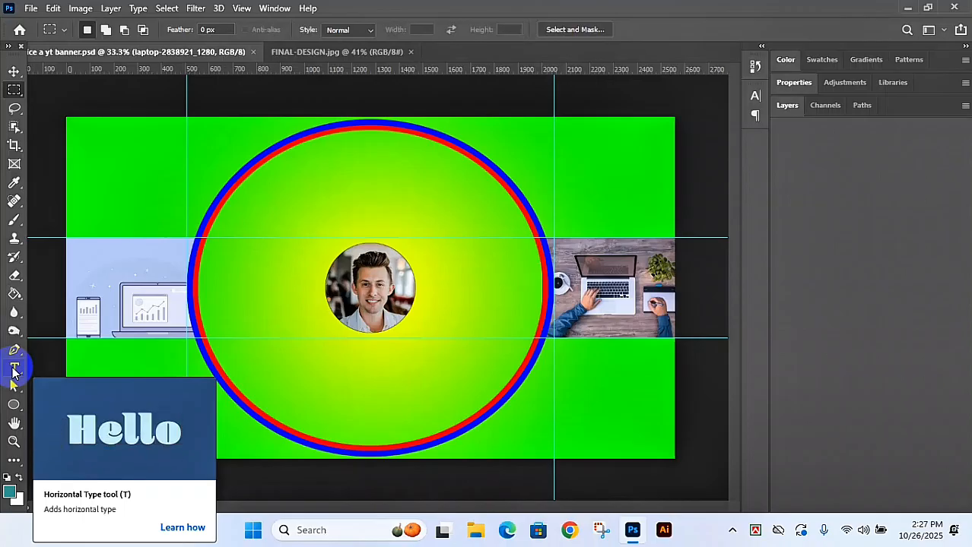
Step: Start a horizontal text line inside the circle, left of the portrait, in Agency FB Bold at 72 pt
{"action": "right_click", "coordinate": [13, 369]}
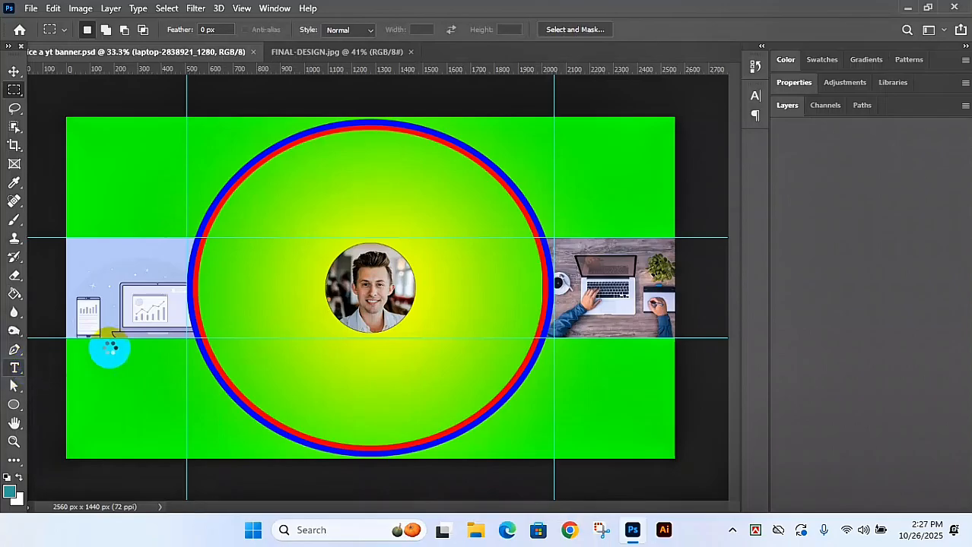
{"action": "left_click", "coordinate": [250, 268]}
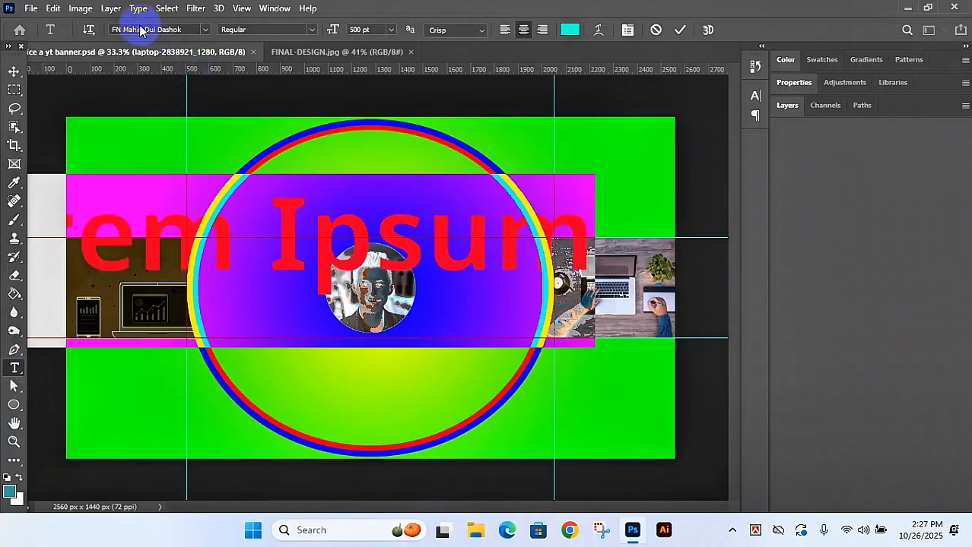
{"action": "left_click", "coordinate": [391, 29]}
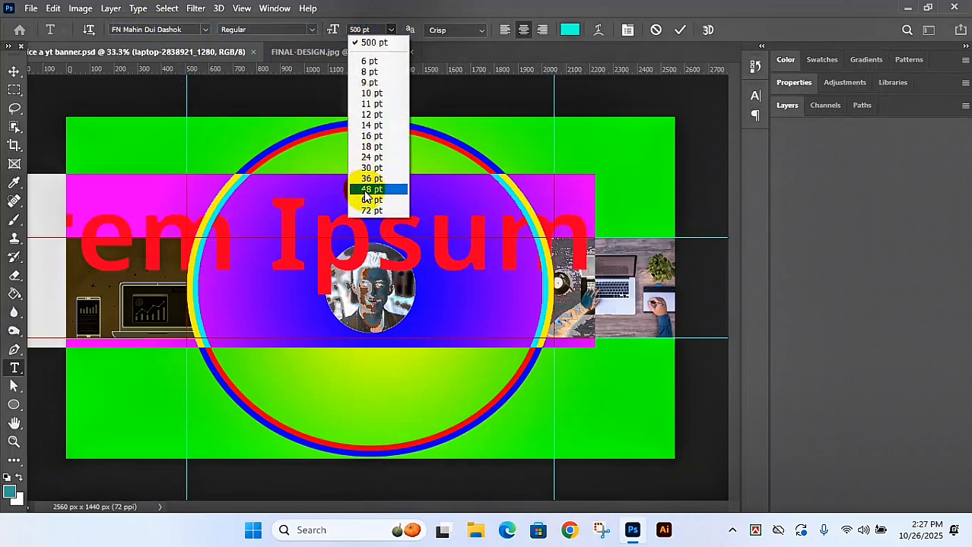
{"action": "left_click", "coordinate": [371, 211]}
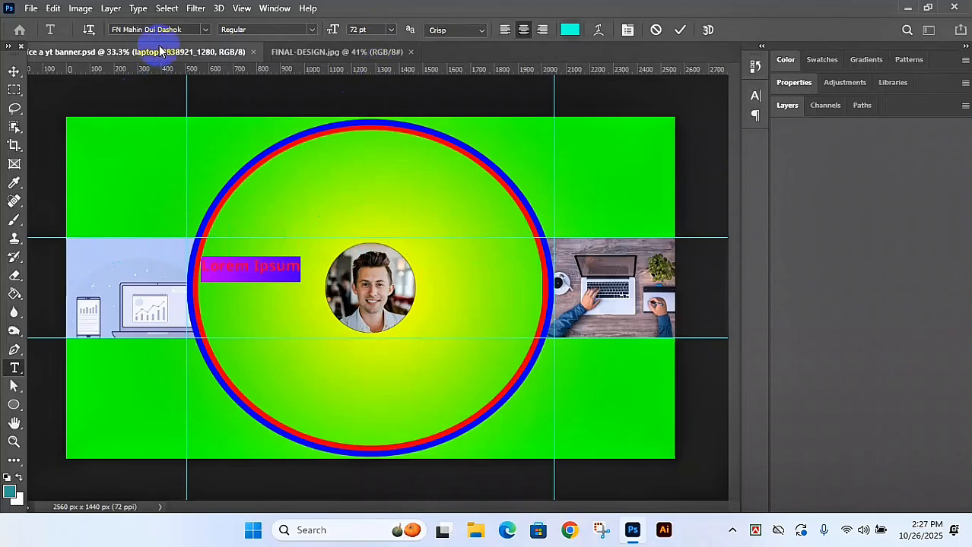
{"action": "left_click", "coordinate": [184, 29]}
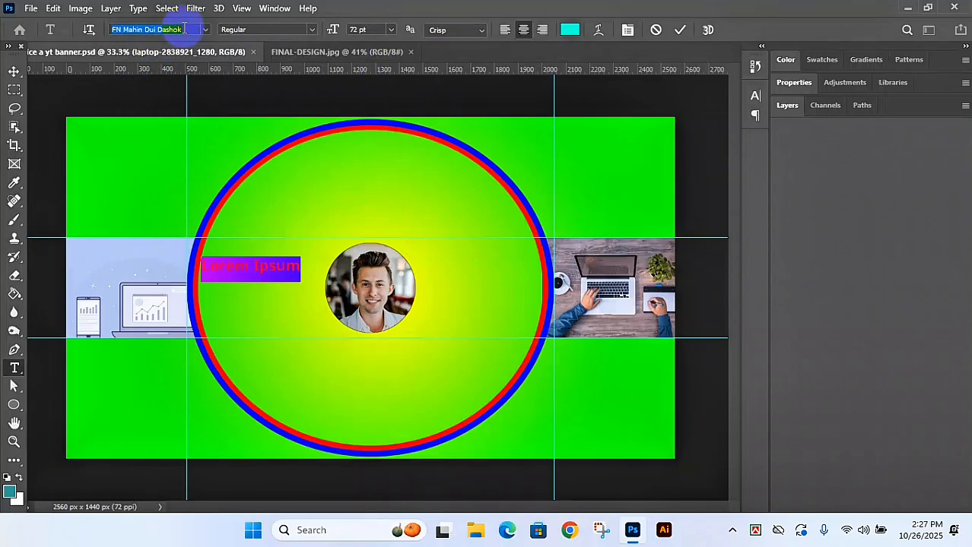
{"action": "type", "text": "a"}
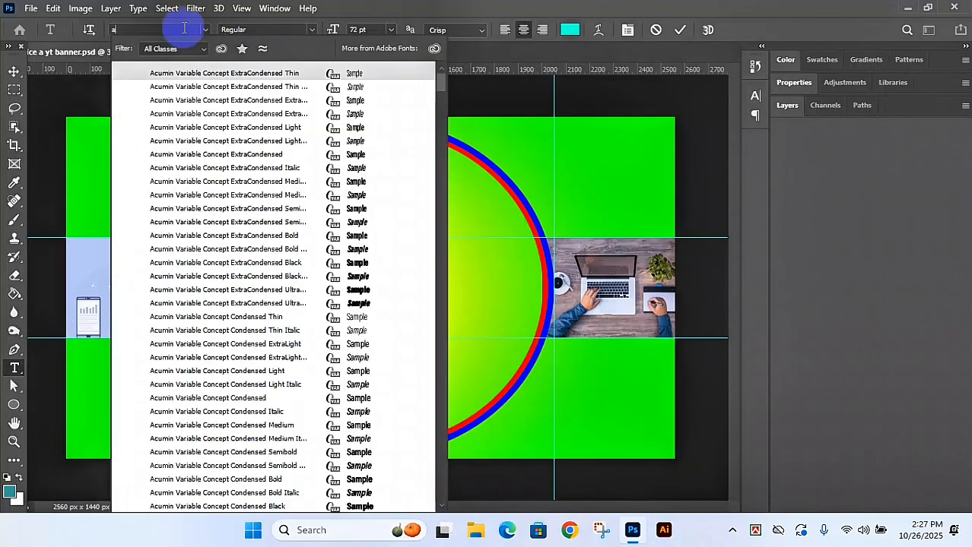
{"action": "type", "text": "gency FB"}
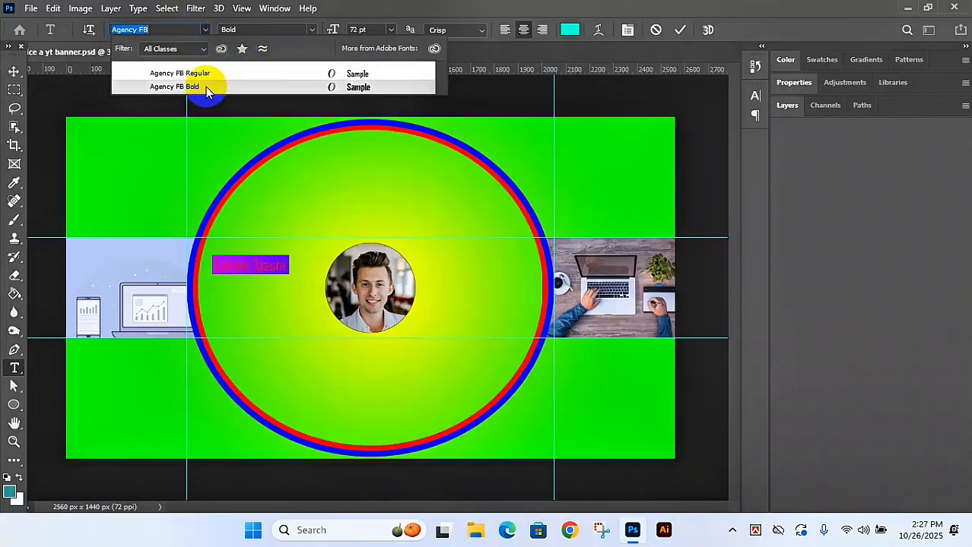
{"action": "left_click", "coordinate": [196, 86]}
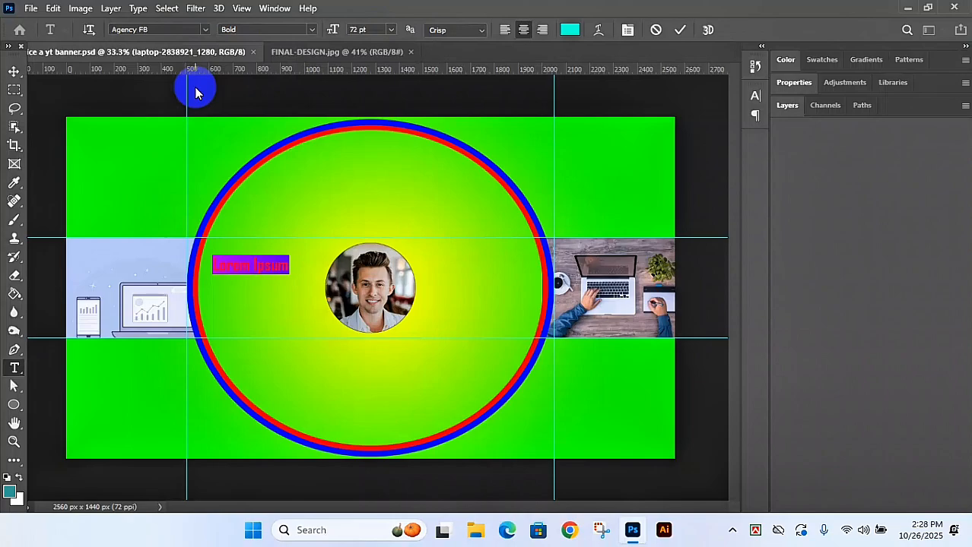
Step: Replace the placeholder text with "VIDEOS IN EVERY WEEK" and commit the text layer
{"action": "key", "text": "BackSpace"}
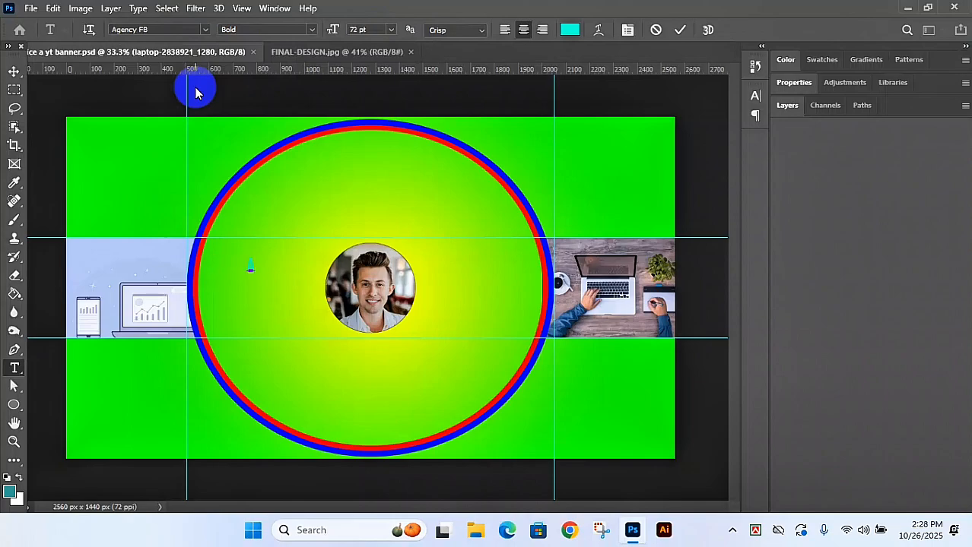
{"action": "type", "text": "AGENCY"}
{"action": "key", "text": "BackSpace"}
{"action": "key", "text": "BackSpace"}
{"action": "key", "text": "BackSpace"}
{"action": "key", "text": "BackSpace"}
{"action": "key", "text": "BackSpace"}
{"action": "key", "text": "BackSpace"}
{"action": "type", "text": "WDEOS IN VI"}
{"action": "type", "text": "ERY"}
{"action": "type", "text": " WEEK"}
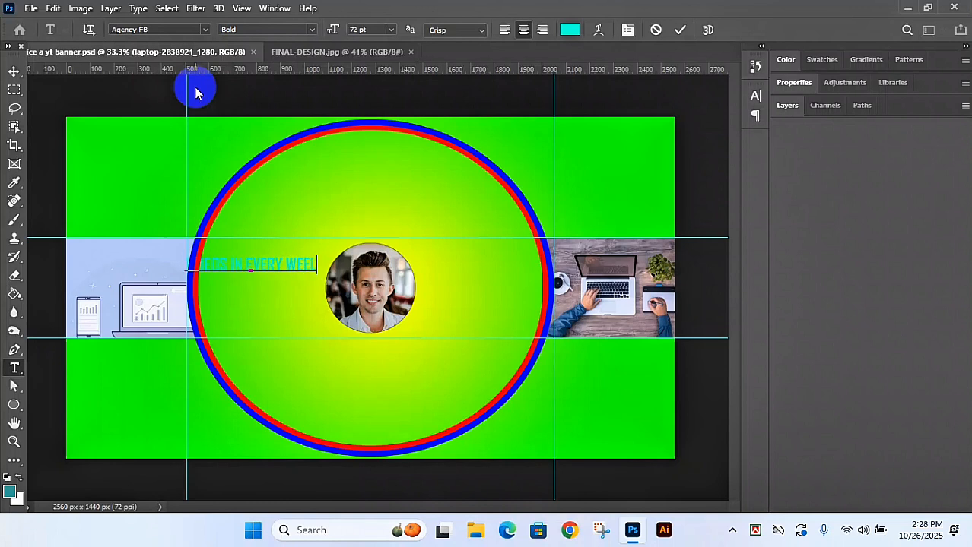
{"action": "key", "text": "ctrl+Return"}
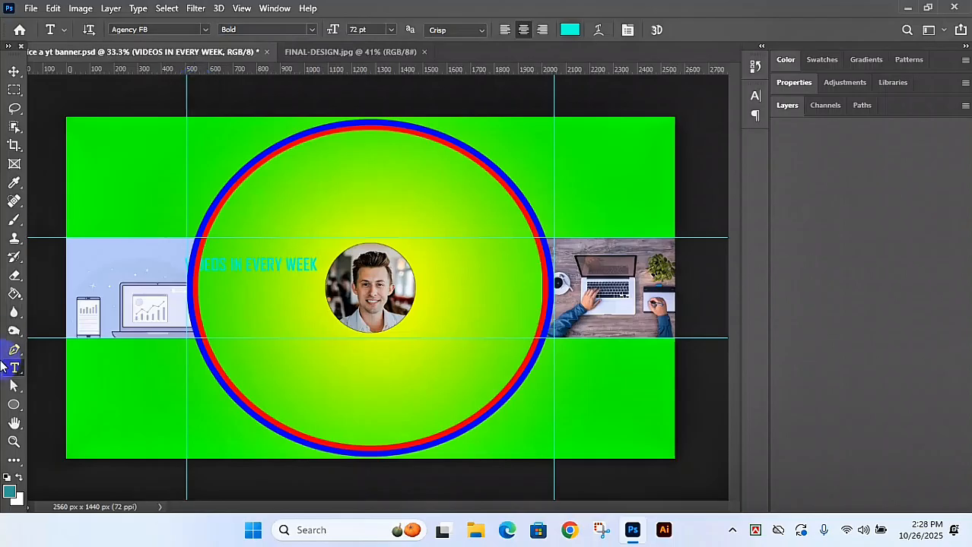
Step: Try adding a "JJJ" text layer preceded by blank lines and a "Lorem Ipsum" placeholder text layer above the portrait
{"action": "left_click", "coordinate": [244, 305]}
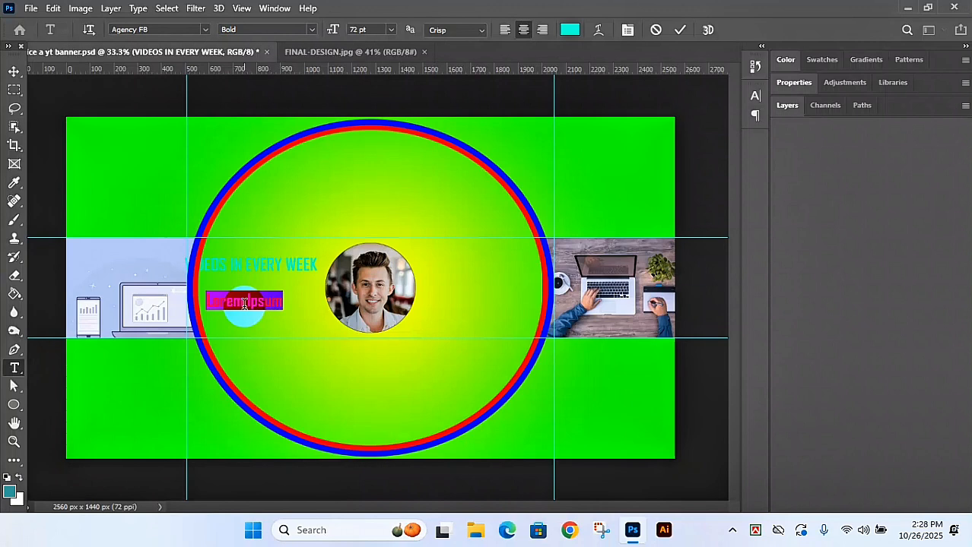
{"action": "key", "text": "Return"}
{"action": "key", "text": "Return"}
{"action": "key", "text": "Return"}
{"action": "key", "text": "Return"}
{"action": "key", "text": "Return"}
{"action": "key", "text": "Return"}
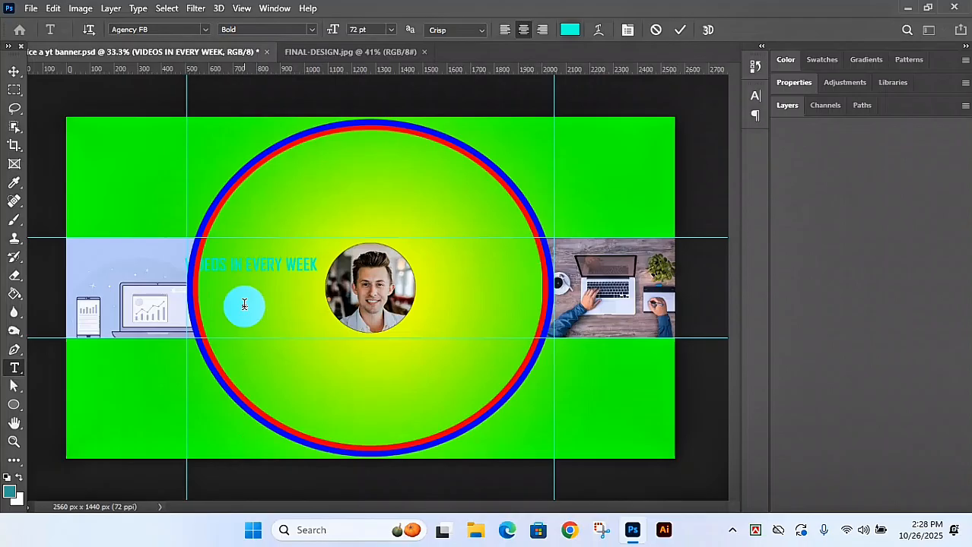
{"action": "type", "text": "JJJ"}
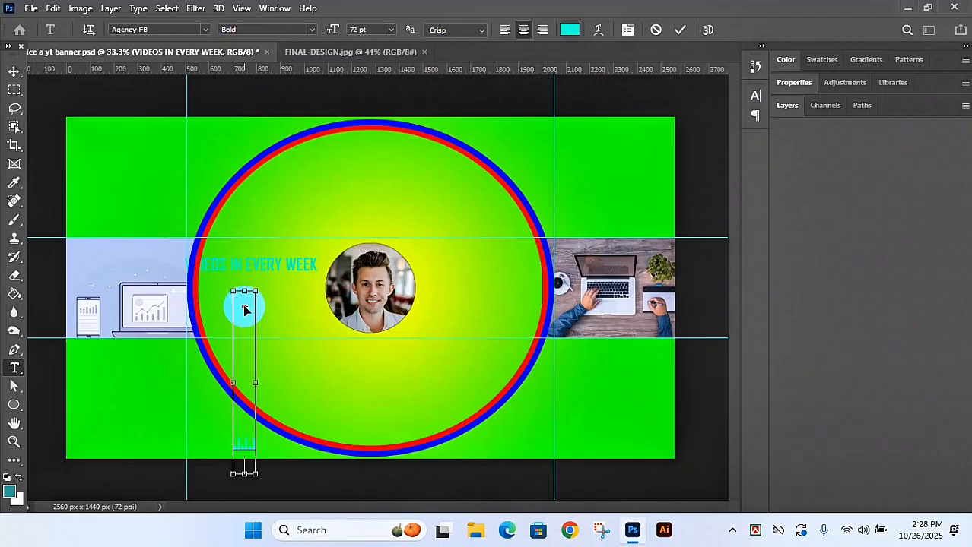
{"action": "key", "text": "ctrl+Return"}
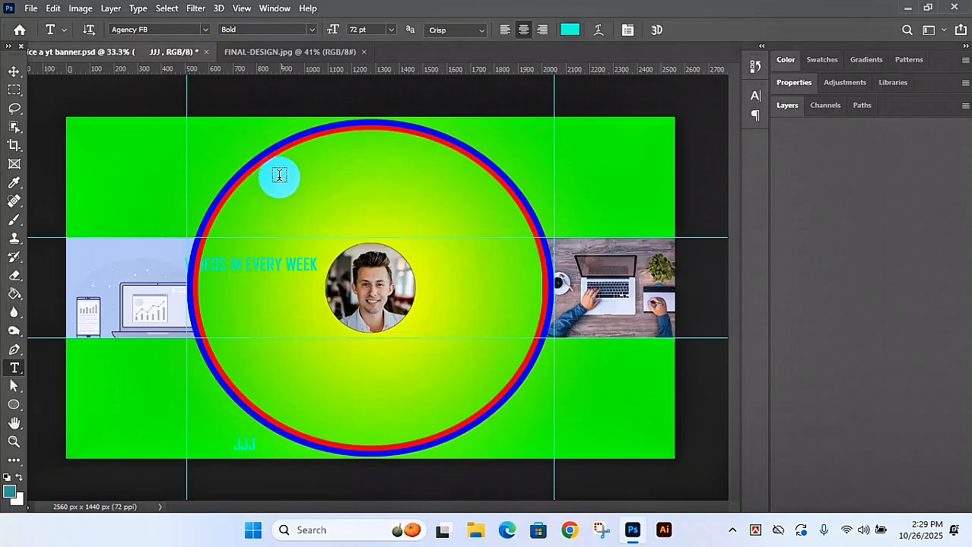
{"action": "left_click", "coordinate": [333, 183]}
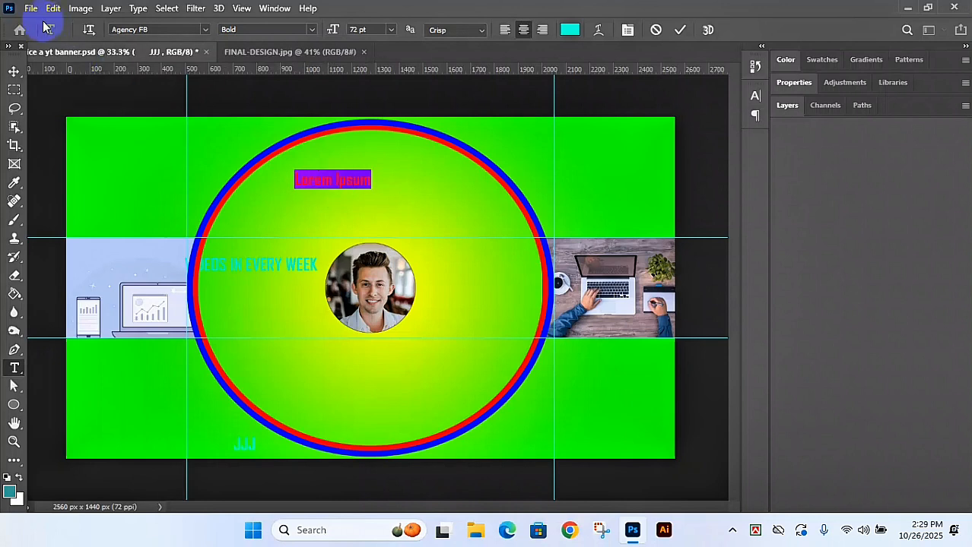
{"action": "left_click", "coordinate": [679, 32]}
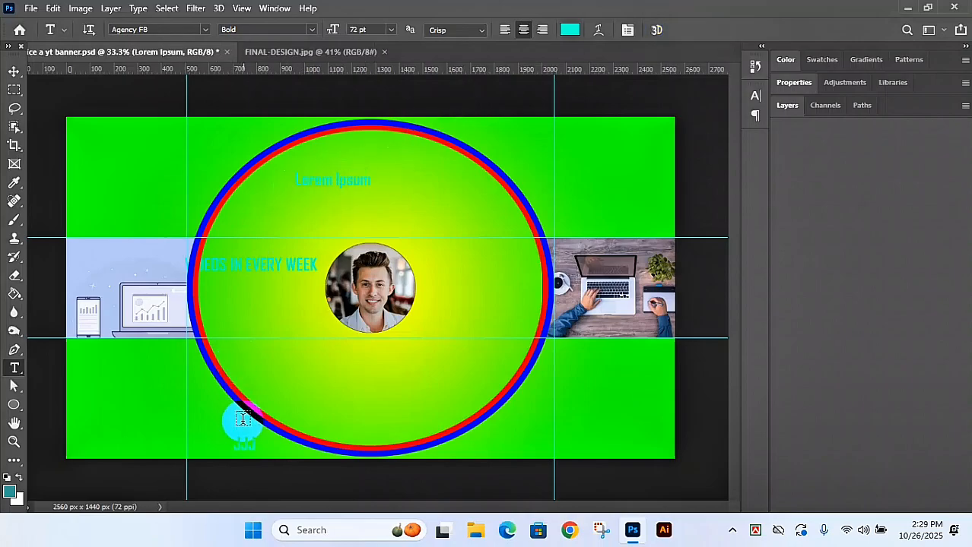
Step: Start quitting the program and cancel at the save prompt for practice a yt banner.psd
{"action": "left_click", "coordinate": [954, 8]}
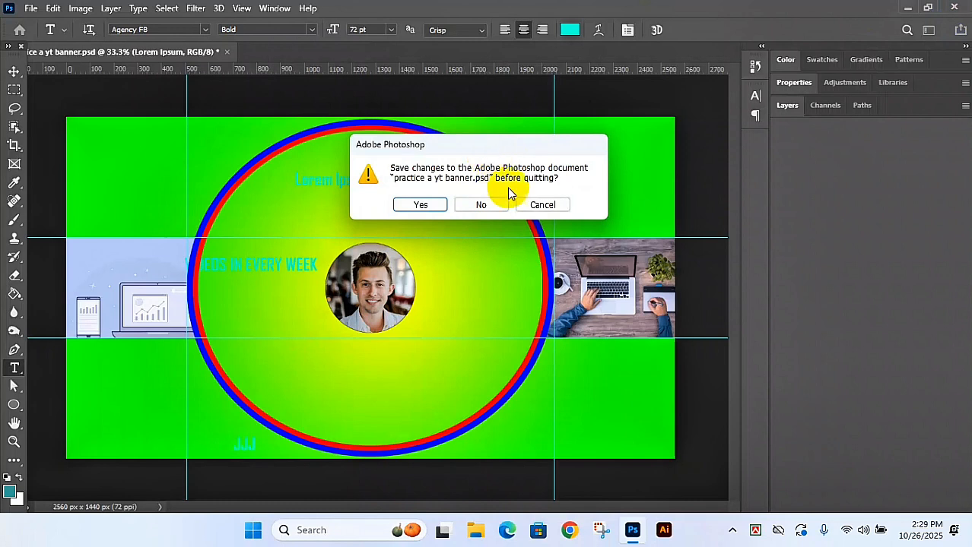
{"action": "left_click", "coordinate": [527, 203]}
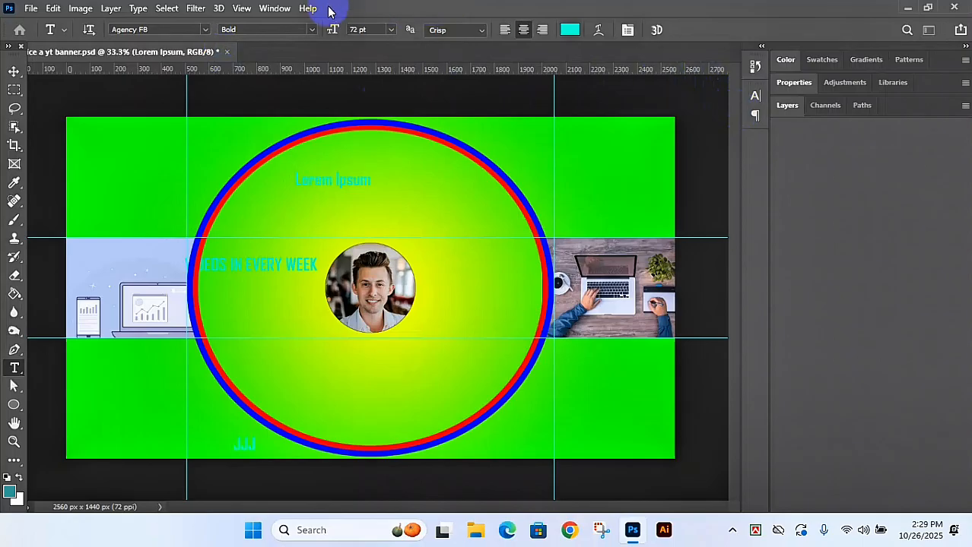
Step: Undock the Layers panel from its group as a floating window and close it
{"action": "left_click", "coordinate": [272, 9]}
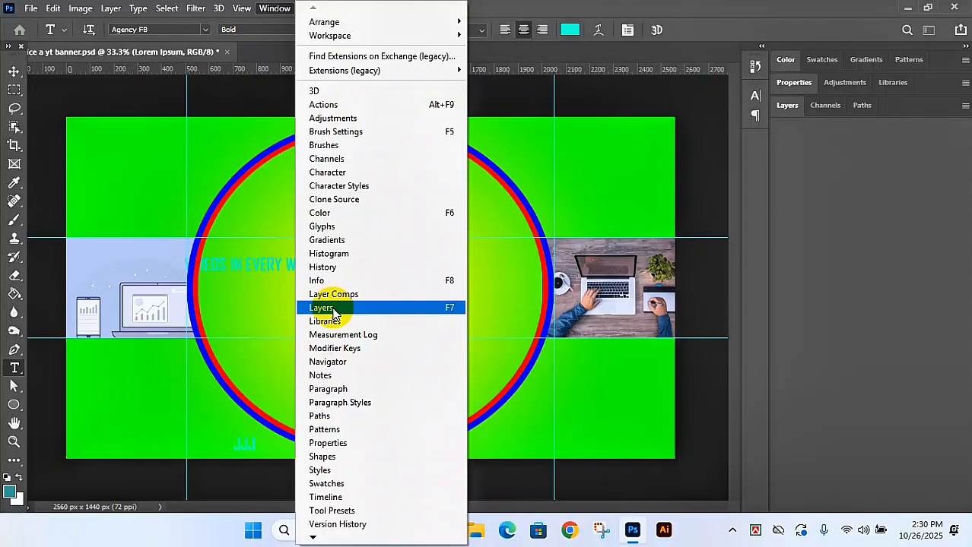
{"action": "left_click", "coordinate": [780, 105]}
{"action": "left_click", "coordinate": [783, 107]}
{"action": "left_click_drag", "start_coordinate": [783, 107], "coordinate": [410, 69]}
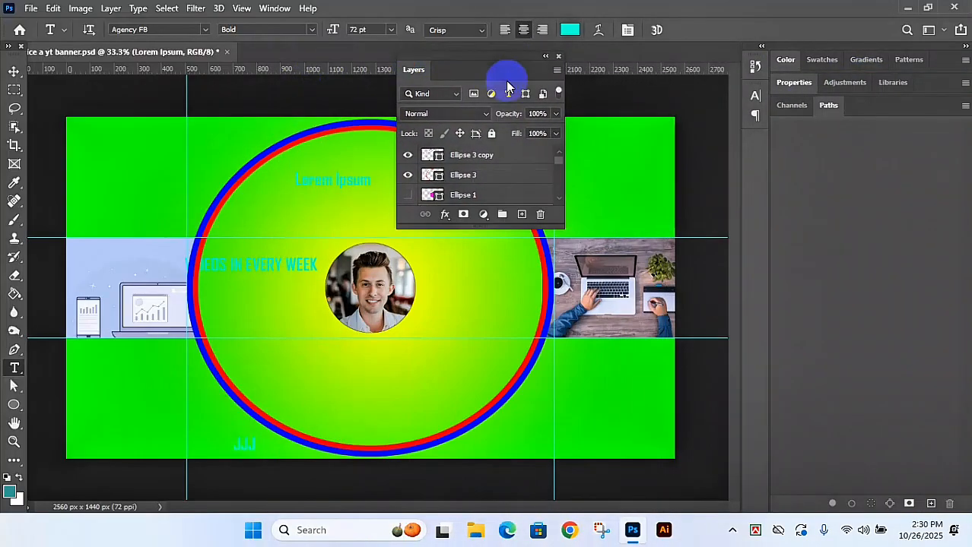
{"action": "left_click", "coordinate": [559, 58]}
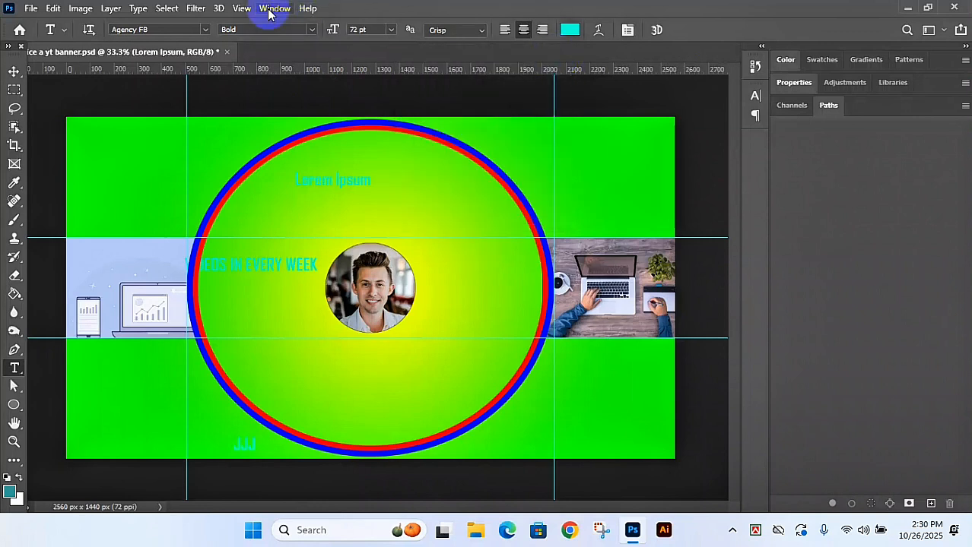
Step: Reset the Essentials workspace and collapse the Color and Properties panels to give the layer list more room
{"action": "left_click", "coordinate": [270, 9]}
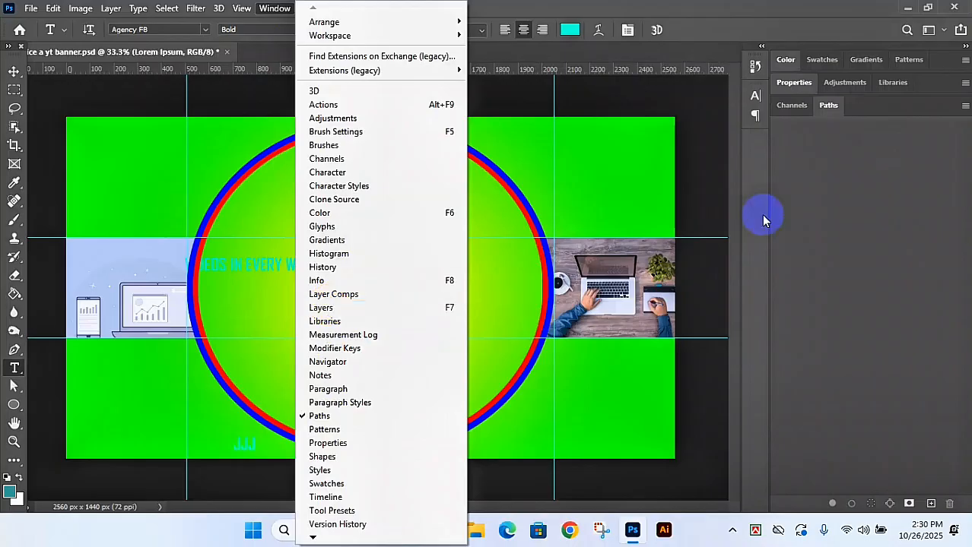
{"action": "left_click", "coordinate": [943, 29]}
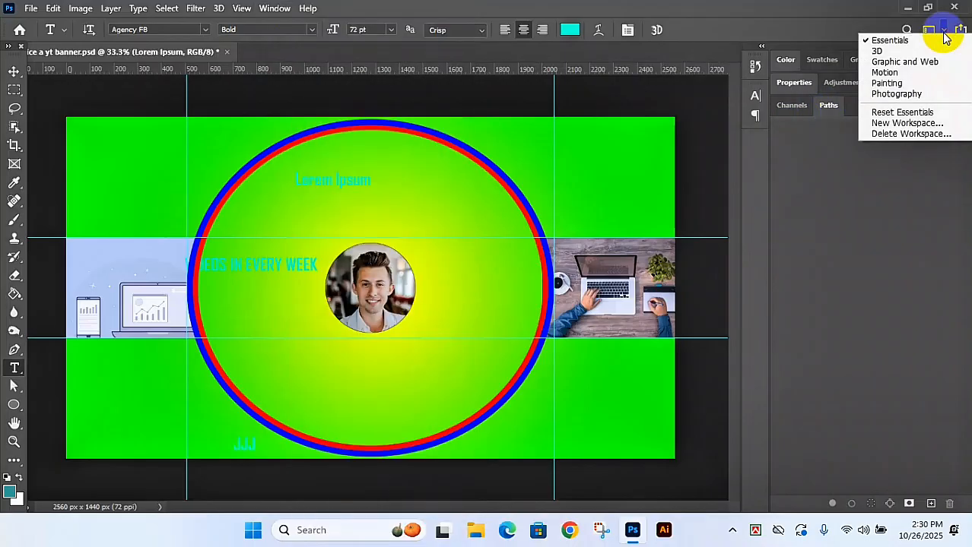
{"action": "left_click", "coordinate": [888, 112]}
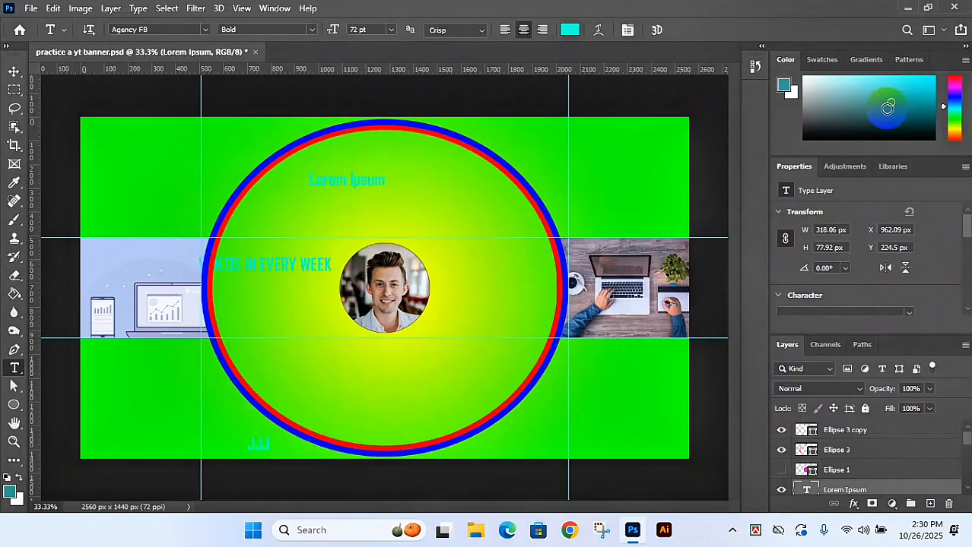
{"action": "double_click", "coordinate": [786, 61]}
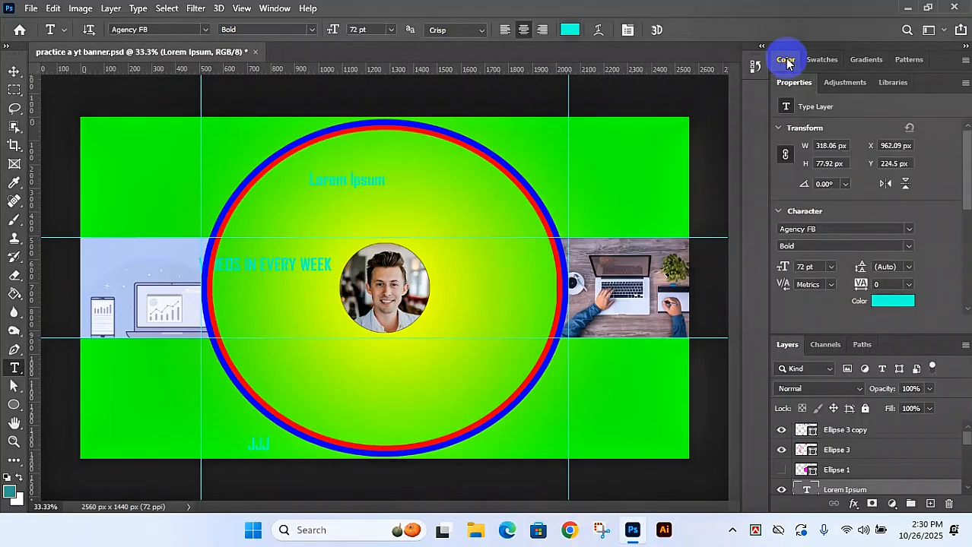
{"action": "double_click", "coordinate": [792, 83]}
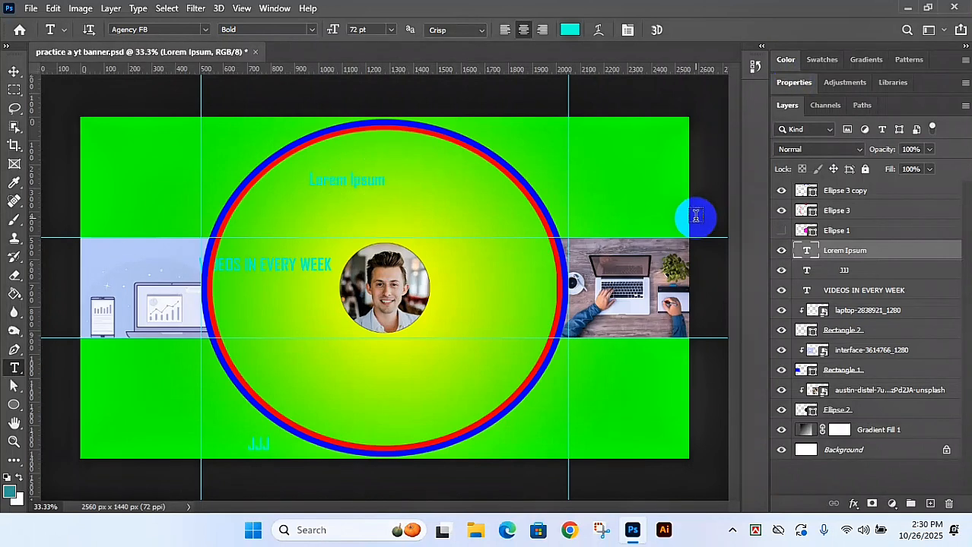
Step: Delete the "Lorem Ipsum" and "JJJ" text layers
{"action": "key", "text": "Delete"}
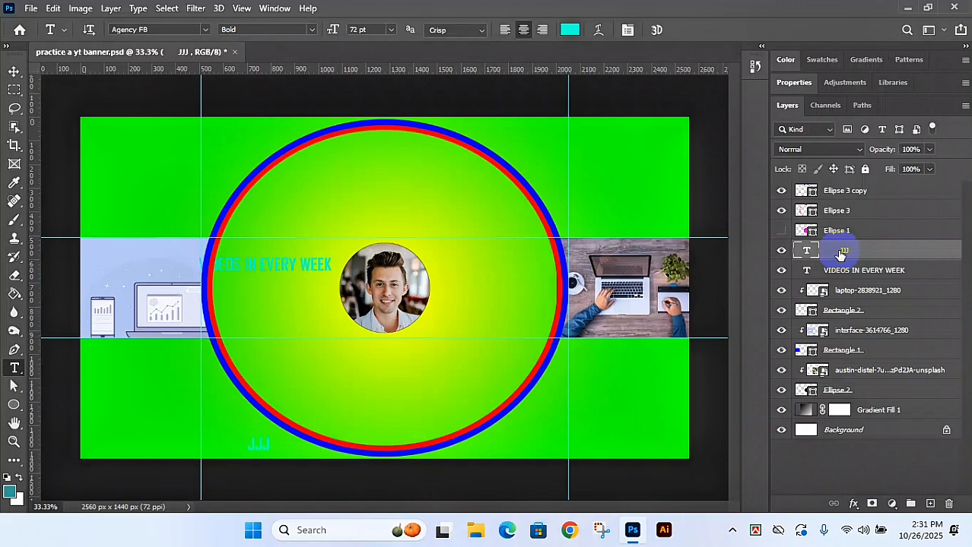
{"action": "key", "text": "Delete"}
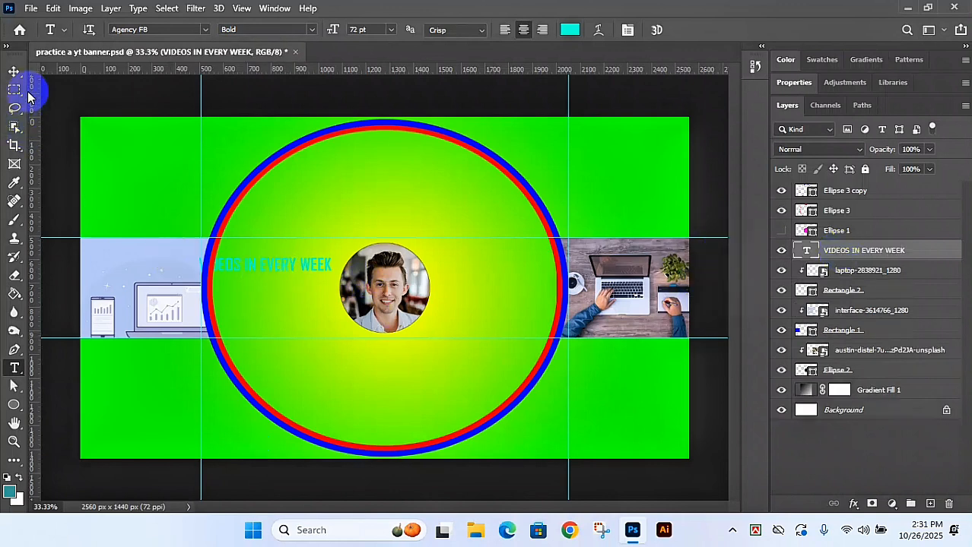
Step: Try black (000000) as the colour of the whole "VIDEOS IN EVERY WEEK" text and undo the colour change
{"action": "left_click", "coordinate": [261, 265]}
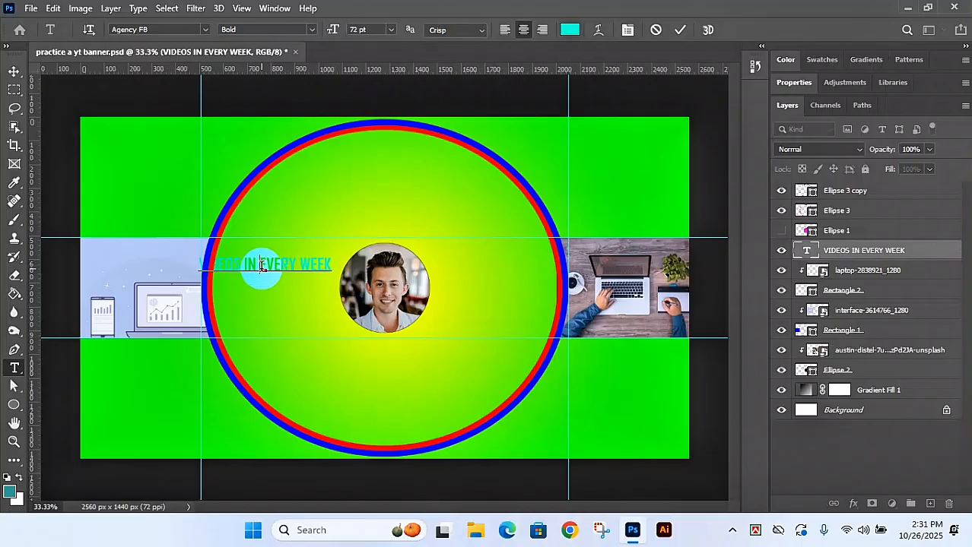
{"action": "key", "text": "ctrl+a"}
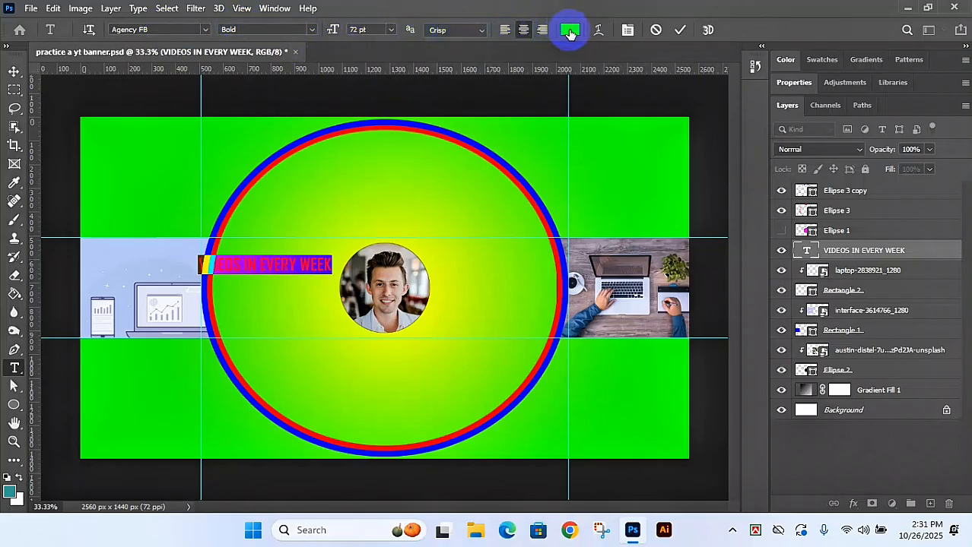
{"action": "left_click", "coordinate": [569, 31]}
{"action": "left_click_drag", "start_coordinate": [237, 176], "coordinate": [173, 333]}
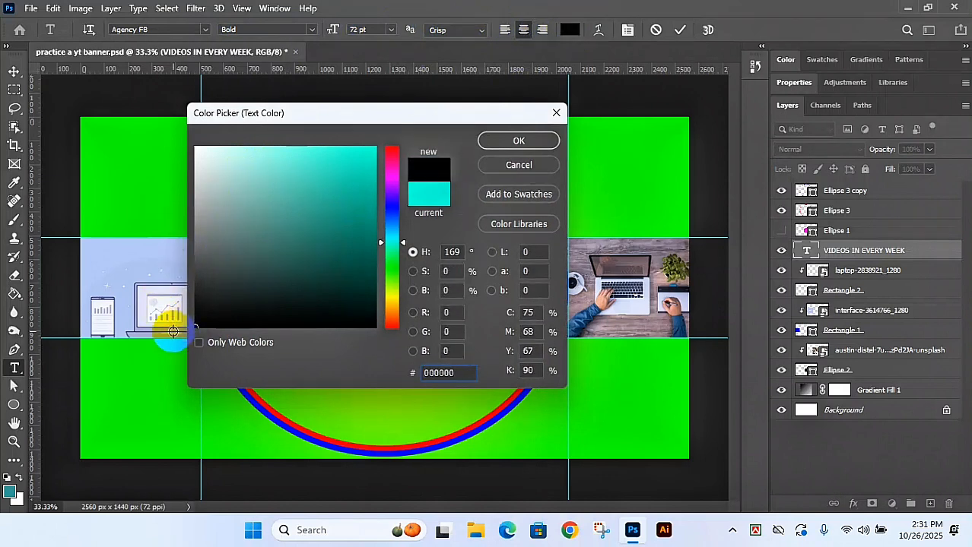
{"action": "left_click", "coordinate": [515, 142]}
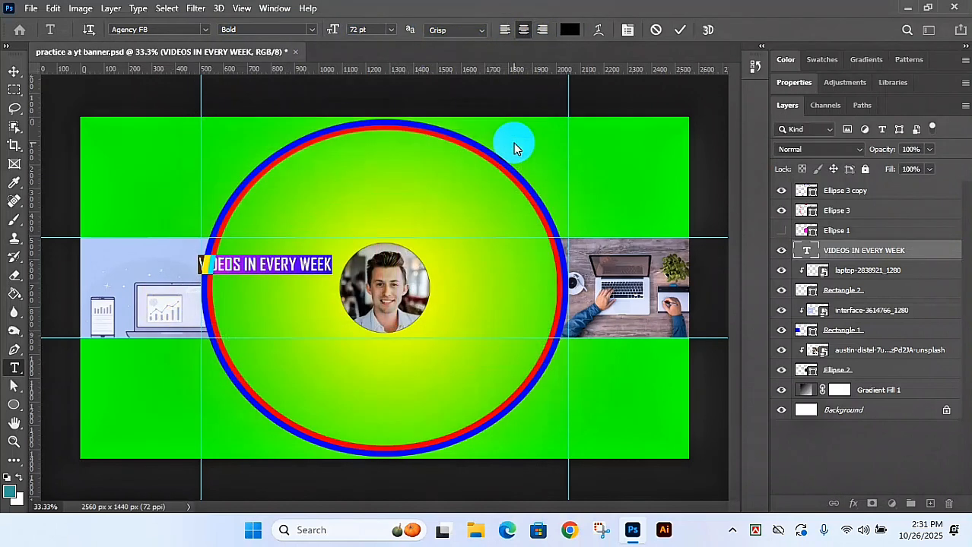
{"action": "left_click", "coordinate": [679, 30]}
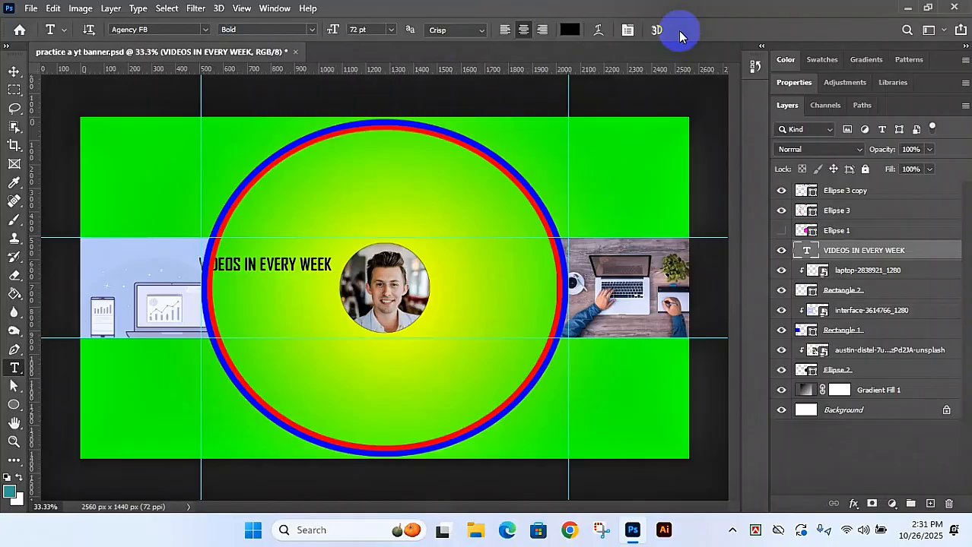
{"action": "key", "text": "alt+BackSpace"}
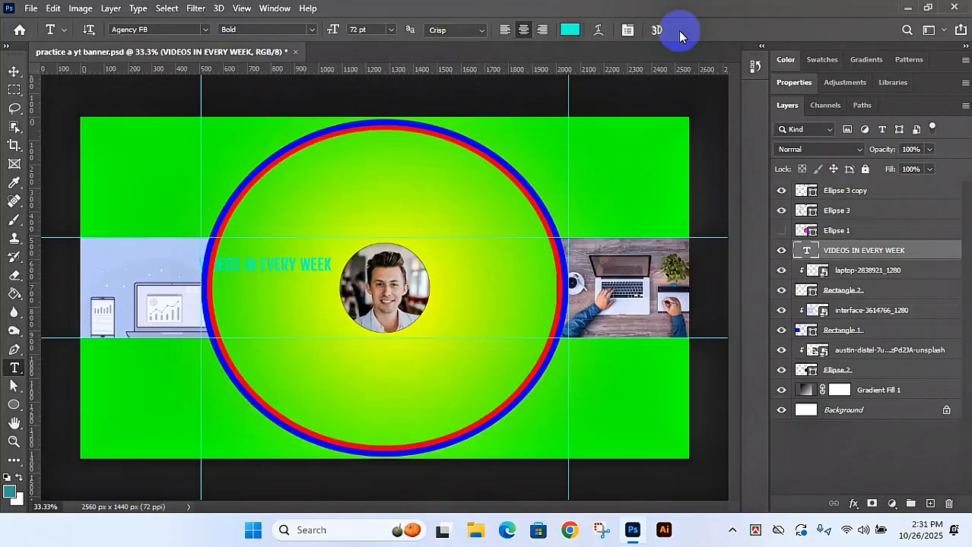
{"action": "left_click", "coordinate": [280, 267]}
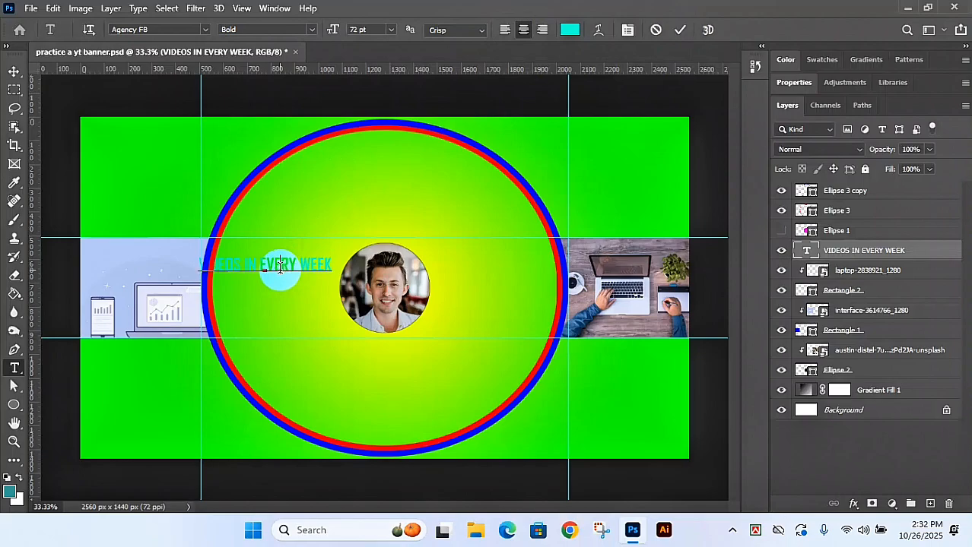
{"action": "key", "text": "ctrl+a"}
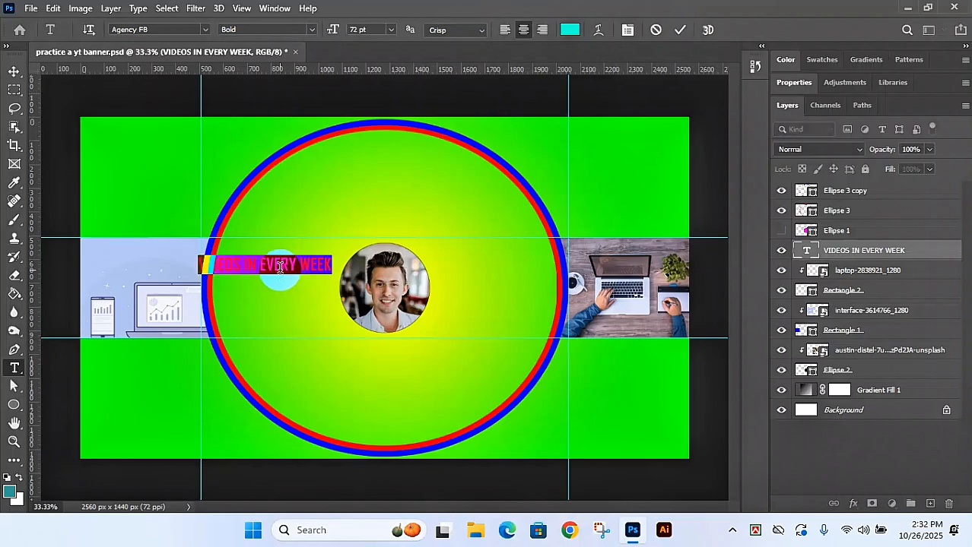
{"action": "key", "text": "ctrl+Return"}
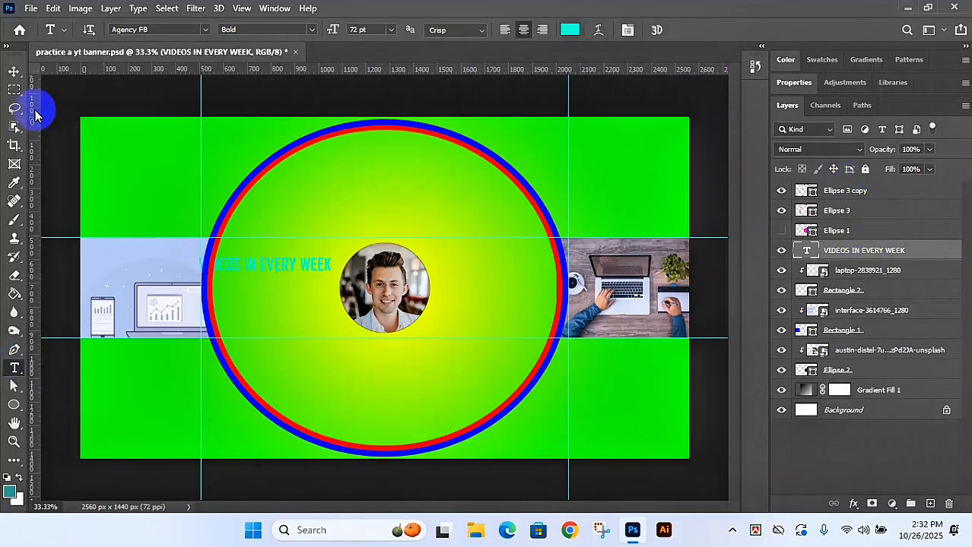
Step: Set the colour of the whole "VIDEOS IN EVERY WEEK" text layer to black
{"action": "left_click", "coordinate": [15, 69]}
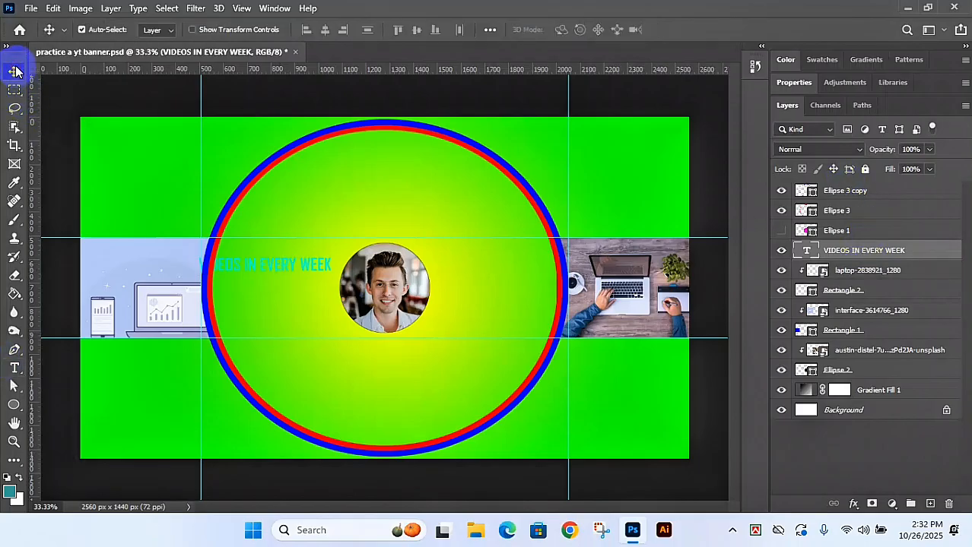
{"action": "left_click", "coordinate": [892, 271]}
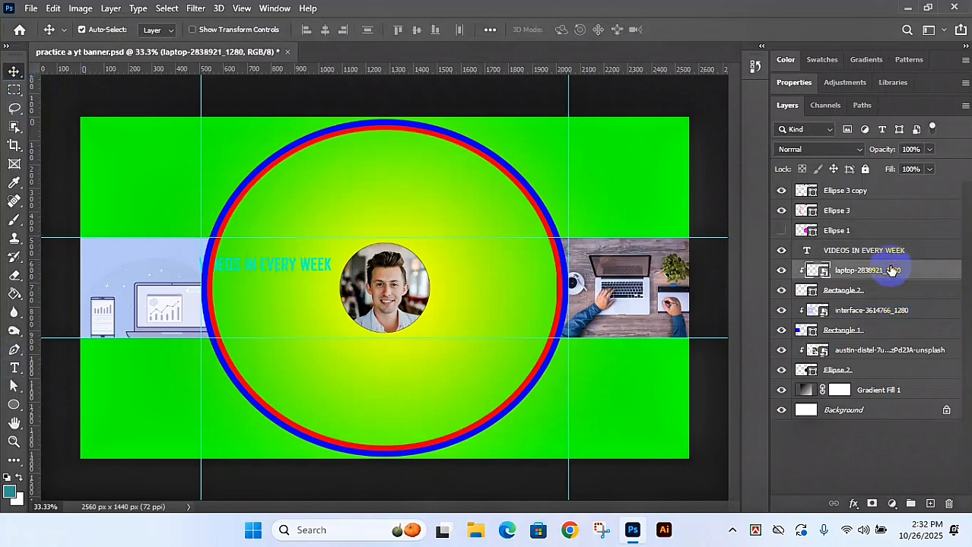
{"action": "left_click", "coordinate": [853, 251]}
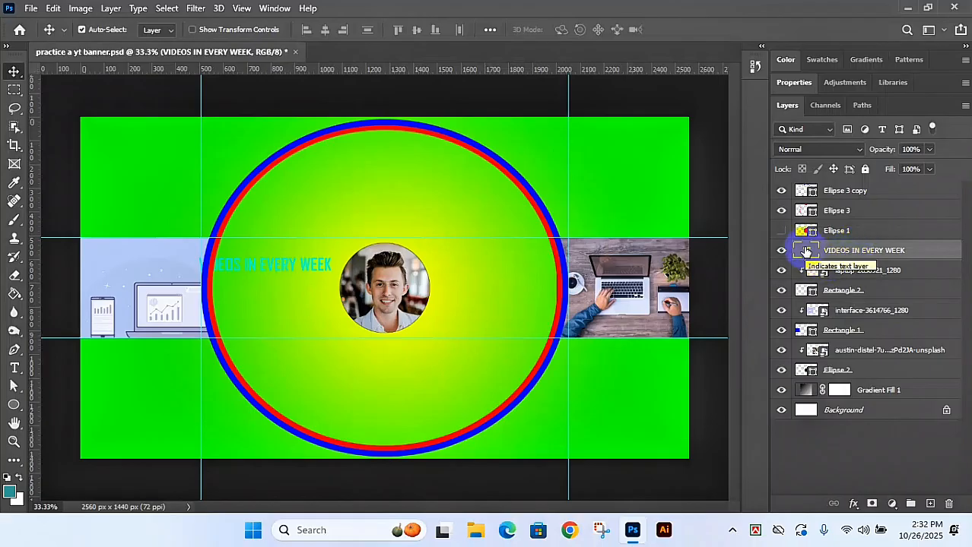
{"action": "left_click", "coordinate": [12, 370]}
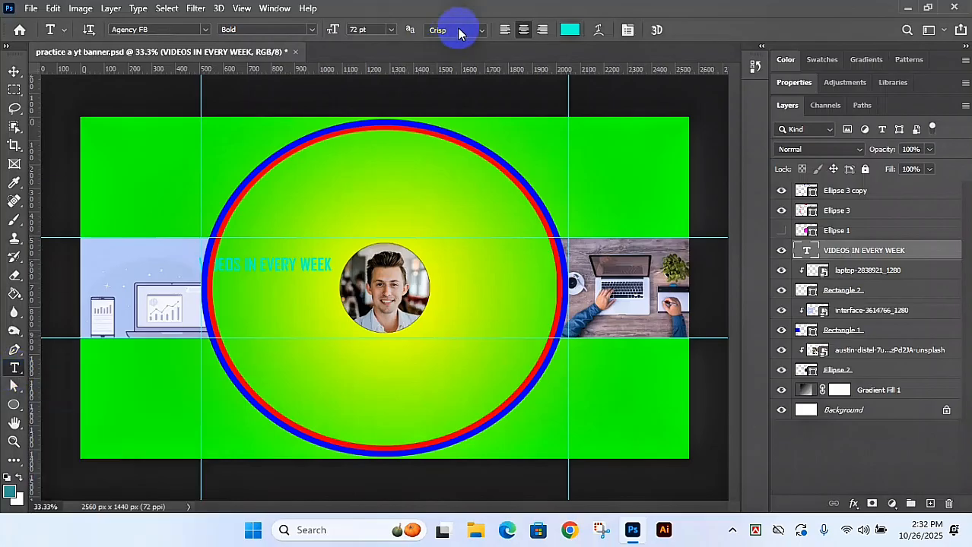
{"action": "left_click", "coordinate": [569, 29]}
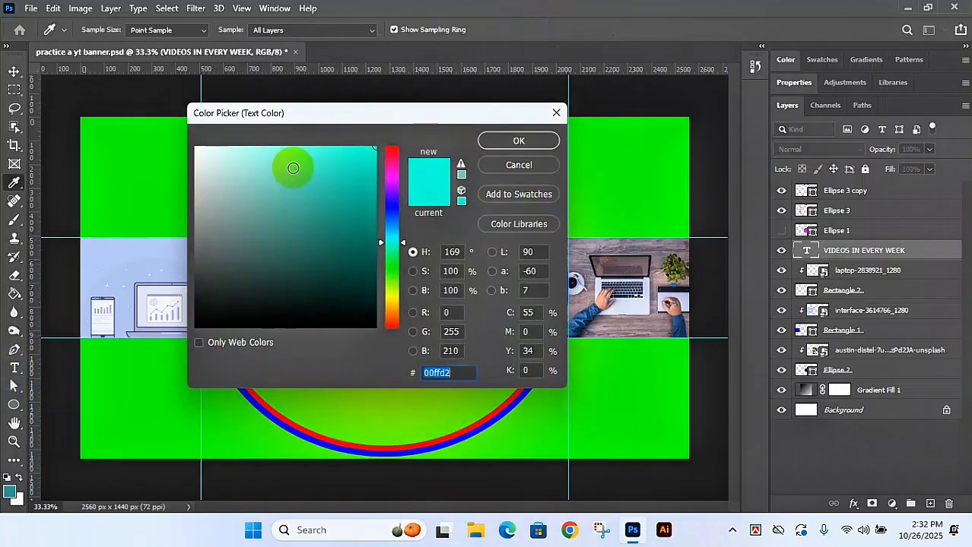
{"action": "left_click_drag", "start_coordinate": [243, 287], "coordinate": [168, 349]}
{"action": "left_click", "coordinate": [517, 141]}
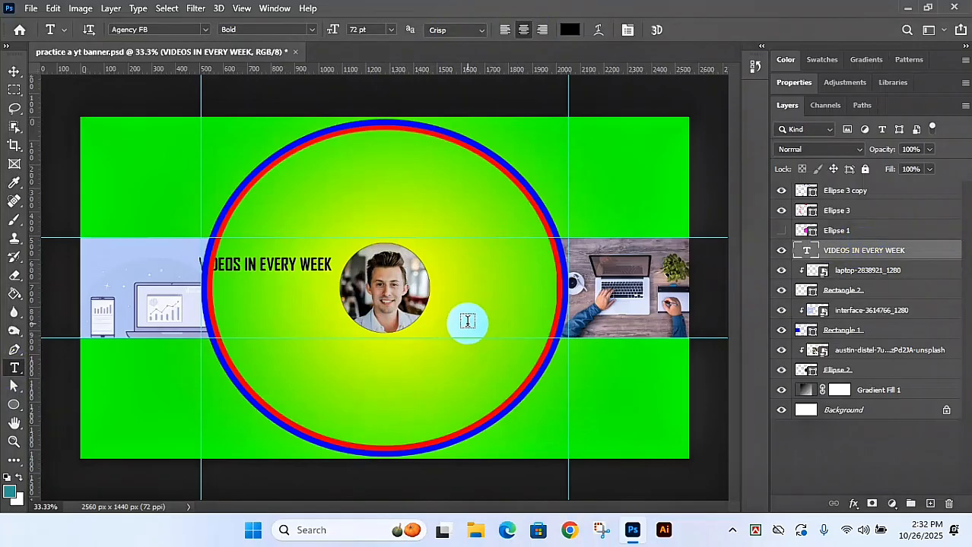
Step: Move the "VIDEOS IN EVERY WEEK" layer to the top of the layer stack, above Ellipse 3 copy
{"action": "left_click_drag", "start_coordinate": [836, 252], "coordinate": [850, 193]}
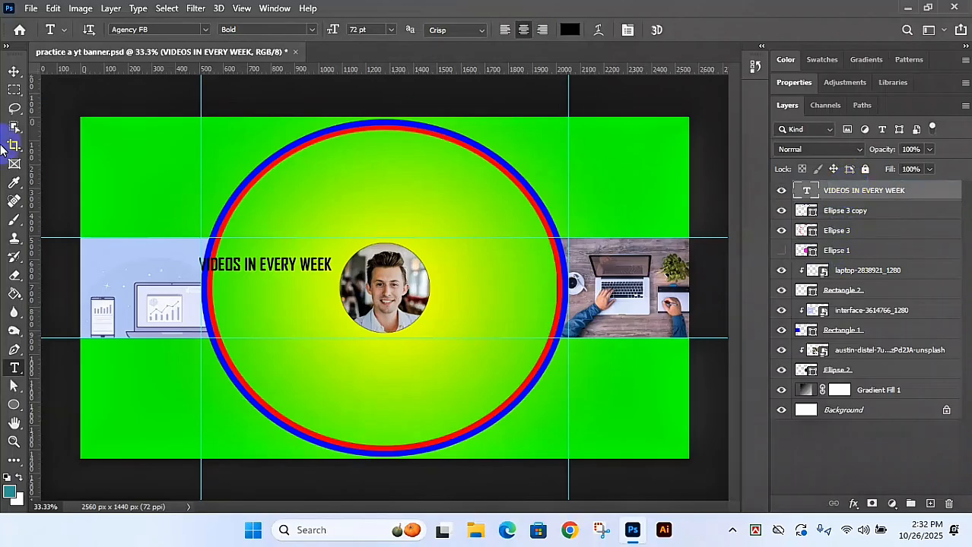
{"action": "left_click", "coordinate": [16, 73]}
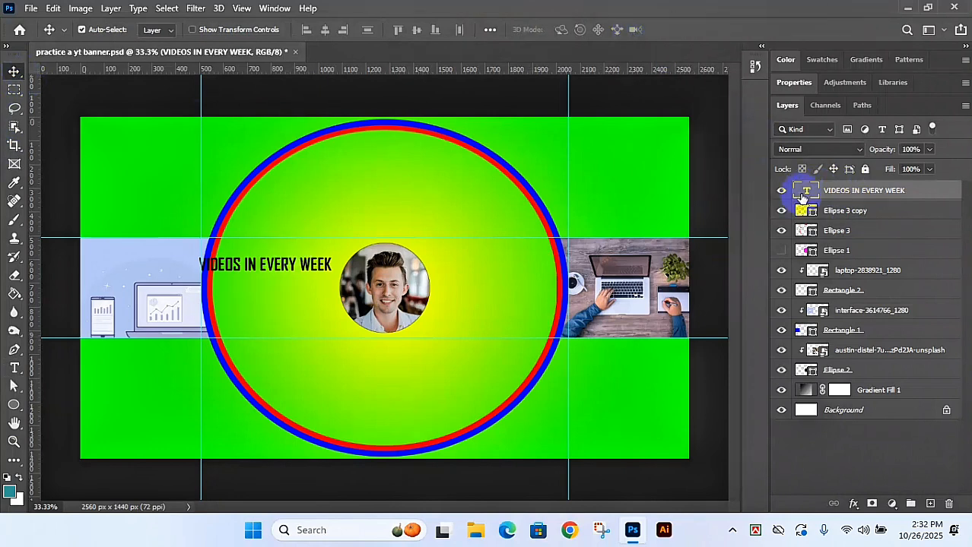
{"action": "double_click", "coordinate": [806, 191]}
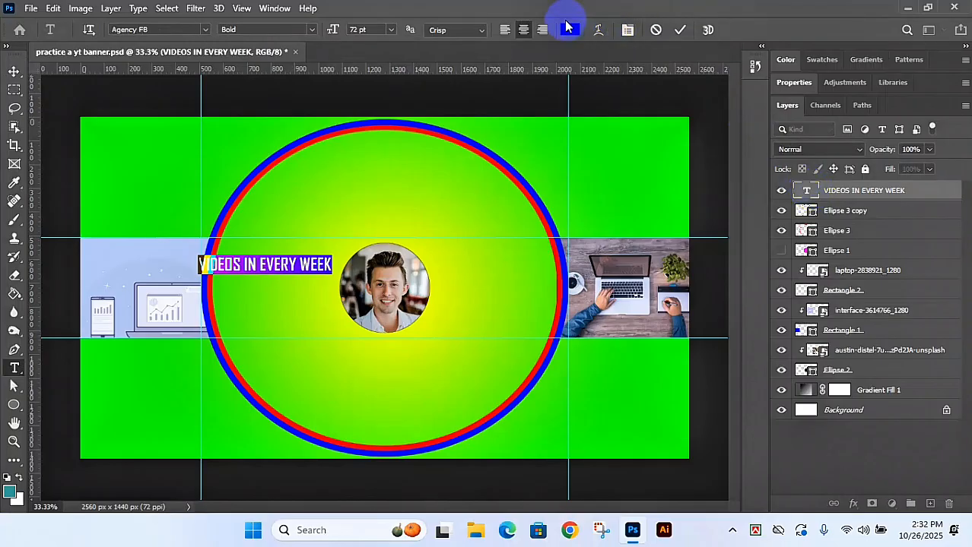
{"action": "left_click", "coordinate": [679, 30]}
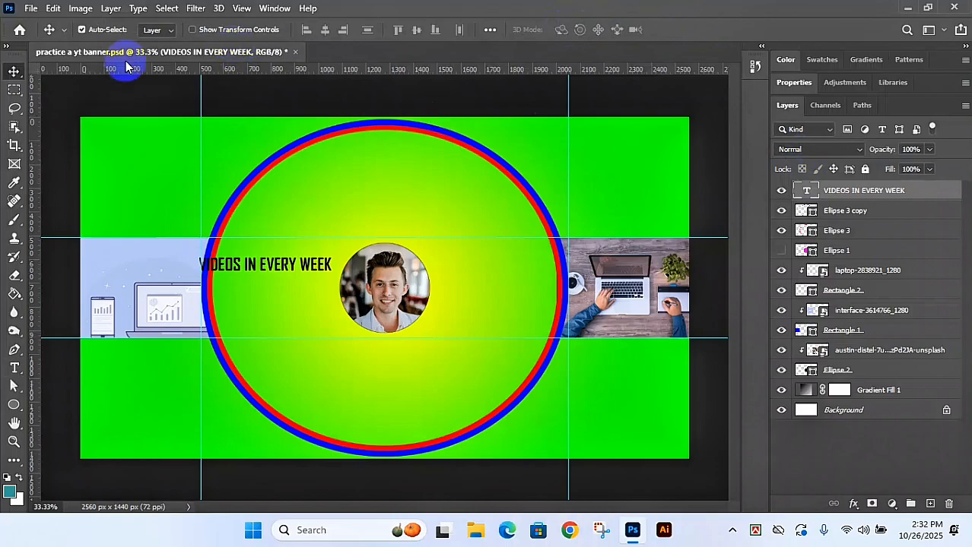
Step: Set the colour of all the "VIDEOS IN EVERY WEEK" text to red (ff0000)
{"action": "double_click", "coordinate": [809, 195]}
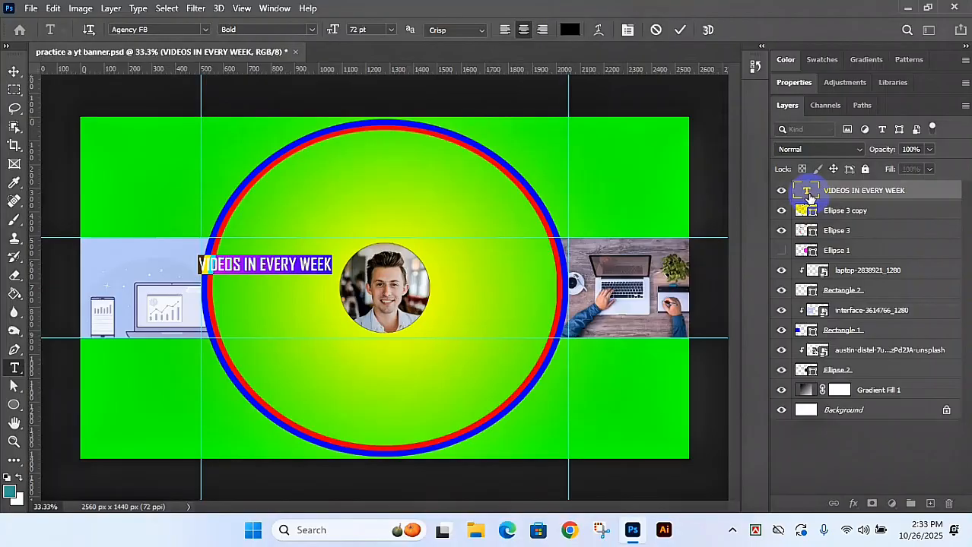
{"action": "left_click", "coordinate": [570, 30]}
{"action": "left_click", "coordinate": [373, 147]}
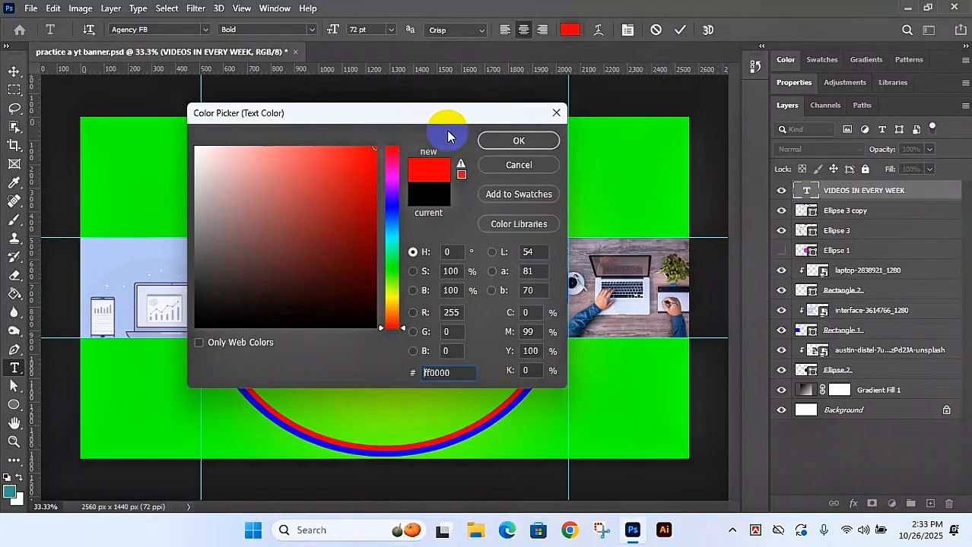
{"action": "left_click", "coordinate": [504, 140]}
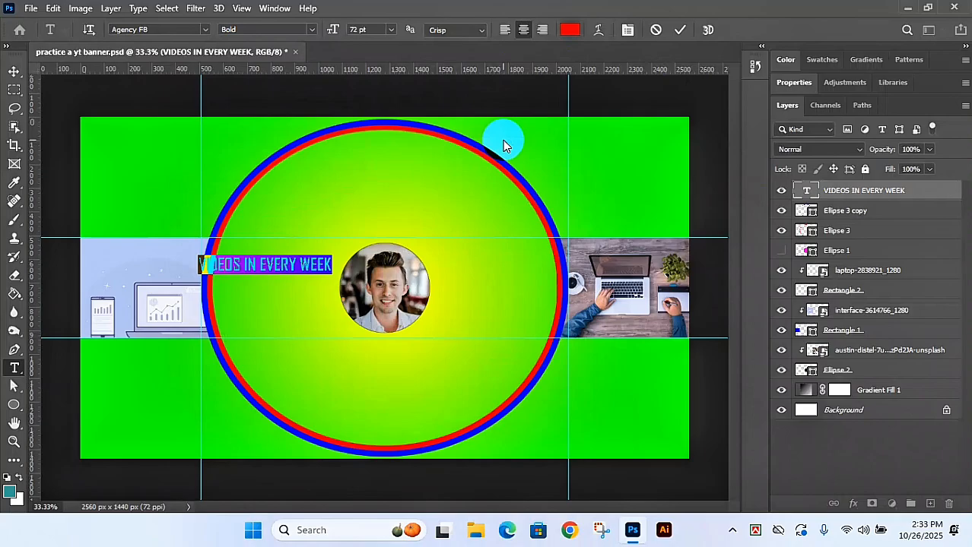
{"action": "left_click", "coordinate": [15, 73]}
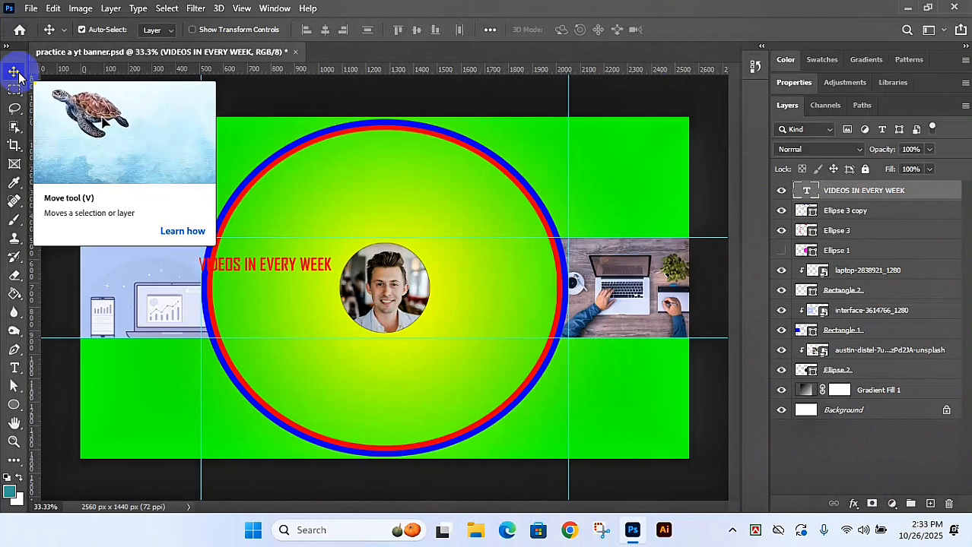
Step: Select all the "VIDEOS IN EVERY WEEK" text and show the Character settings
{"action": "double_click", "coordinate": [806, 190]}
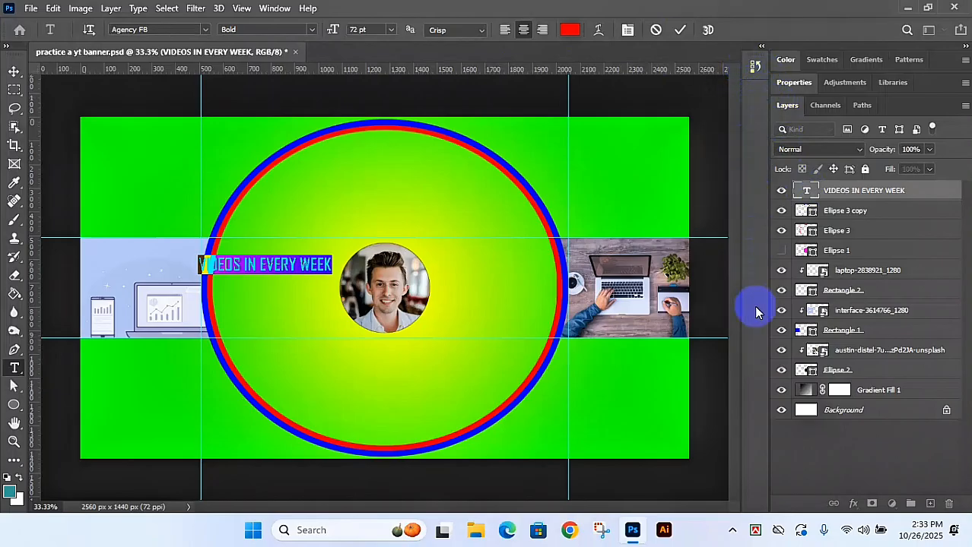
{"action": "left_click", "coordinate": [276, 8]}
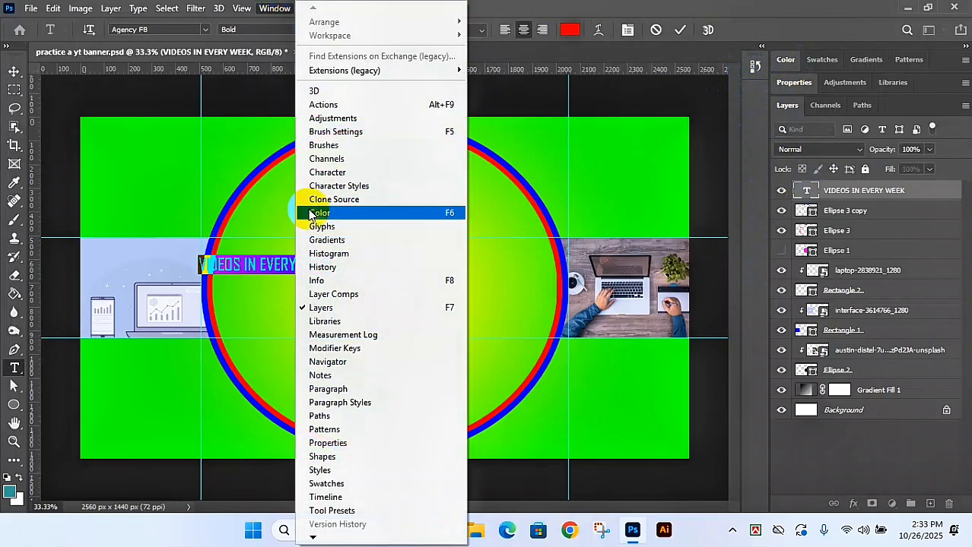
{"action": "left_click", "coordinate": [328, 173]}
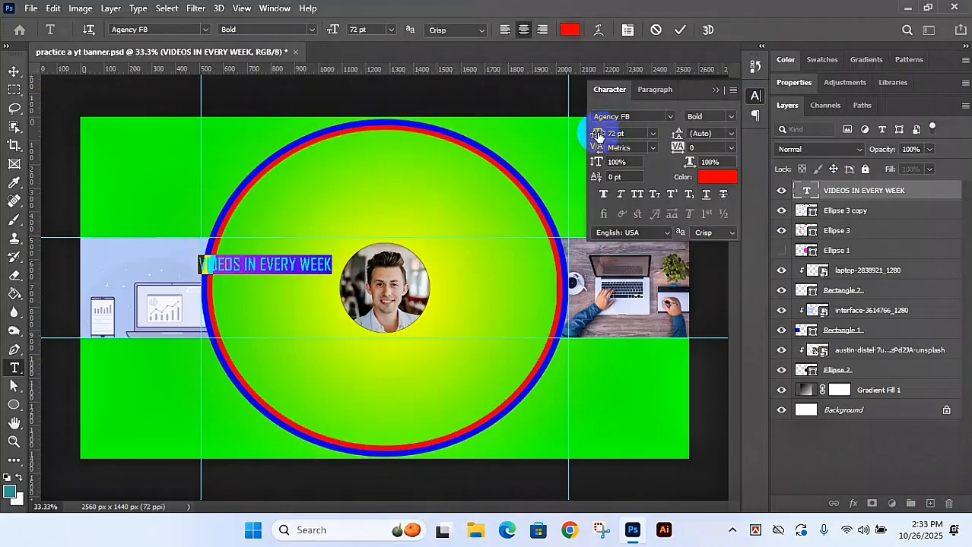
Step: Try a font size of 85 pt and tracking of 380 on the "VIDEOS IN EVERY WEEK" text and undo both changes
{"action": "left_click_drag", "start_coordinate": [598, 134], "coordinate": [607, 135]}
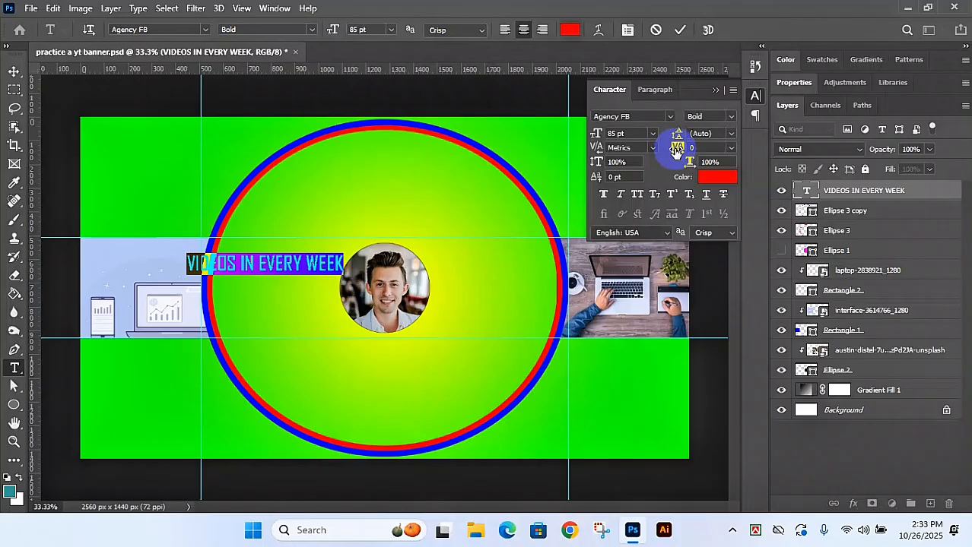
{"action": "left_click_drag", "start_coordinate": [677, 150], "coordinate": [693, 150]}
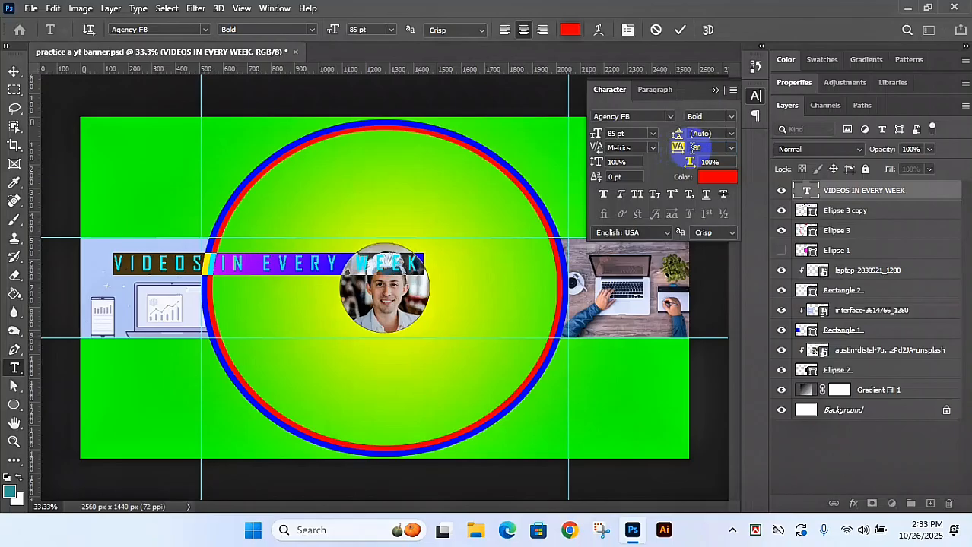
{"action": "left_click", "coordinate": [680, 29]}
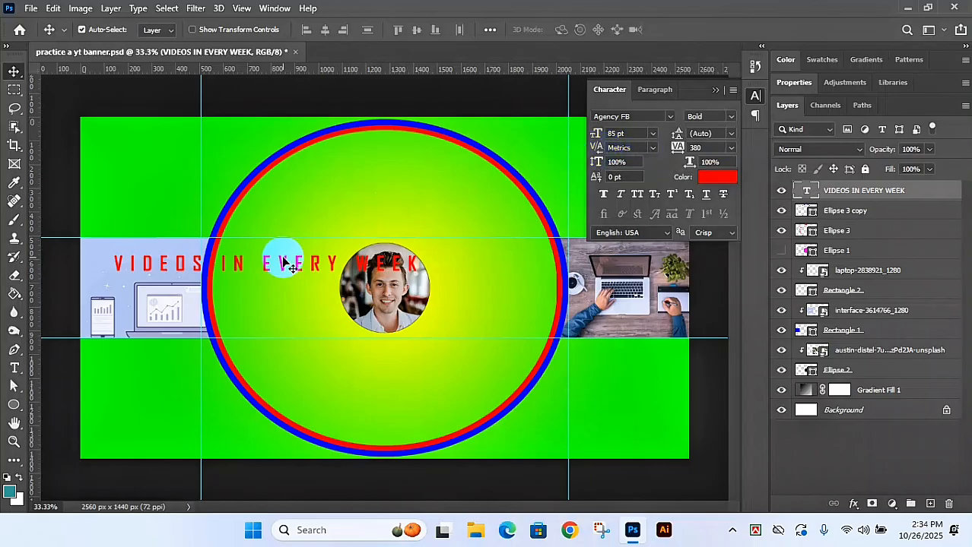
{"action": "key", "text": "ctrl+z"}
{"action": "key", "text": "ctrl+z"}
{"action": "key", "text": "ctrl+z"}
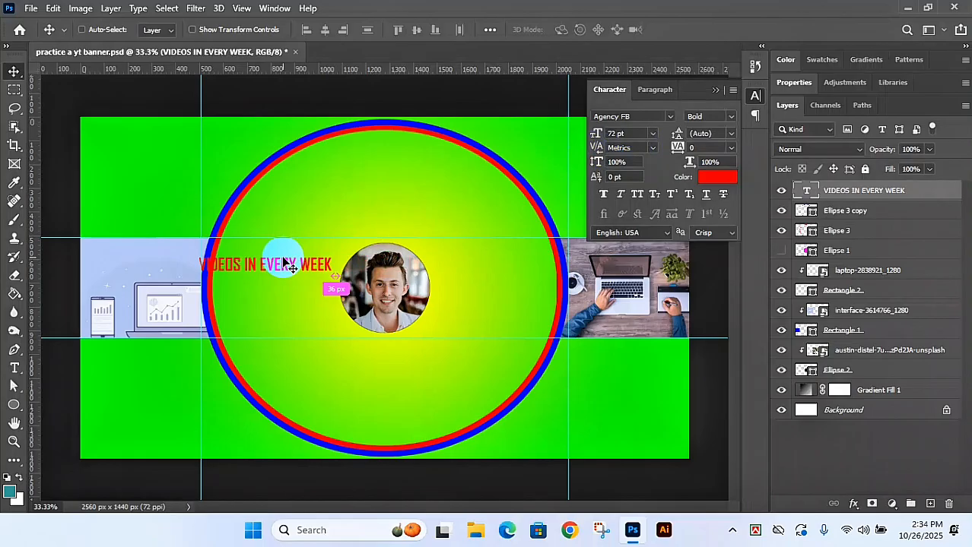
Step: Try 0 kerning on the "VIDEOS IN EVERY WEEK" text, and set its kerning to Optical
{"action": "left_click", "coordinate": [652, 150]}
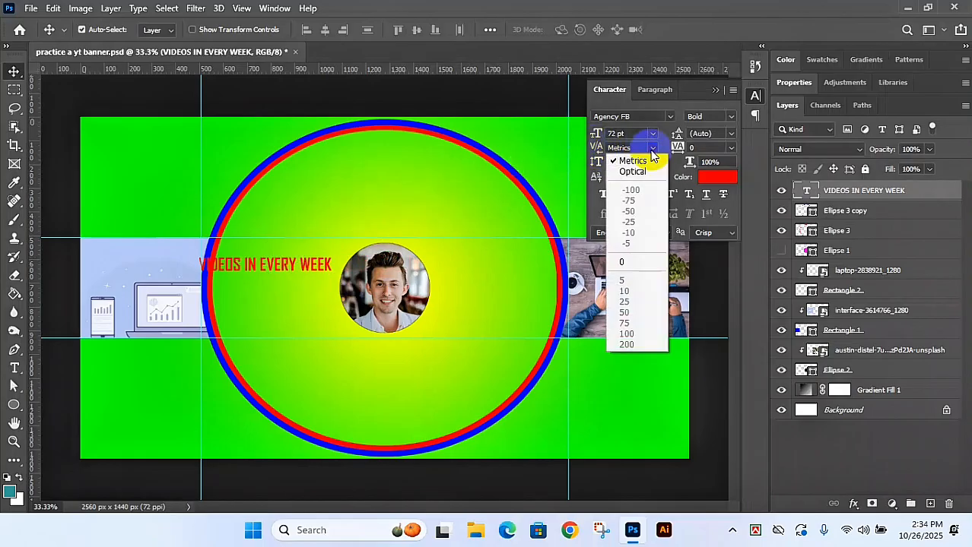
{"action": "left_click", "coordinate": [628, 264]}
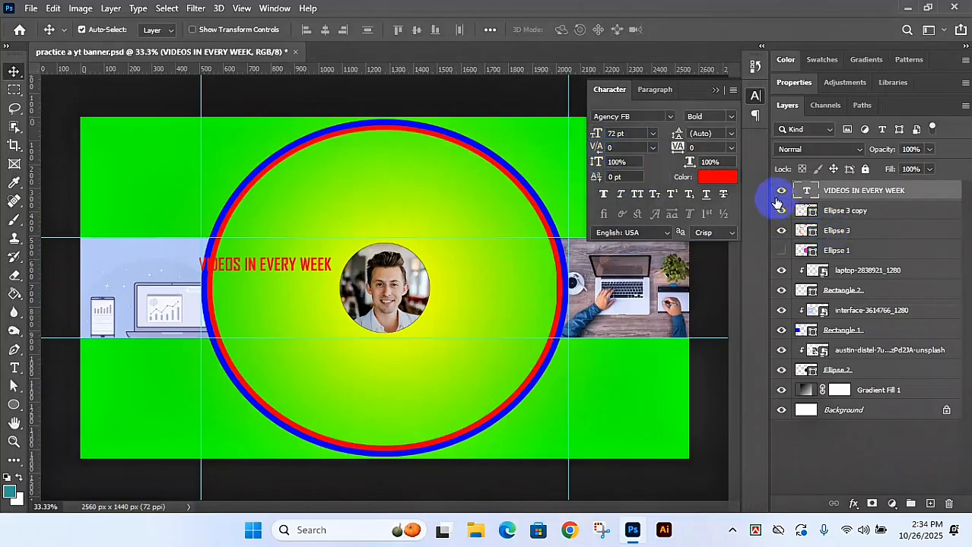
{"action": "left_click", "coordinate": [805, 191]}
{"action": "left_click", "coordinate": [804, 191]}
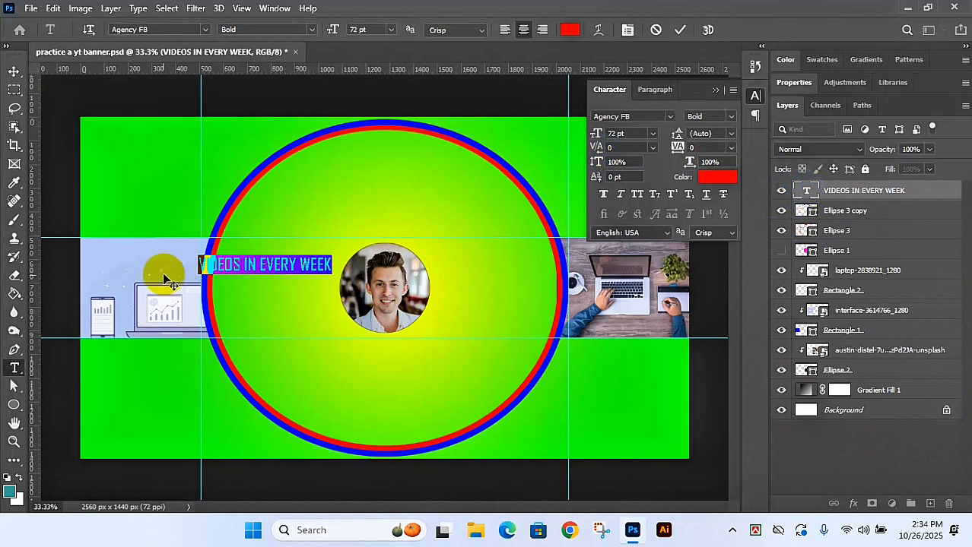
{"action": "left_click", "coordinate": [611, 147]}
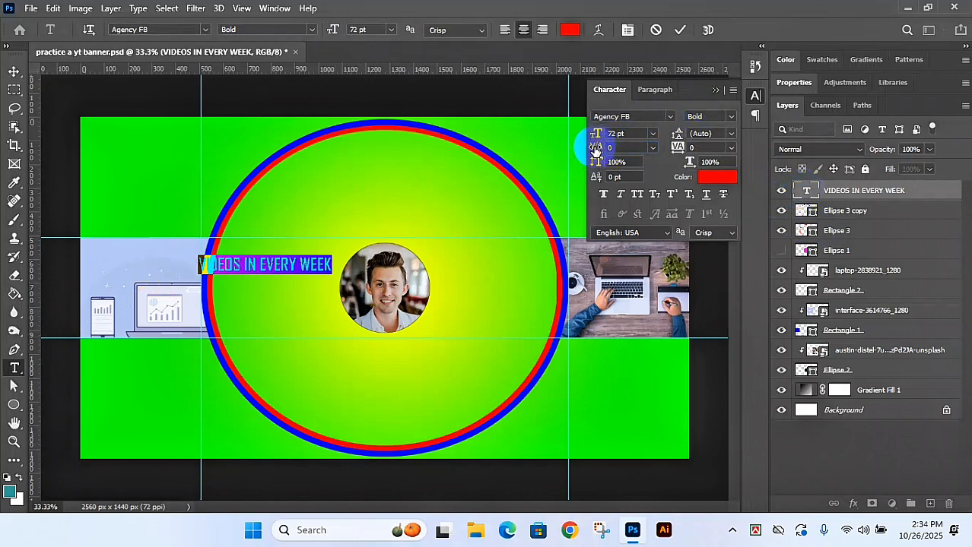
{"action": "left_click", "coordinate": [651, 148]}
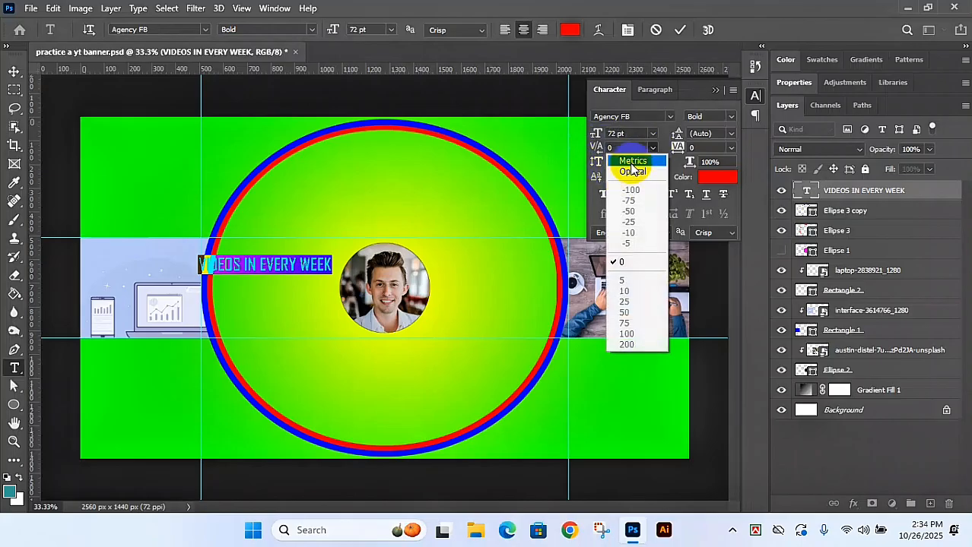
{"action": "left_click", "coordinate": [632, 171]}
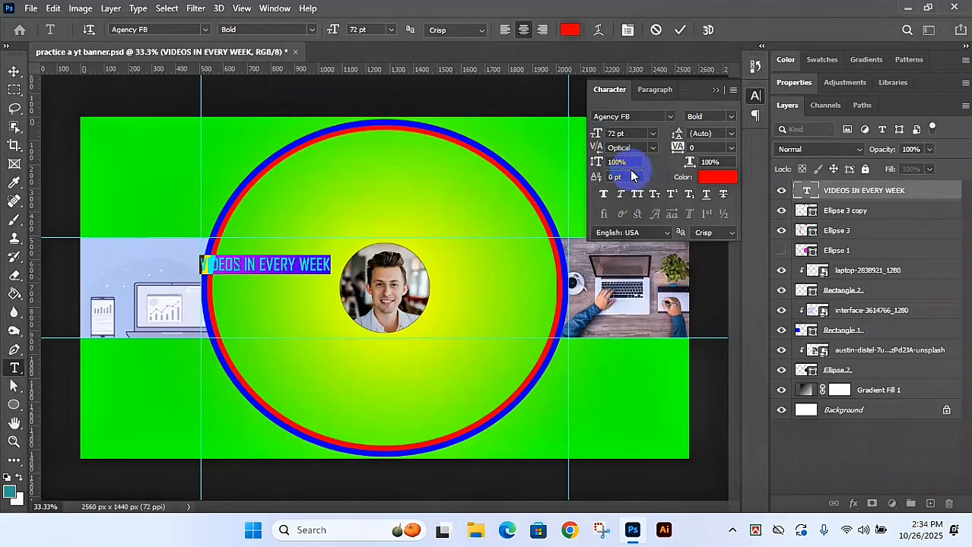
{"action": "key", "text": "ctrl+Return"}
{"action": "key", "text": "v"}
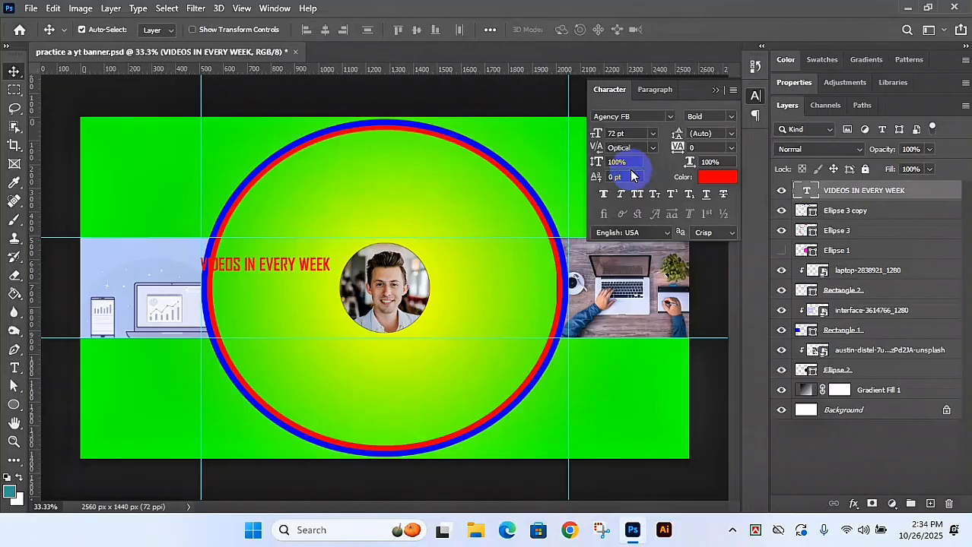
Step: Try a paragraph text box with Lorem ipsum placeholder text above the portrait and remove it
{"action": "left_click", "coordinate": [16, 368]}
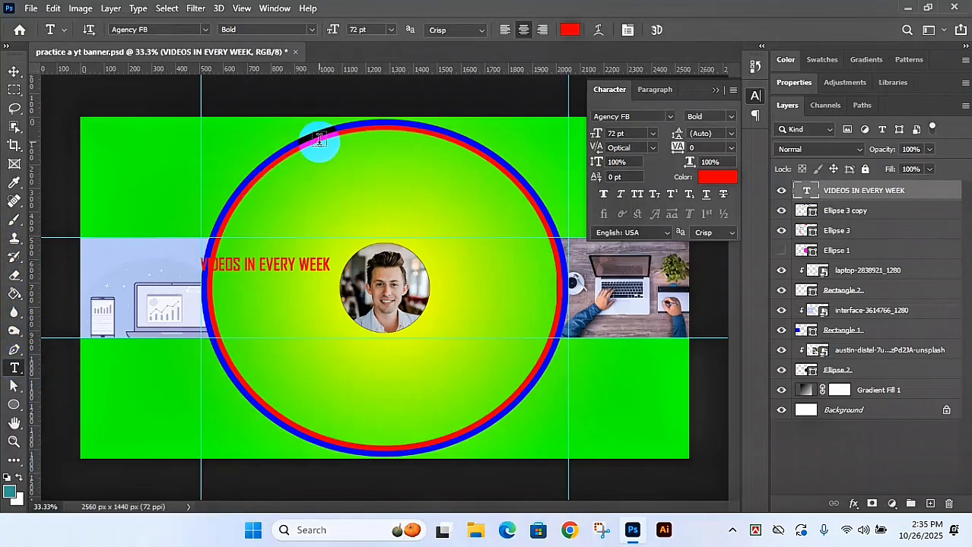
{"action": "left_click_drag", "start_coordinate": [306, 164], "coordinate": [504, 228]}
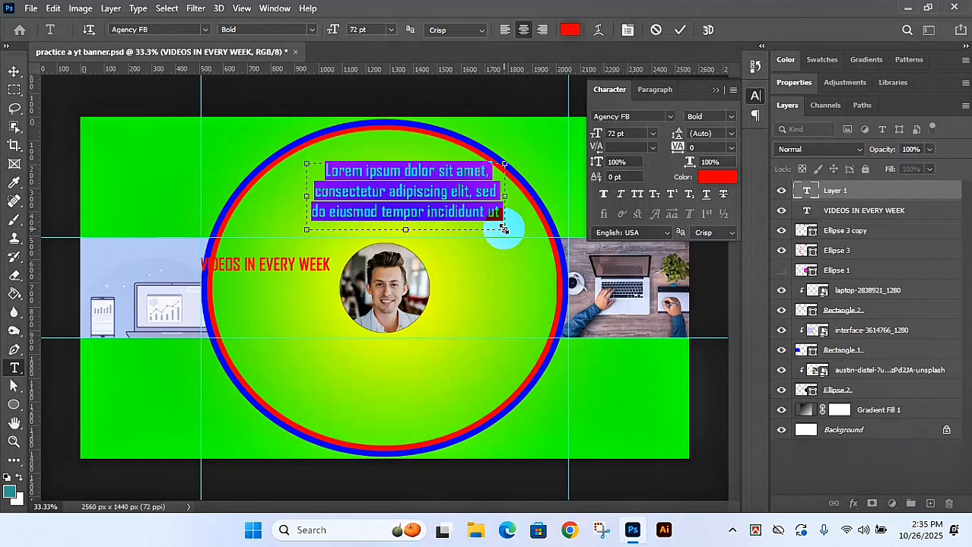
{"action": "key", "text": "ctrl+Return"}
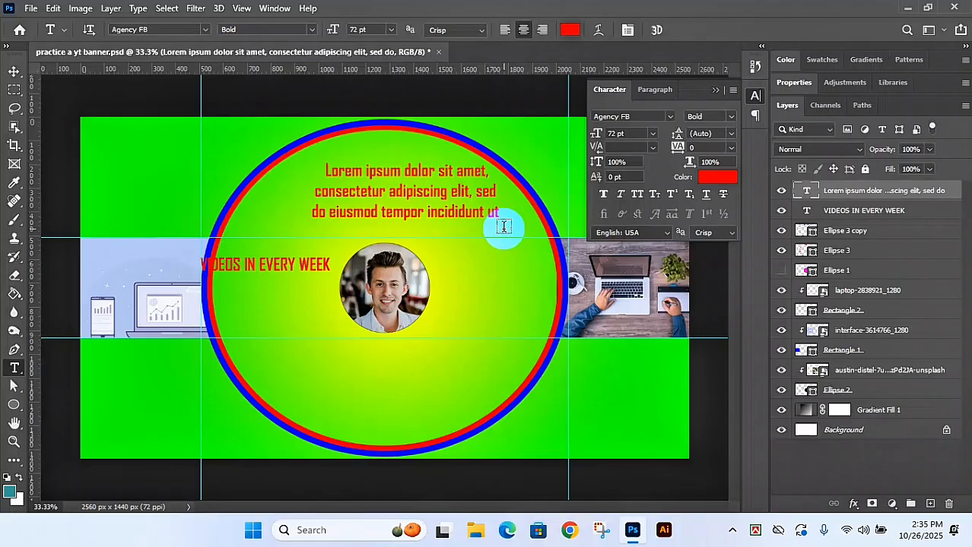
{"action": "key", "text": "Escape"}
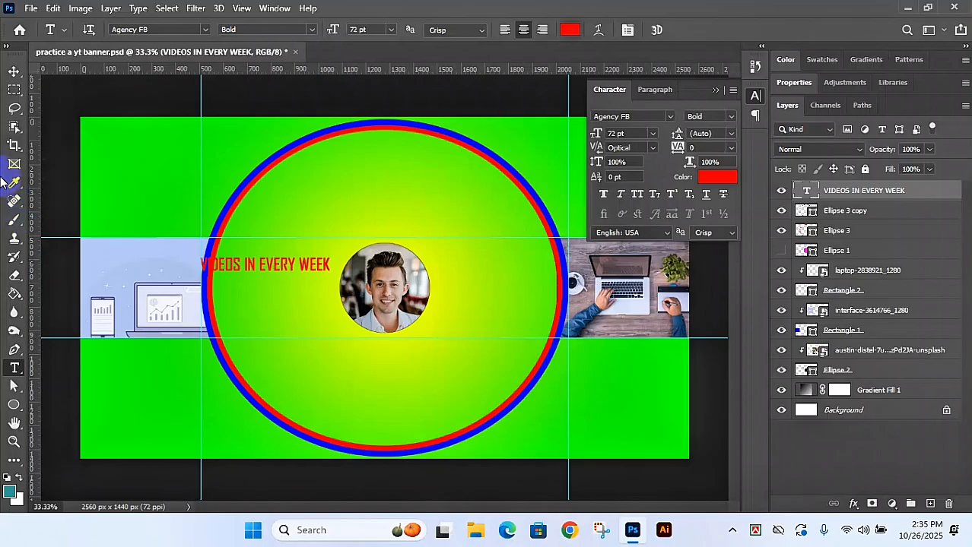
Step: Create a centred paragraph text box with Lorem ipsum placeholder text above the portrait and select all its text
{"action": "left_click", "coordinate": [11, 368]}
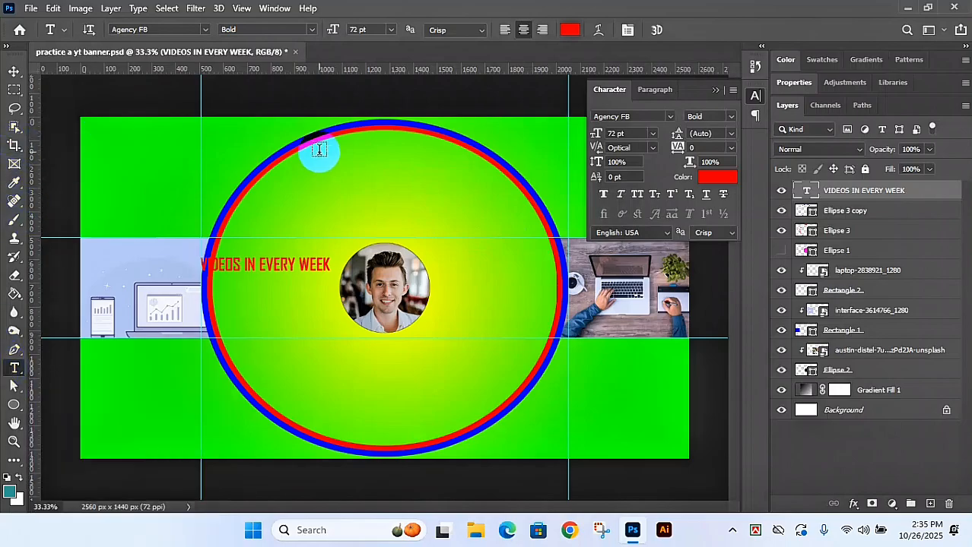
{"action": "left_click_drag", "start_coordinate": [288, 165], "coordinate": [507, 226]}
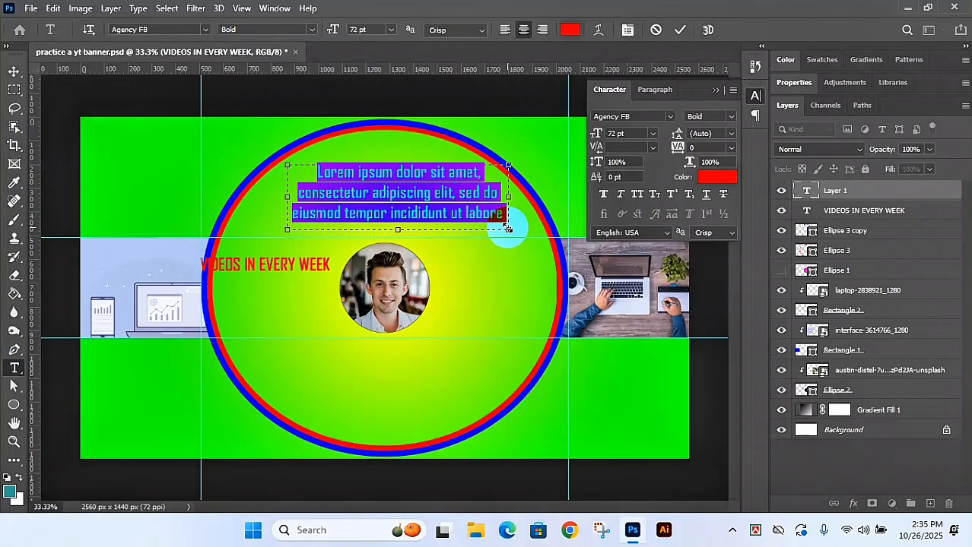
{"action": "key", "text": "ctrl+Return"}
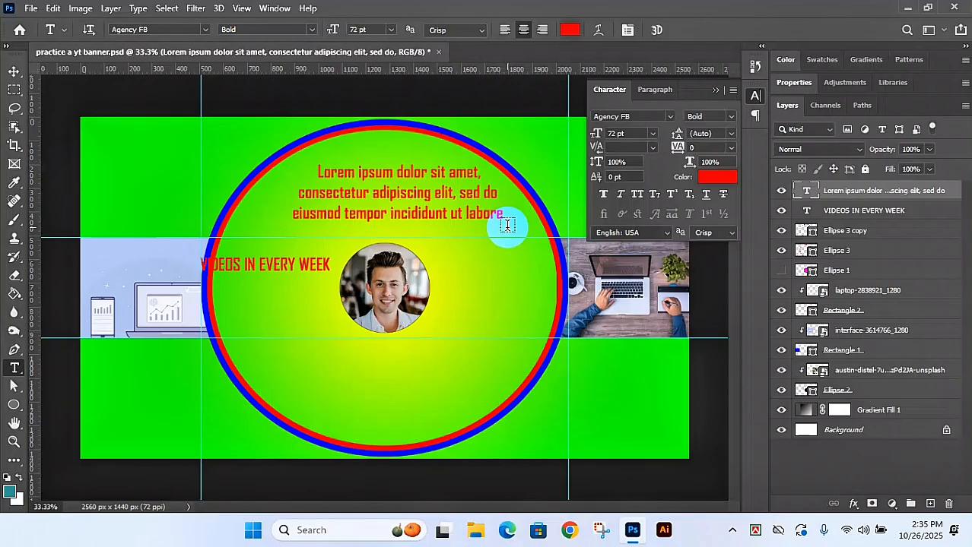
{"action": "left_click", "coordinate": [454, 204]}
{"action": "triple_click", "coordinate": [454, 204]}
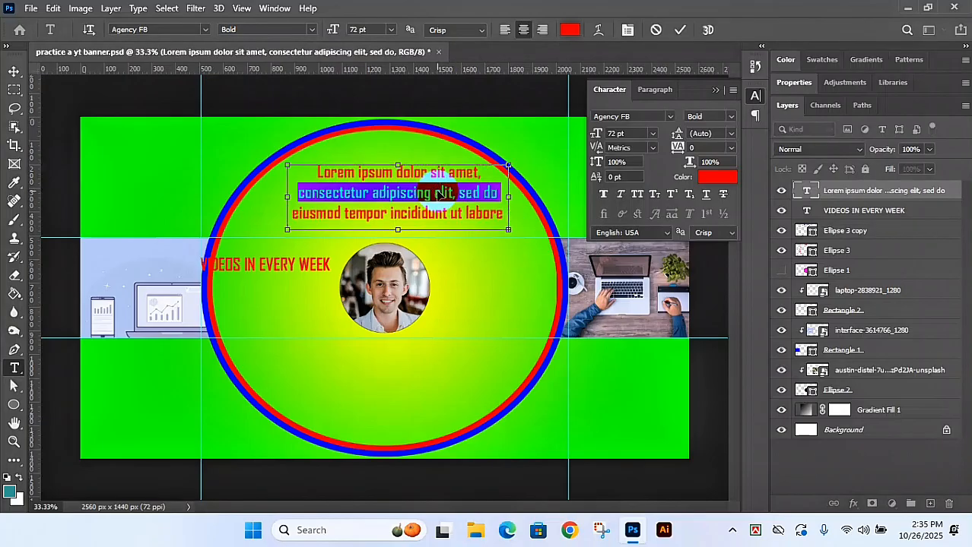
{"action": "key", "text": "ctrl+a"}
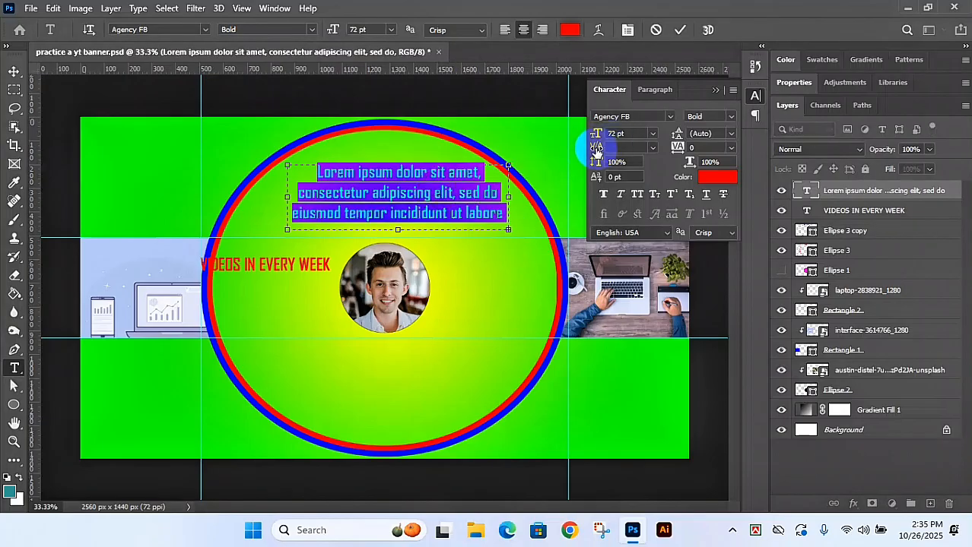
Step: Try 30 pt leading and a 16 pt font size on the Lorem ipsum paragraph
{"action": "left_click", "coordinate": [732, 135]}
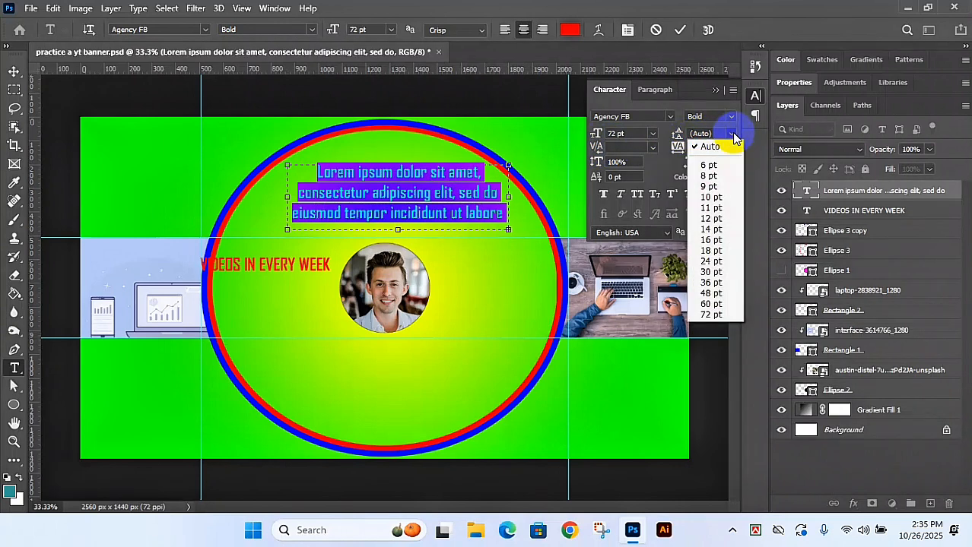
{"action": "left_click", "coordinate": [704, 272]}
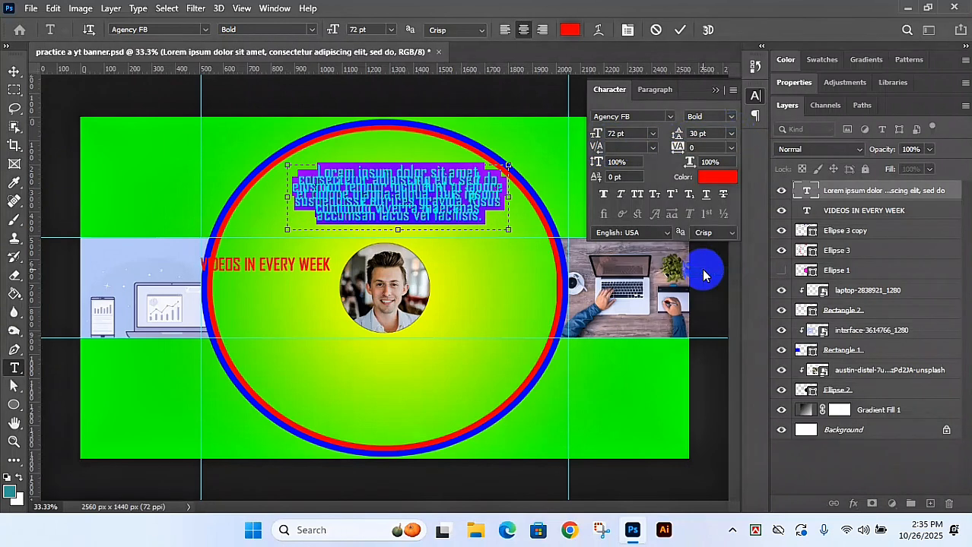
{"action": "left_click", "coordinate": [653, 135]}
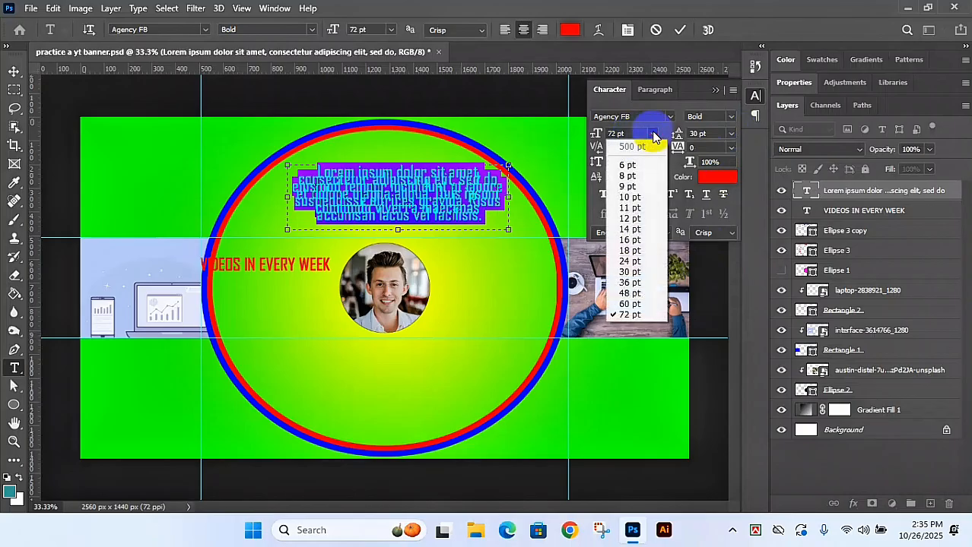
{"action": "left_click", "coordinate": [630, 240]}
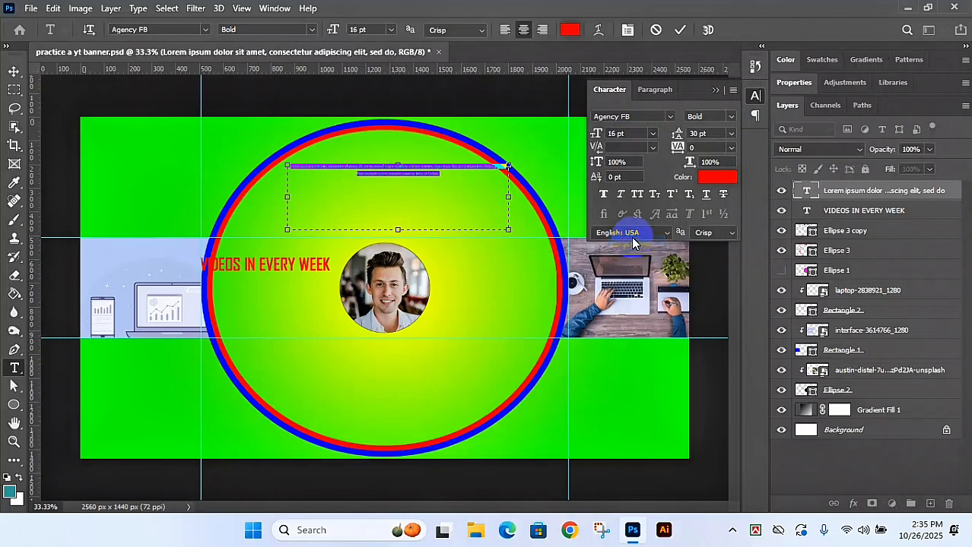
Step: Set the Lorem ipsum paragraph's font size to 48 pt and its leading to 72 pt
{"action": "left_click", "coordinate": [655, 134]}
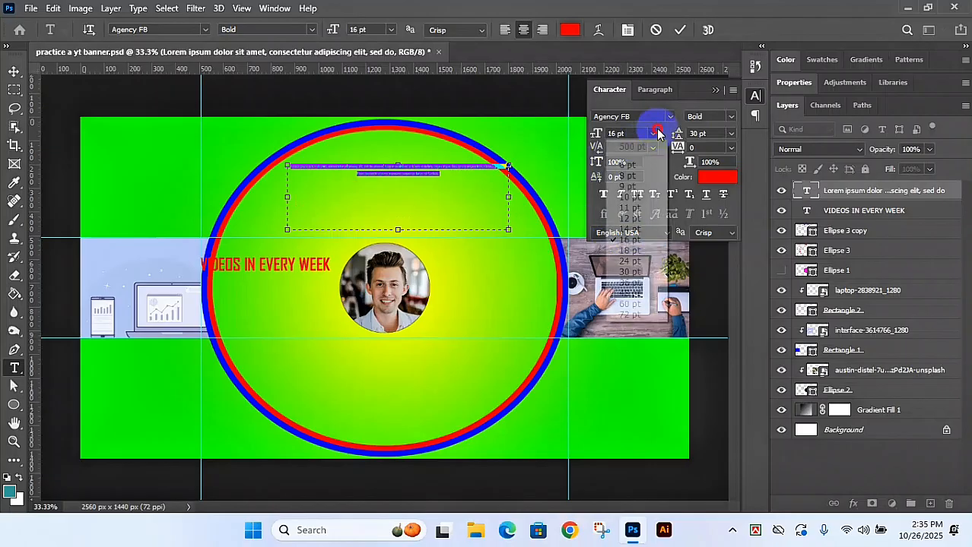
{"action": "left_click", "coordinate": [622, 294]}
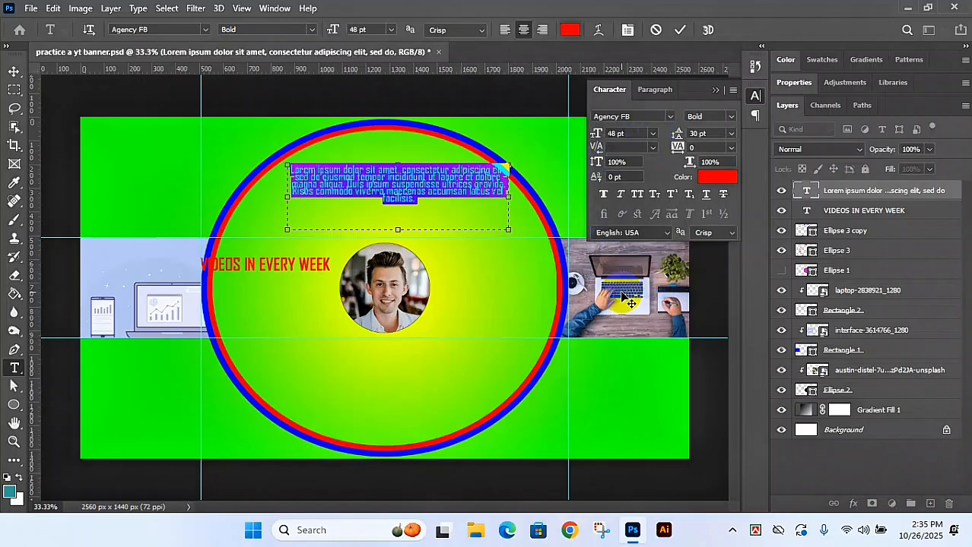
{"action": "left_click", "coordinate": [732, 136]}
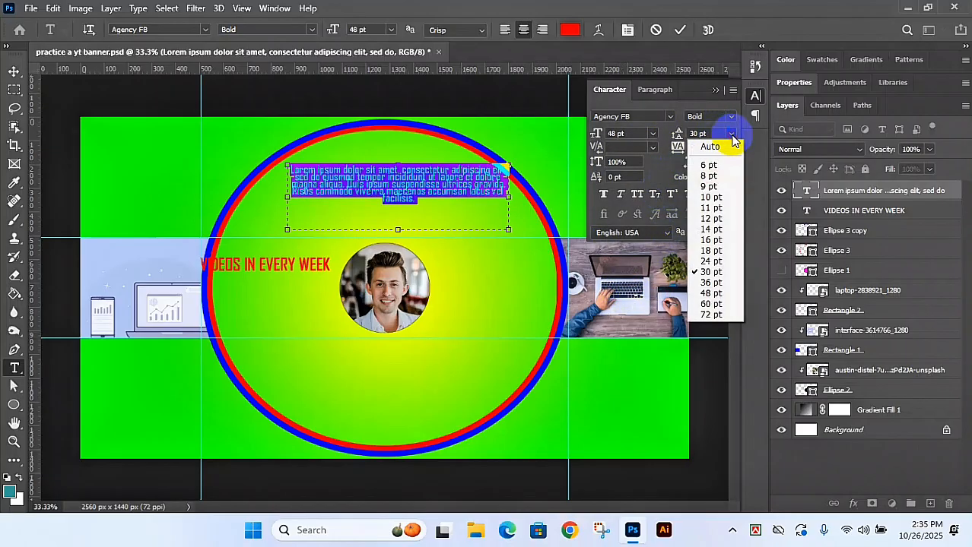
{"action": "left_click", "coordinate": [707, 314]}
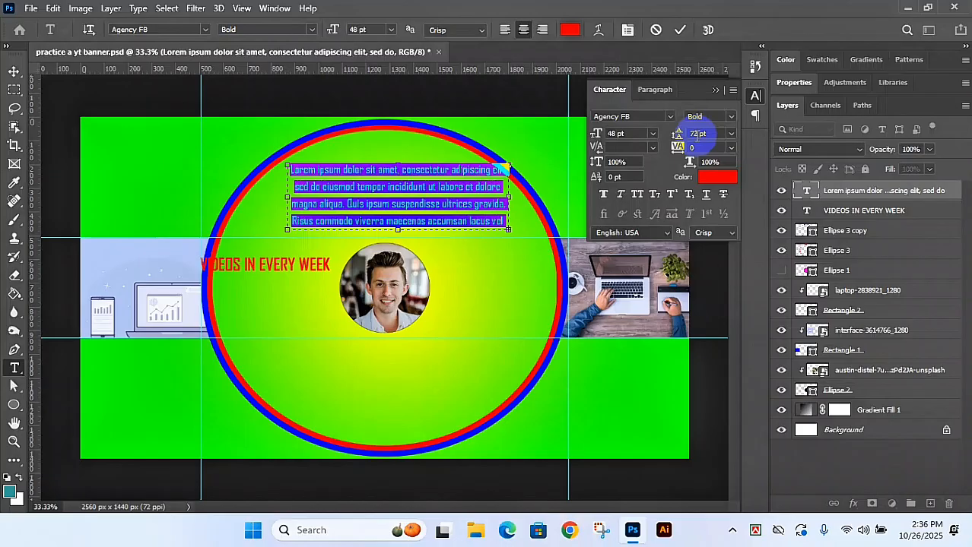
Step: Set the Lorem ipsum paragraph's kerning to 0, commit the text and hide the Character settings
{"action": "left_click", "coordinate": [597, 151]}
{"action": "left_click_drag", "start_coordinate": [597, 151], "coordinate": [637, 151]}
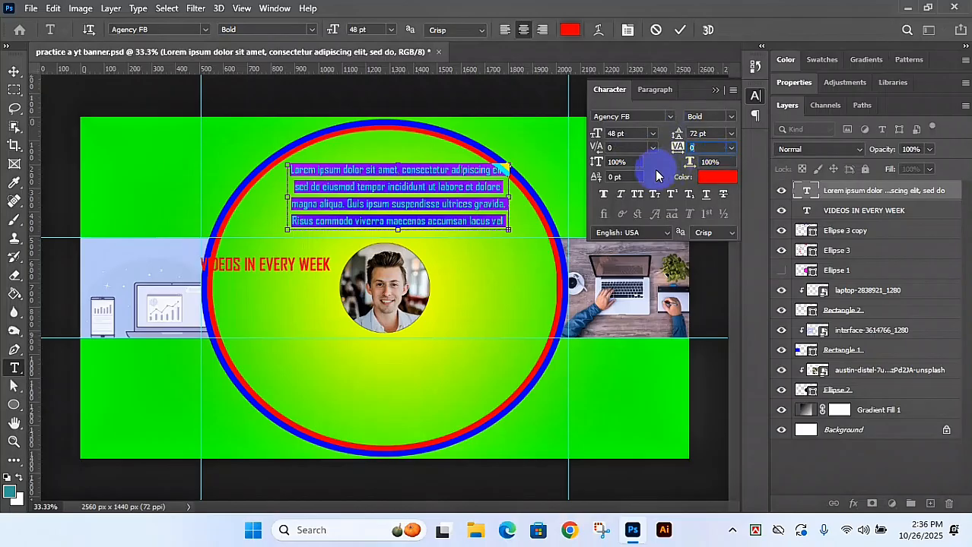
{"action": "left_click", "coordinate": [681, 30]}
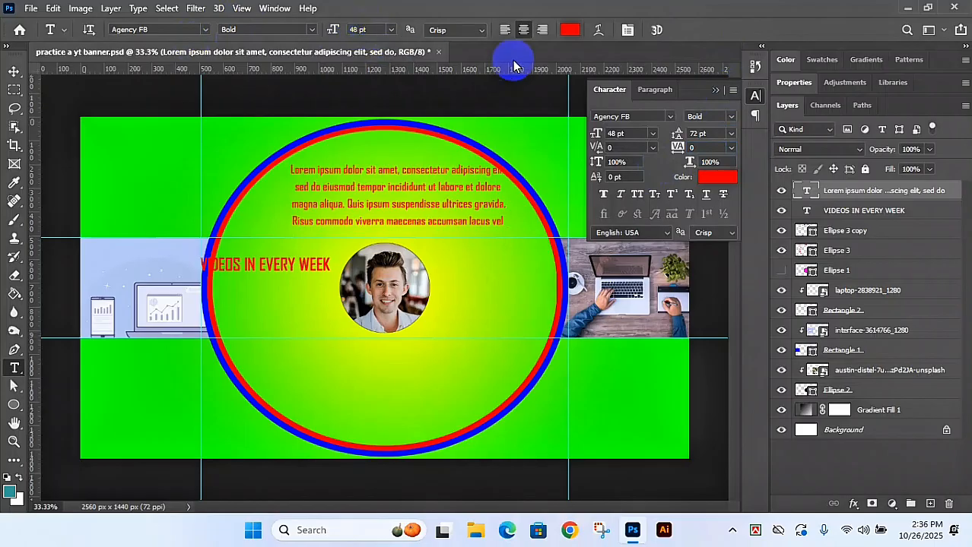
{"action": "left_click", "coordinate": [713, 91]}
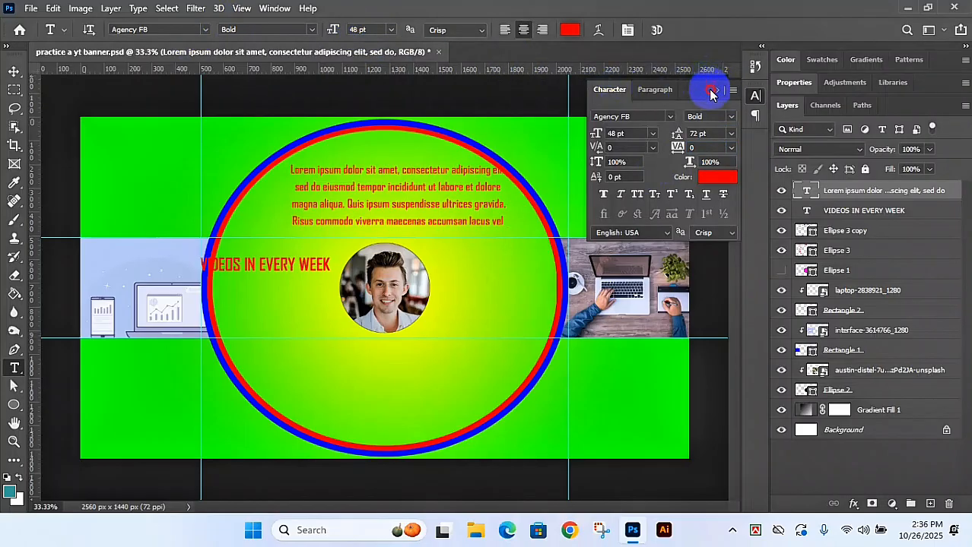
{"action": "left_click", "coordinate": [714, 92]}
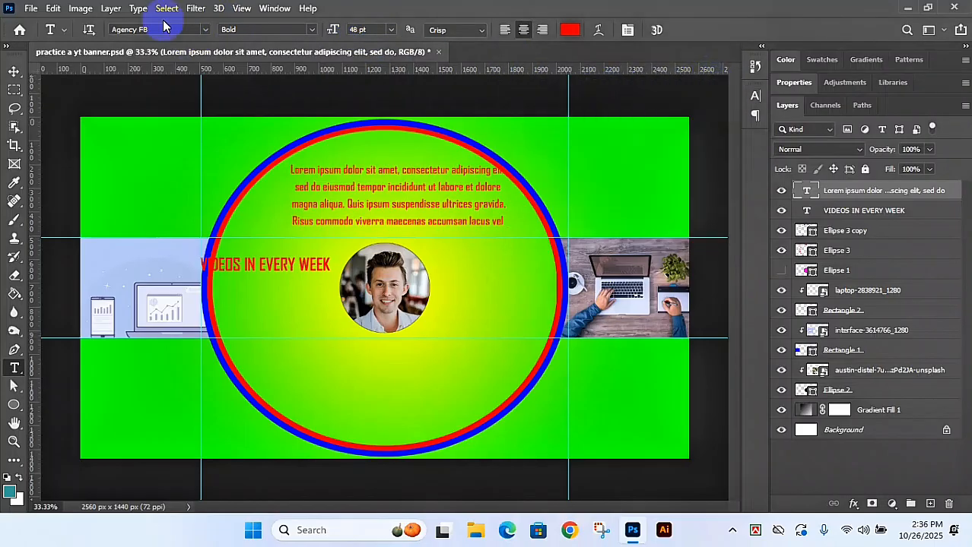
Step: Open SOCIAL-BANNER-FOR-MOBILE-PHONE.jpg from the Downloads folder and compare it with the practice banner
{"action": "left_click", "coordinate": [31, 8]}
{"action": "left_click", "coordinate": [45, 36]}
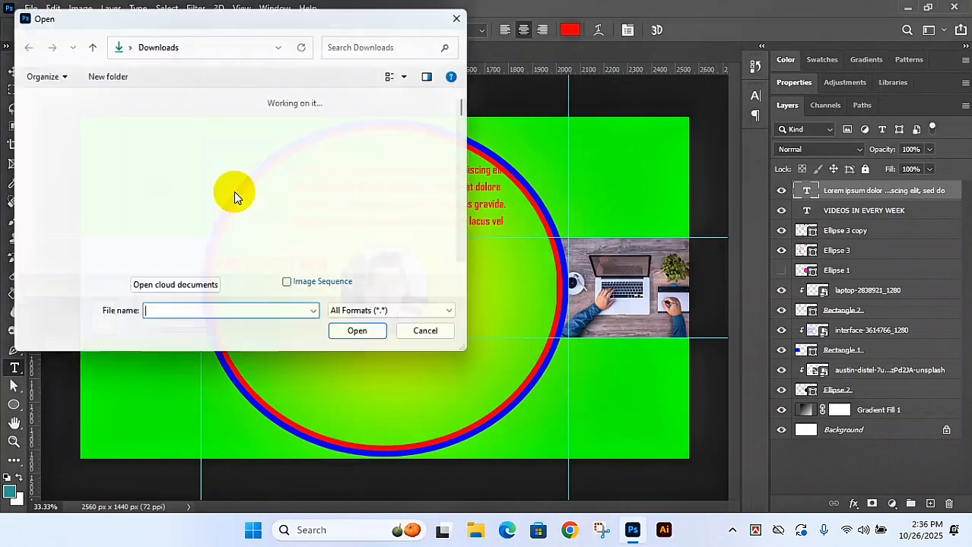
{"action": "left_click", "coordinate": [276, 201]}
{"action": "right_click", "coordinate": [277, 199]}
{"action": "left_click", "coordinate": [238, 194]}
{"action": "scroll", "coordinate": [211, 202], "scroll_direction": "down", "scroll_amount": 2}
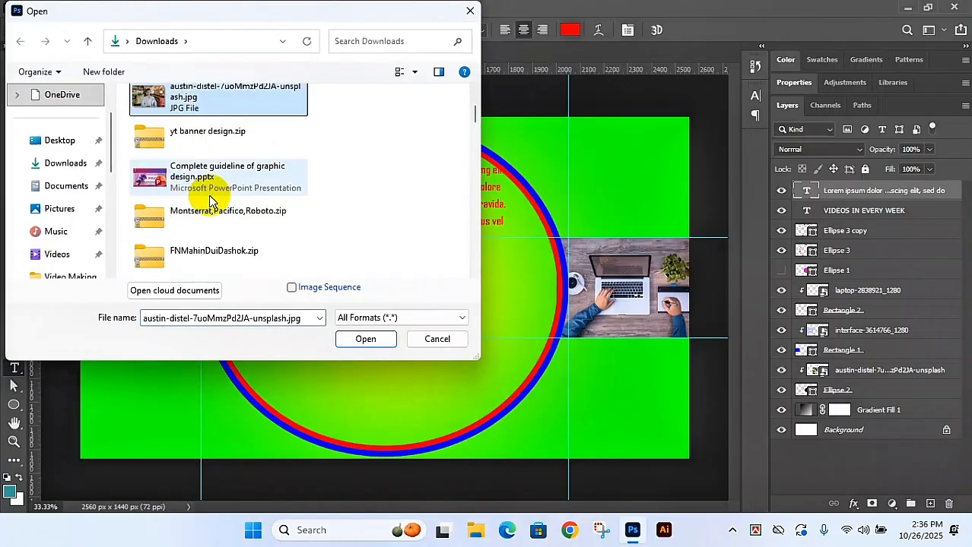
{"action": "scroll", "coordinate": [211, 202], "scroll_direction": "down", "scroll_amount": 3}
{"action": "double_click", "coordinate": [205, 217]}
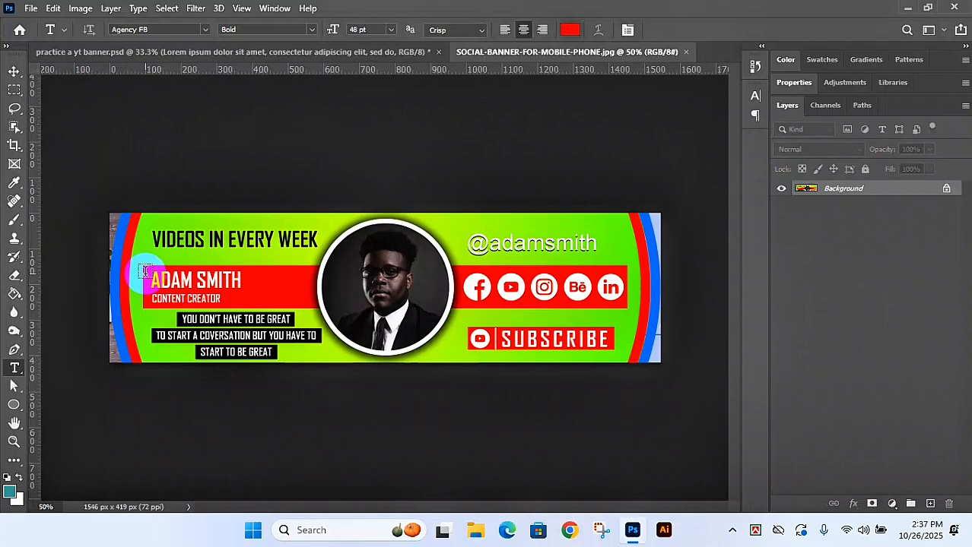
{"action": "left_click", "coordinate": [119, 58]}
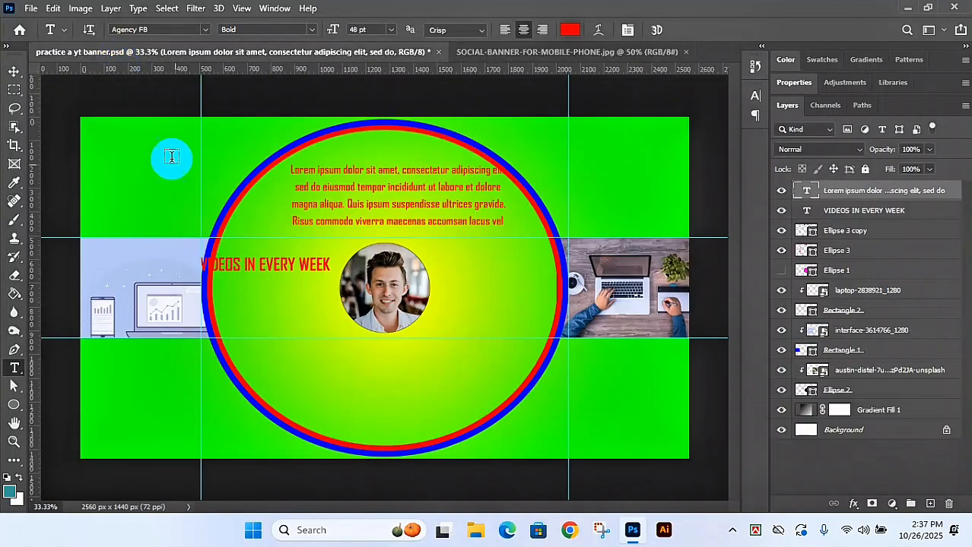
{"action": "left_click", "coordinate": [487, 54]}
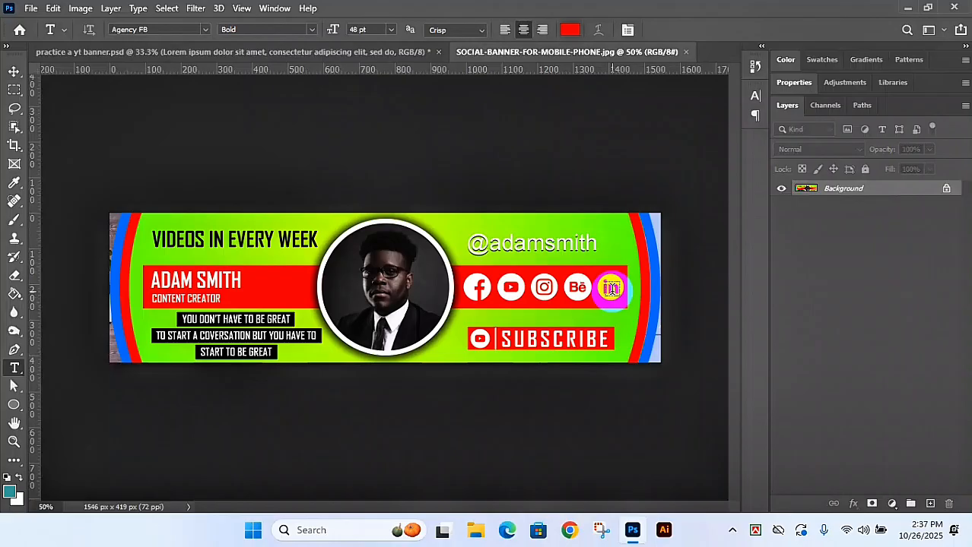
Step: Switch to Chrome, find FLATICON through a web search, open flaticon.com and sign in with the offered Google account
{"action": "left_click", "coordinate": [570, 529]}
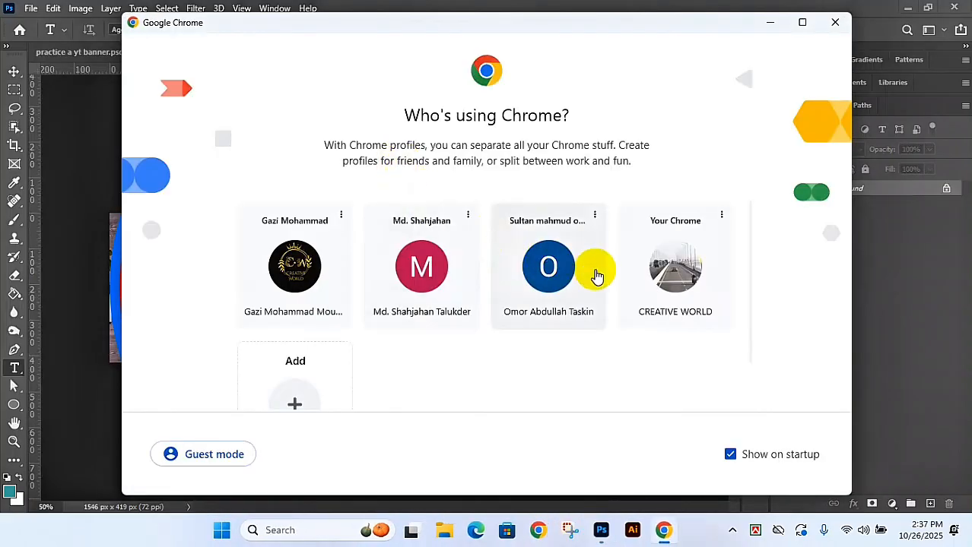
{"action": "left_click", "coordinate": [565, 306]}
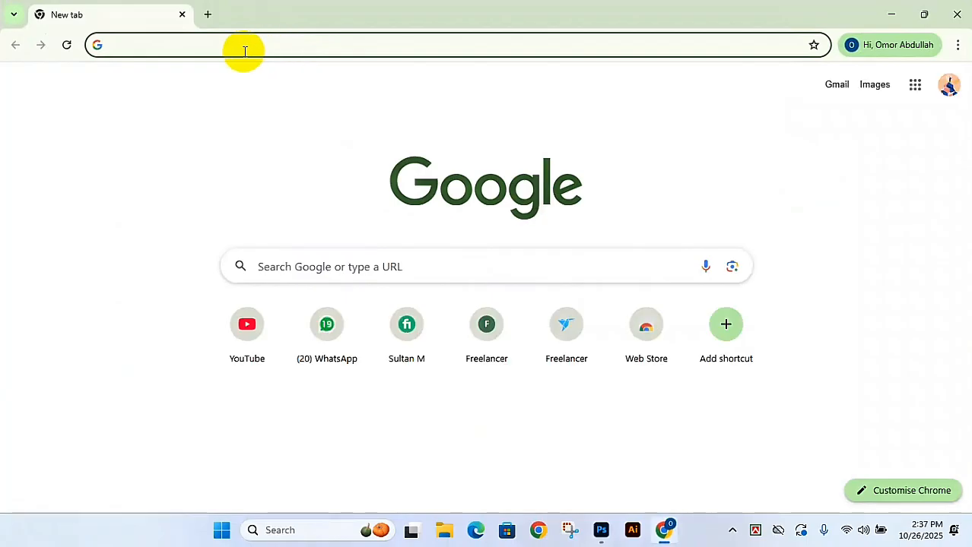
{"action": "type", "text": "FLATI"}
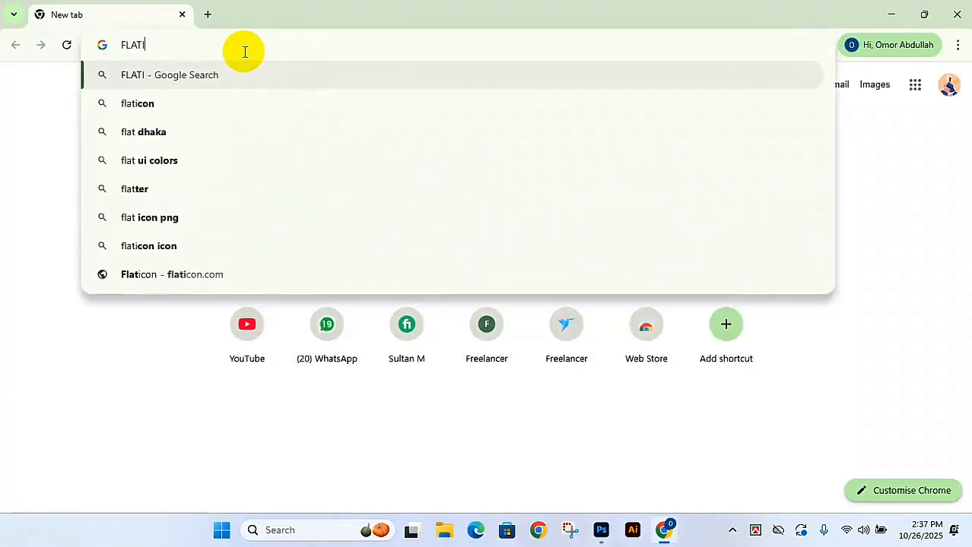
{"action": "type", "text": "CON"}
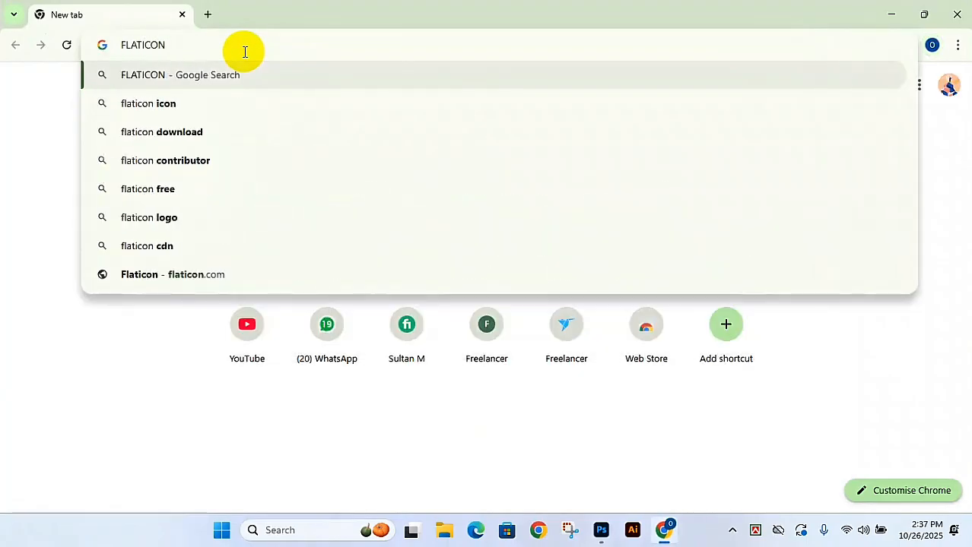
{"action": "key", "text": "Return"}
{"action": "left_click", "coordinate": [151, 221]}
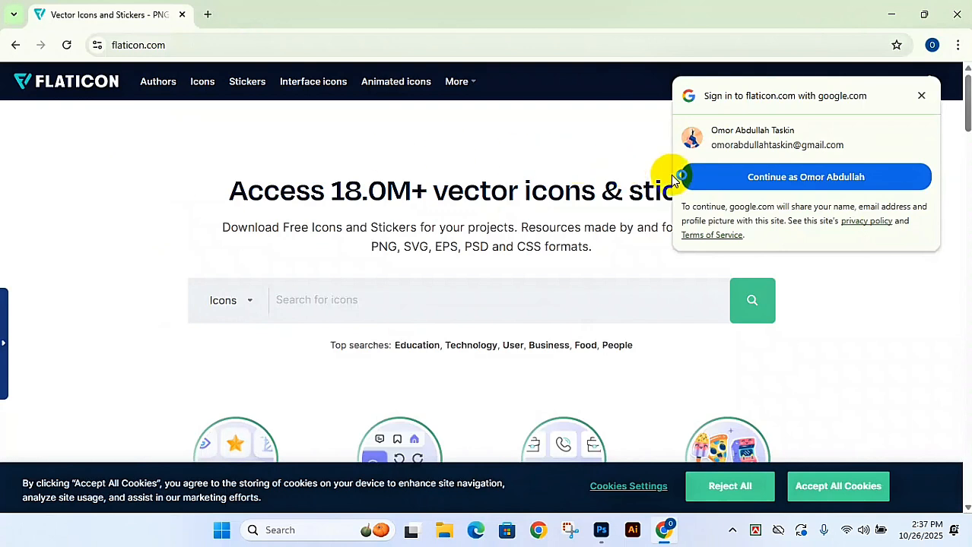
{"action": "left_click", "coordinate": [744, 182]}
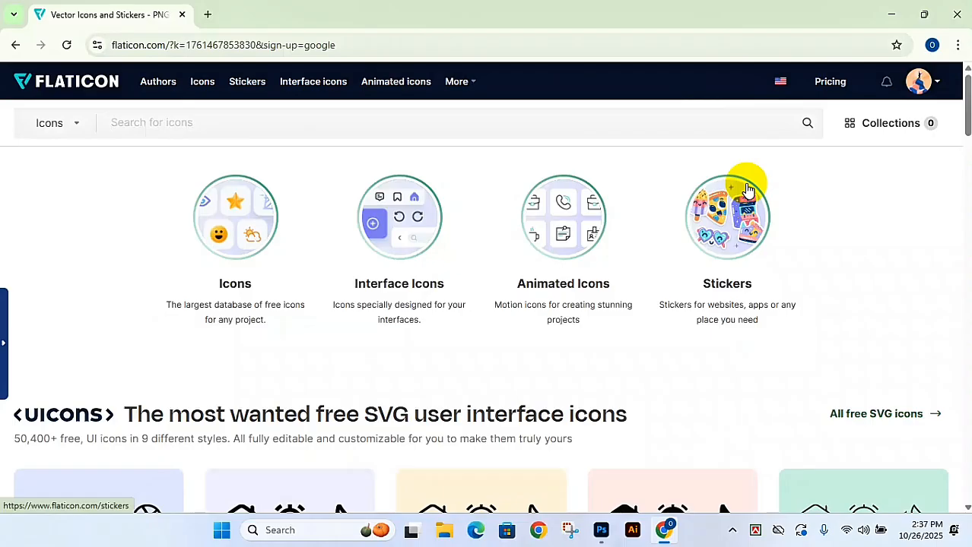
Step: Search Flaticon for "WORD" icons and show the download formats of the first blue Word icon
{"action": "left_click", "coordinate": [134, 119]}
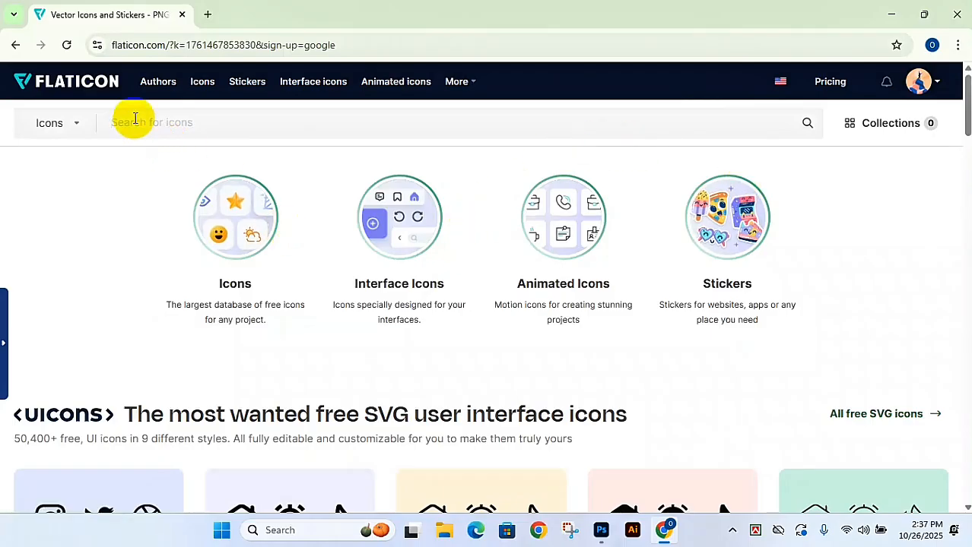
{"action": "type", "text": "WORD"}
{"action": "key", "text": "Return"}
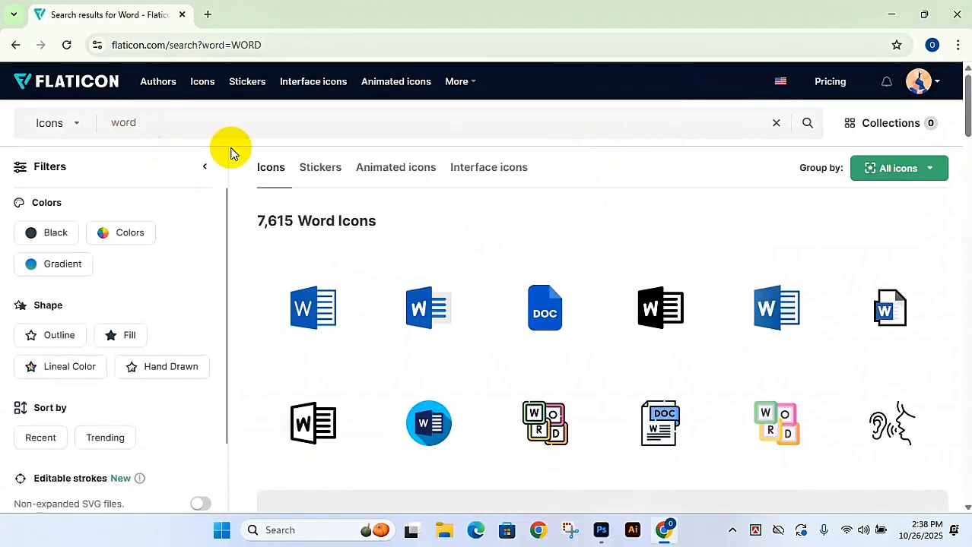
{"action": "scroll", "coordinate": [266, 233], "scroll_direction": "down", "scroll_amount": 1}
{"action": "scroll", "coordinate": [266, 233], "scroll_direction": "up", "scroll_amount": 1}
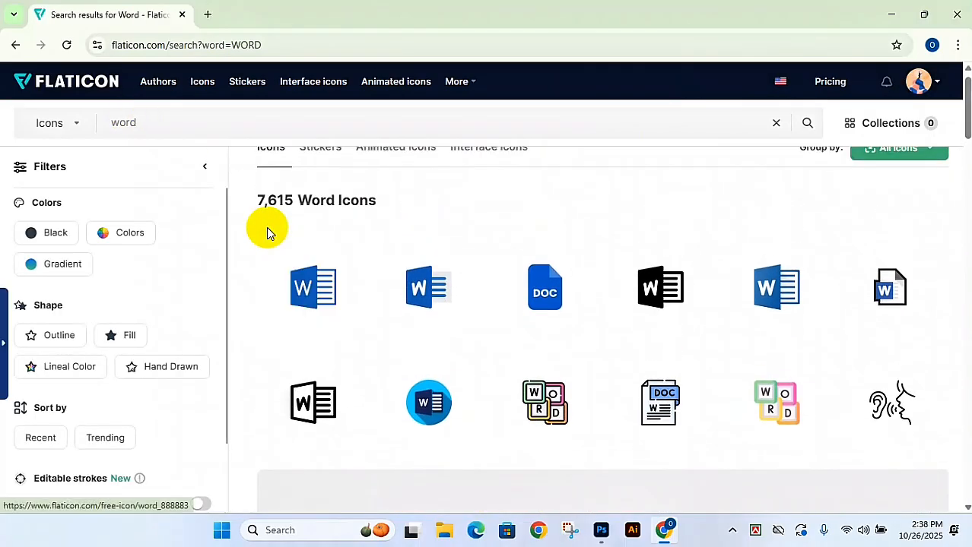
{"action": "mouse_move", "coordinate": [319, 275]}
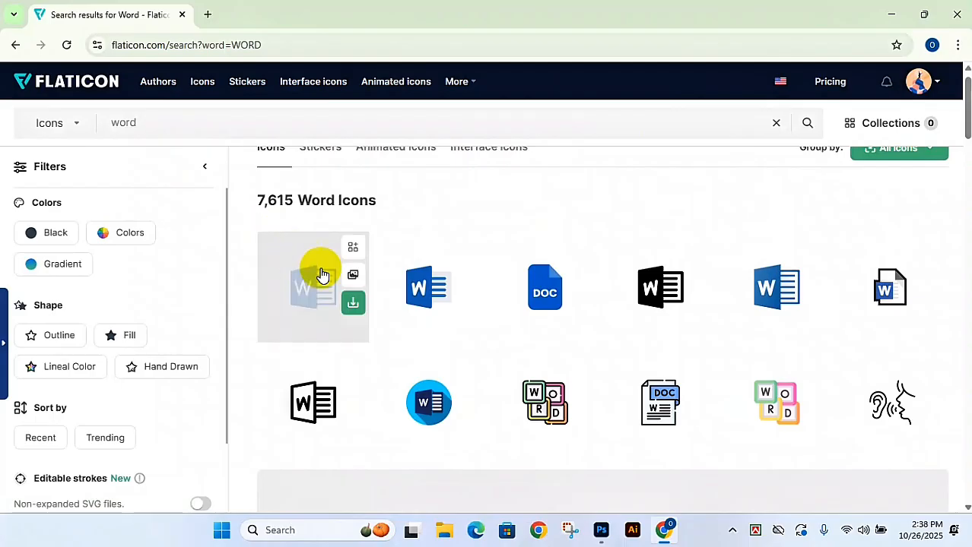
{"action": "left_click", "coordinate": [355, 305]}
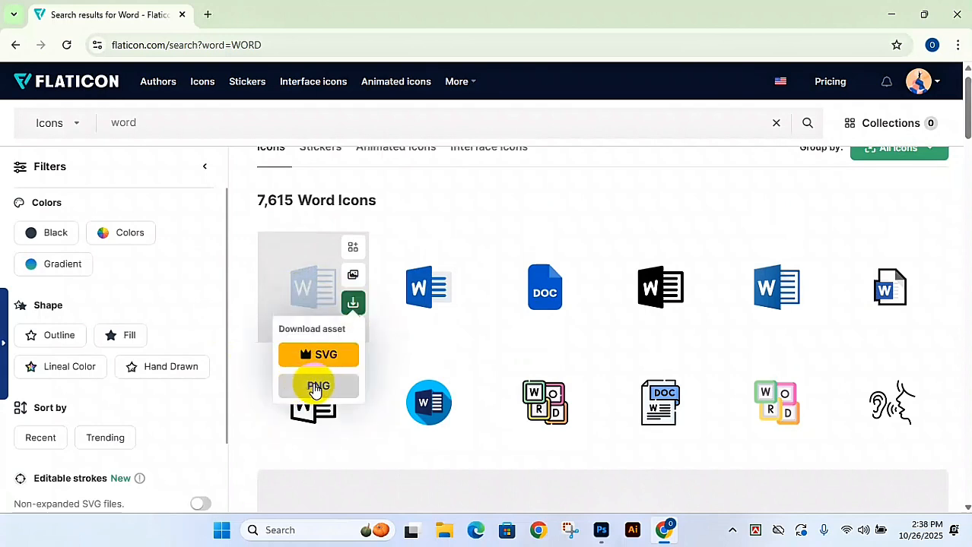
Step: Search Flaticon for "PHOTOSHOP" icons
{"action": "left_click_drag", "start_coordinate": [152, 124], "coordinate": [68, 126]}
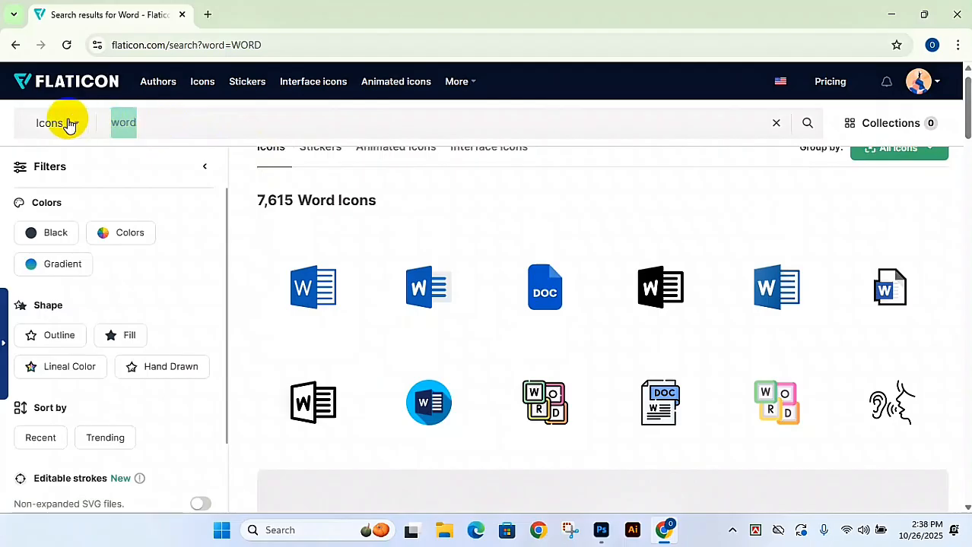
{"action": "type", "text": "PHOTSH"}
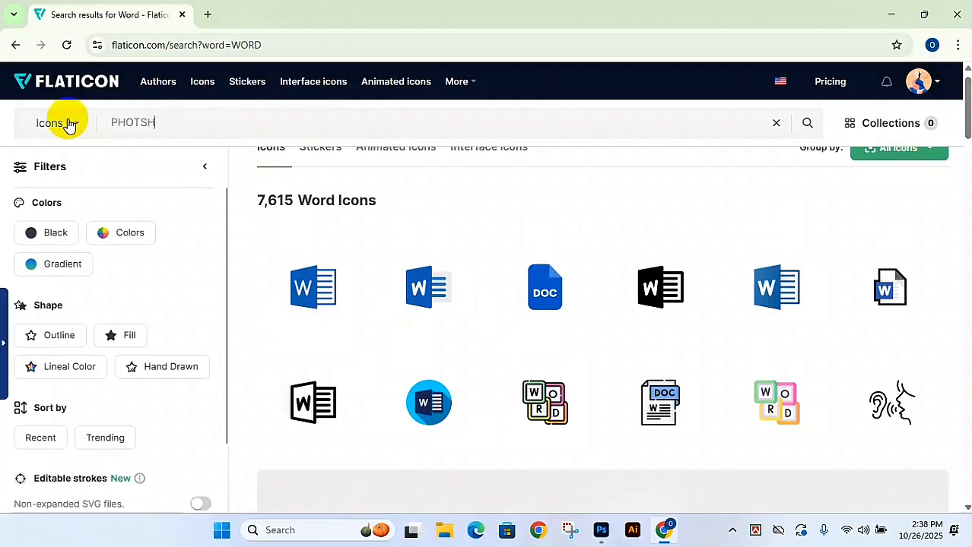
{"action": "key", "text": "BackSpace"}
{"action": "key", "text": "BackSpace"}
{"action": "type", "text": "OSHOP"}
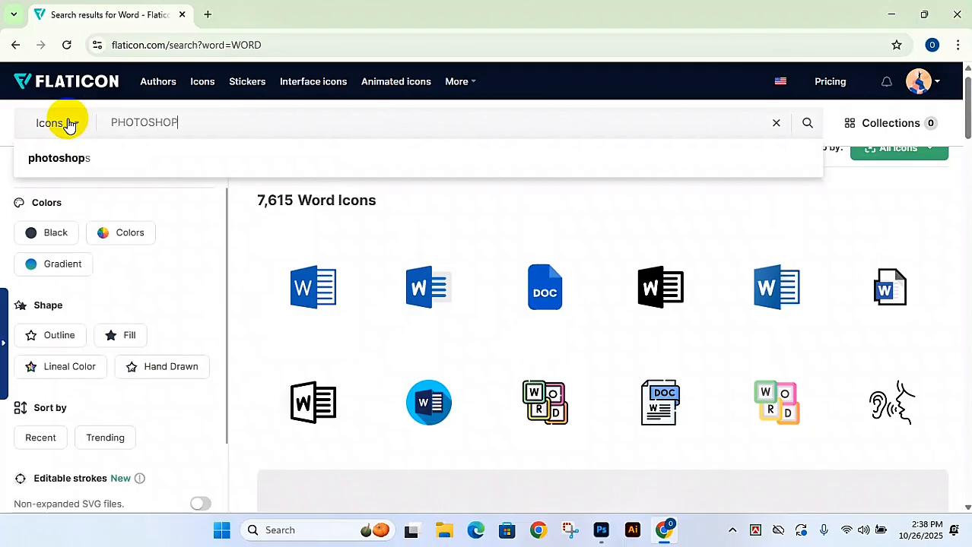
{"action": "key", "text": "Return"}
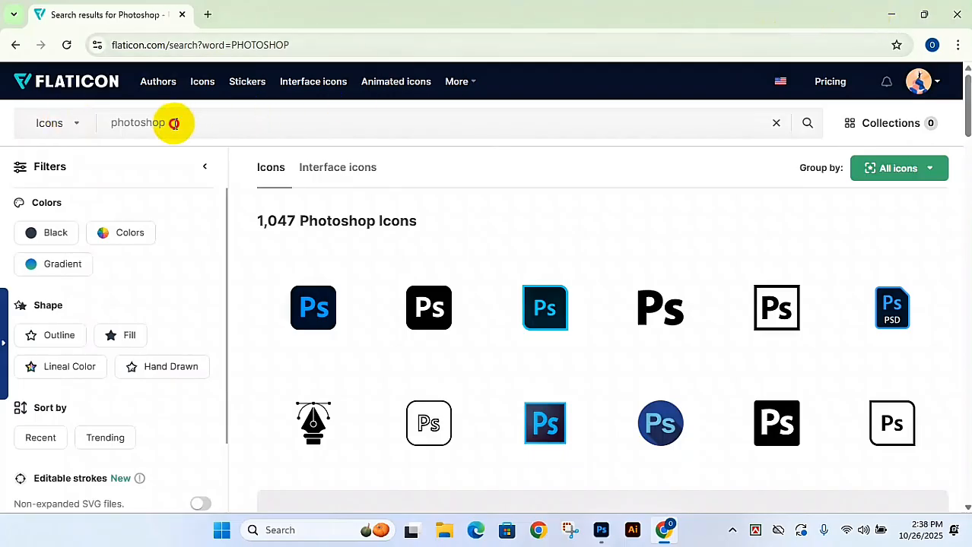
Step: Search Flaticon for "YOUTUBE" icons and request the free PNG download of the first round red YouTube icon
{"action": "left_click_drag", "start_coordinate": [172, 122], "coordinate": [72, 123]}
{"action": "type", "text": "YOUTUBE"}
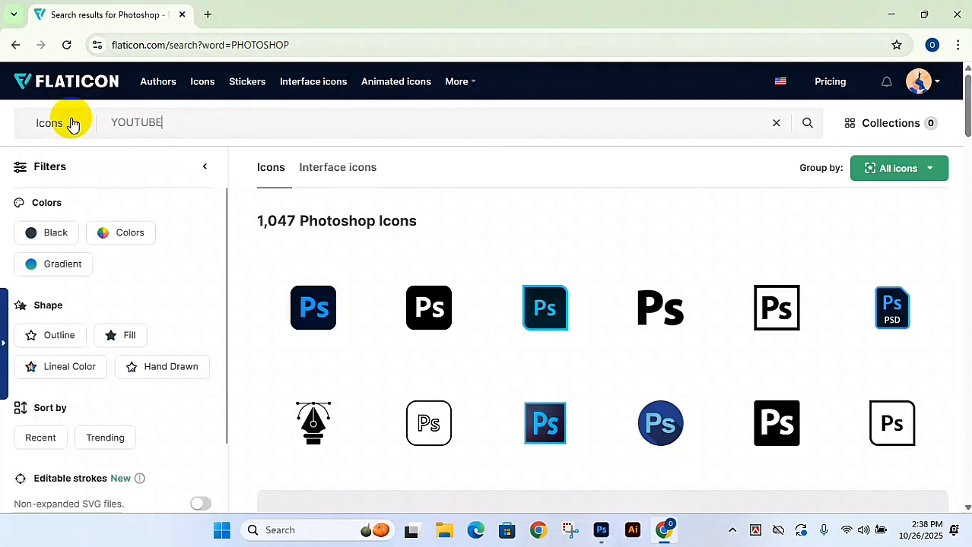
{"action": "key", "text": "Return"}
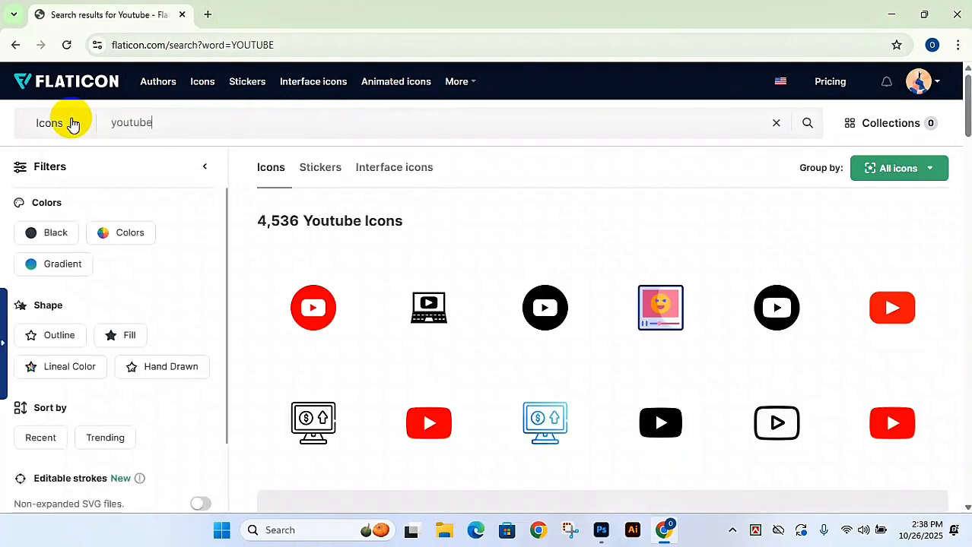
{"action": "mouse_move", "coordinate": [288, 300]}
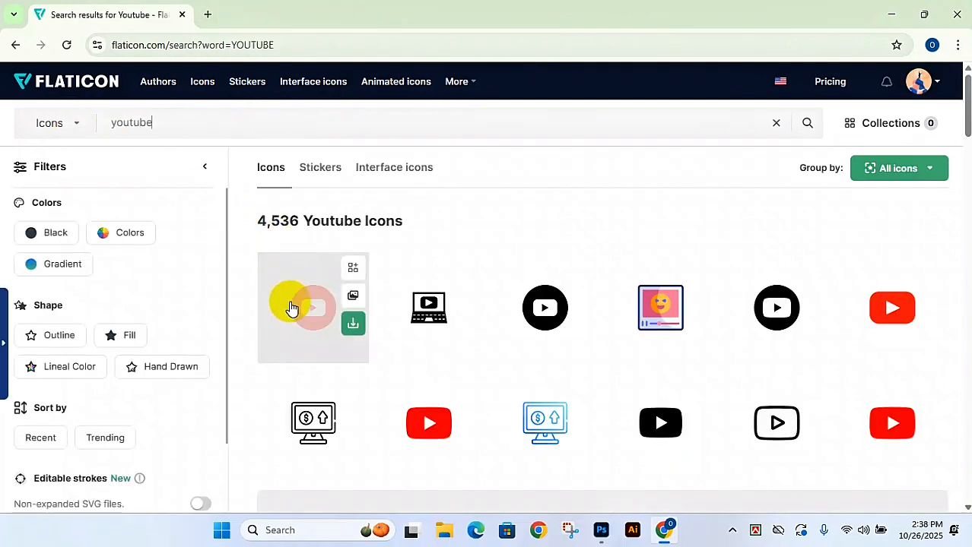
{"action": "left_click", "coordinate": [353, 327]}
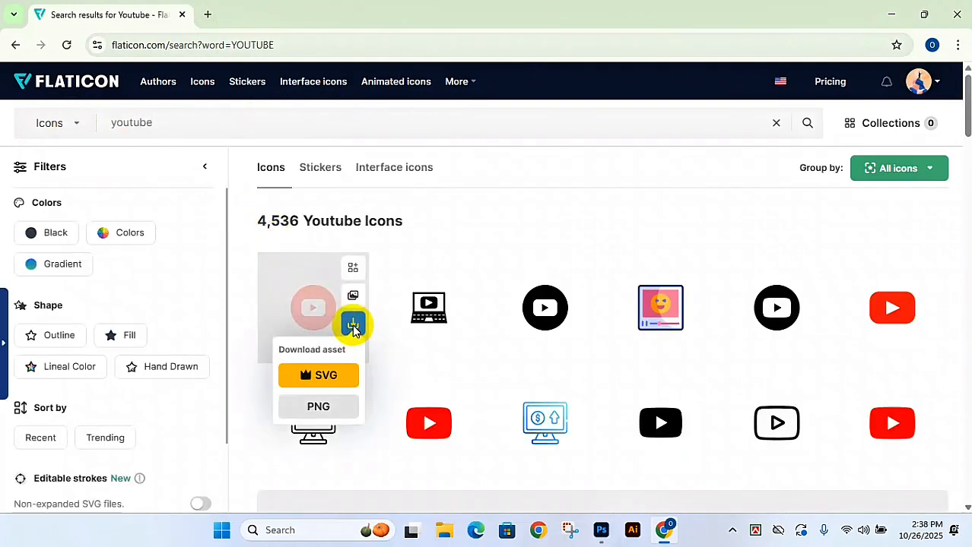
{"action": "left_click", "coordinate": [319, 408]}
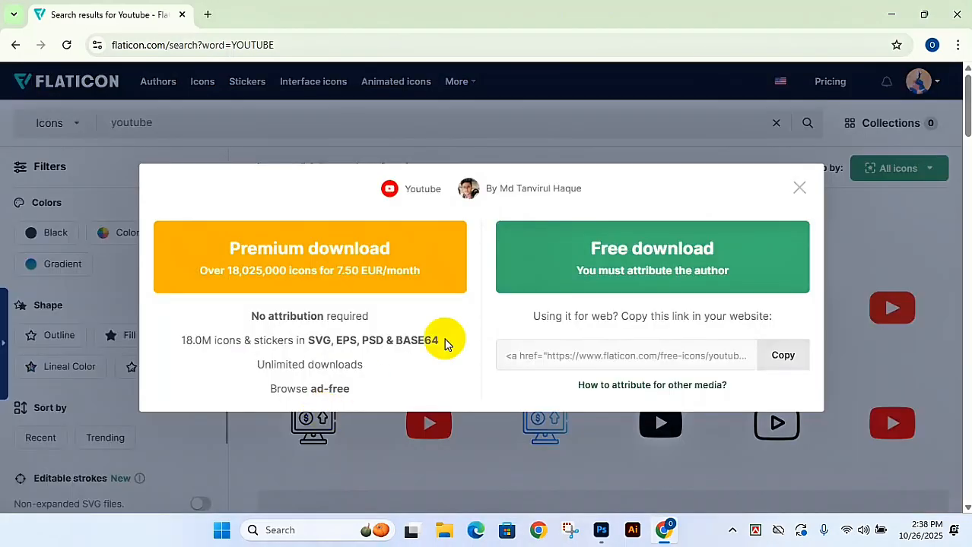
{"action": "left_click", "coordinate": [642, 243]}
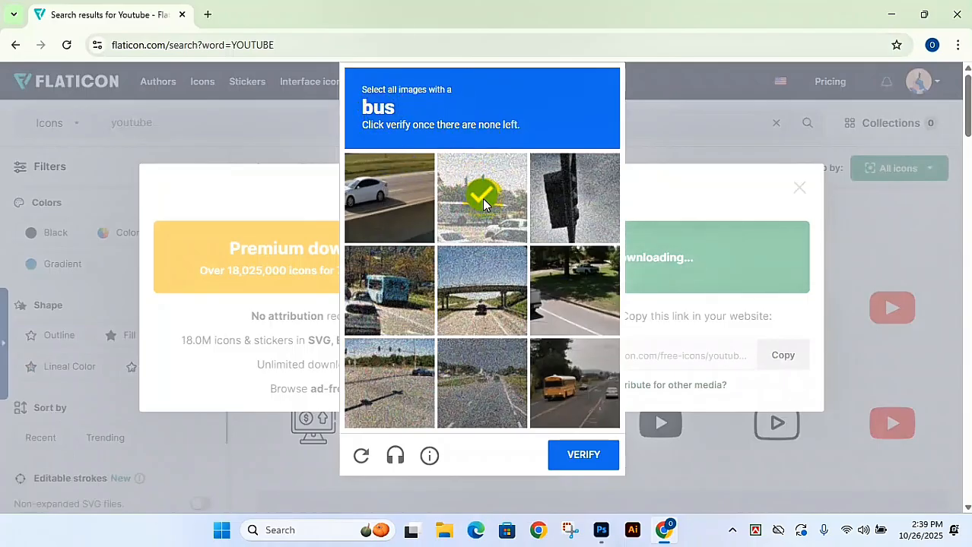
Step: Solve the image verification by selecting every picture with a bus and submit it to release the icon download
{"action": "left_click", "coordinate": [387, 296]}
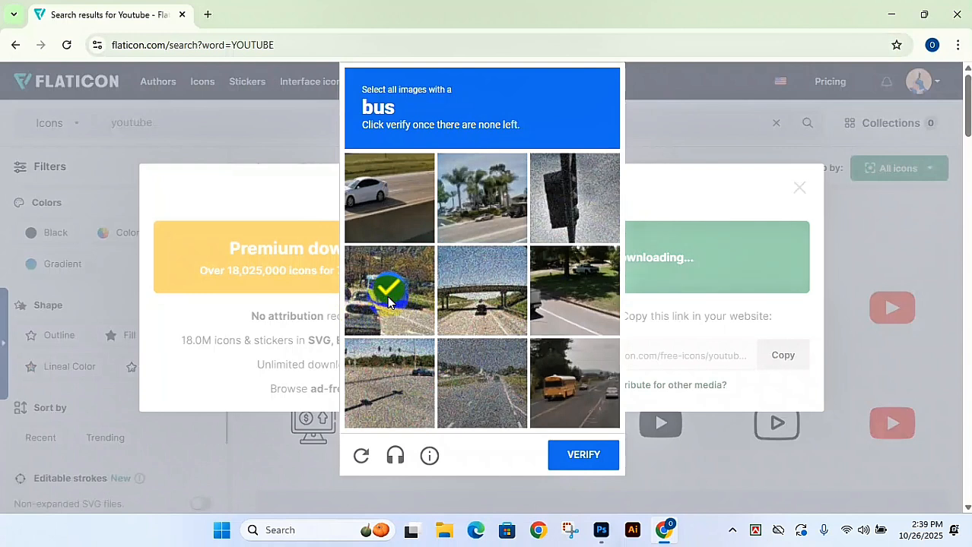
{"action": "left_click", "coordinate": [566, 396]}
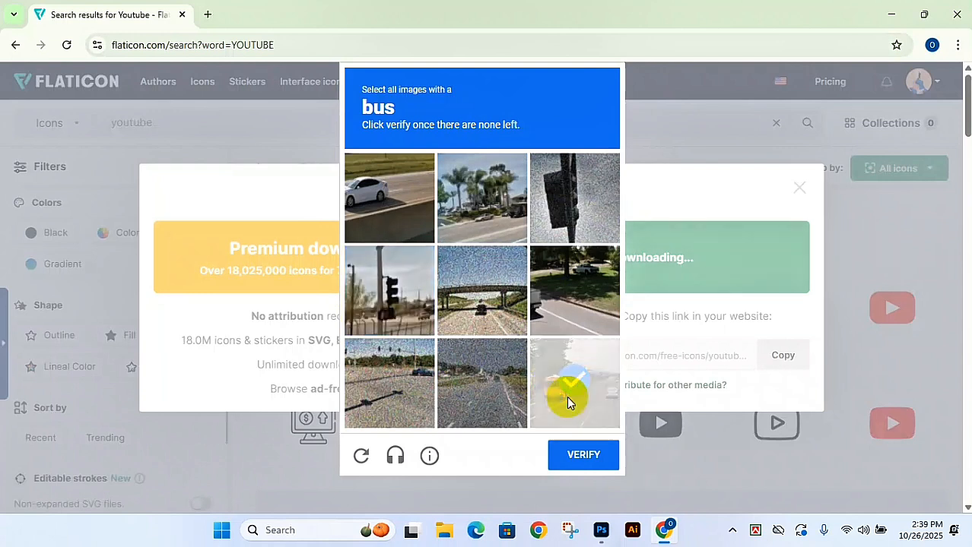
{"action": "left_click", "coordinate": [566, 396]}
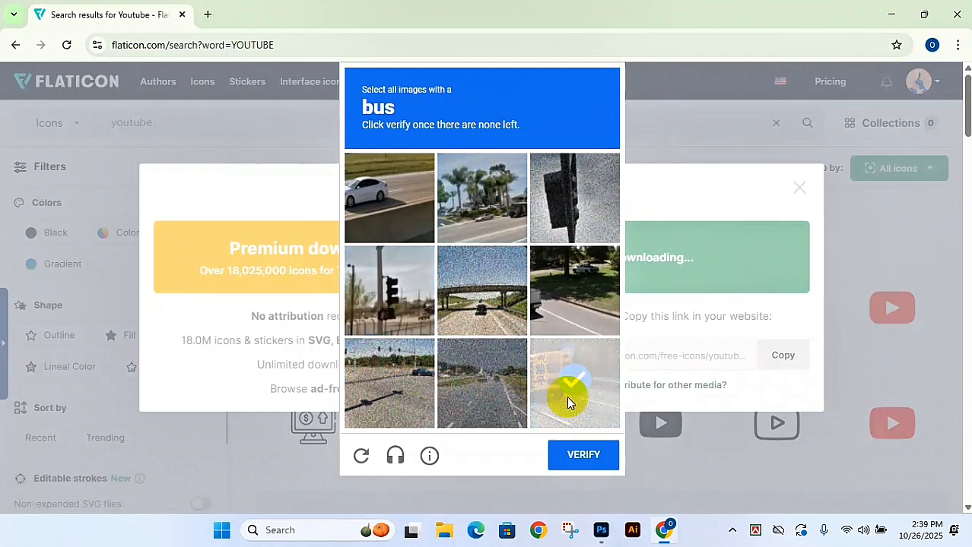
{"action": "left_click", "coordinate": [583, 454]}
{"action": "left_click", "coordinate": [557, 200]}
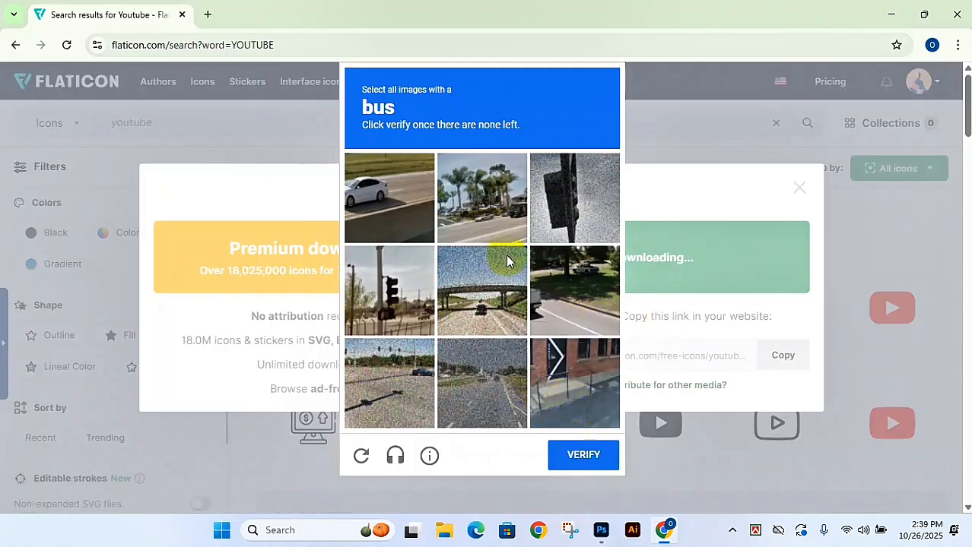
{"action": "left_click", "coordinate": [583, 455]}
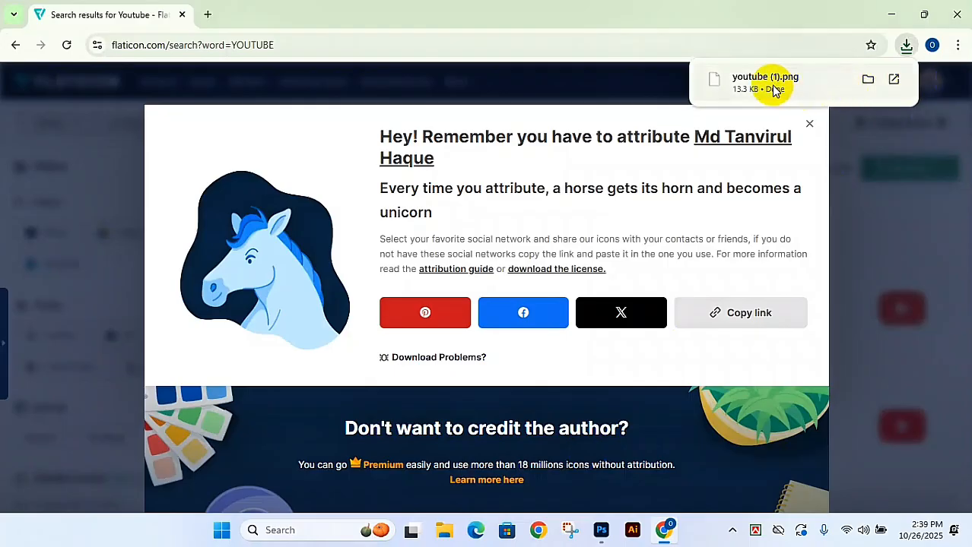
Step: View the downloaded youtube (1).png with Photos set as the app always used for PNG files, and close the viewer
{"action": "left_click", "coordinate": [774, 89]}
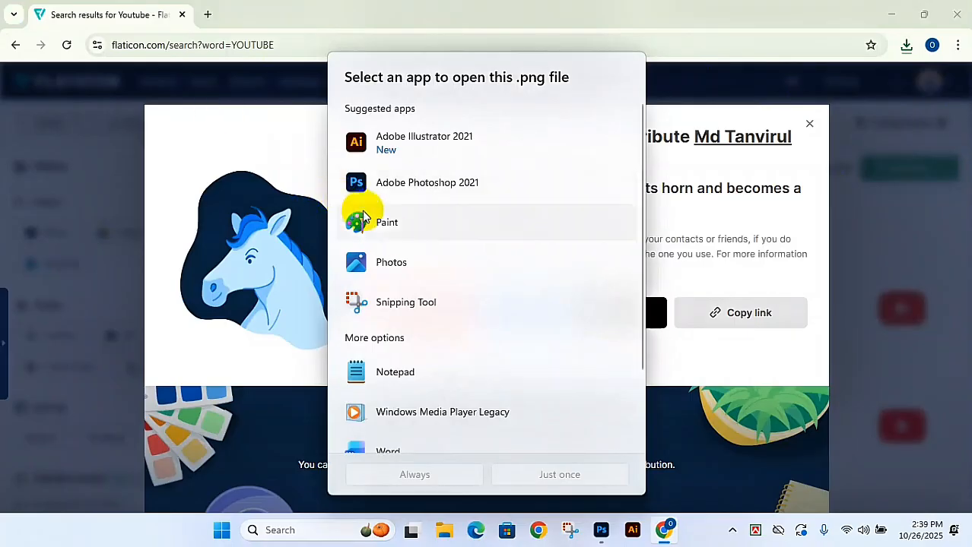
{"action": "left_click", "coordinate": [393, 266]}
{"action": "left_click", "coordinate": [417, 475]}
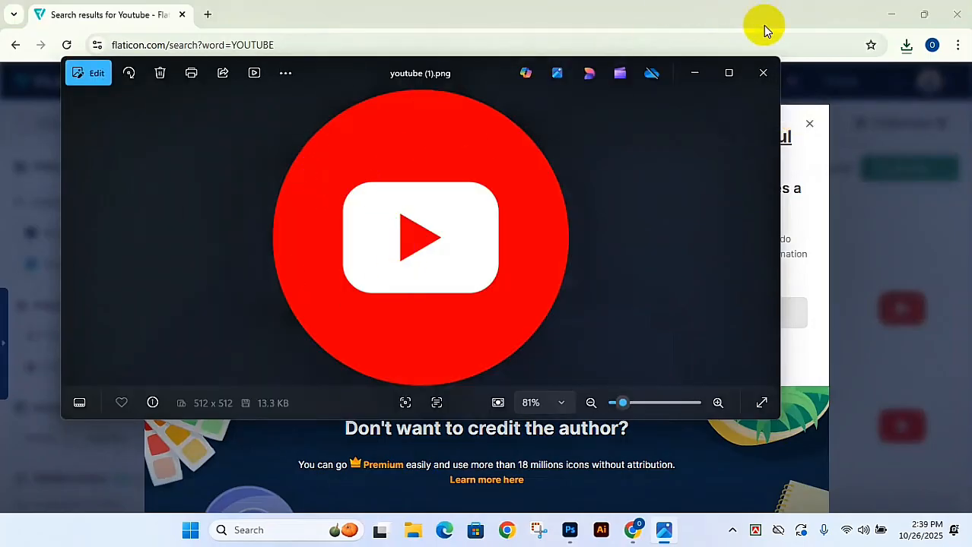
{"action": "left_click", "coordinate": [758, 76]}
Step: Switch to Photoshop and compare practice a yt banner.psd with the SOCIAL-BANNER-FOR-MOBILE-PHONE.jpg reference, ending on the practice banner
{"action": "key", "text": "alt+Tab"}
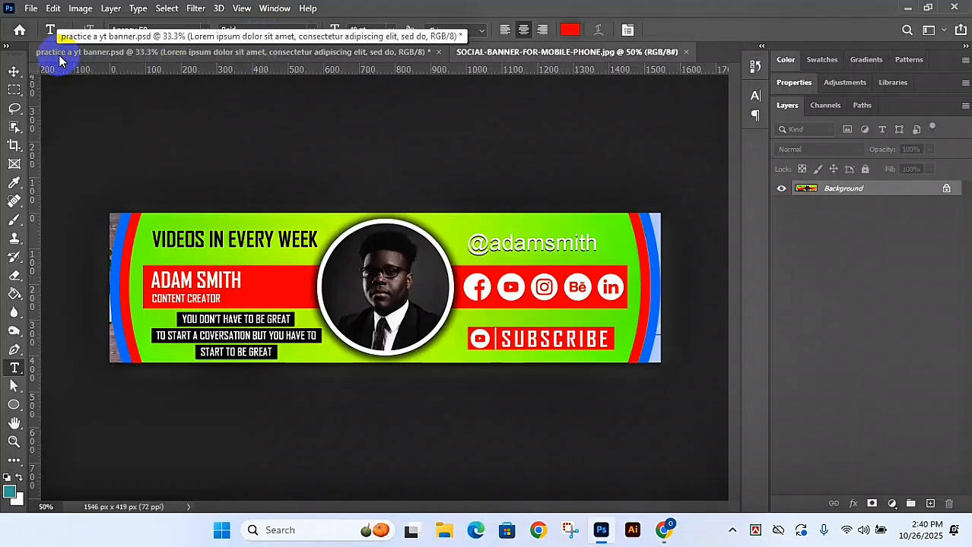
{"action": "left_click", "coordinate": [122, 53]}
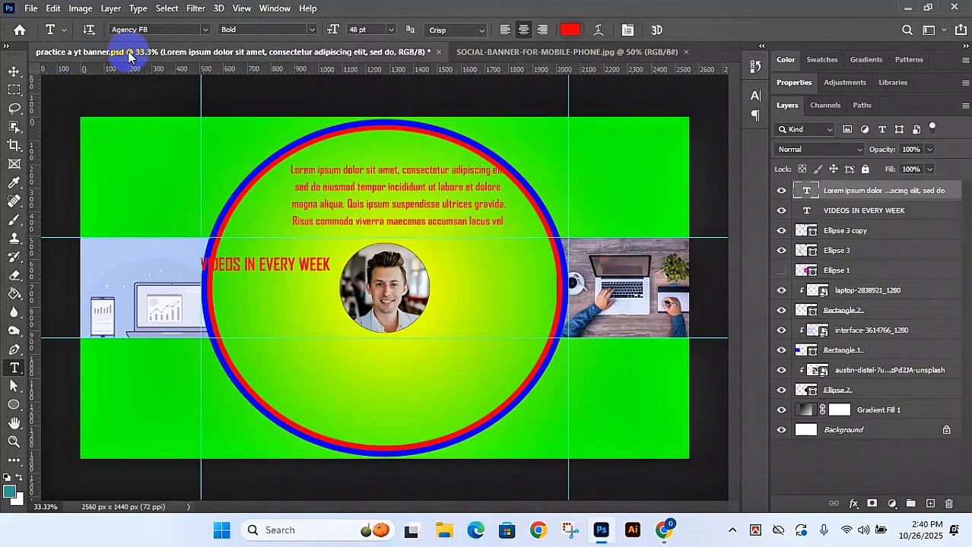
{"action": "left_click", "coordinate": [522, 60]}
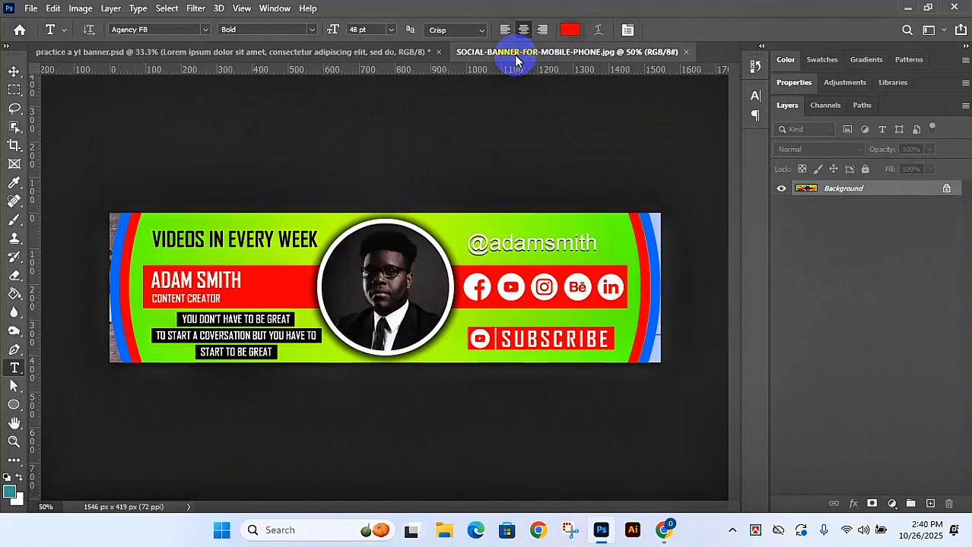
{"action": "left_click", "coordinate": [92, 49]}
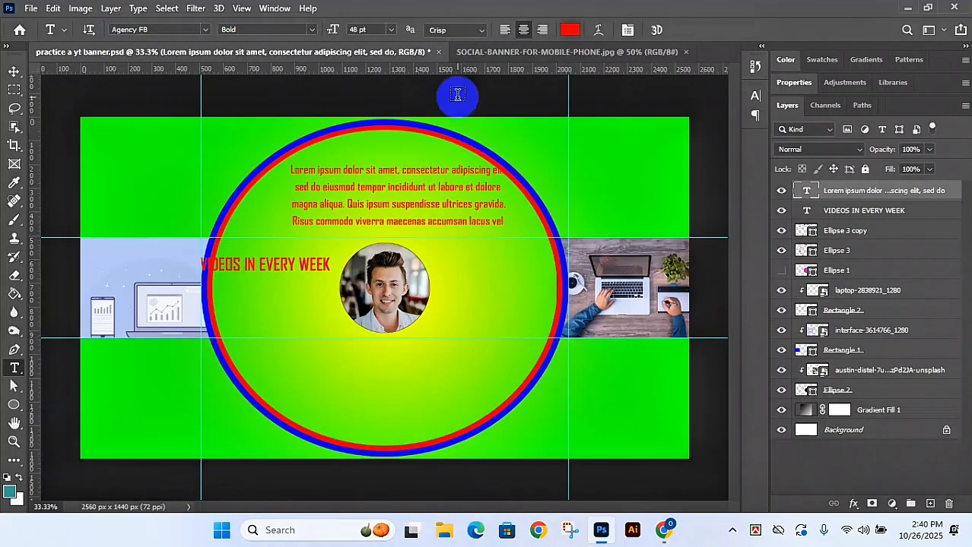
{"action": "left_click", "coordinate": [533, 52]}
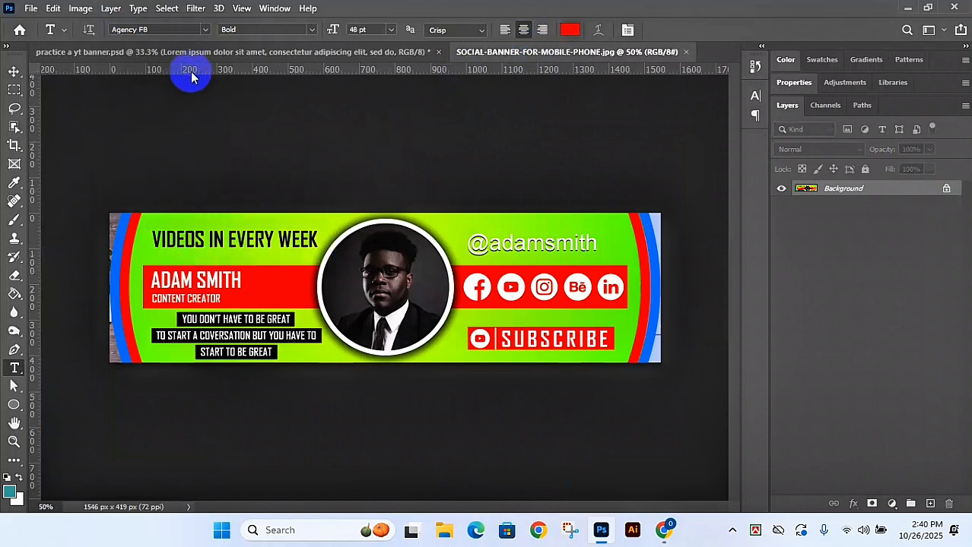
{"action": "left_click", "coordinate": [206, 52]}
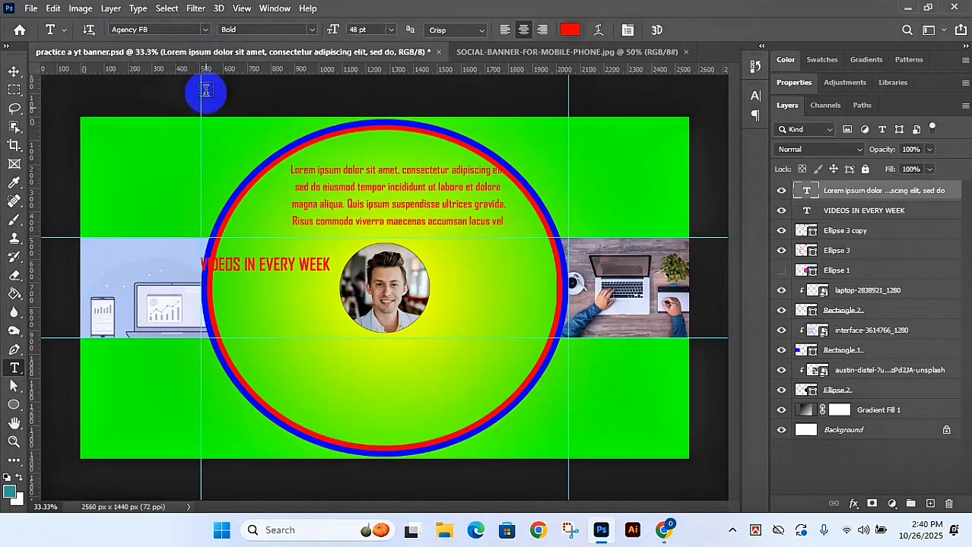
Step: Set the colour of the "VIDEOS IN EVERY WEEK" text to black (000000)
{"action": "triple_click", "coordinate": [237, 266]}
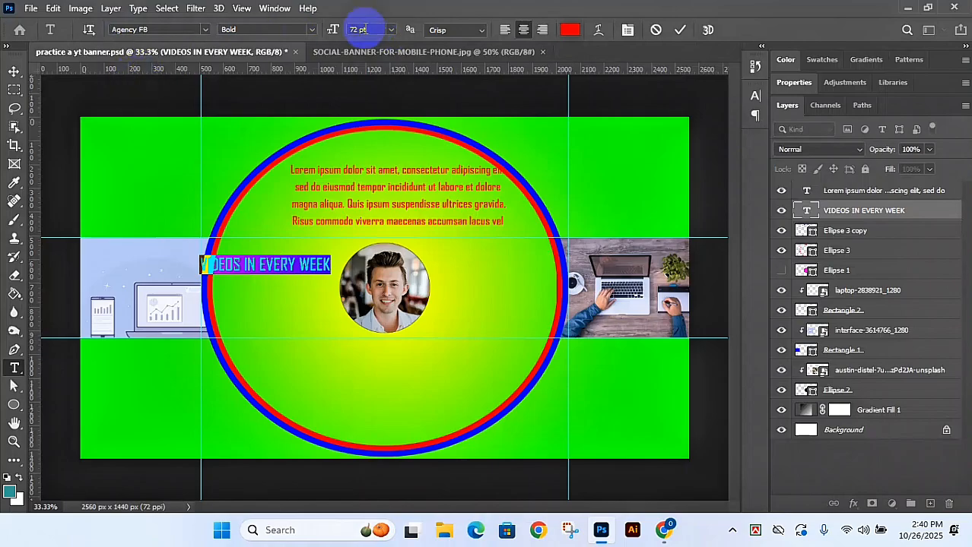
{"action": "left_click", "coordinate": [569, 30]}
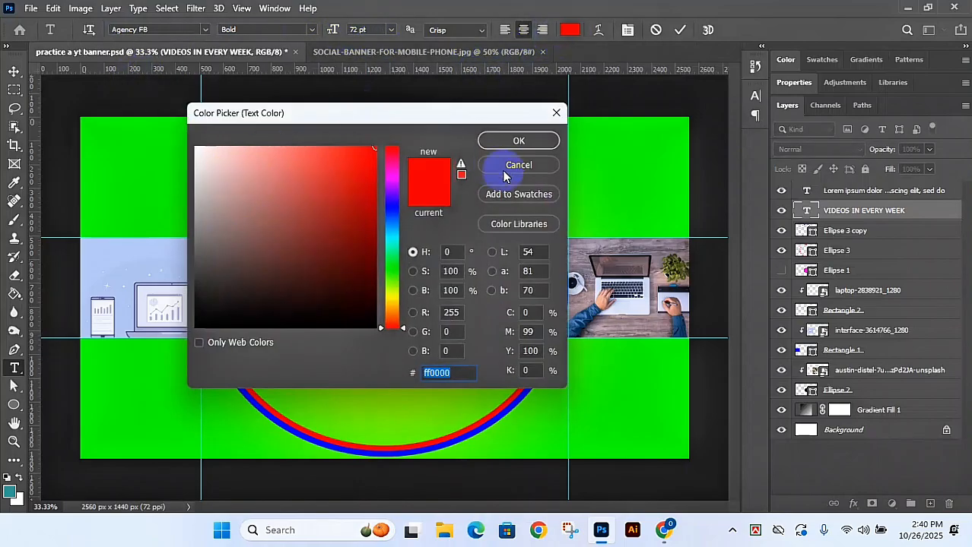
{"action": "left_click", "coordinate": [193, 302]}
{"action": "left_click_drag", "start_coordinate": [193, 302], "coordinate": [145, 389]}
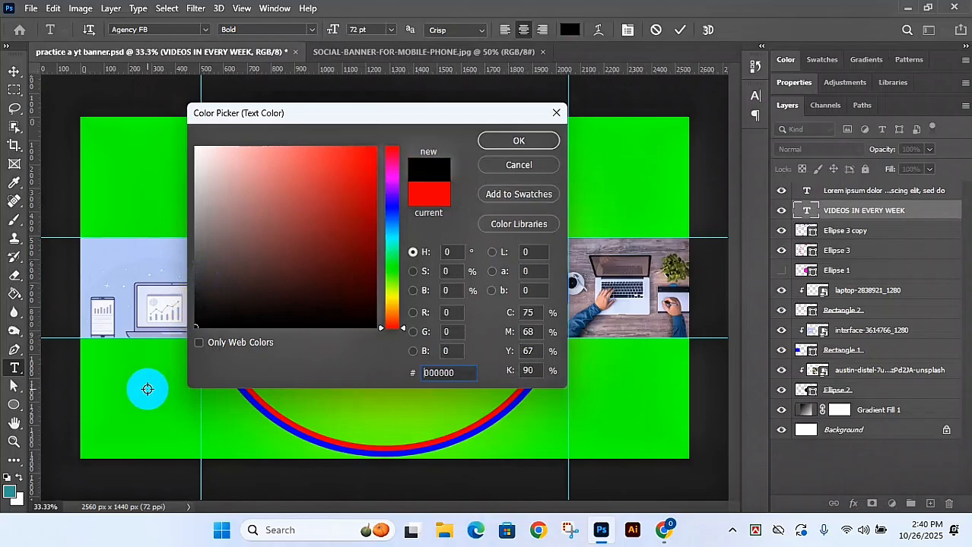
{"action": "left_click", "coordinate": [517, 144]}
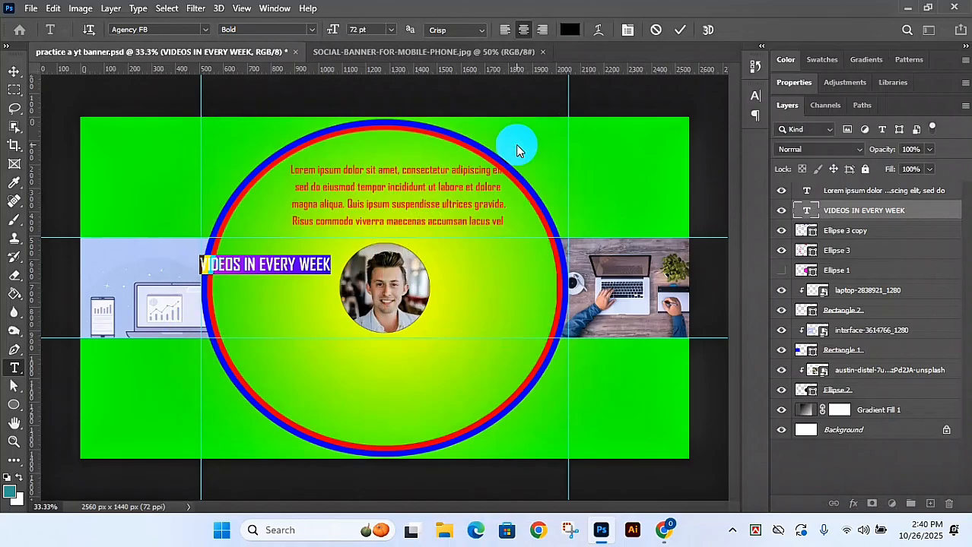
Step: Reduce the "VIDEOS IN EVERY WEEK" text to 63 pt and move it inside the ring, just left of the portrait
{"action": "mouse_move", "coordinate": [338, 34]}
{"action": "left_mouse_down"}
{"action": "mouse_move", "coordinate": [330, 28]}
{"action": "mouse_move", "coordinate": [332, 36]}
{"action": "left_mouse_up"}
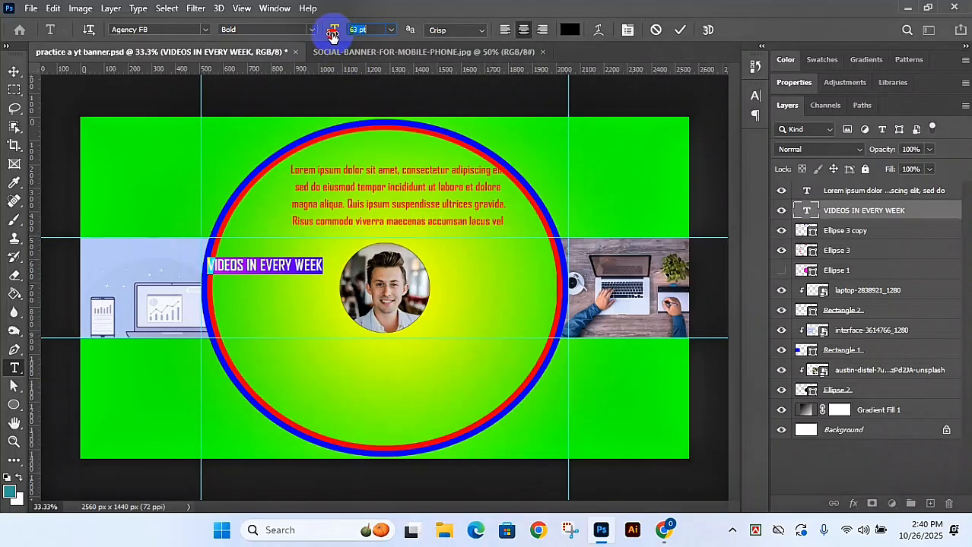
{"action": "left_click", "coordinate": [14, 71]}
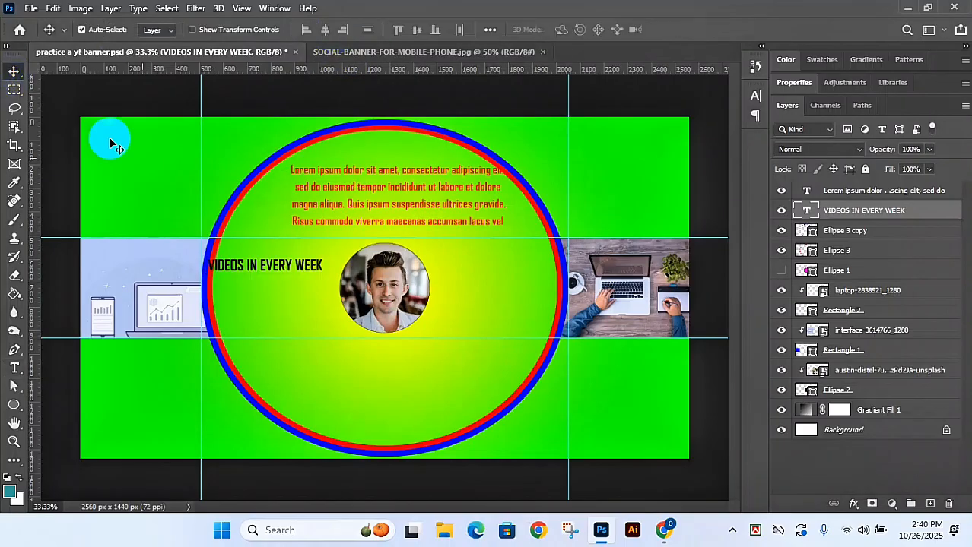
{"action": "left_click_drag", "start_coordinate": [263, 260], "coordinate": [280, 261]}
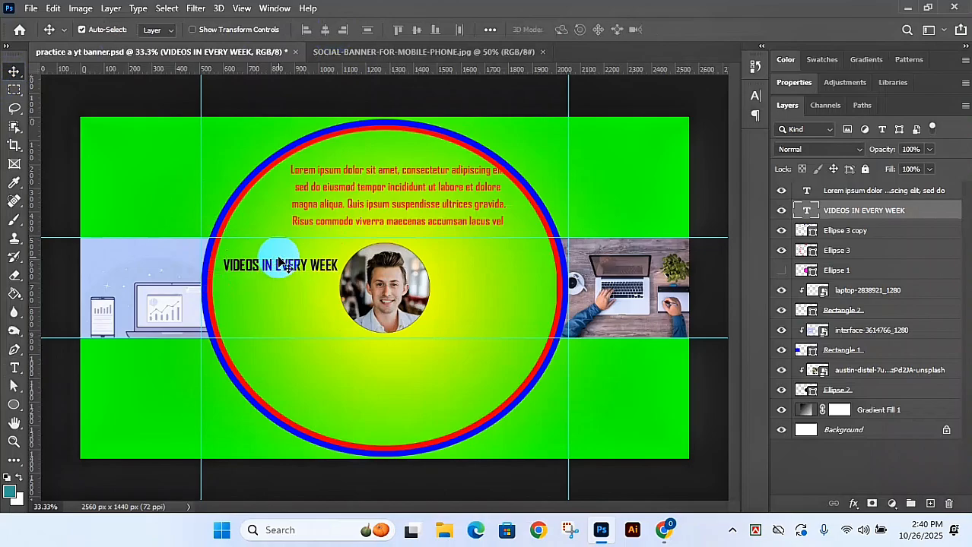
Step: Select the portrait photo's layer and toggle its visibility off and back on to identify it
{"action": "left_click", "coordinate": [334, 190]}
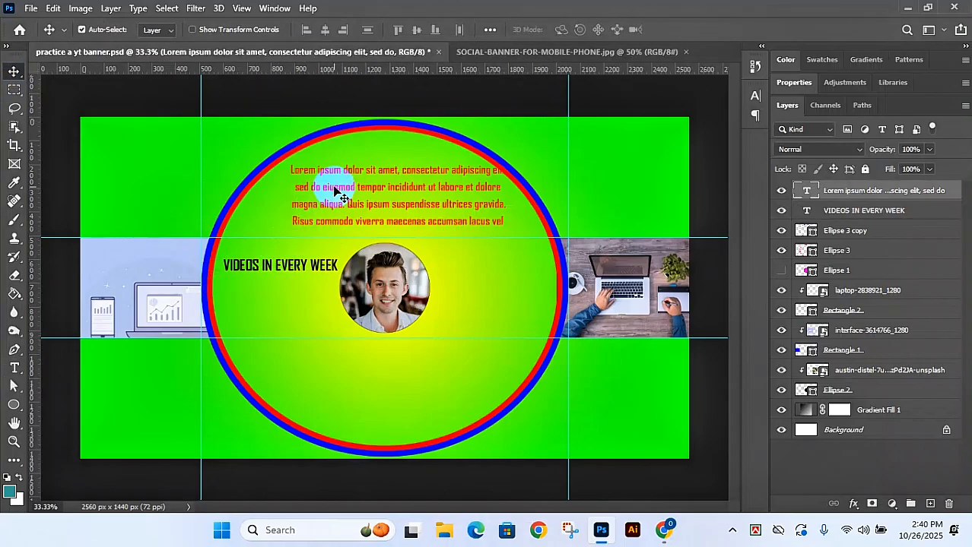
{"action": "left_click", "coordinate": [388, 303]}
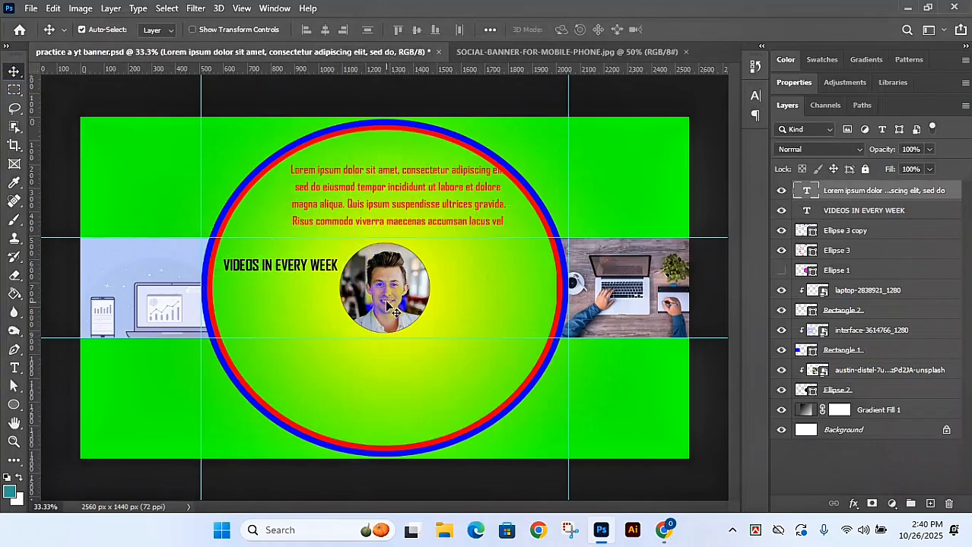
{"action": "left_click", "coordinate": [389, 306]}
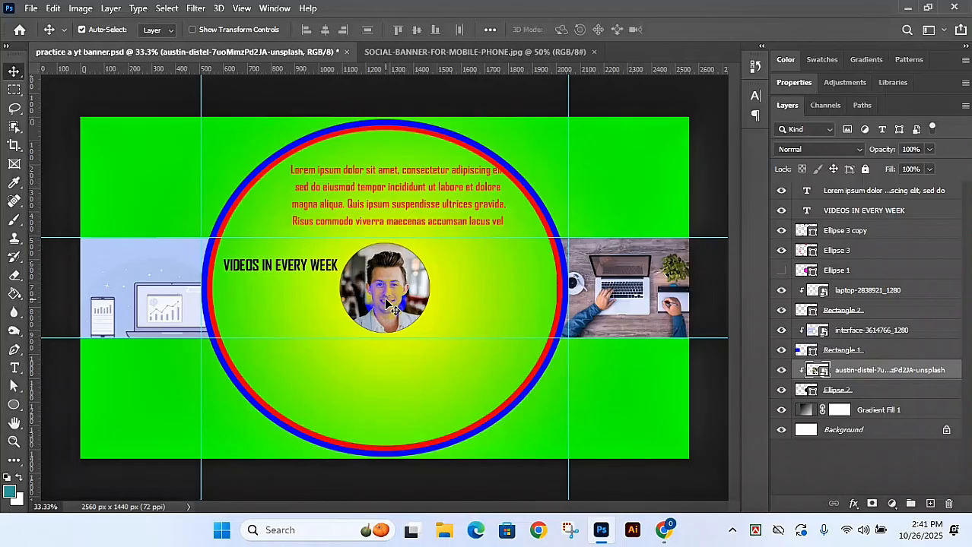
{"action": "left_click", "coordinate": [781, 372]}
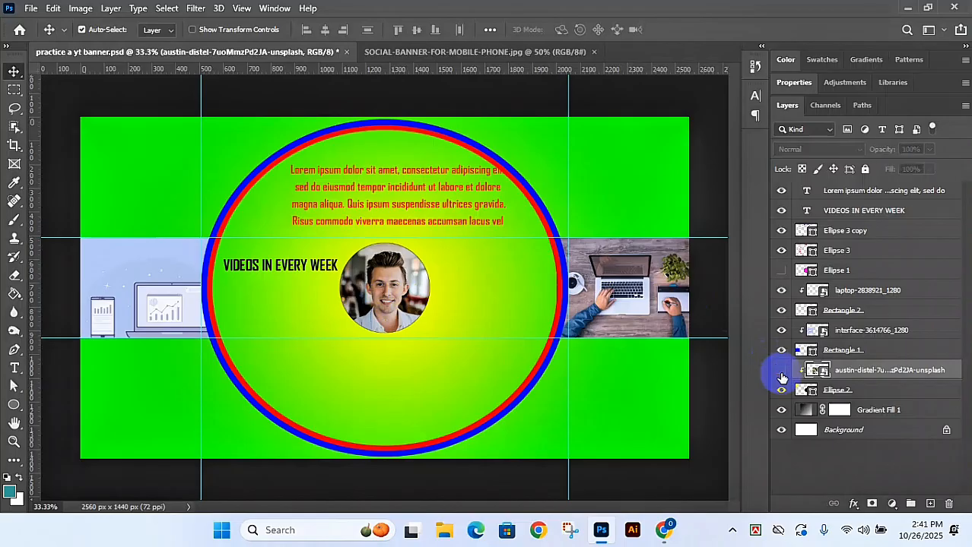
{"action": "left_click", "coordinate": [782, 371]}
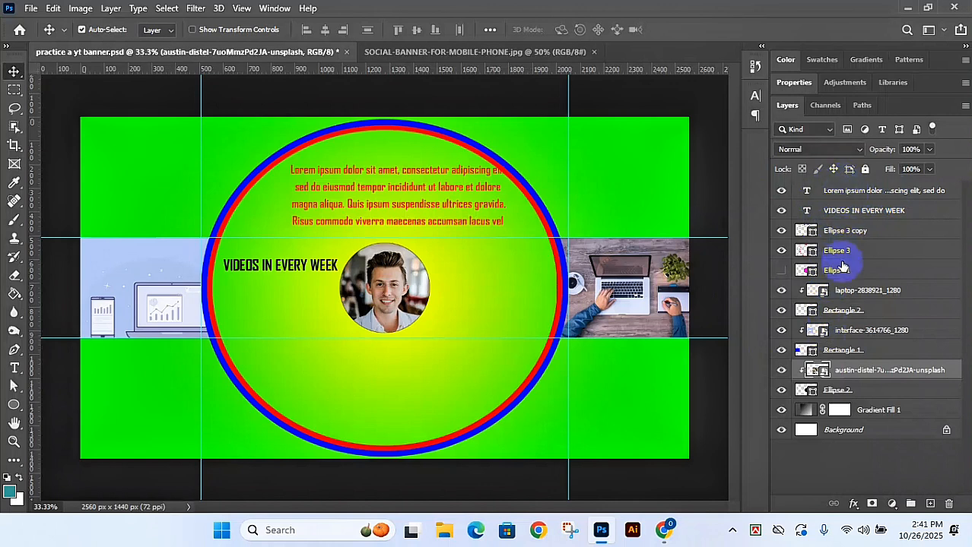
Step: Delete the Lorem ipsum paragraph layer and check the SOCIAL-BANNER-FOR-MOBILE-PHONE.jpg reference, ending back on the practice banner
{"action": "left_click", "coordinate": [829, 195]}
{"action": "key", "text": "Delete"}
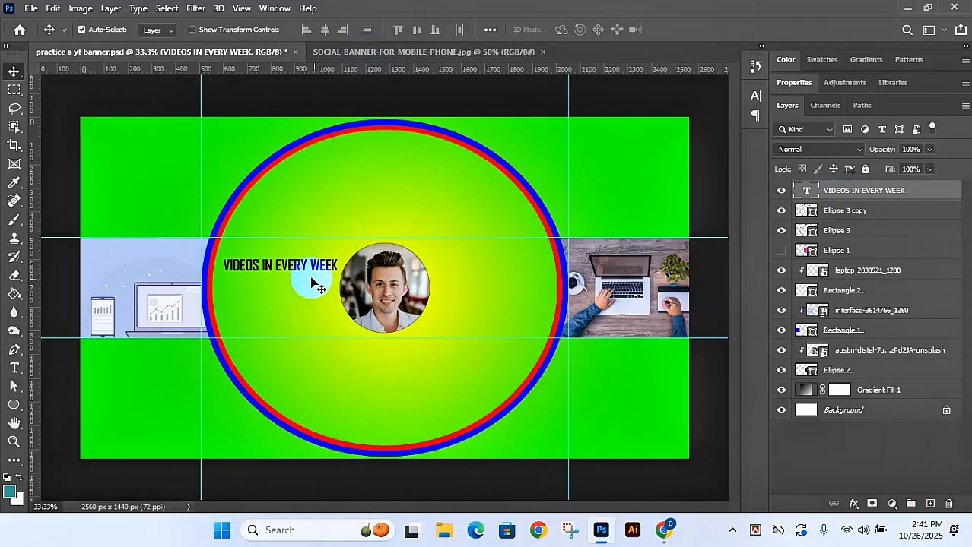
{"action": "left_click", "coordinate": [343, 50]}
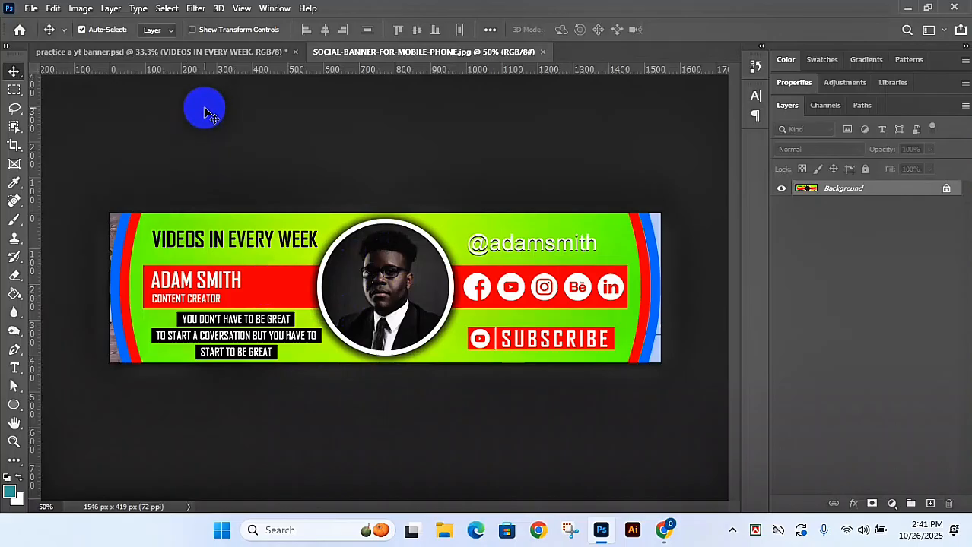
{"action": "left_click", "coordinate": [186, 52]}
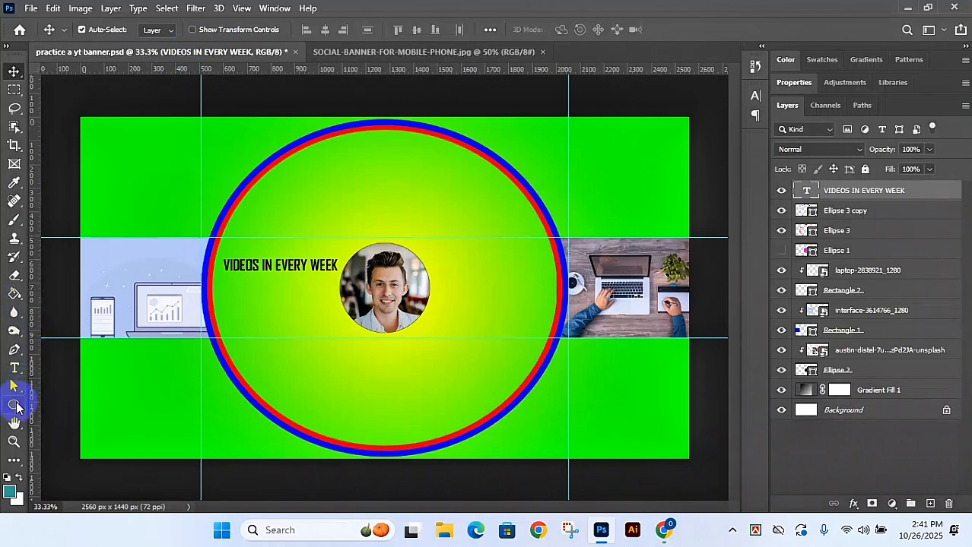
Step: Draw a rectangle about 1335 × 165 px across the portrait, just below the VIDEOS IN EVERY WEEK text, and fill it with RGB Red
{"action": "left_click_drag", "start_coordinate": [17, 407], "coordinate": [63, 403]}
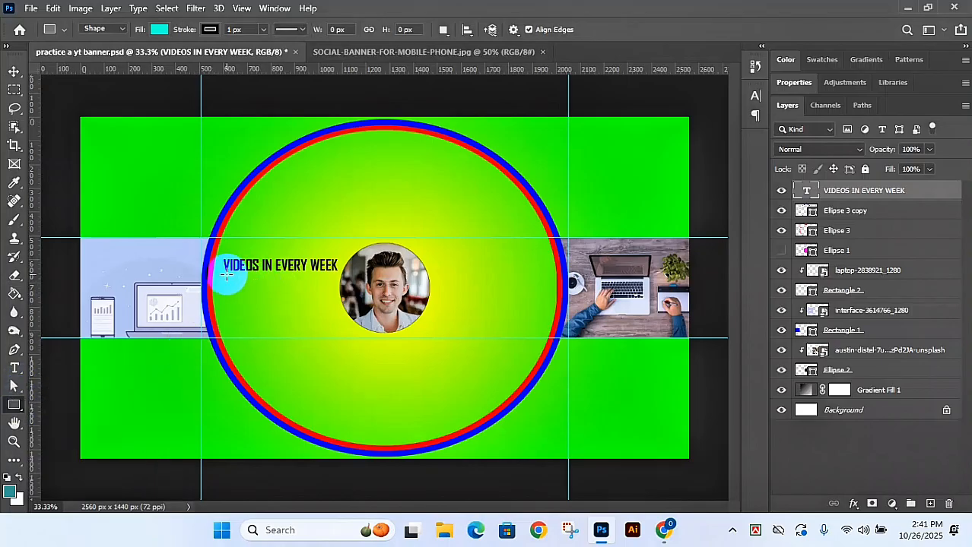
{"action": "left_click_drag", "start_coordinate": [226, 272], "coordinate": [542, 312]}
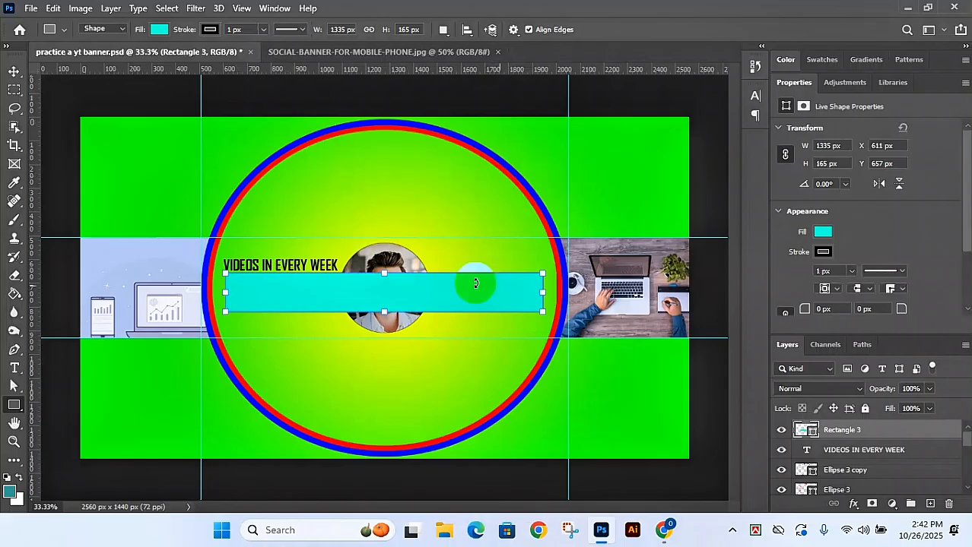
{"action": "left_click", "coordinate": [816, 234]}
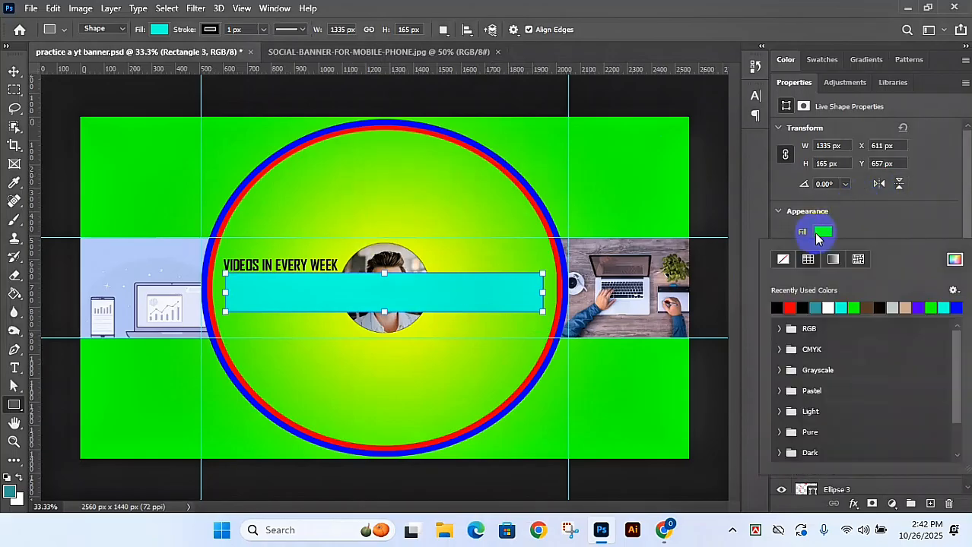
{"action": "left_click", "coordinate": [777, 329]}
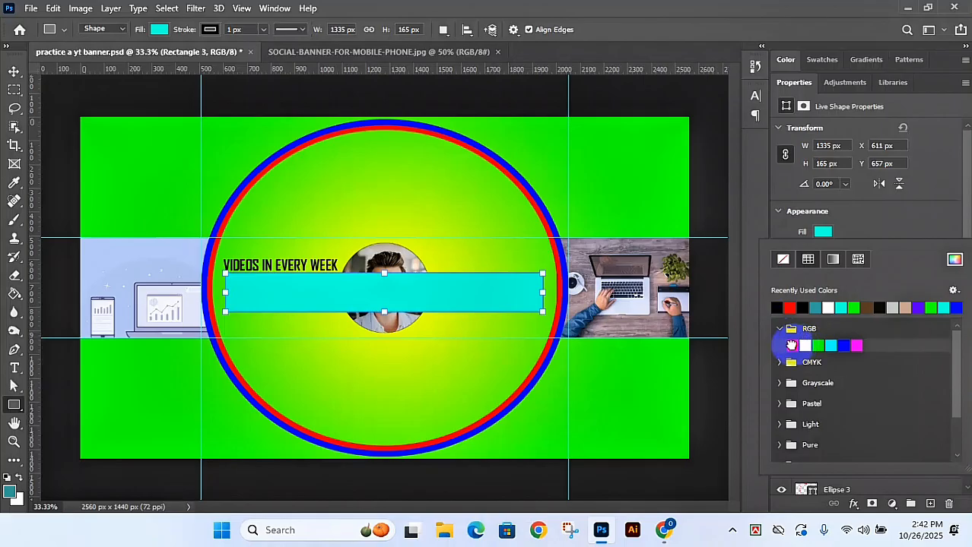
{"action": "left_click", "coordinate": [792, 346]}
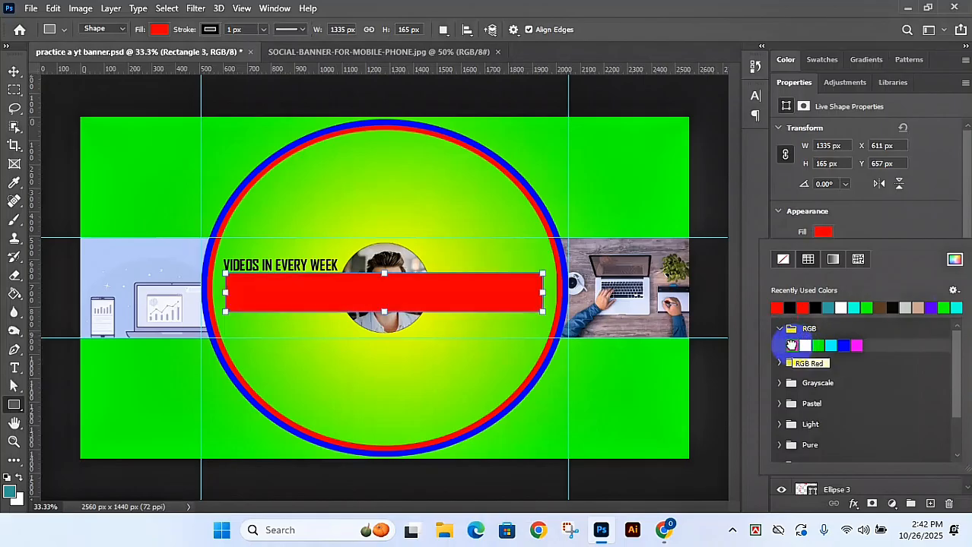
{"action": "left_click", "coordinate": [882, 221]}
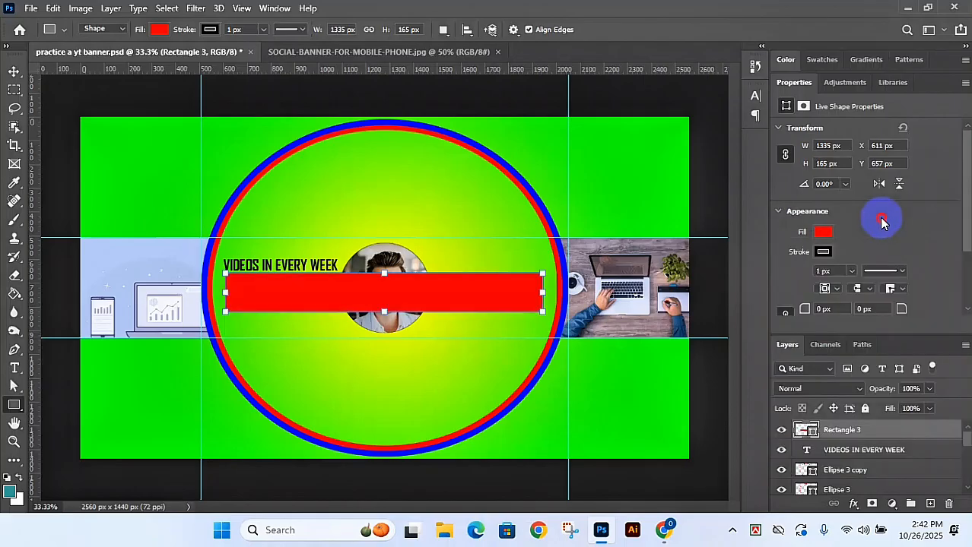
Step: Remove the red rectangle's stroke and collapse its properties to expose the full layer list
{"action": "left_click", "coordinate": [816, 255]}
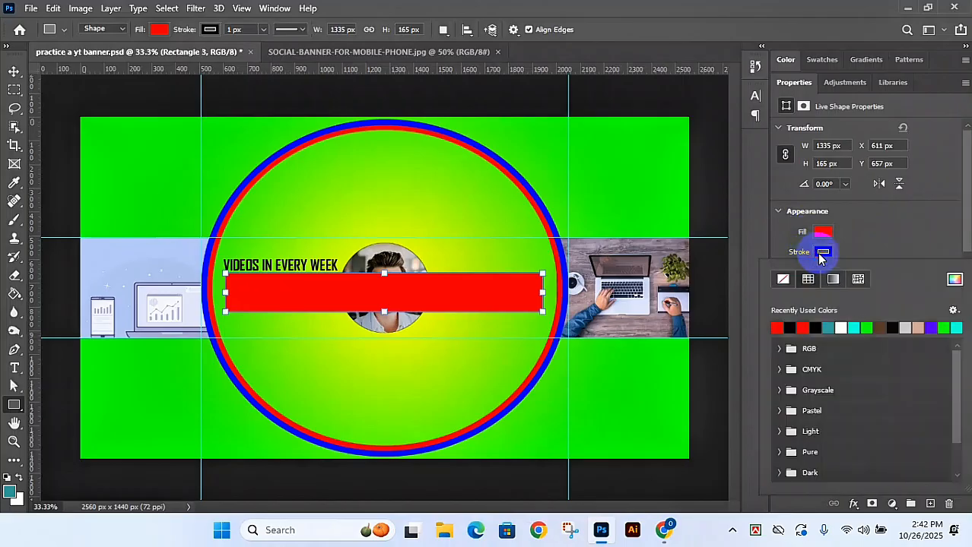
{"action": "left_click", "coordinate": [783, 282]}
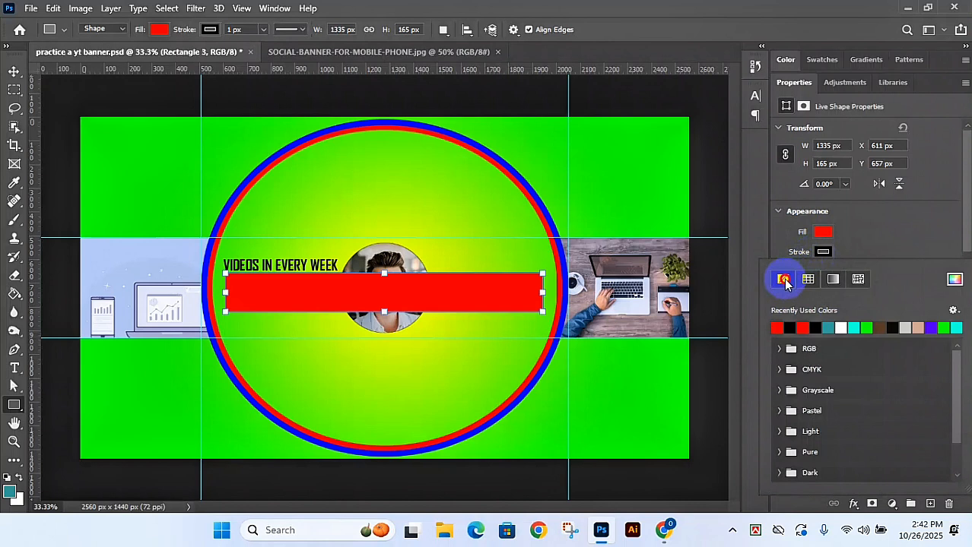
{"action": "left_click", "coordinate": [862, 249]}
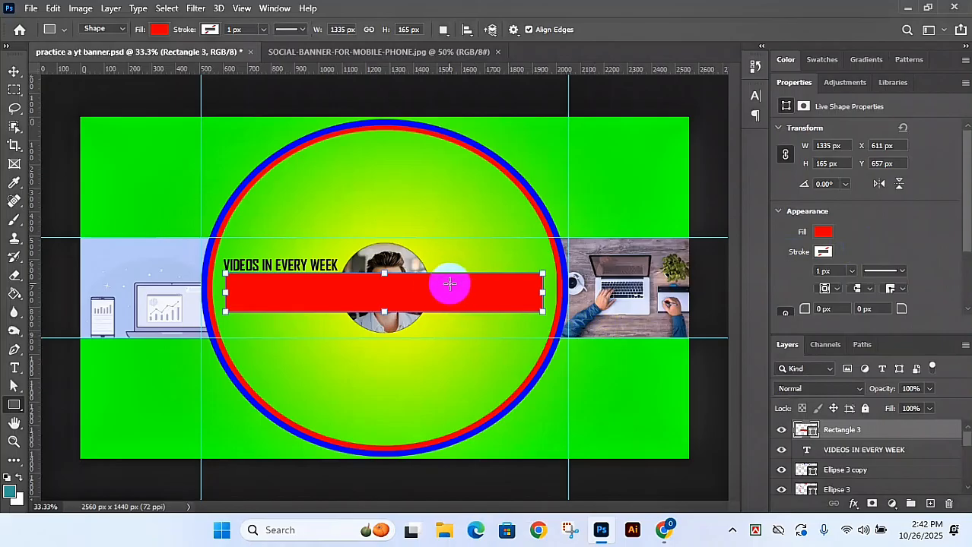
{"action": "left_click", "coordinate": [790, 84]}
{"action": "left_click", "coordinate": [790, 83]}
{"action": "left_click", "coordinate": [790, 83]}
{"action": "left_click", "coordinate": [790, 84]}
{"action": "left_click", "coordinate": [790, 84]}
{"action": "left_click", "coordinate": [790, 84]}
{"action": "left_click", "coordinate": [790, 84]}
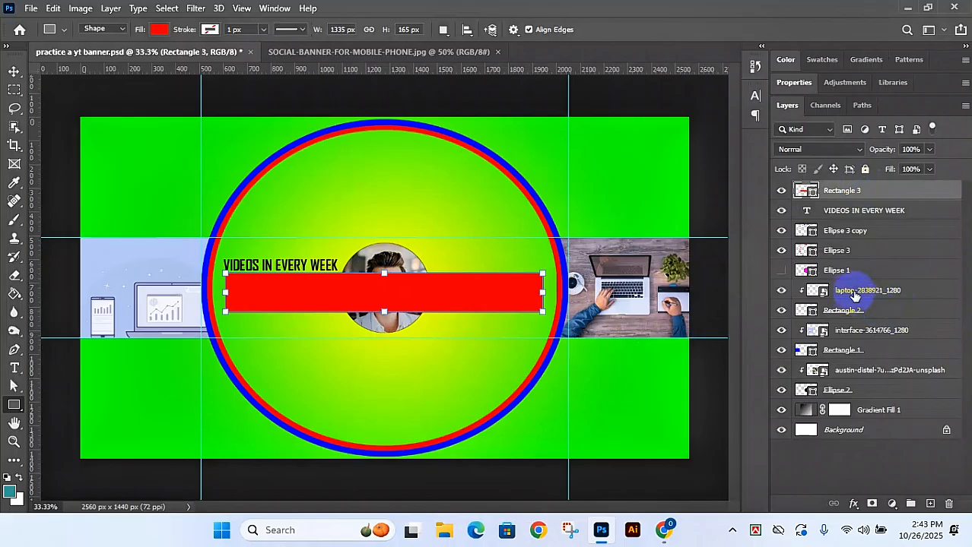
Step: Identify the portrait's layer, try the red rectangle's layer below Ellipse 2 and below Gradient Fill 1, and bring it back to the front
{"action": "left_click", "coordinate": [781, 370]}
{"action": "left_click", "coordinate": [781, 370]}
{"action": "left_click_drag", "start_coordinate": [806, 384], "coordinate": [831, 398]}
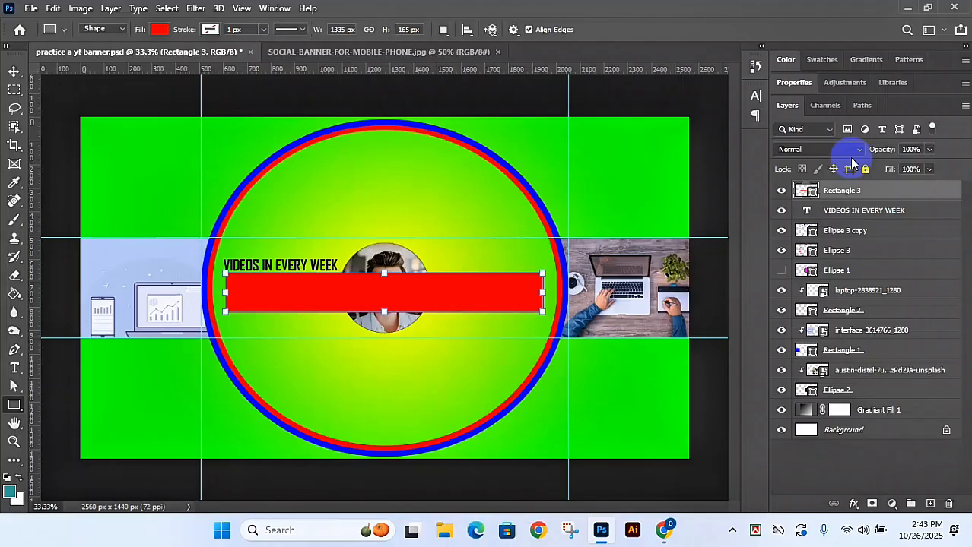
{"action": "left_click_drag", "start_coordinate": [890, 191], "coordinate": [893, 403]}
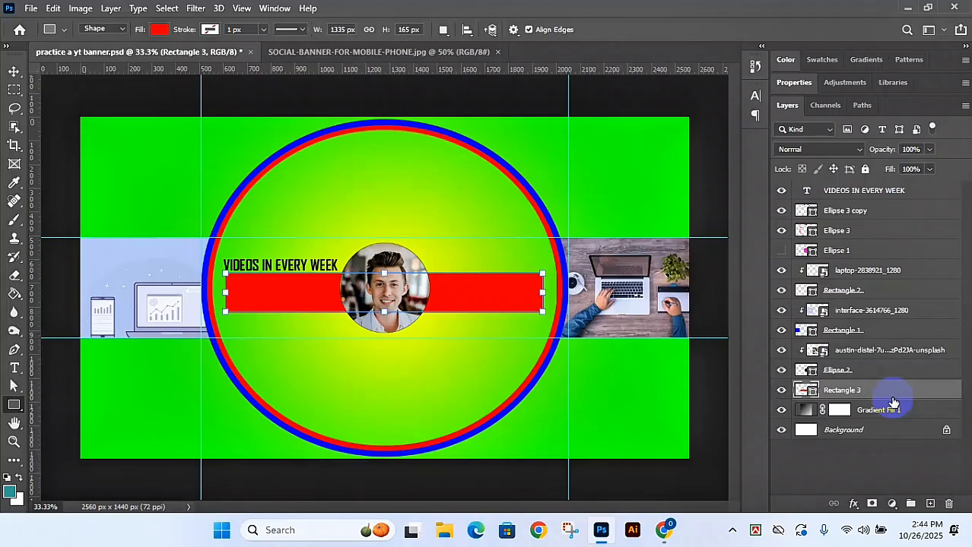
{"action": "key", "text": "ctrl+bracketleft"}
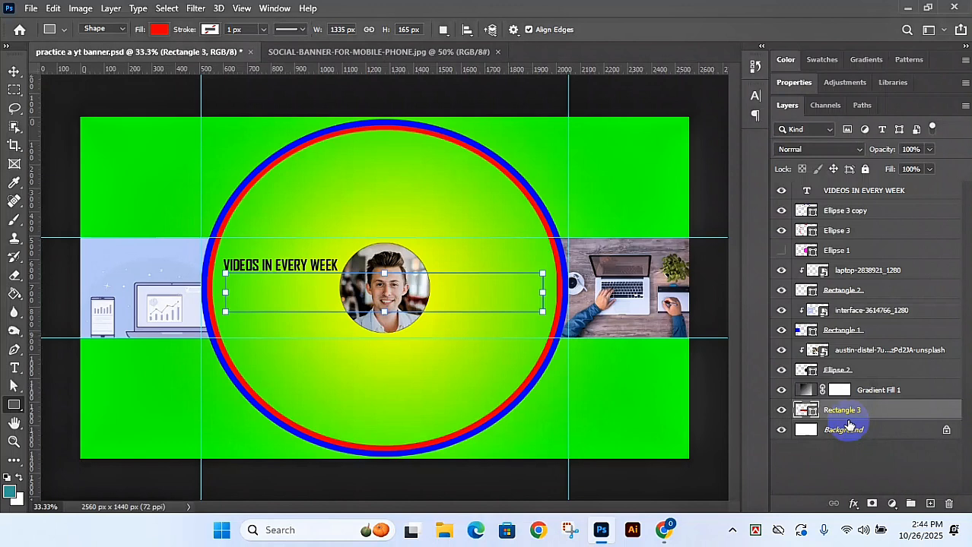
{"action": "key", "text": "ctrl+shift+bracketright"}
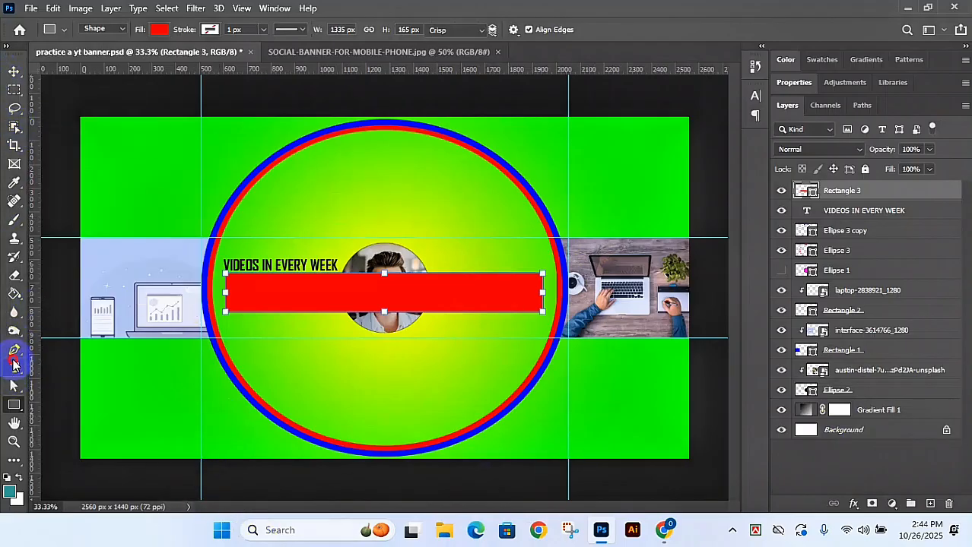
Step: Add a placeholder text line in the upper part of the ring and enlarge it to 168 pt
{"action": "left_click", "coordinate": [14, 368]}
{"action": "left_click", "coordinate": [283, 191]}
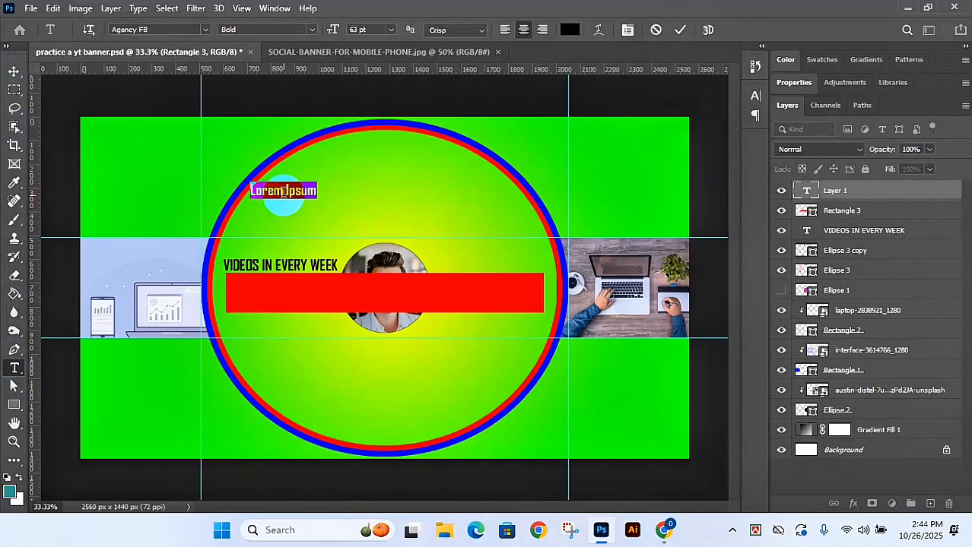
{"action": "key", "text": "ctrl+shift+period"}
{"action": "key", "text": "ctrl+shift+period"}
{"action": "key", "text": "ctrl+shift+period"}
{"action": "key", "text": "ctrl+shift+period"}
{"action": "key", "text": "ctrl+shift+period"}
{"action": "key", "text": "ctrl+shift+period"}
{"action": "key", "text": "ctrl+shift+period"}
{"action": "key", "text": "ctrl+shift+period"}
{"action": "key", "text": "ctrl+shift+period"}
{"action": "key", "text": "ctrl+shift+period"}
{"action": "key", "text": "ctrl+shift+period"}
{"action": "key", "text": "ctrl+shift+period"}
{"action": "key", "text": "ctrl+shift+period"}
{"action": "key", "text": "ctrl+shift+period"}
{"action": "key", "text": "ctrl+shift+period"}
{"action": "key", "text": "ctrl+shift+period"}
{"action": "key", "text": "ctrl+shift+period"}
{"action": "key", "text": "ctrl+shift+period"}
{"action": "key", "text": "ctrl+shift+period"}
{"action": "key", "text": "ctrl+shift+period"}
{"action": "key", "text": "ctrl+shift+period"}
{"action": "key", "text": "ctrl+shift+period"}
{"action": "key", "text": "ctrl+shift+period"}
{"action": "key", "text": "ctrl+shift+period"}
{"action": "key", "text": "ctrl+shift+period"}
{"action": "key", "text": "ctrl+shift+period"}
{"action": "key", "text": "ctrl+shift+period"}
{"action": "key", "text": "ctrl+shift+period"}
{"action": "key", "text": "ctrl+shift+period"}
{"action": "key", "text": "ctrl+shift+period"}
{"action": "key", "text": "ctrl+shift+period"}
{"action": "key", "text": "ctrl+shift+period"}
{"action": "key", "text": "ctrl+shift+period"}
{"action": "key", "text": "ctrl+shift+period"}
{"action": "key", "text": "ctrl+shift+period"}
{"action": "key", "text": "ctrl+shift+period"}
{"action": "key", "text": "ctrl+shift+period"}
{"action": "key", "text": "ctrl+shift+period"}
{"action": "key", "text": "ctrl+shift+period"}
{"action": "key", "text": "ctrl+shift+period"}
{"action": "left_click", "coordinate": [282, 196]}
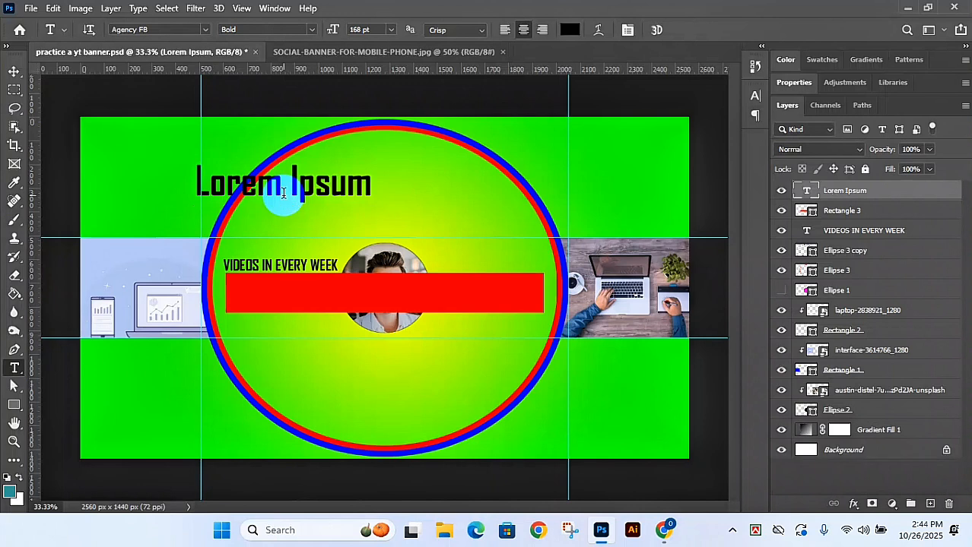
Step: Replace the placeholder text with "CTRL+SHIFT+[]"
{"action": "double_click", "coordinate": [282, 192]}
{"action": "key", "text": "ctrl+a"}
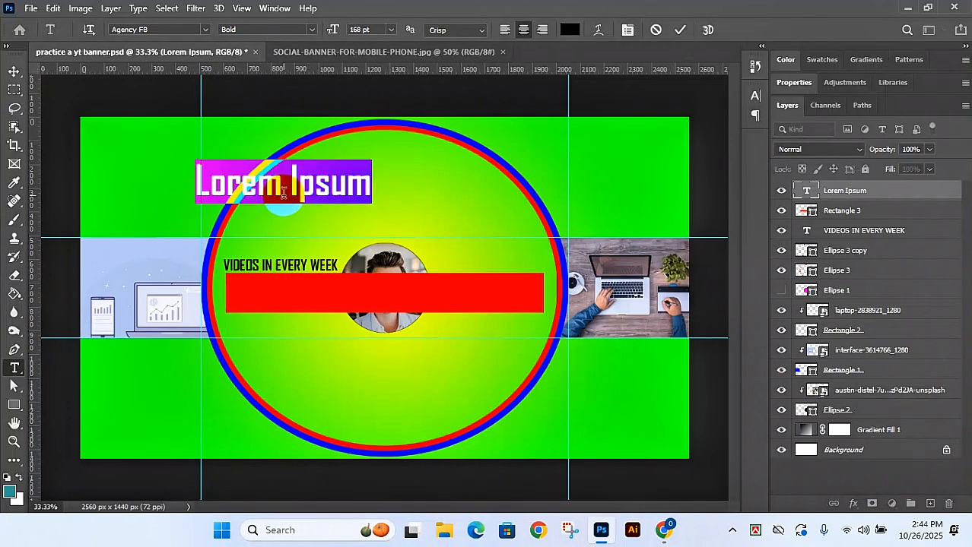
{"action": "key", "text": "BackSpace"}
{"action": "type", "text": "CTRL+"}
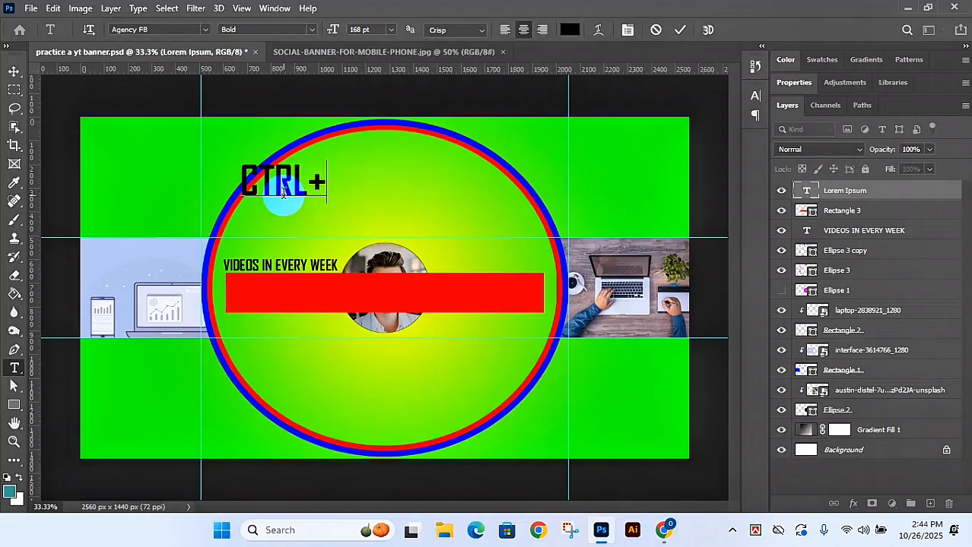
{"action": "type", "text": "s"}
{"action": "key", "text": "BackSpace"}
{"action": "type", "text": "SHIFT+["}
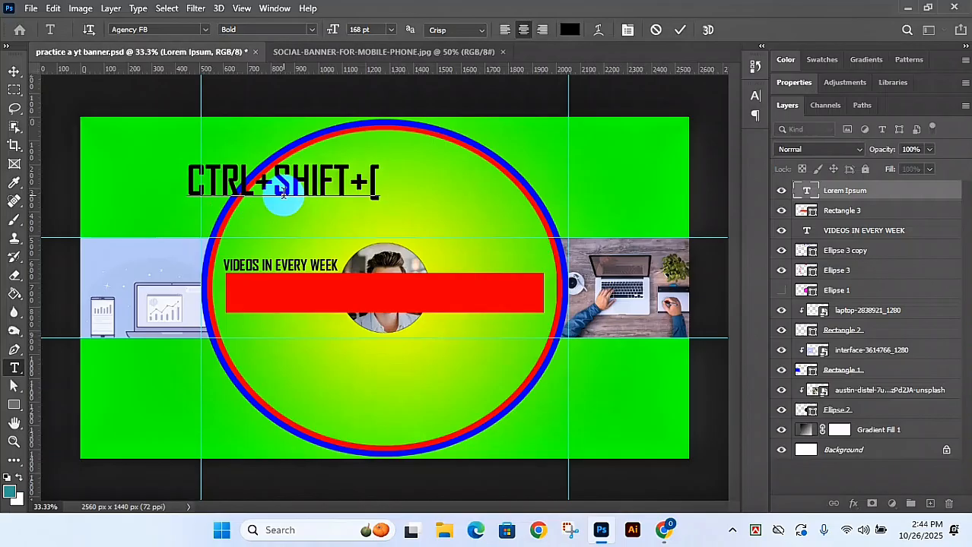
{"action": "type", "text": "]"}
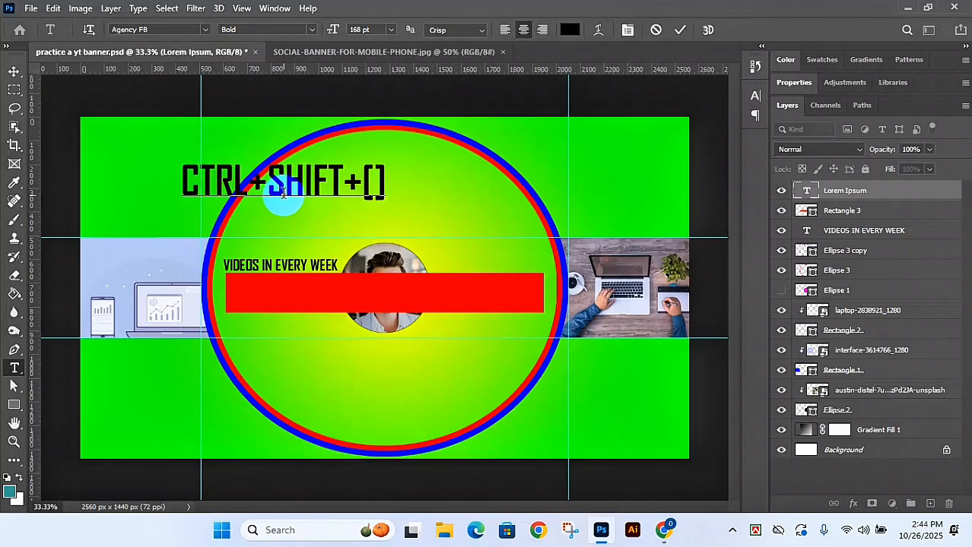
Step: Retype the opening bracket in the CTRL+SHIFT+[] text and delete that text layer
{"action": "left_click_drag", "start_coordinate": [362, 183], "coordinate": [371, 183]}
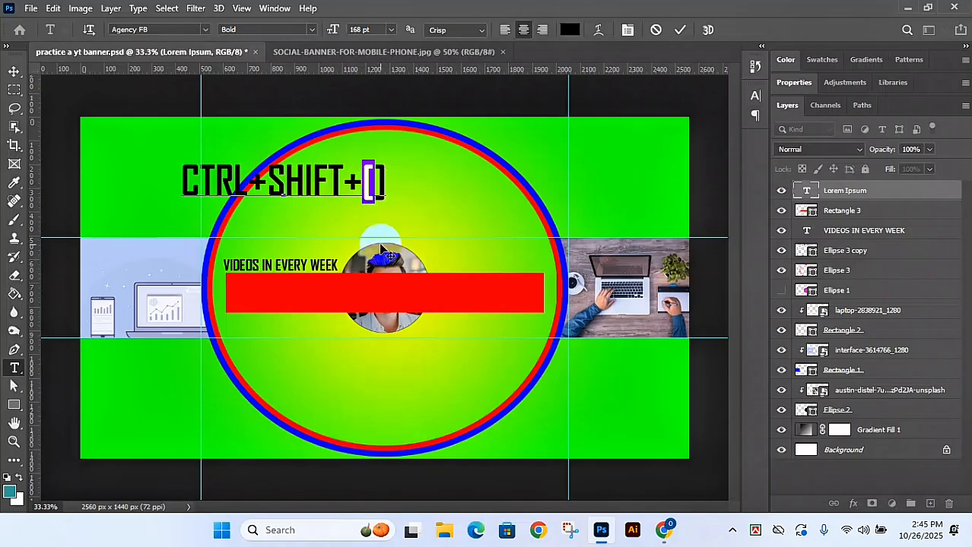
{"action": "left_click", "coordinate": [356, 183]}
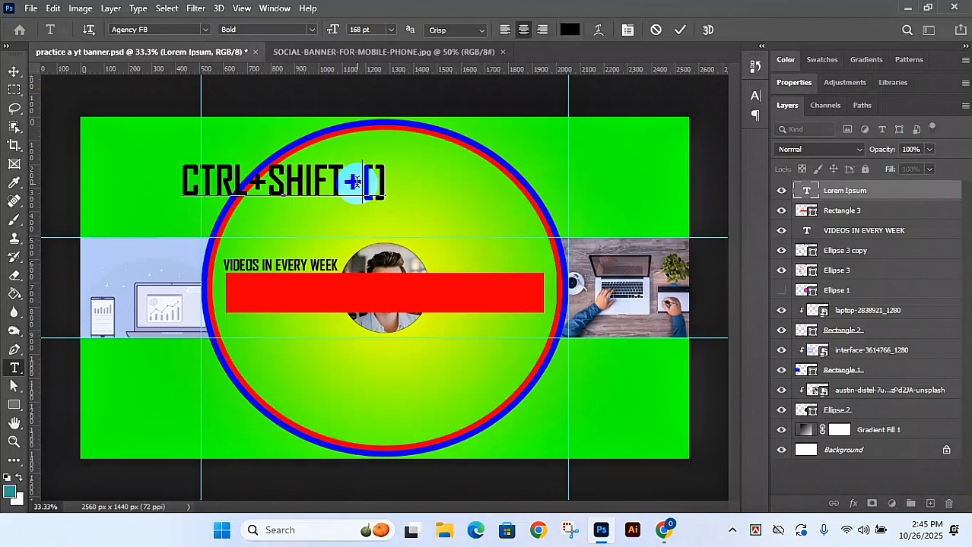
{"action": "left_click_drag", "start_coordinate": [355, 181], "coordinate": [368, 182]}
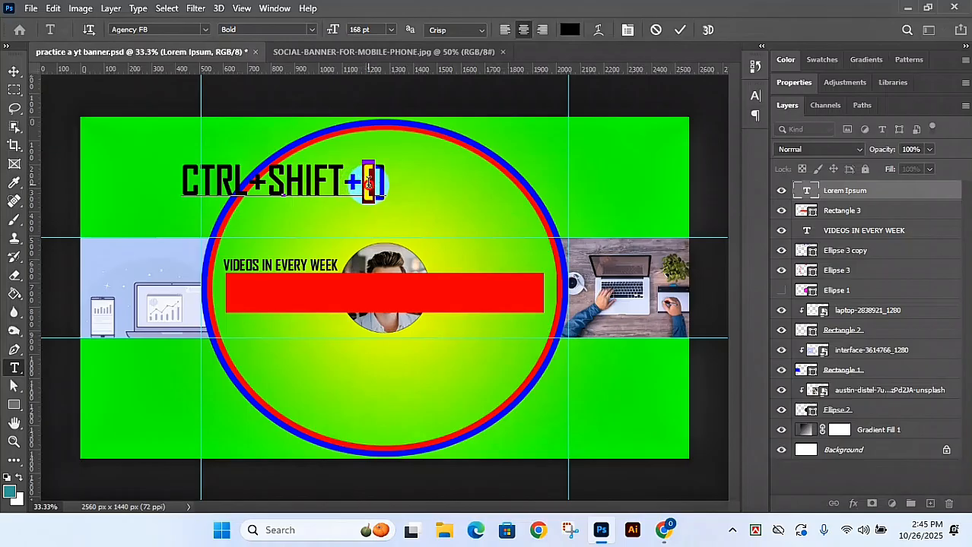
{"action": "type", "text": "{"}
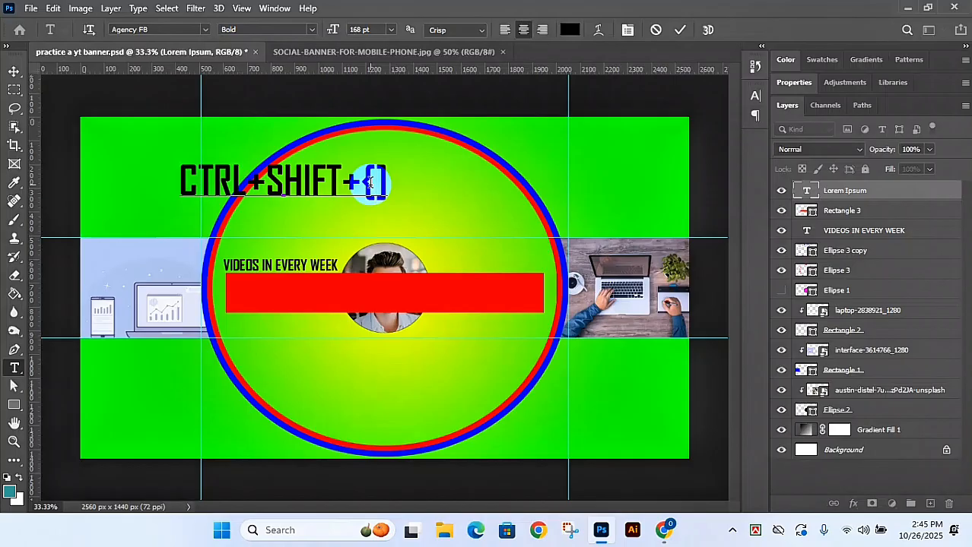
{"action": "key", "text": "BackSpace"}
{"action": "type", "text": "]"}
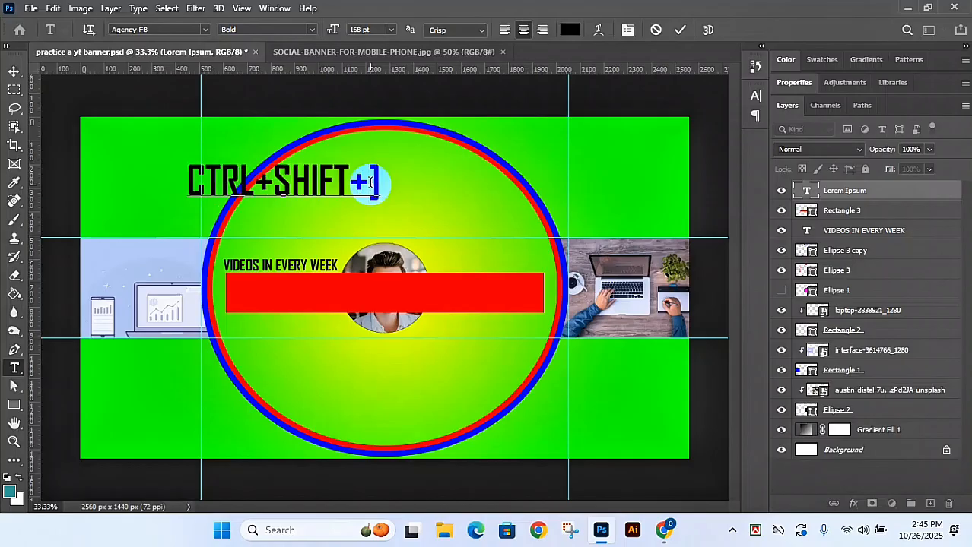
{"action": "type", "text": "["}
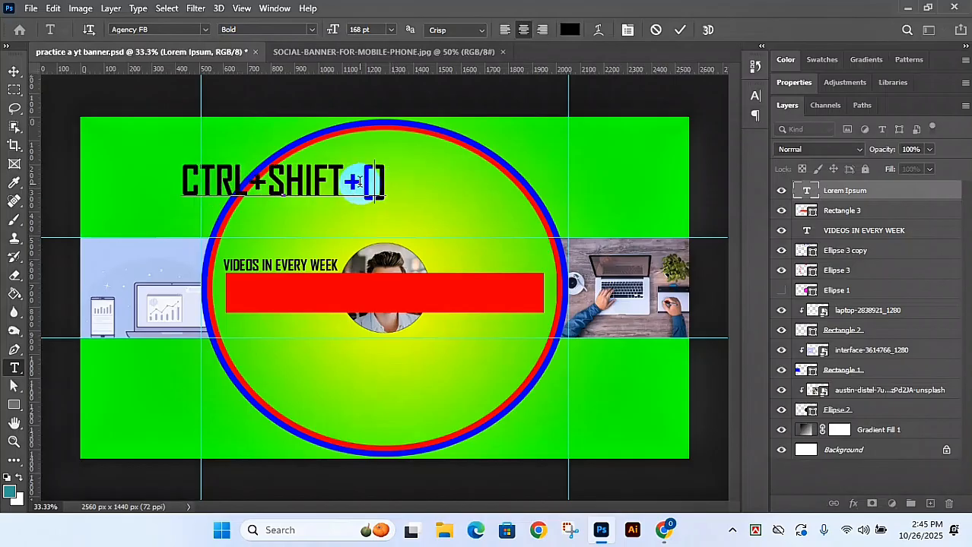
{"action": "key", "text": "ctrl+Return"}
{"action": "key", "text": "Delete"}
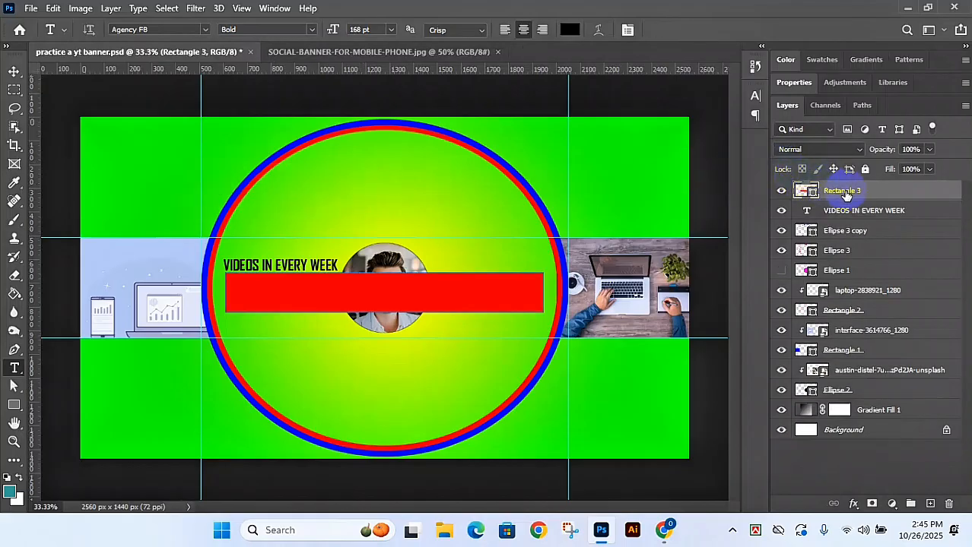
Step: Send the red rectangle's layer to the back and step it repeatedly above and below Gradient Fill 1
{"action": "key", "text": "ctrl+shift+bracketleft"}
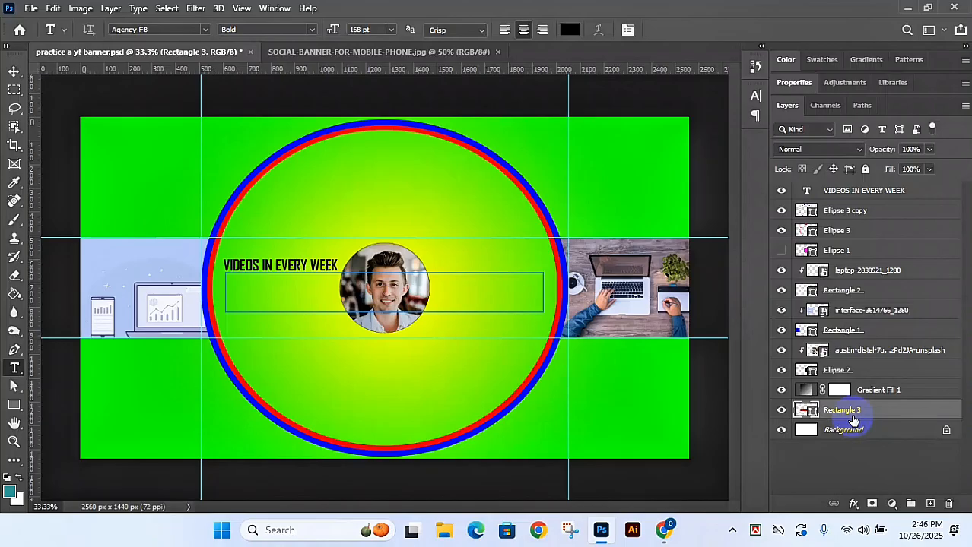
{"action": "key", "text": "ctrl+bracketright"}
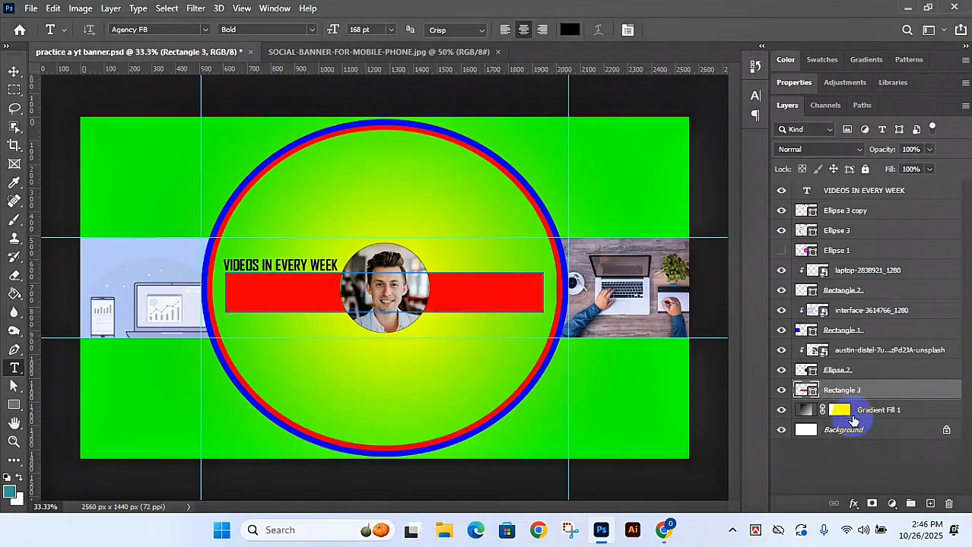
{"action": "key", "text": "ctrl+bracketleft"}
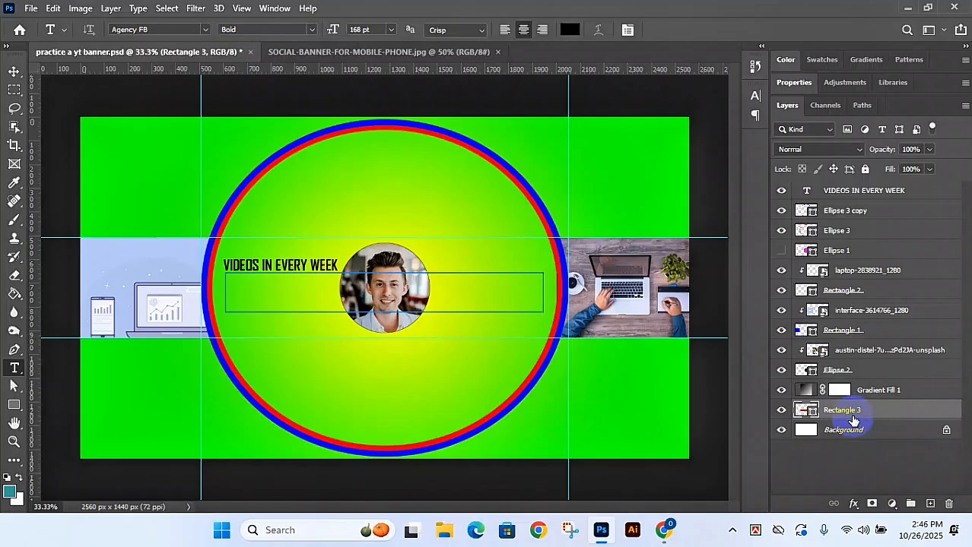
{"action": "key", "text": "ctrl+bracketright"}
{"action": "key", "text": "ctrl+bracketleft"}
{"action": "key", "text": "ctrl+bracketright"}
{"action": "key", "text": "ctrl+bracketright"}
{"action": "key", "text": "ctrl+bracketleft"}
{"action": "key", "text": "ctrl+bracketleft"}
Step: Bring the red rectangle's layer to the front and reorder it to directly below Ellipse 2, behind the portrait
{"action": "key", "text": "ctrl+shift+bracketright"}
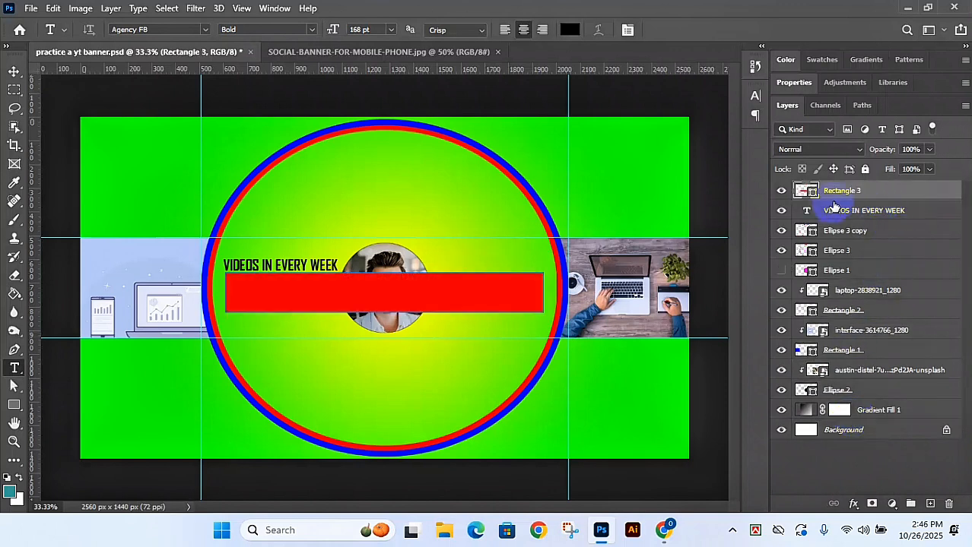
{"action": "left_click_drag", "start_coordinate": [918, 191], "coordinate": [858, 394]}
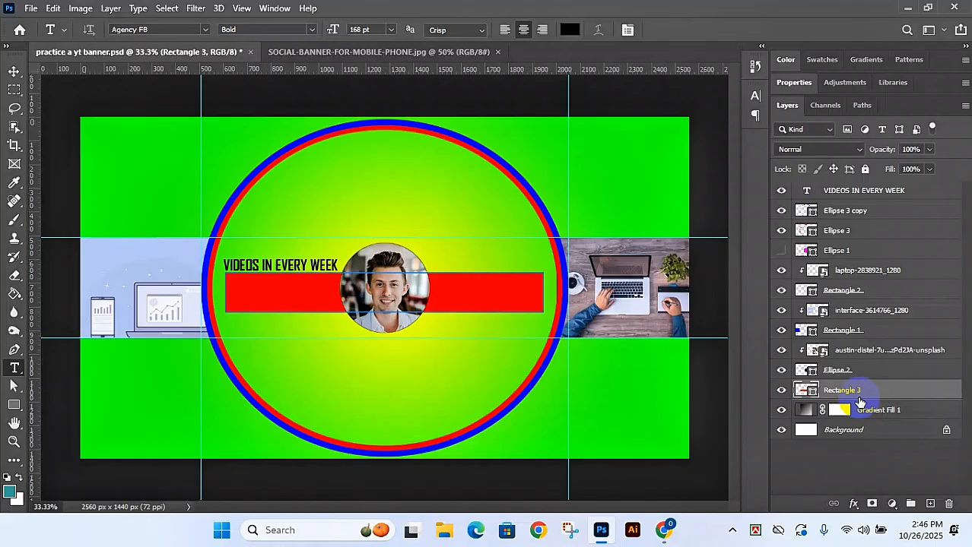
Step: Bring the red rectangle's layer to the front, send it to the back, and raise it one level above Gradient Fill 1
{"action": "key", "text": "ctrl+shift+bracketright"}
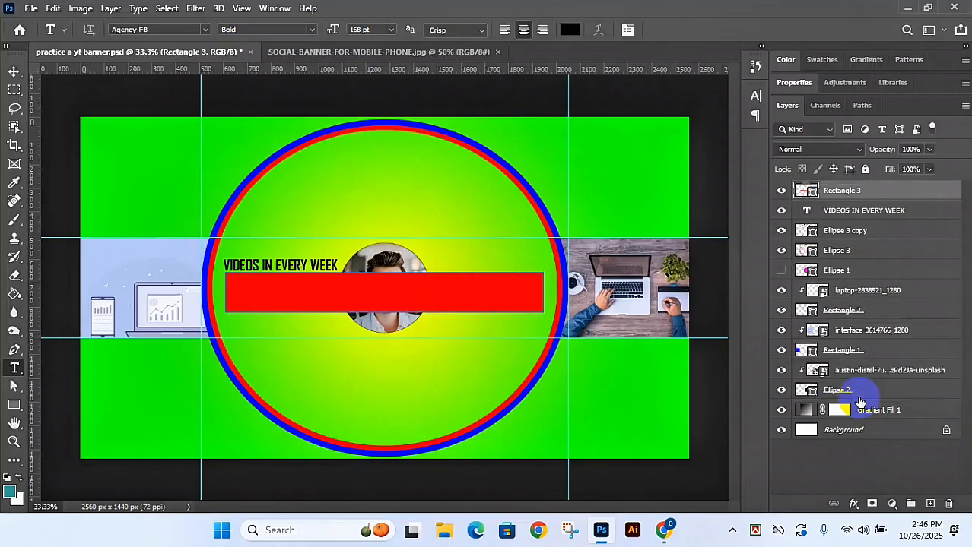
{"action": "key", "text": "ctrl+shift+bracketleft"}
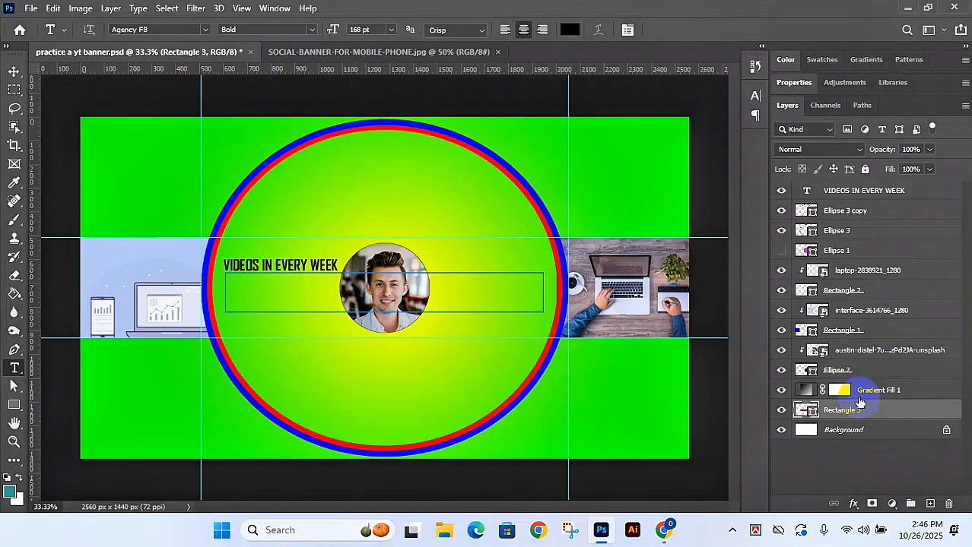
{"action": "key", "text": "ctrl+bracketright"}
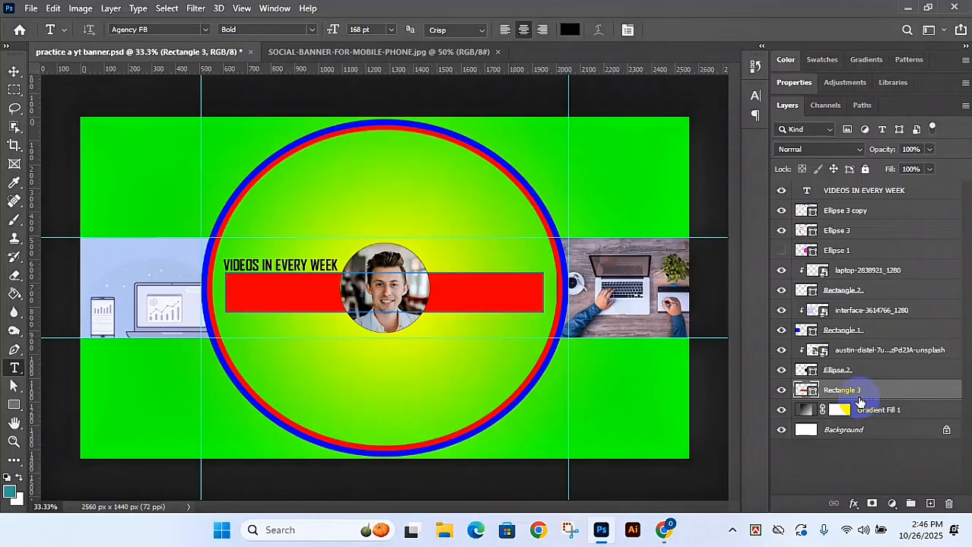
Step: Following the reference banner, add the creator's name in capitals as a text layer above the red bar and bring it to the front
{"action": "left_click", "coordinate": [293, 51]}
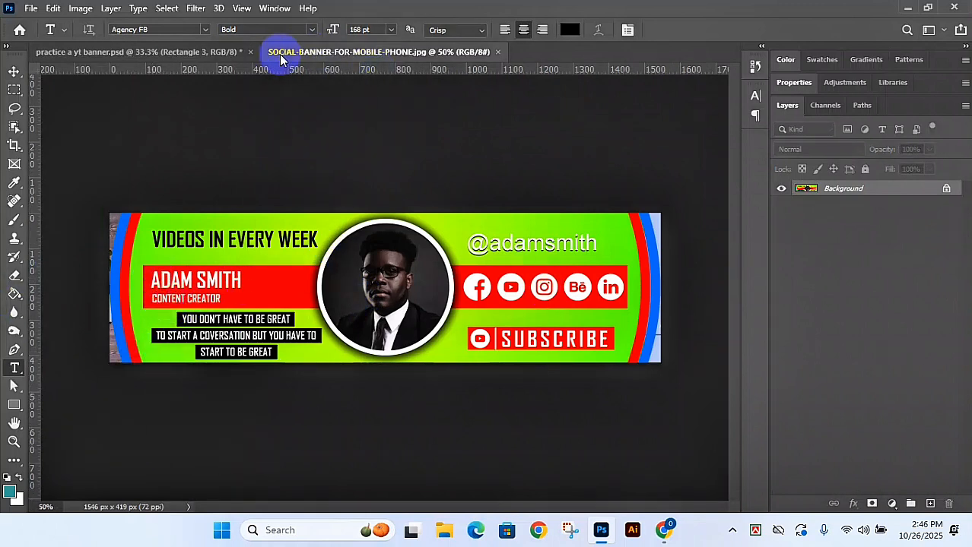
{"action": "left_click", "coordinate": [180, 56]}
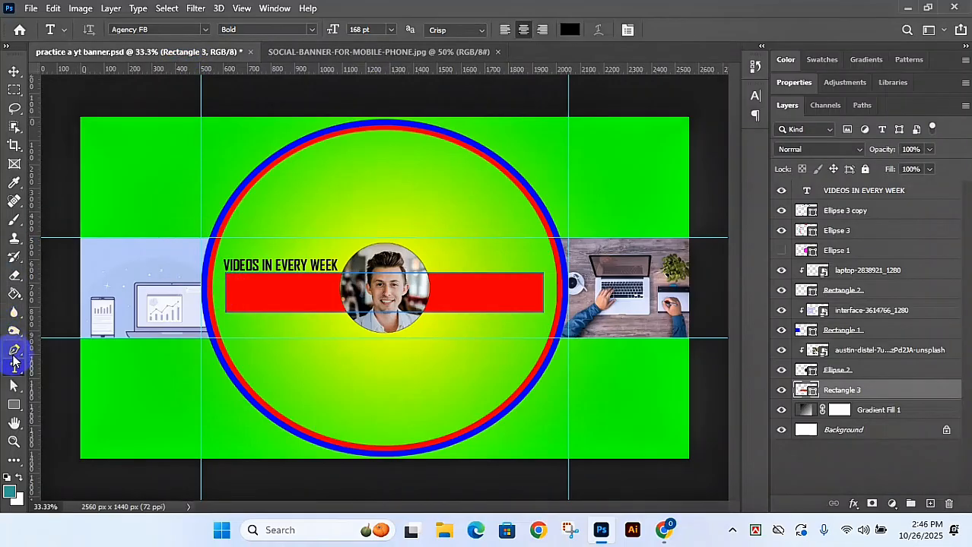
{"action": "left_click", "coordinate": [251, 205]}
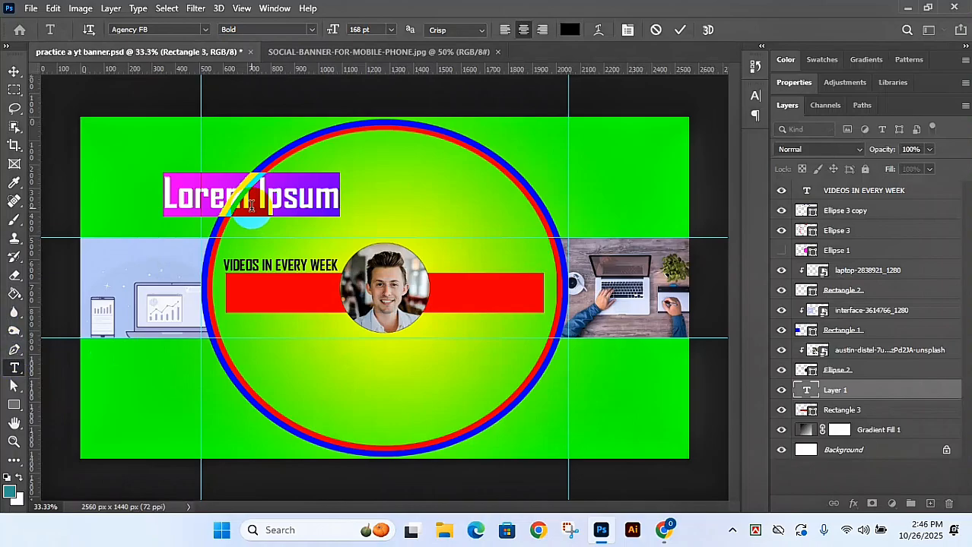
{"action": "type", "text": "ADAM"}
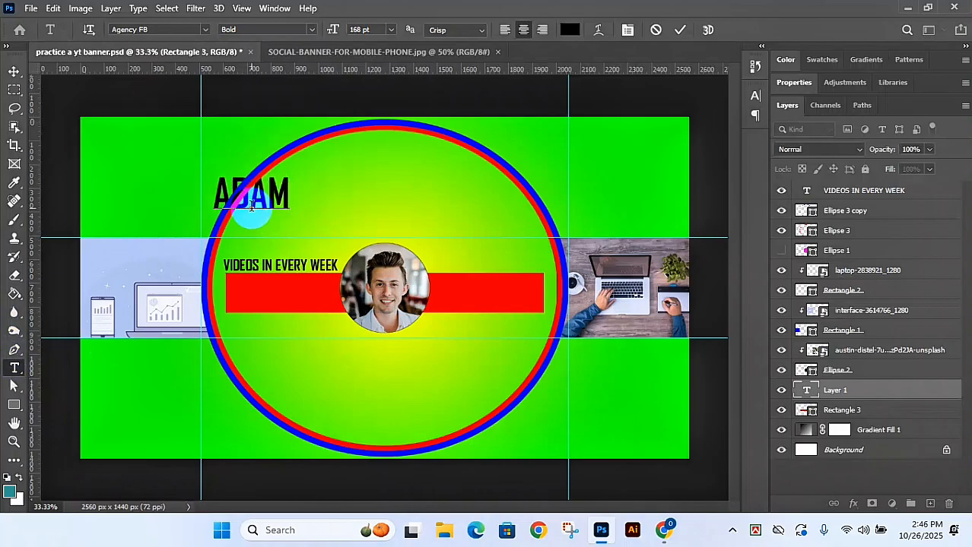
{"action": "key", "text": "BackSpace"}
{"action": "key", "text": "BackSpace"}
{"action": "key", "text": "BackSpace"}
{"action": "key", "text": "BackSpace"}
{"action": "type", "text": "JOHN"}
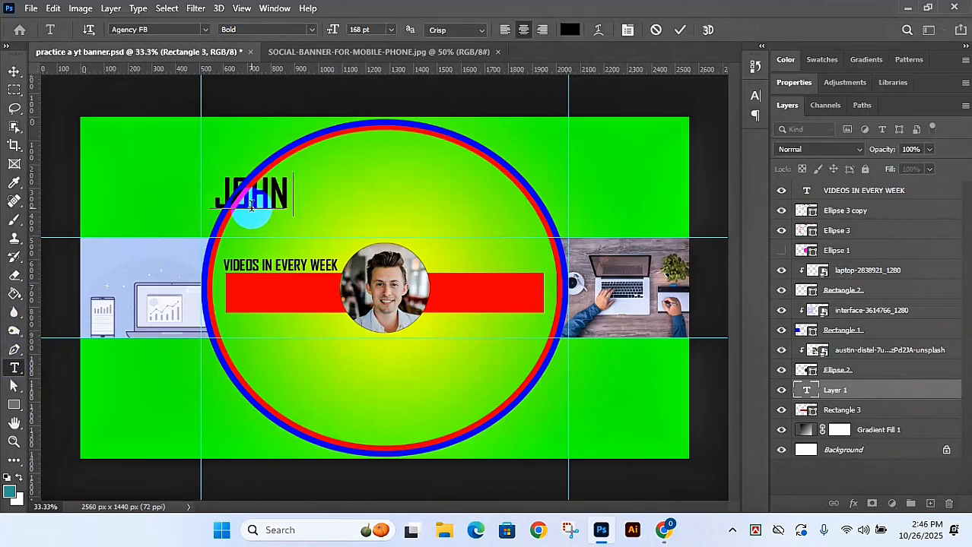
{"action": "type", "text": " DOE"}
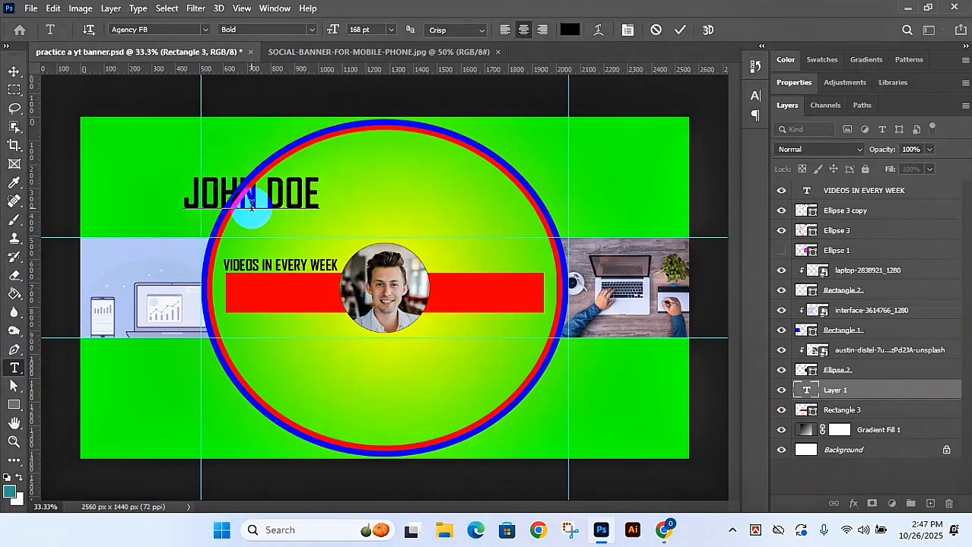
{"action": "left_click", "coordinate": [680, 30]}
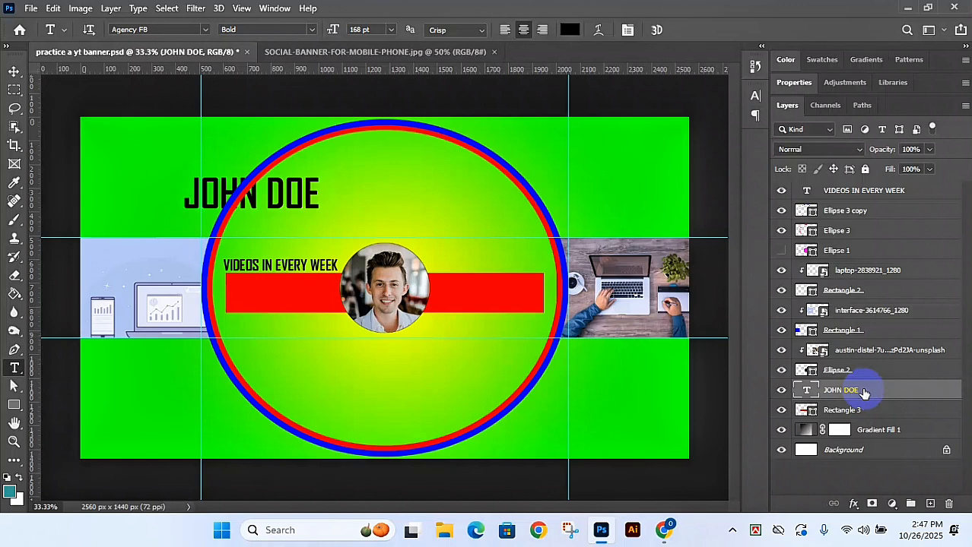
{"action": "key", "text": "ctrl+shift+bracketright"}
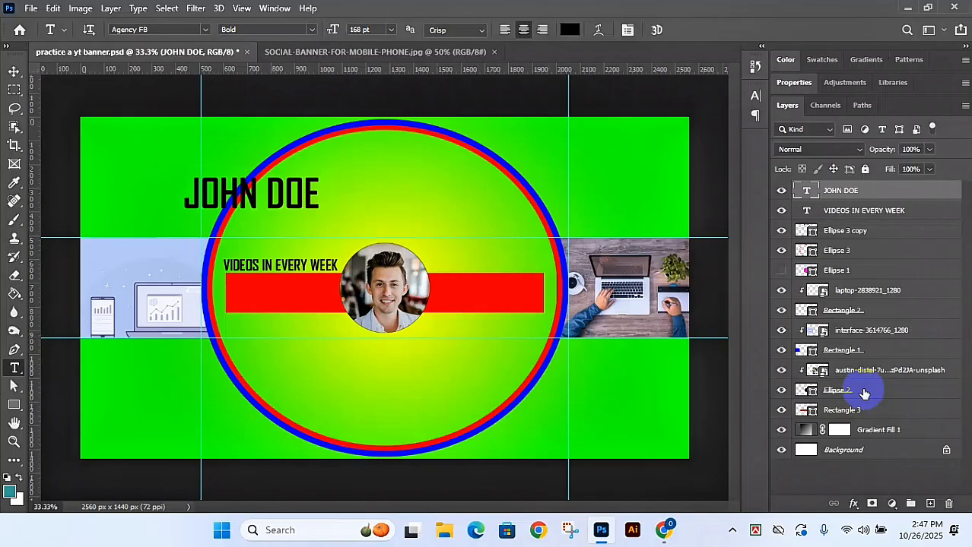
Step: Change the creator's name text colour to white (ffffff)
{"action": "left_click", "coordinate": [14, 73]}
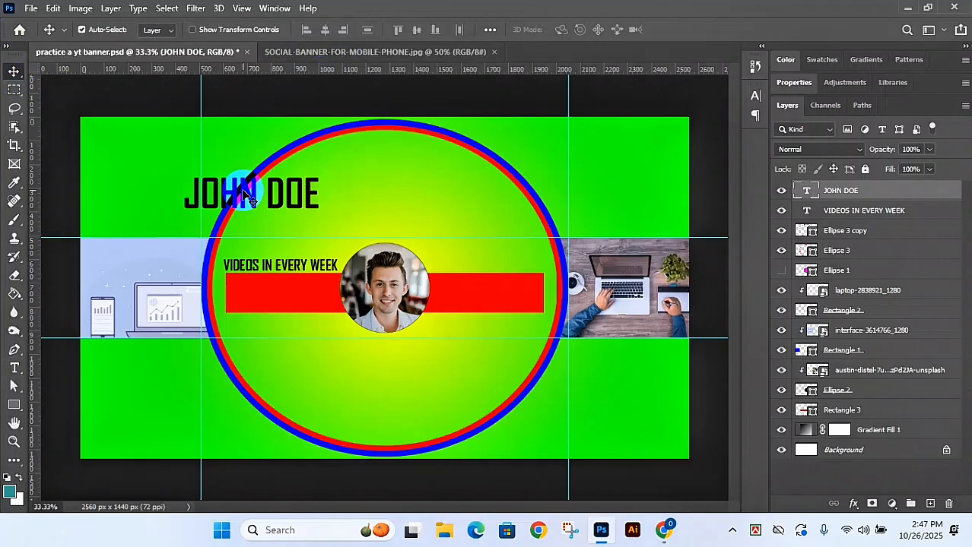
{"action": "left_click", "coordinate": [844, 192]}
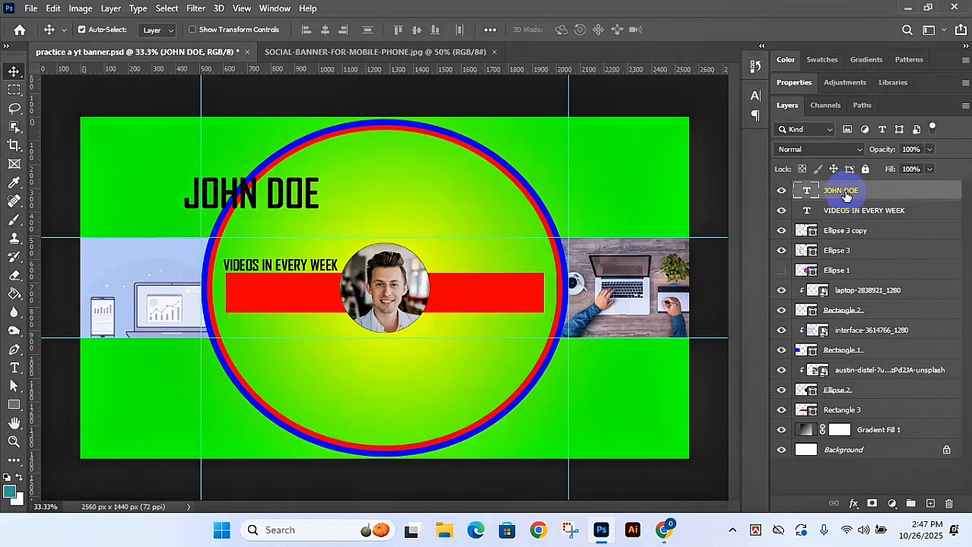
{"action": "double_click", "coordinate": [802, 199]}
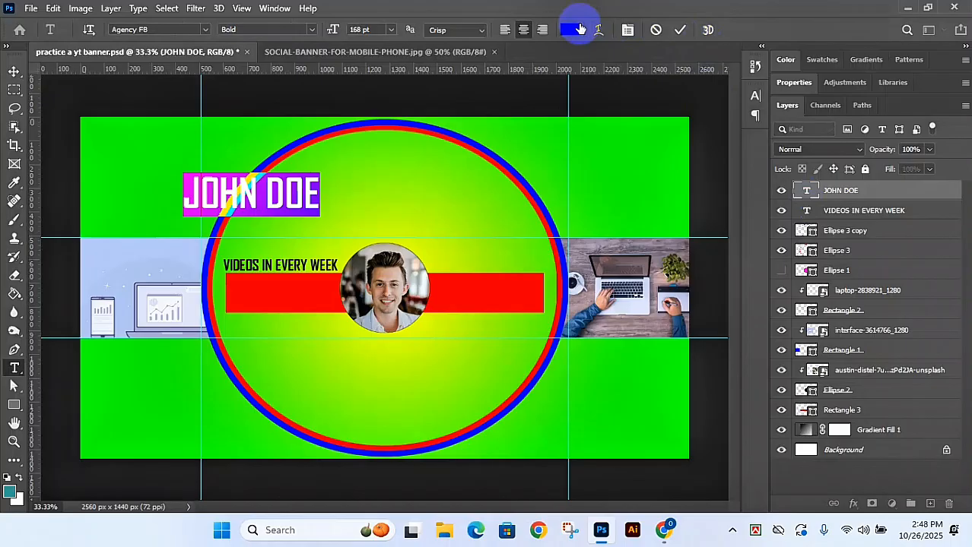
{"action": "left_click", "coordinate": [578, 29]}
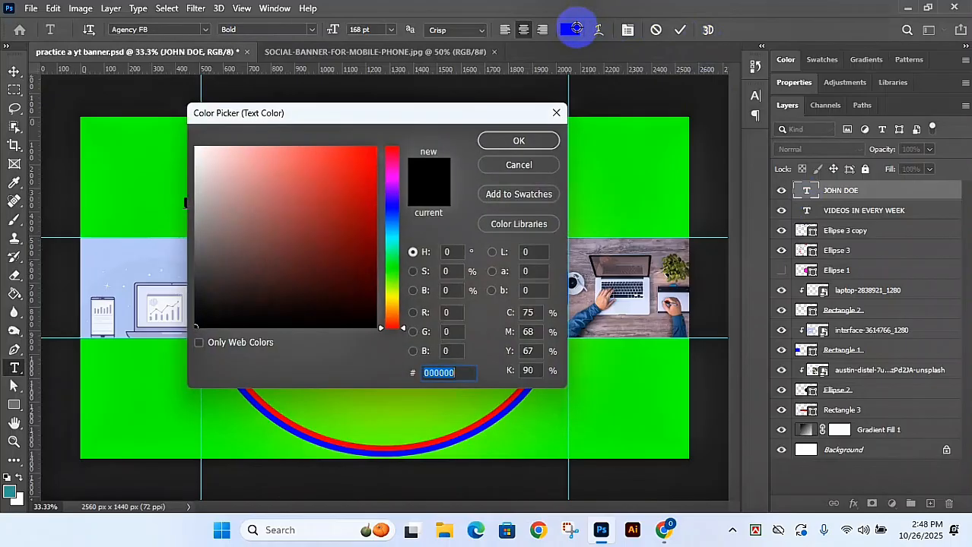
{"action": "left_click", "coordinate": [105, 155]}
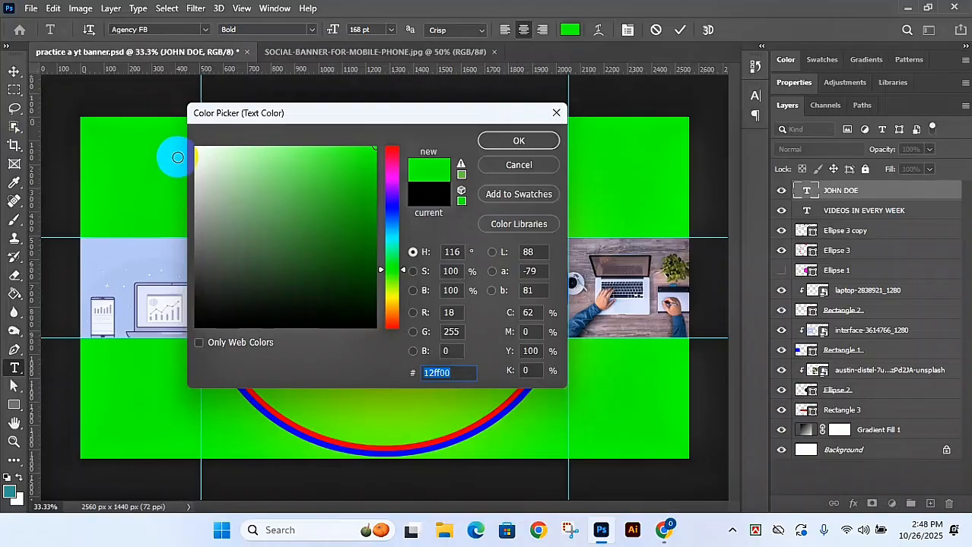
{"action": "left_click_drag", "start_coordinate": [203, 166], "coordinate": [134, 100]}
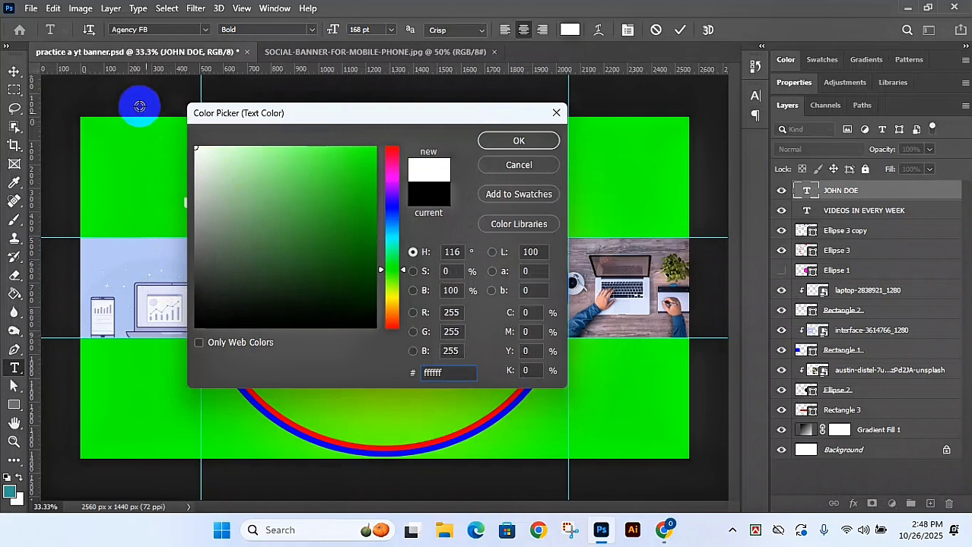
{"action": "left_click", "coordinate": [507, 141]}
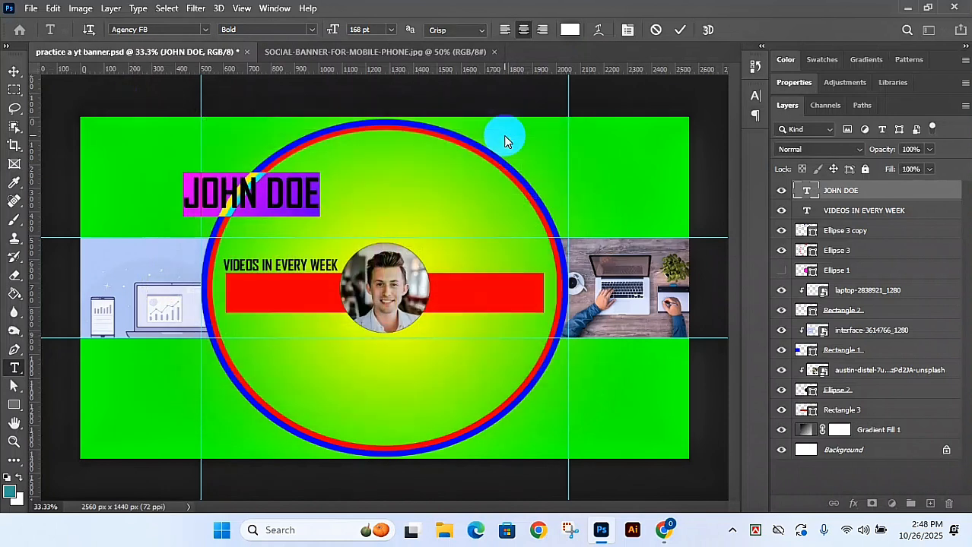
{"action": "left_click", "coordinate": [680, 29]}
Step: Move the name text onto the red bar, left of the portrait, and scale it down to about 98 pt
{"action": "key", "text": "v"}
{"action": "left_click_drag", "start_coordinate": [217, 203], "coordinate": [258, 298]}
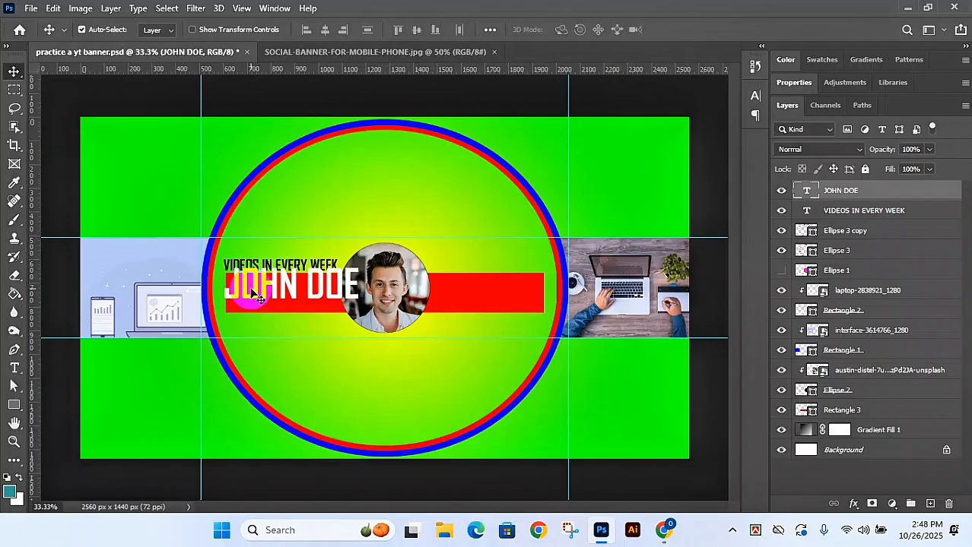
{"action": "key", "text": "ctrl"}
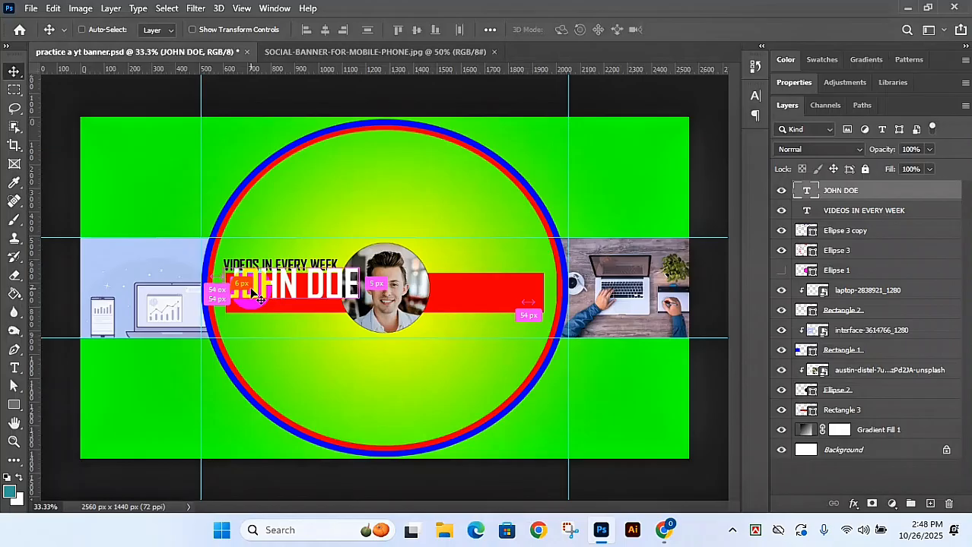
{"action": "key", "text": "ctrl+t"}
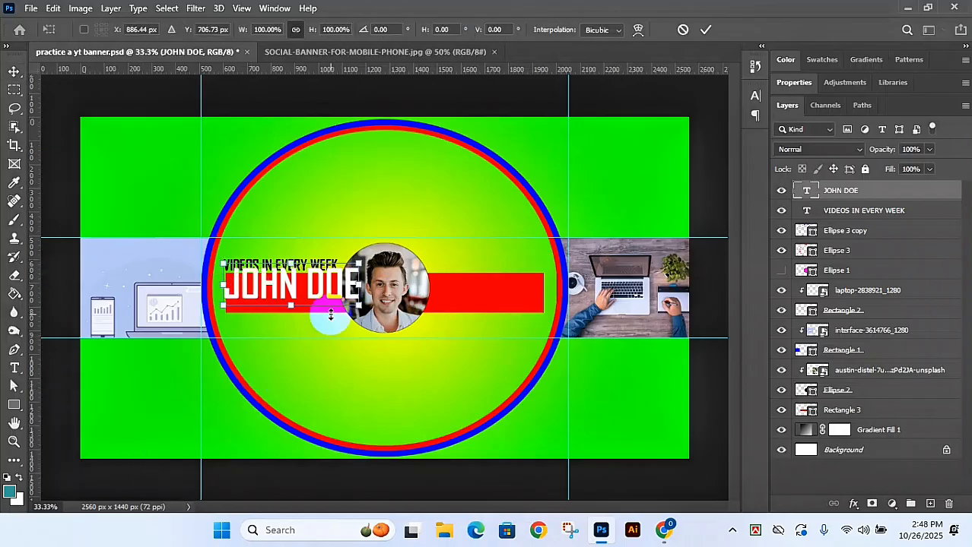
{"action": "left_click_drag", "start_coordinate": [358, 305], "coordinate": [285, 294]}
{"action": "key", "text": "Return"}
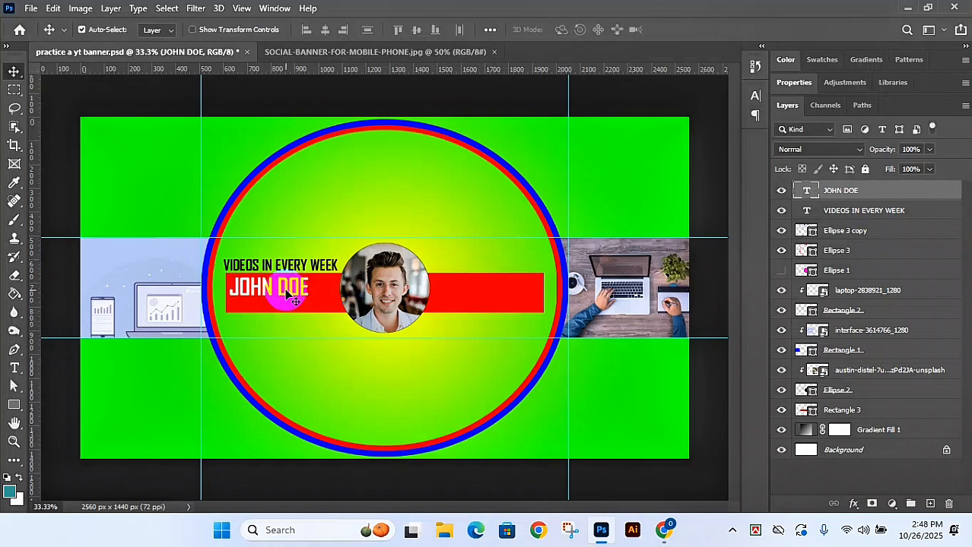
{"action": "key", "text": "Down"}
{"action": "key", "text": "Down"}
{"action": "key", "text": "Down"}
{"action": "key", "text": "Down"}
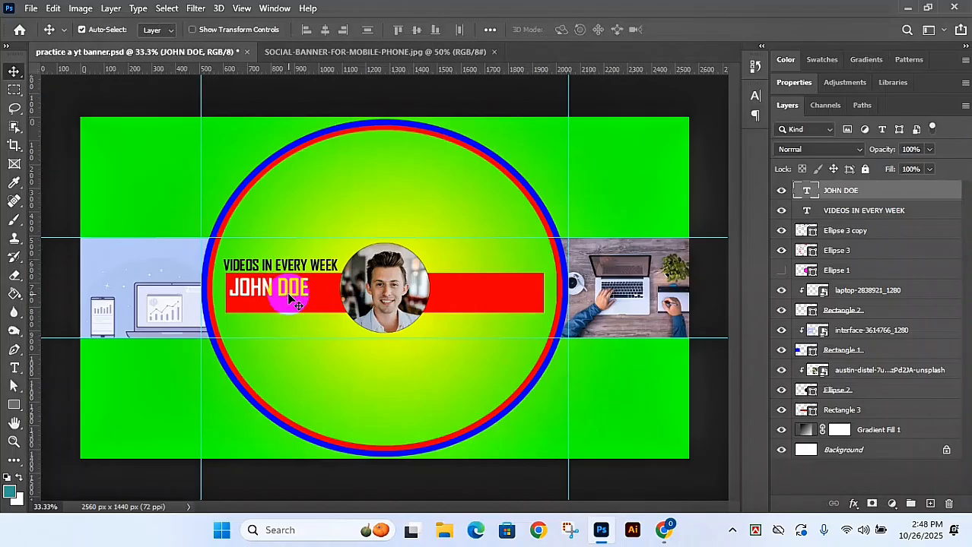
Step: Add a white text layer reading "CONTENT CREATOR" over the left part of the red bar
{"action": "left_click", "coordinate": [16, 368]}
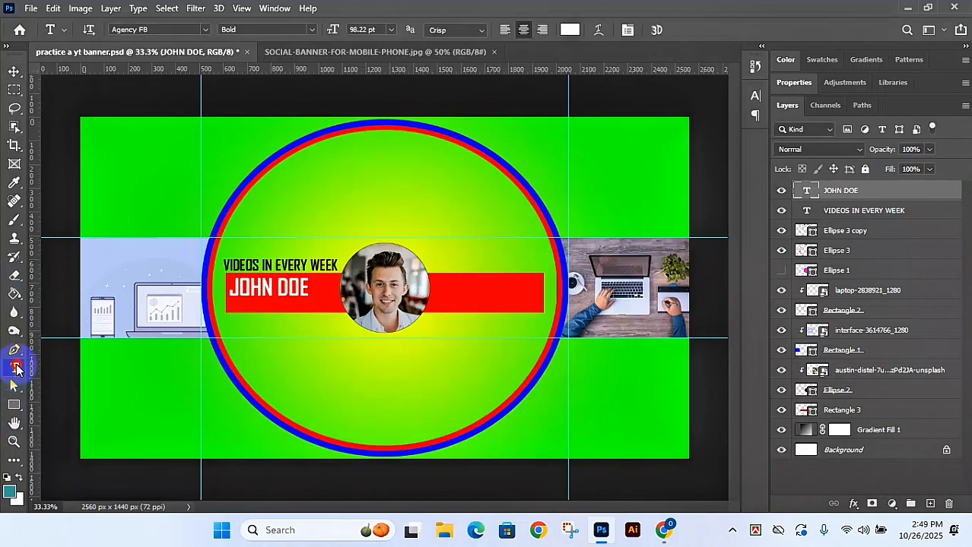
{"action": "left_click", "coordinate": [236, 314]}
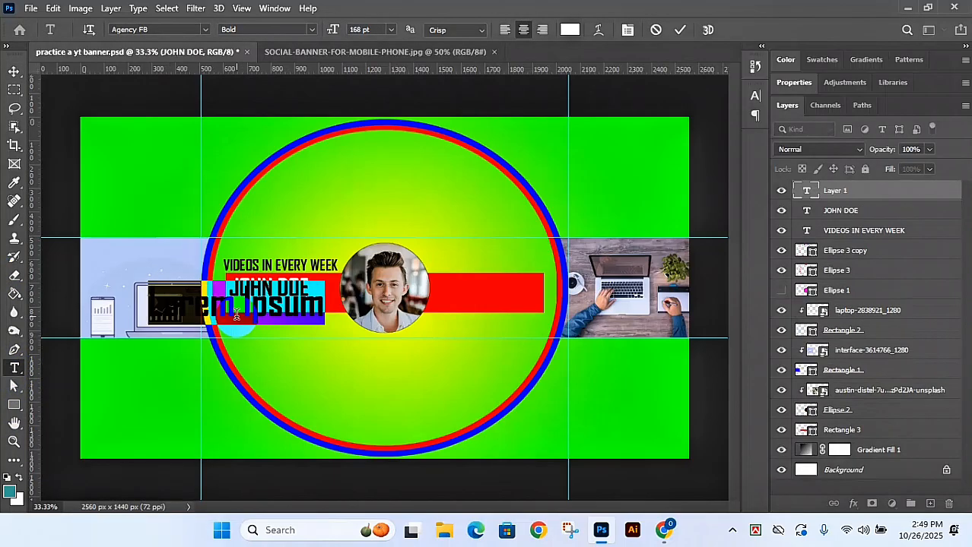
{"action": "type", "text": "CONTEN"}
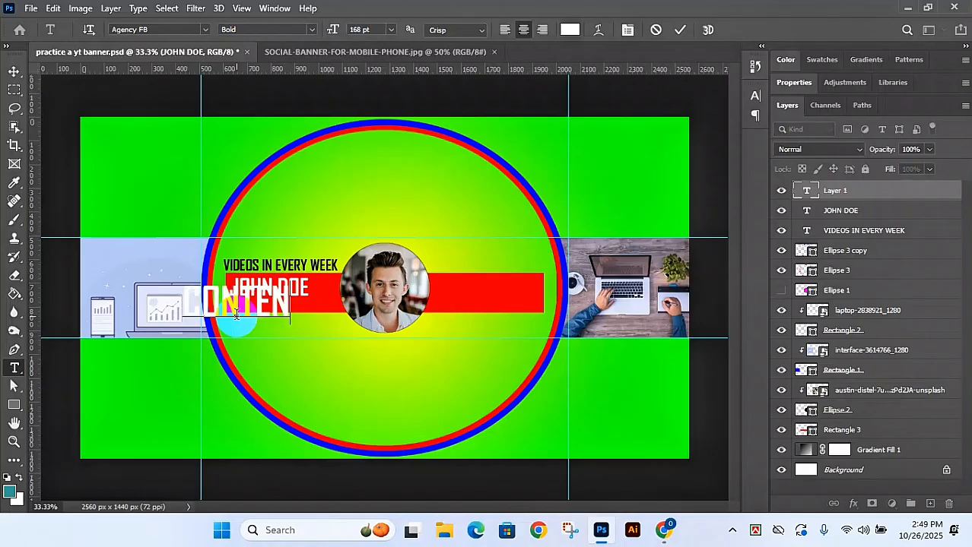
{"action": "type", "text": "T CREATOR"}
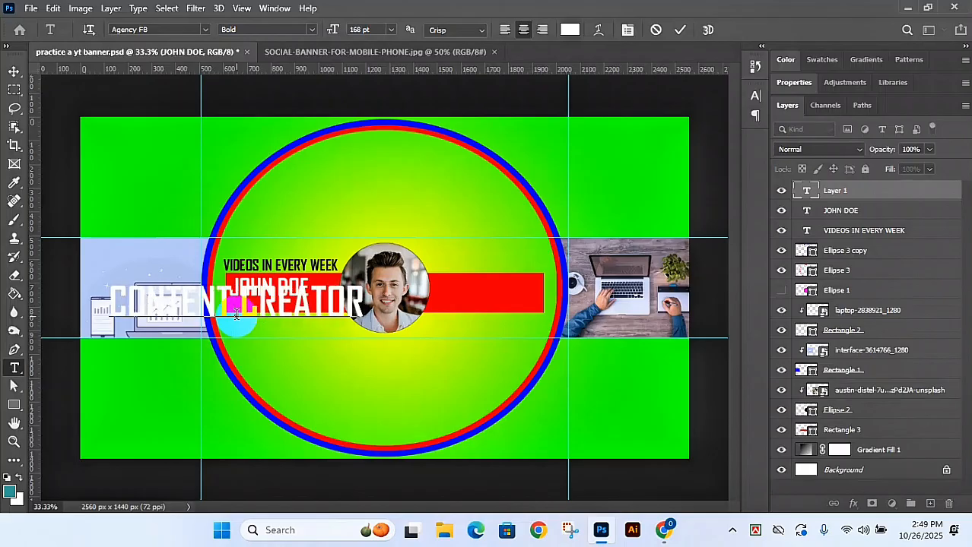
{"action": "left_click", "coordinate": [679, 29]}
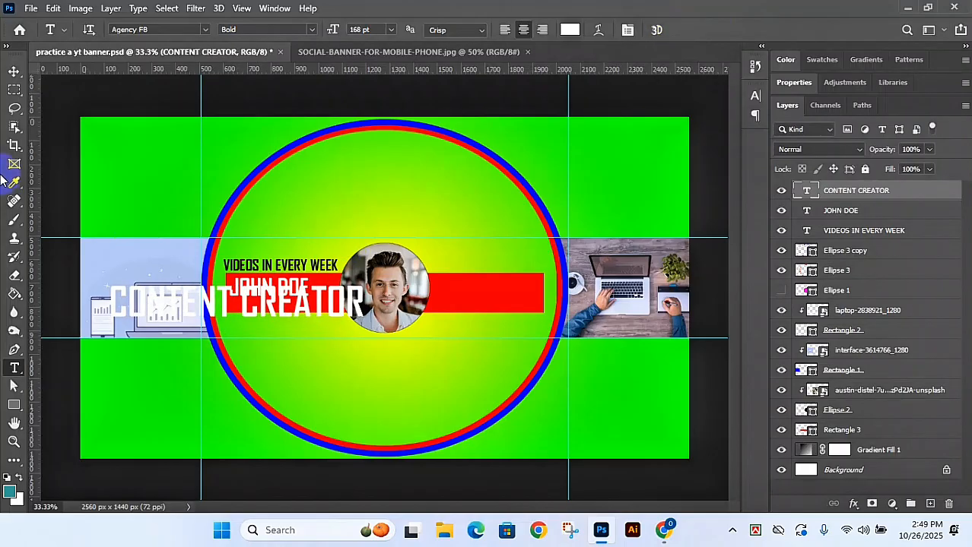
Step: Move the CONTENT CREATOR text into the clear area above the portrait and set its font size to 85 pt
{"action": "left_click", "coordinate": [13, 76]}
{"action": "left_click_drag", "start_coordinate": [209, 303], "coordinate": [360, 200]}
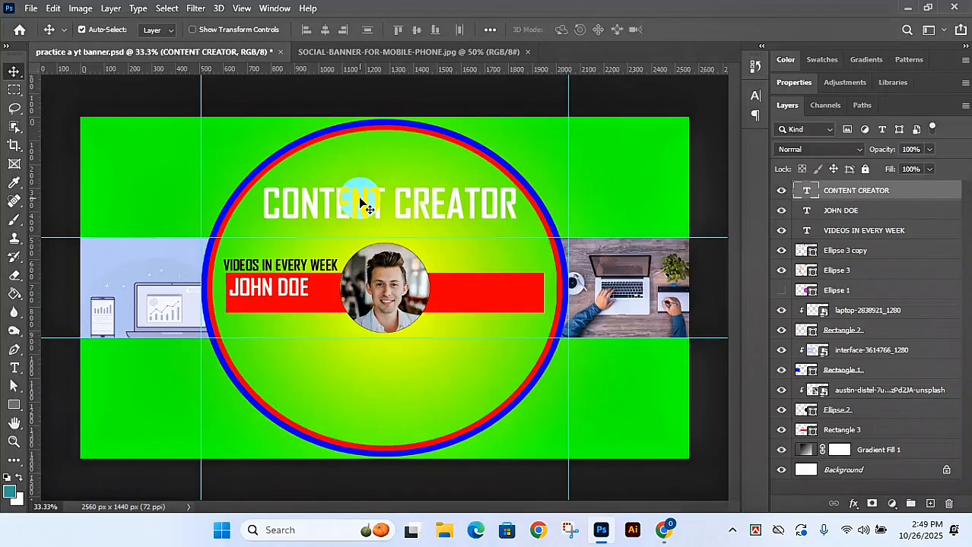
{"action": "double_click", "coordinate": [809, 192]}
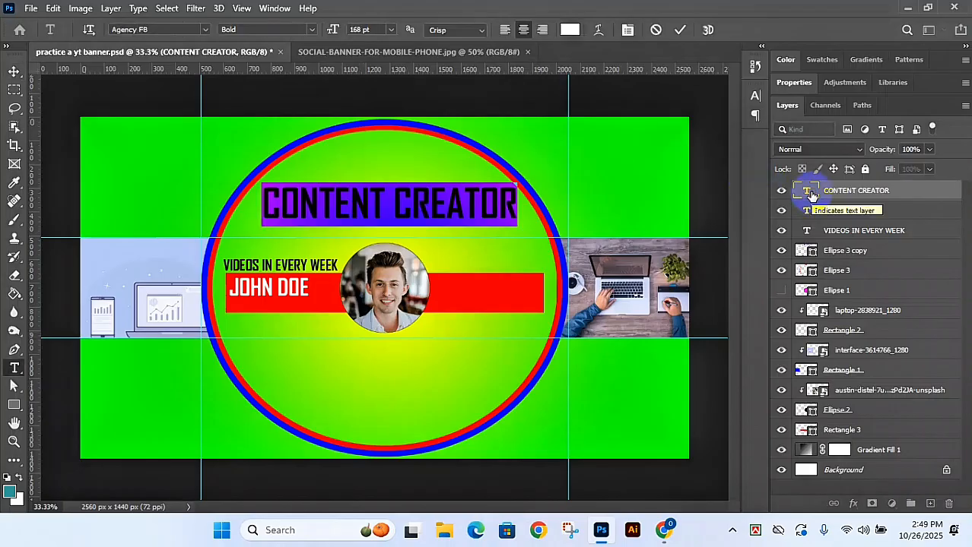
{"action": "left_click_drag", "start_coordinate": [334, 28], "coordinate": [276, 33]}
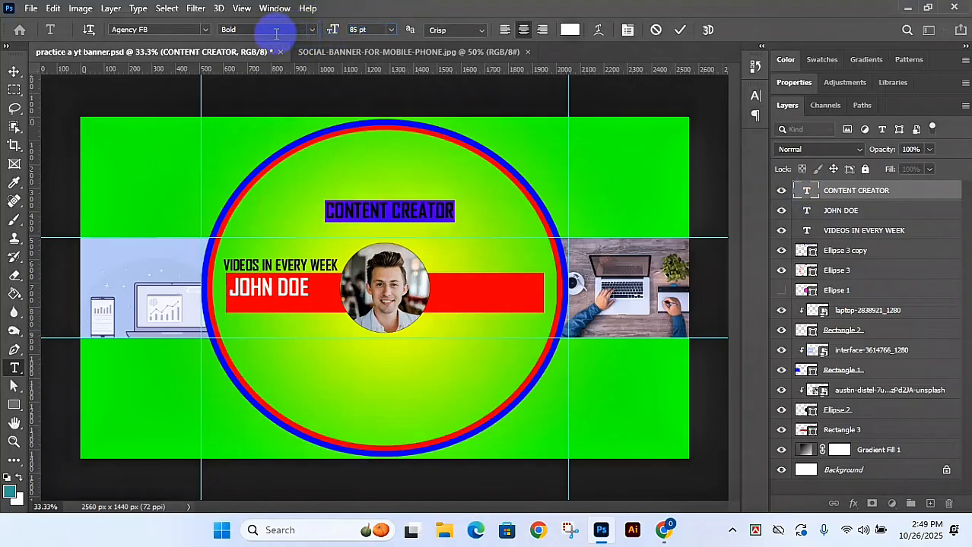
{"action": "key", "text": "ctrl+Return"}
Step: Place the CONTENT CREATOR text directly beneath the name on the red bar and start a free transform on it
{"action": "key", "text": "v"}
{"action": "left_click_drag", "start_coordinate": [383, 217], "coordinate": [289, 313]}
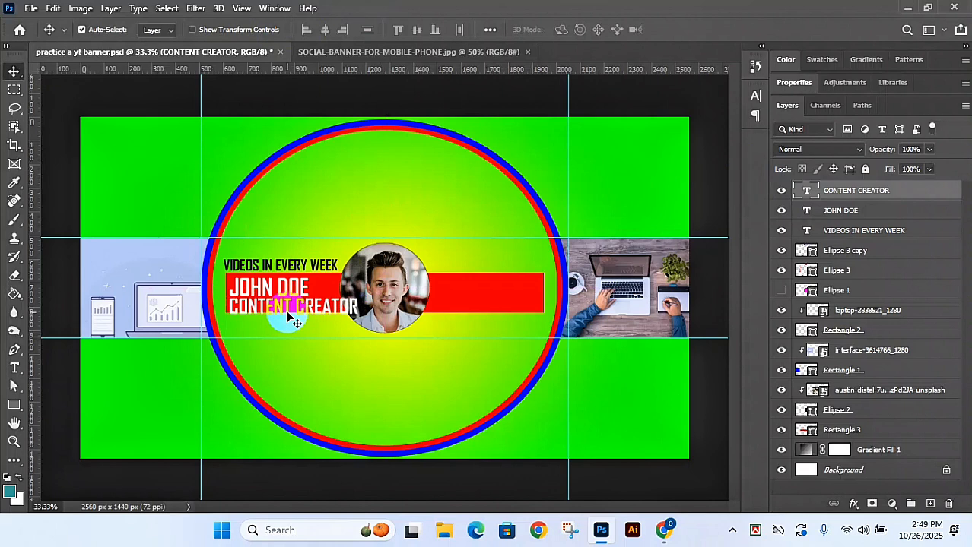
{"action": "key", "text": "ctrl+t"}
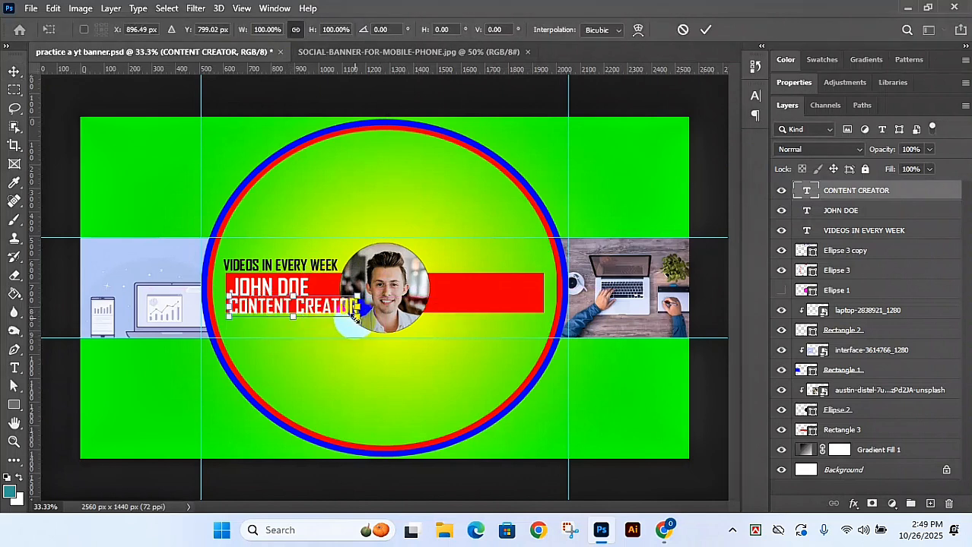
Step: Scale down the CONTENT CREATOR text and nudge it into place beneath the name on the red bar
{"action": "left_click_drag", "start_coordinate": [355, 316], "coordinate": [314, 320]}
{"action": "key", "text": "Return"}
{"action": "key", "text": "Down"}
{"action": "key", "text": "Down"}
{"action": "key", "text": "Right"}
{"action": "key", "text": "Right"}
{"action": "key", "text": "Right"}
{"action": "key", "text": "Down"}
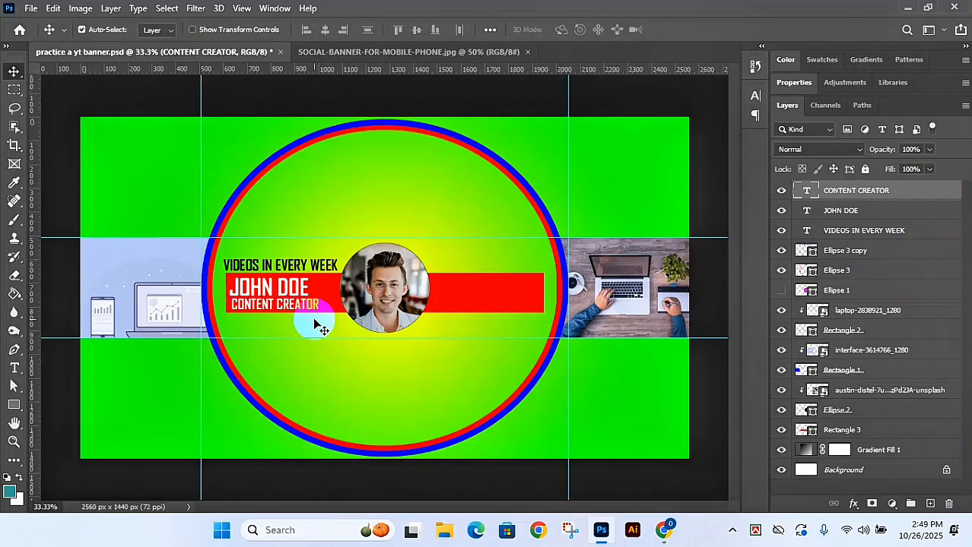
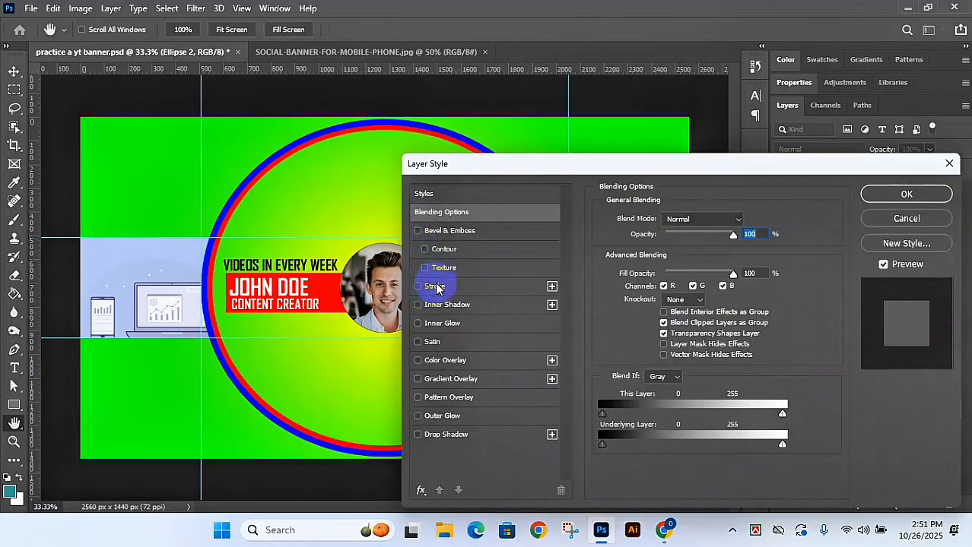
{"action": "left_click", "coordinate": [435, 287]}
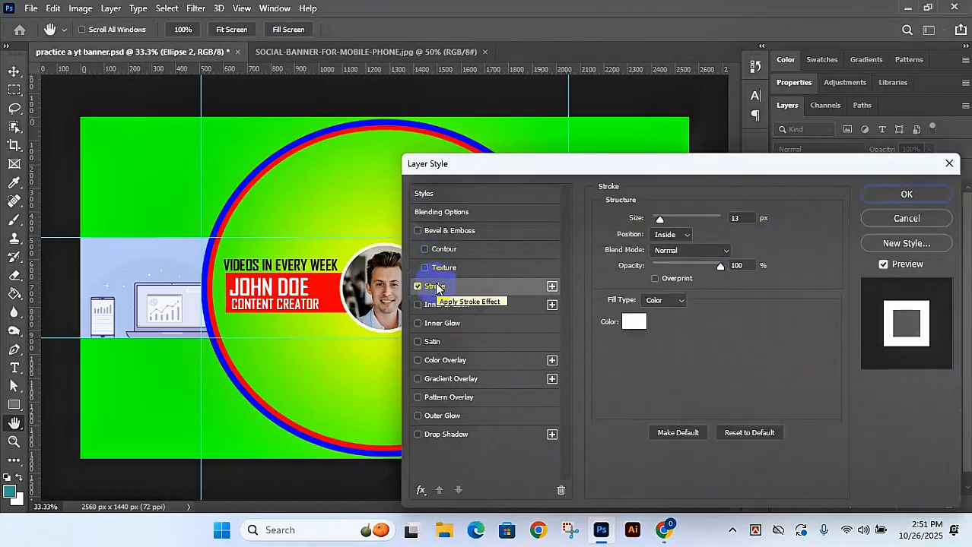
{"action": "left_click_drag", "start_coordinate": [476, 167], "coordinate": [515, 99]}
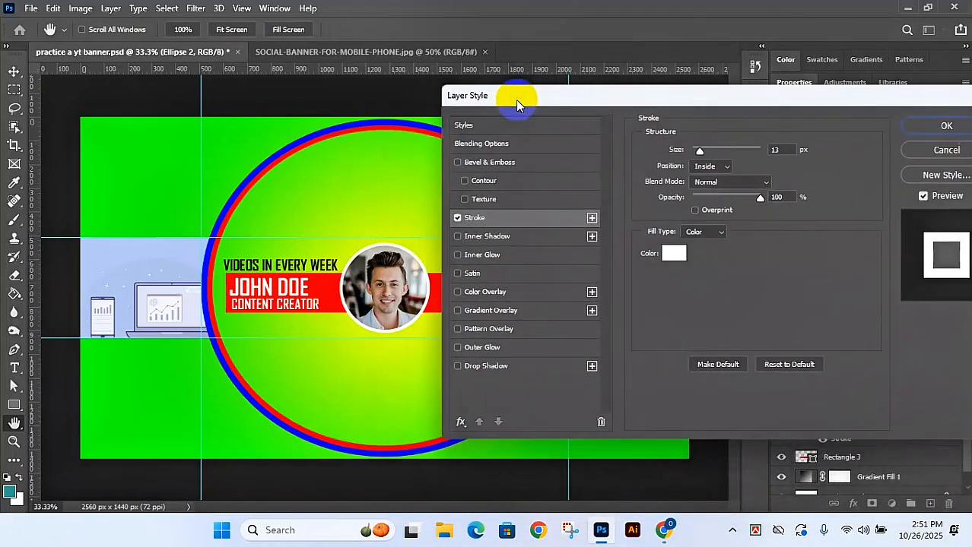
{"action": "left_click", "coordinate": [935, 152]}
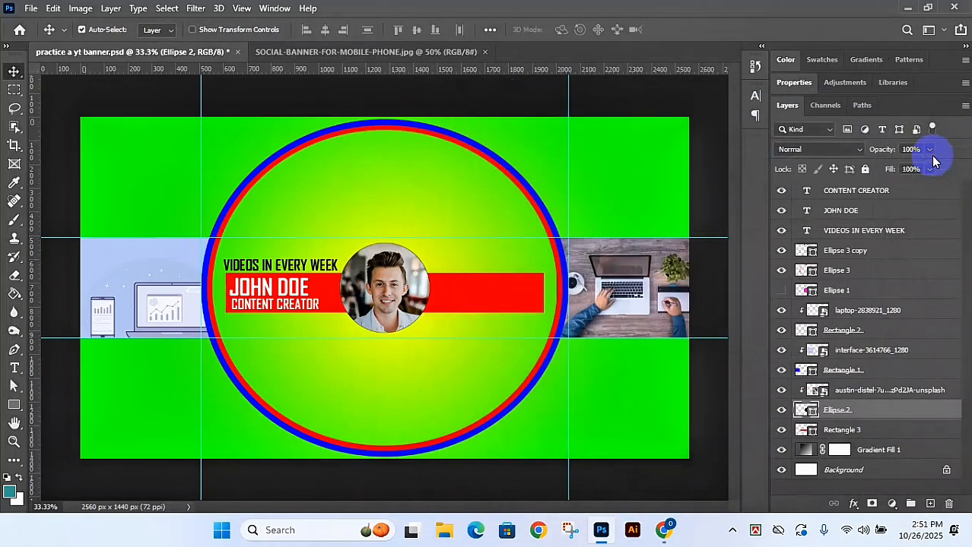
{"action": "left_click", "coordinate": [850, 190]}
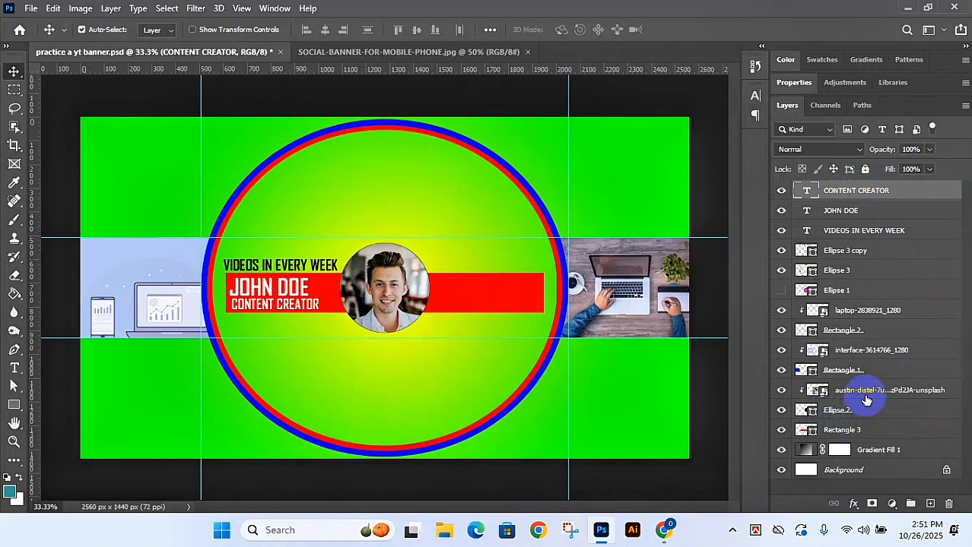
{"action": "left_click", "coordinate": [781, 411]}
{"action": "left_click", "coordinate": [781, 411]}
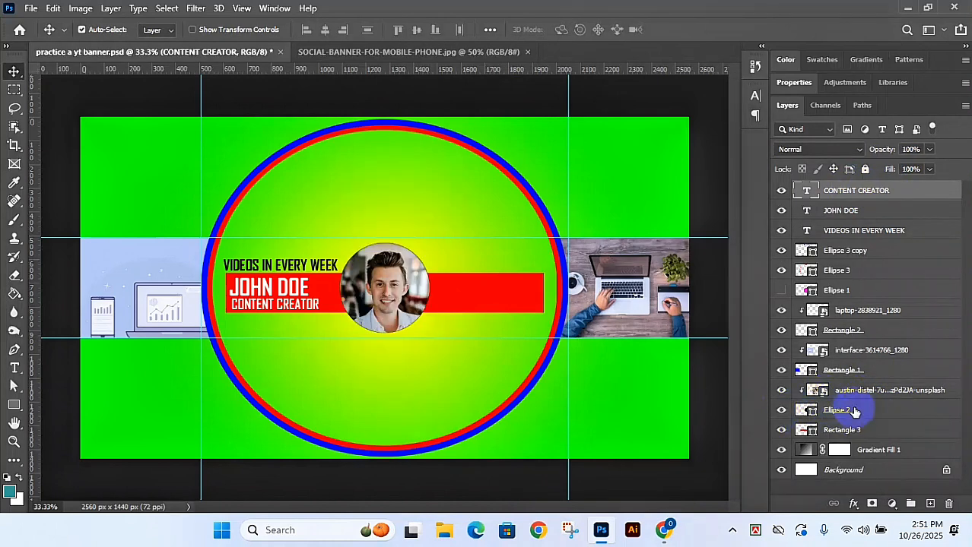
Step: Add a white 15 px inside stroke to the Ellipse 2 layer around the portrait
{"action": "left_click", "coordinate": [941, 410]}
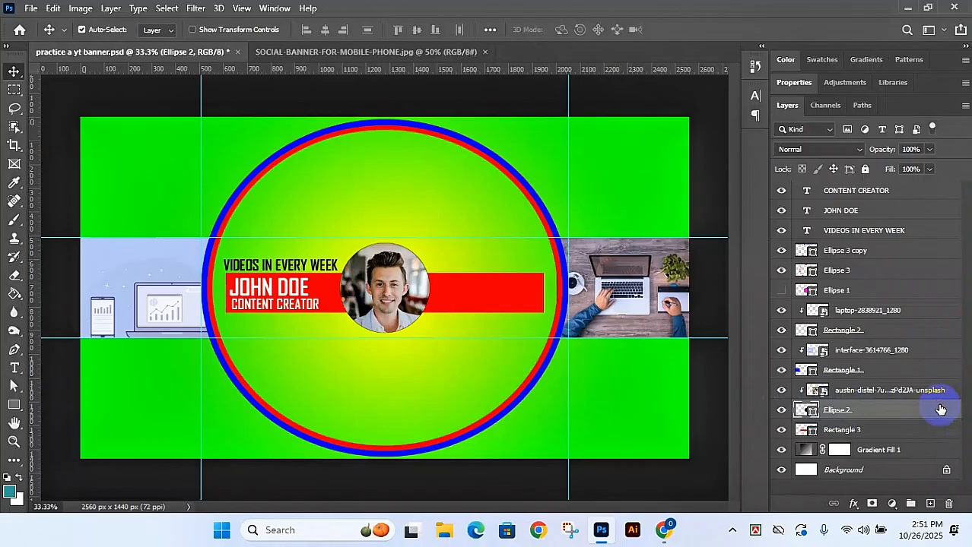
{"action": "double_click", "coordinate": [940, 410]}
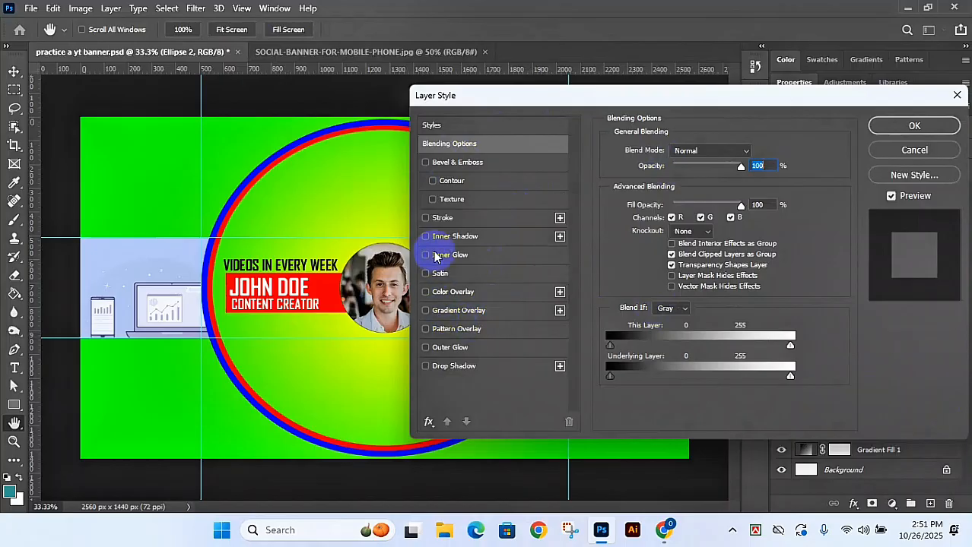
{"action": "left_click", "coordinate": [425, 218]}
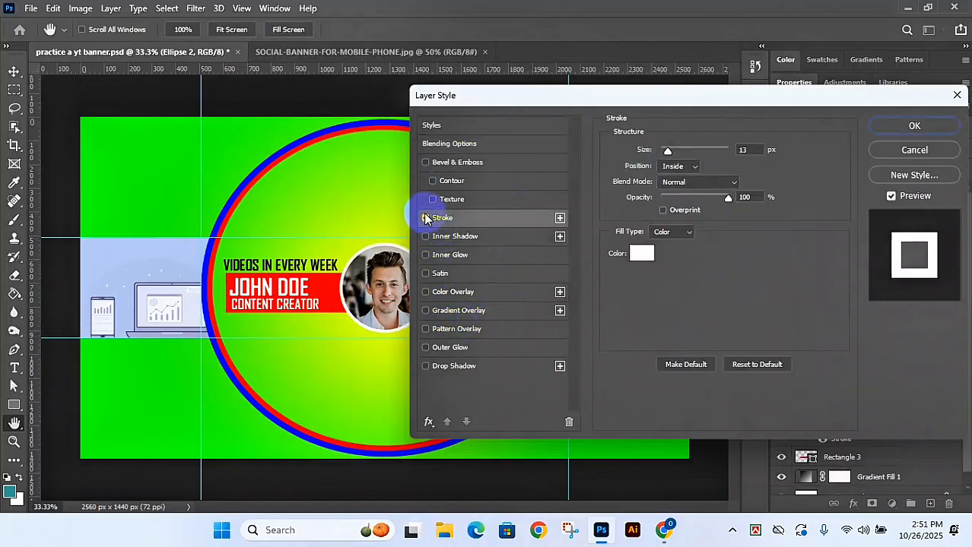
{"action": "left_click", "coordinate": [752, 150]}
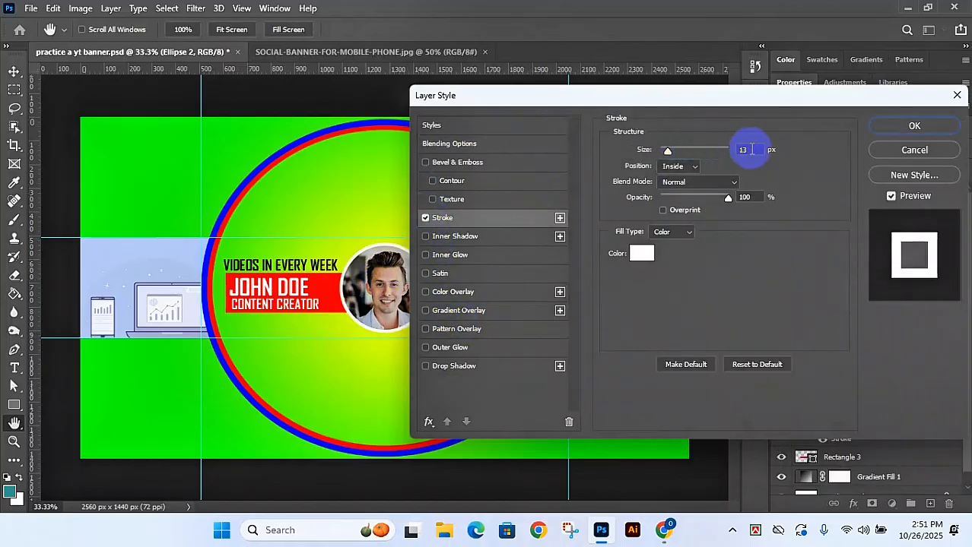
{"action": "key", "text": "Up"}
{"action": "key", "text": "Up"}
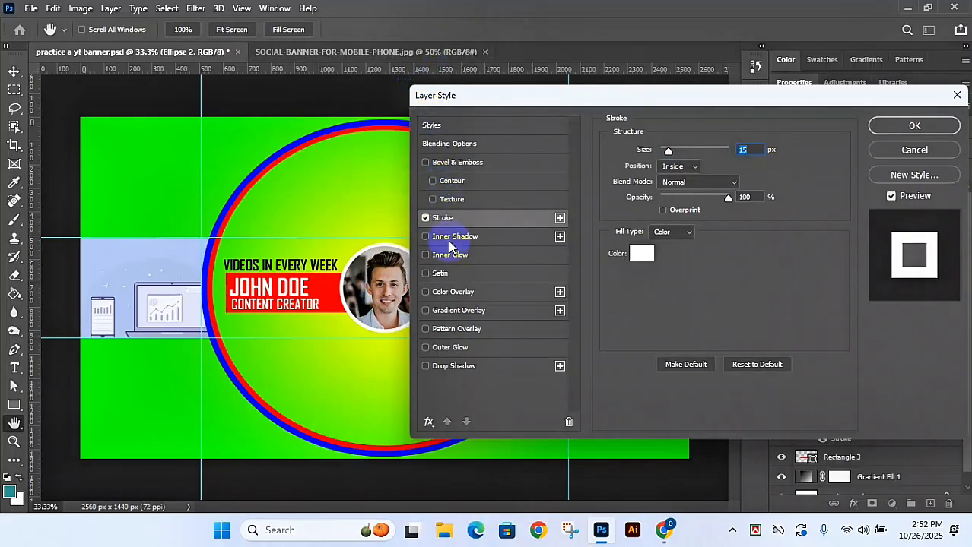
Step: Add a black drop shadow to the portrait circle with an angle of 161° and a distance of 3 px
{"action": "left_click", "coordinate": [445, 368]}
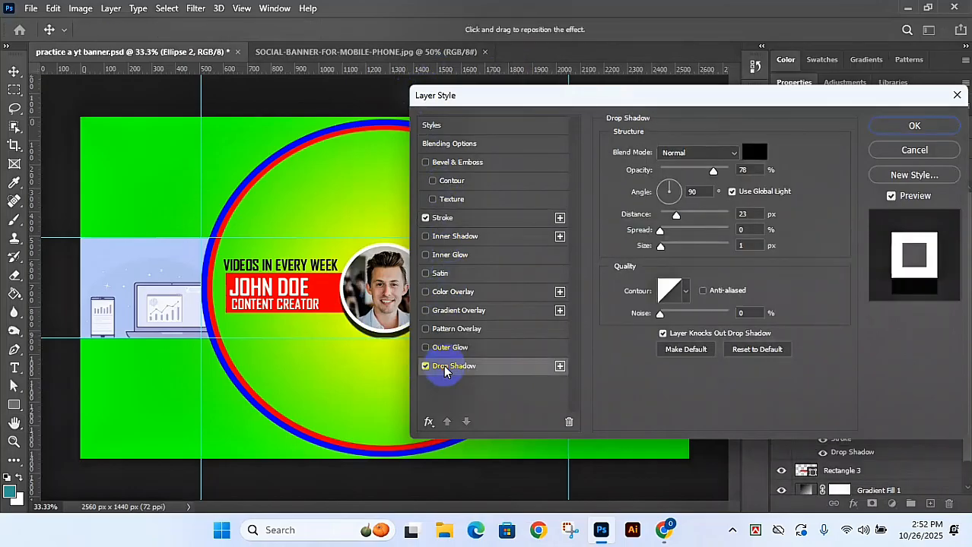
{"action": "mouse_move", "coordinate": [362, 322]}
{"action": "left_mouse_down"}
{"action": "mouse_move", "coordinate": [175, 245]}
{"action": "mouse_move", "coordinate": [315, 213]}
{"action": "mouse_move", "coordinate": [364, 332]}
{"action": "left_mouse_up"}
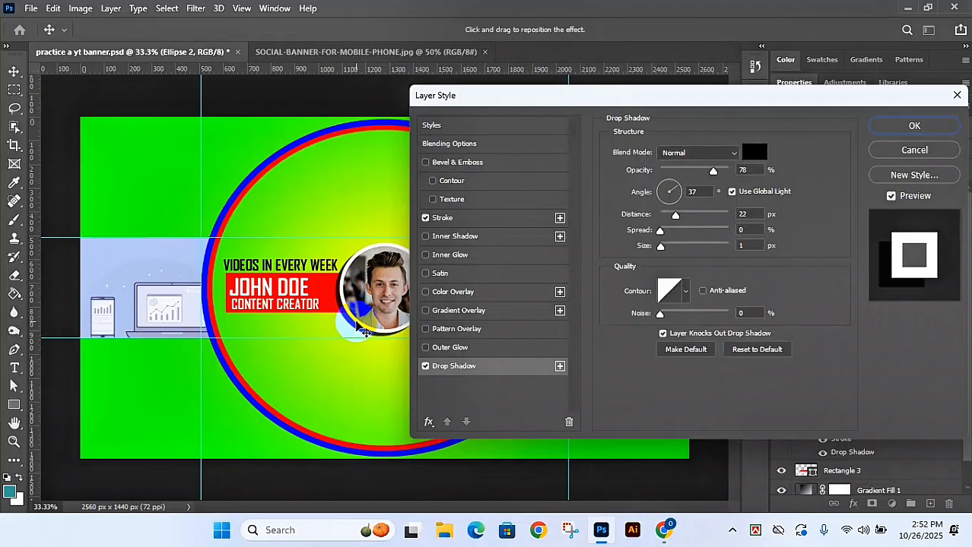
{"action": "left_click_drag", "start_coordinate": [527, 96], "coordinate": [549, 83]}
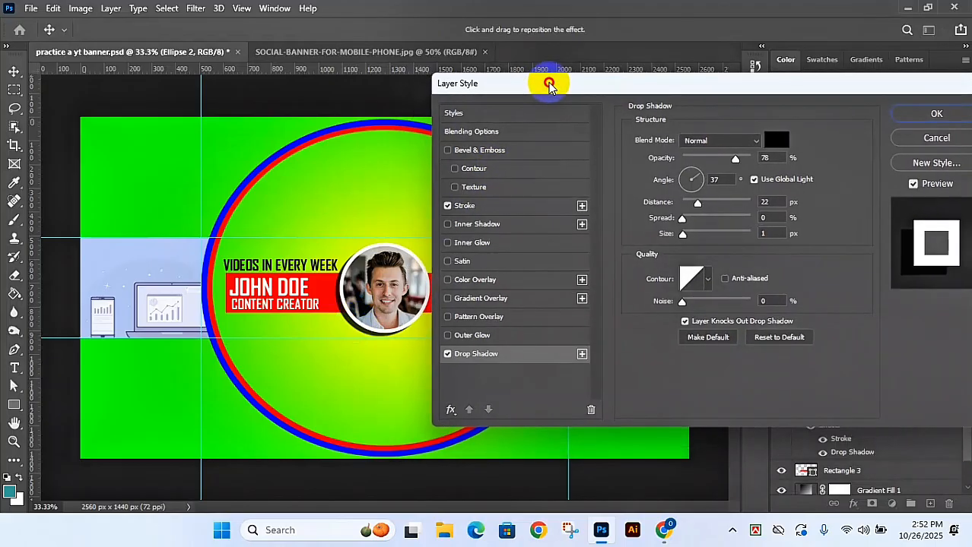
{"action": "left_click_drag", "start_coordinate": [384, 304], "coordinate": [350, 312]}
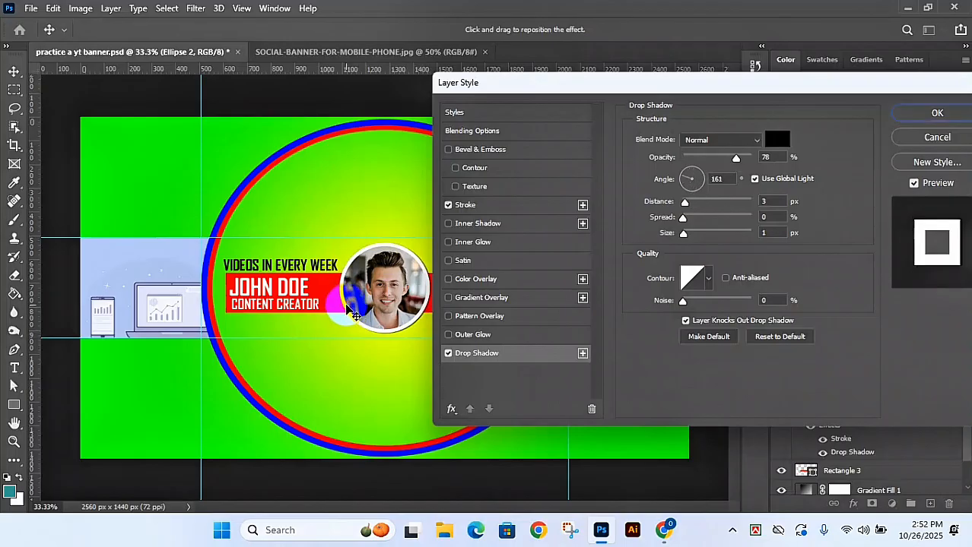
{"action": "left_click", "coordinate": [482, 362]}
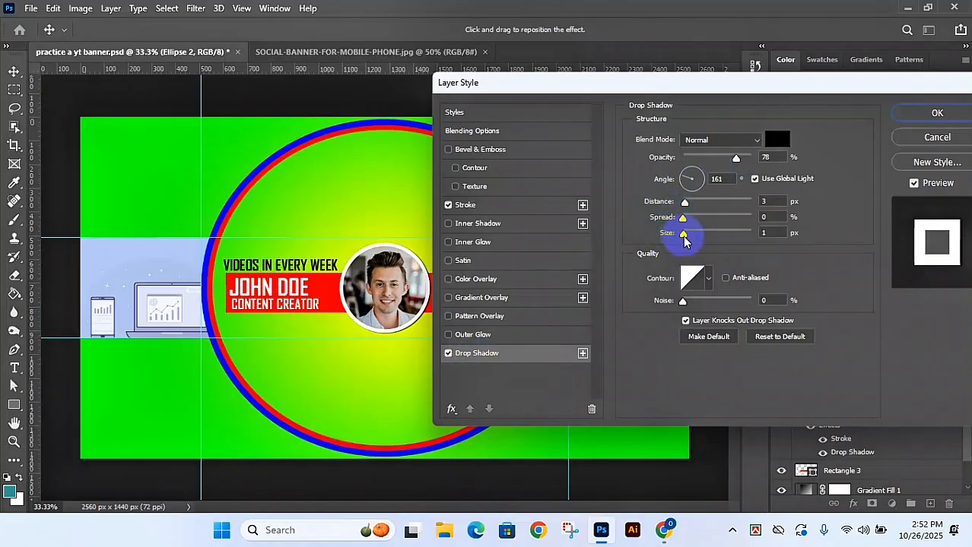
{"action": "left_click", "coordinate": [695, 139]}
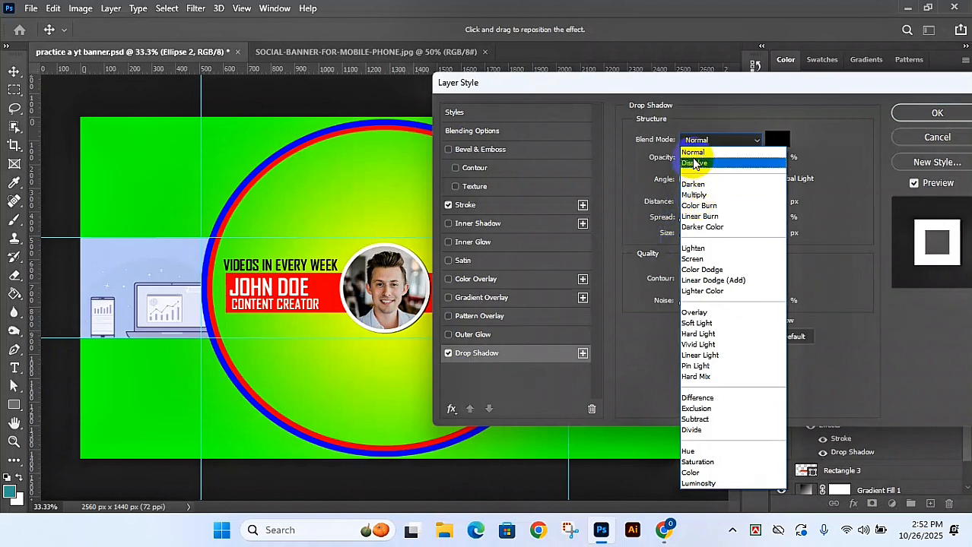
{"action": "left_click", "coordinate": [693, 152]}
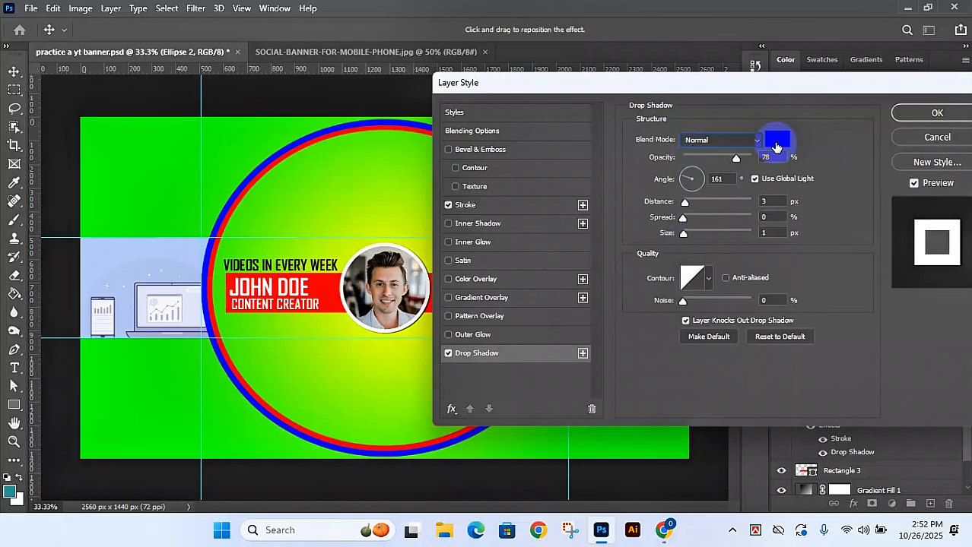
{"action": "left_click", "coordinate": [776, 146]}
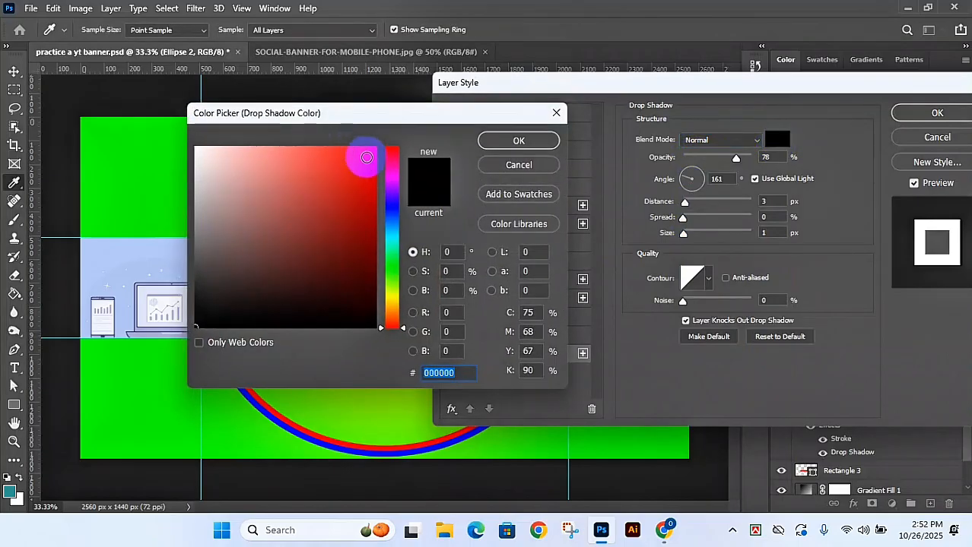
{"action": "left_click_drag", "start_coordinate": [367, 157], "coordinate": [394, 141]}
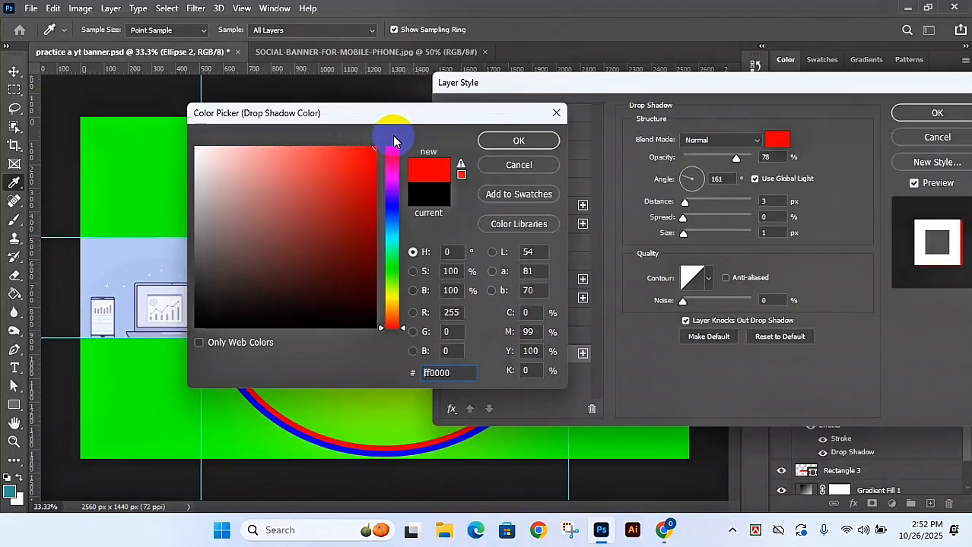
{"action": "left_click", "coordinate": [516, 164]}
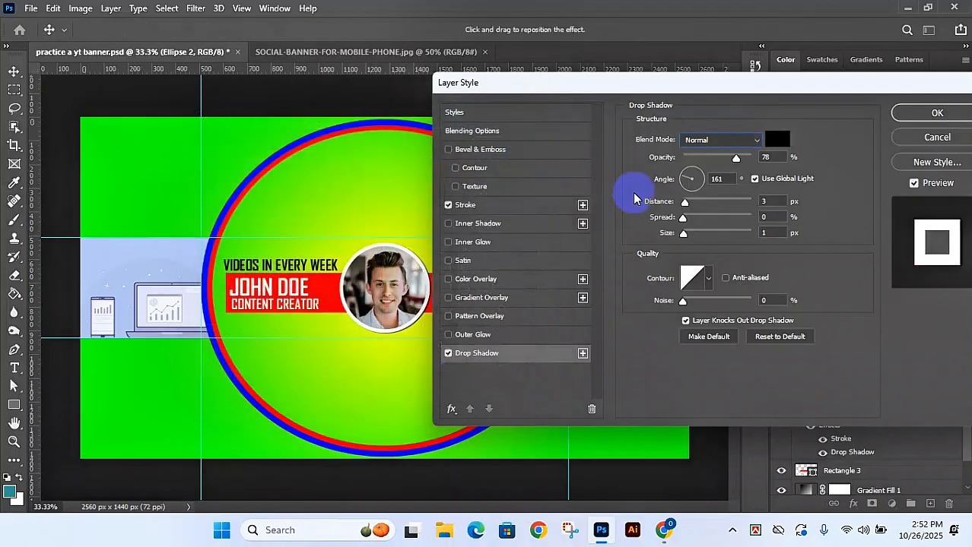
Step: Set the drop shadow's spread to 40% and size to 21 px, and apply the layer style
{"action": "left_click_drag", "start_coordinate": [683, 219], "coordinate": [755, 233]}
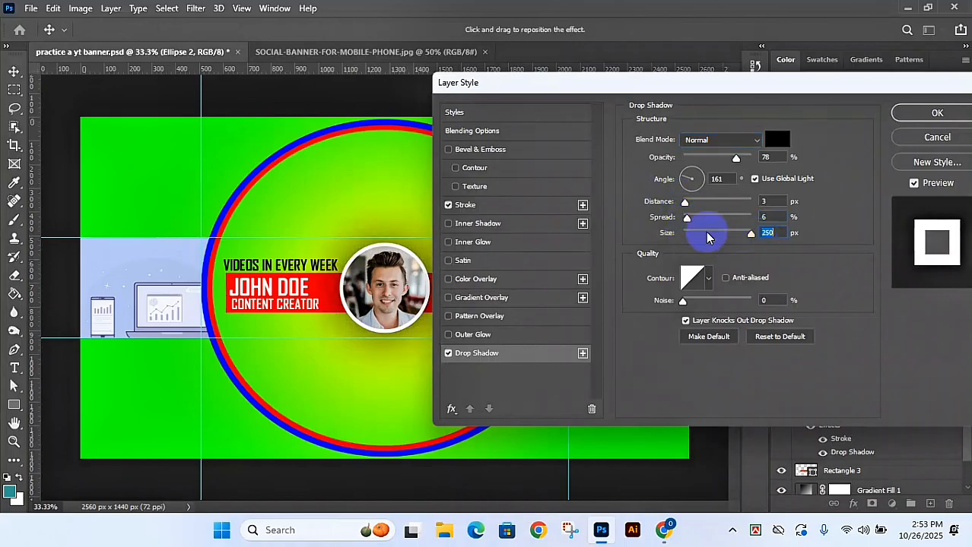
{"action": "mouse_move", "coordinate": [685, 220]}
{"action": "left_mouse_down"}
{"action": "mouse_move", "coordinate": [820, 221]}
{"action": "mouse_move", "coordinate": [702, 228]}
{"action": "mouse_move", "coordinate": [698, 219]}
{"action": "left_mouse_up"}
{"action": "left_click_drag", "start_coordinate": [749, 238], "coordinate": [711, 222]}
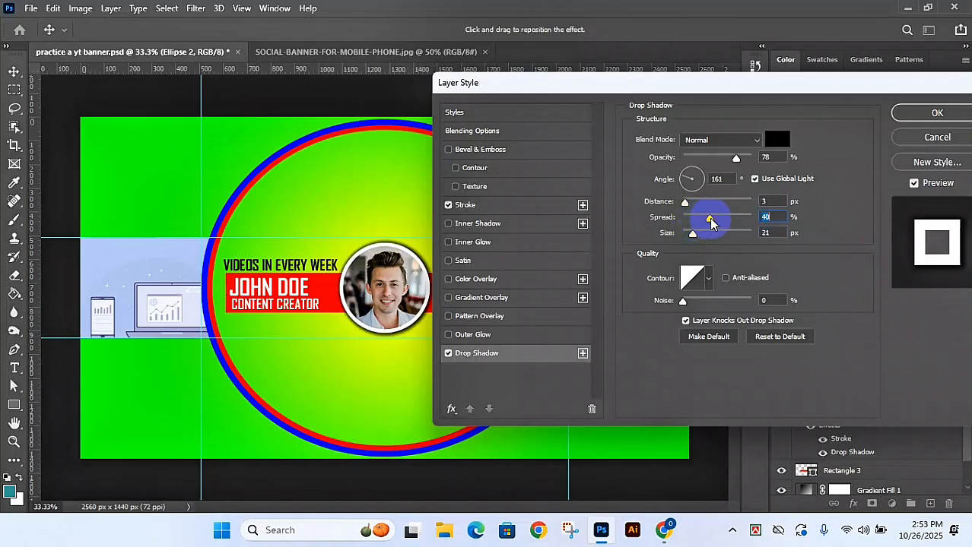
{"action": "left_click", "coordinate": [936, 112]}
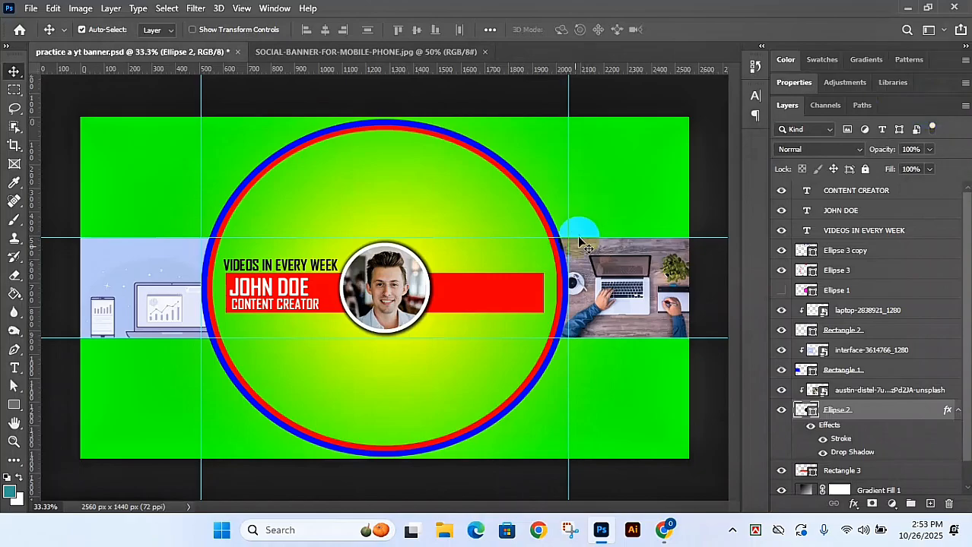
Step: Examine the portrait's stroke and shadow up close and compare the banner with the SOCIAL-BANNER-FOR-MOBILE-PHONE.jpg reference
{"action": "left_click", "coordinate": [359, 294], "text": "ctrl"}
{"action": "left_click", "coordinate": [359, 294], "text": "ctrl"}
{"action": "left_click", "coordinate": [359, 294], "text": "ctrl"}
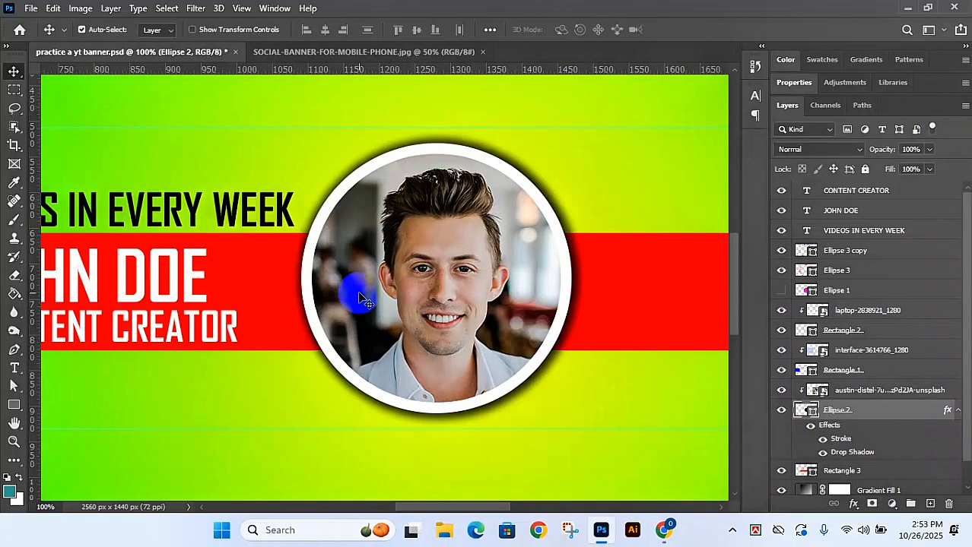
{"action": "key", "text": "ctrl+0"}
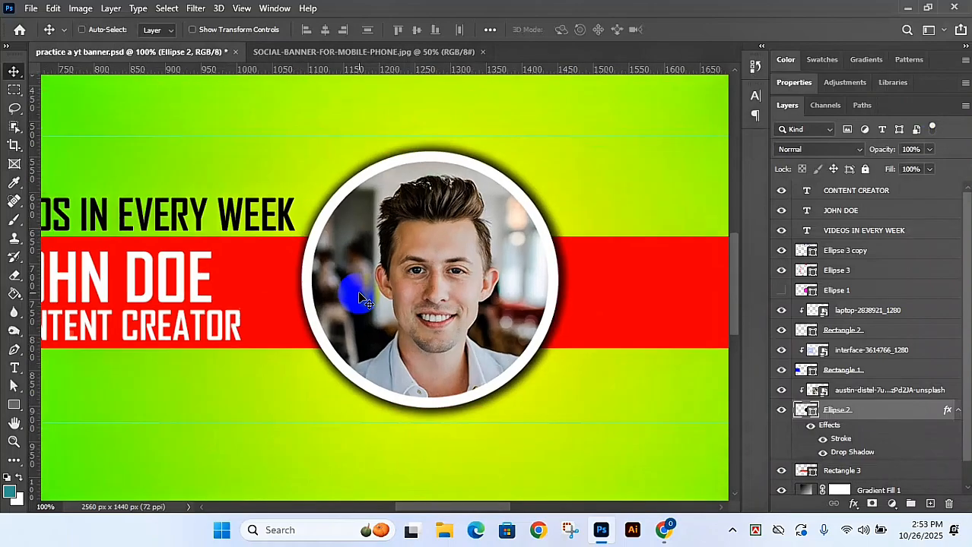
{"action": "left_click", "coordinate": [297, 53]}
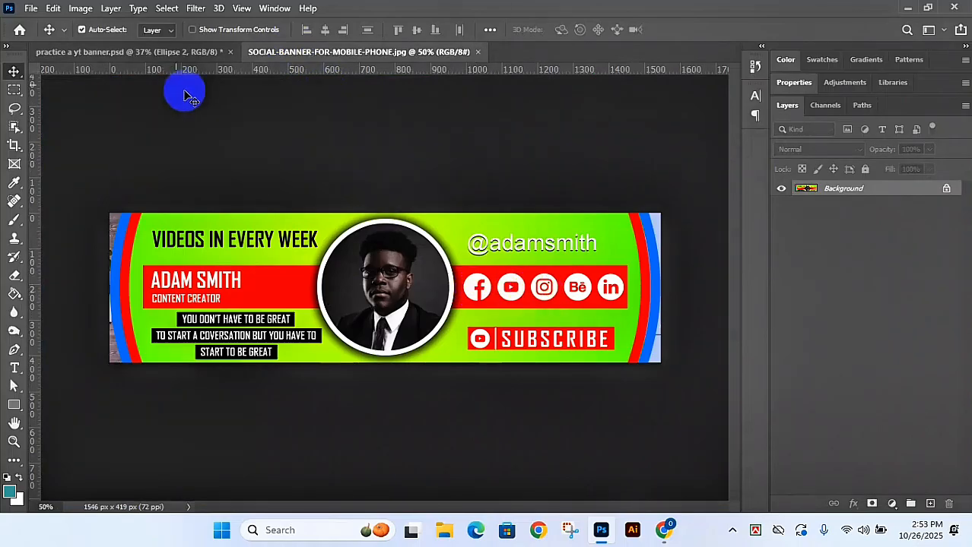
{"action": "left_click", "coordinate": [141, 52]}
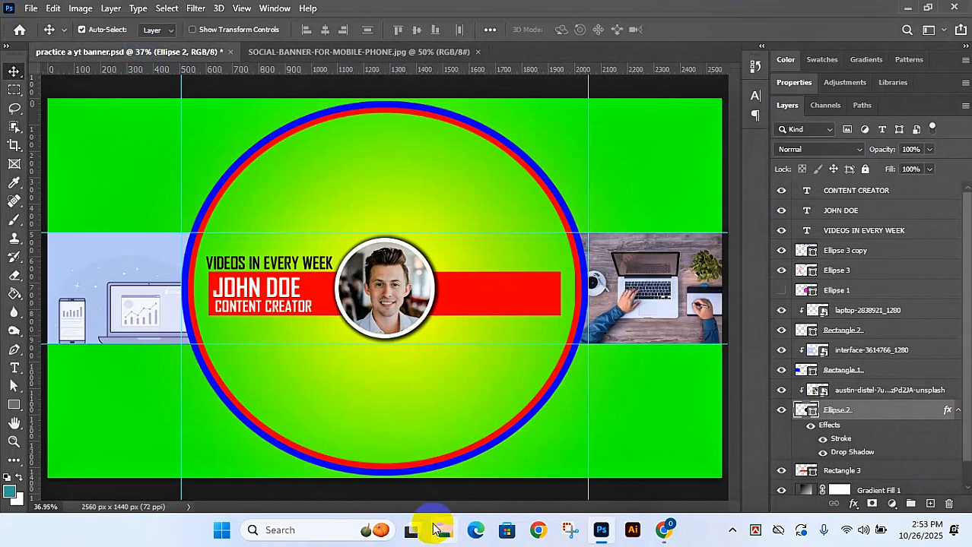
Step: Switch to File Explorer and open the yt banner design folder in Downloads
{"action": "left_click", "coordinate": [451, 544]}
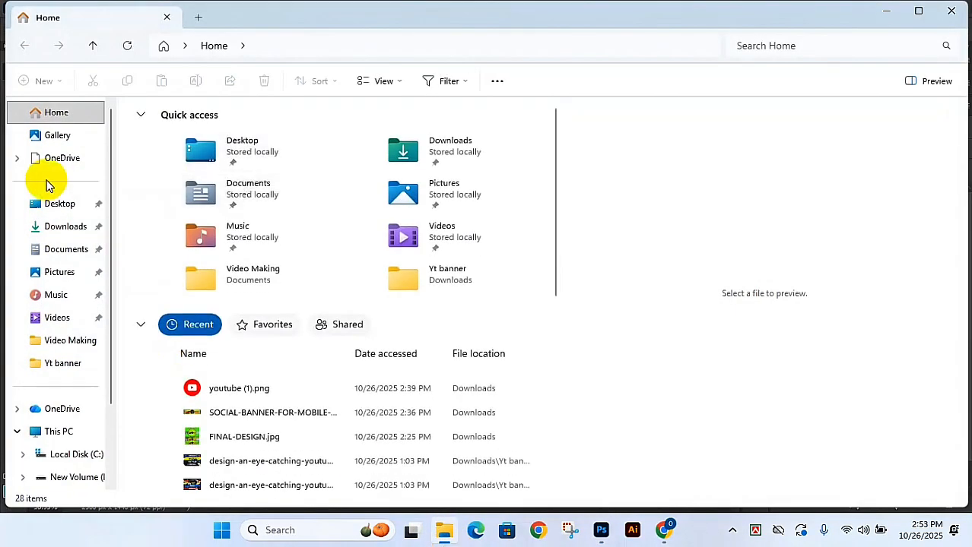
{"action": "left_click", "coordinate": [54, 234]}
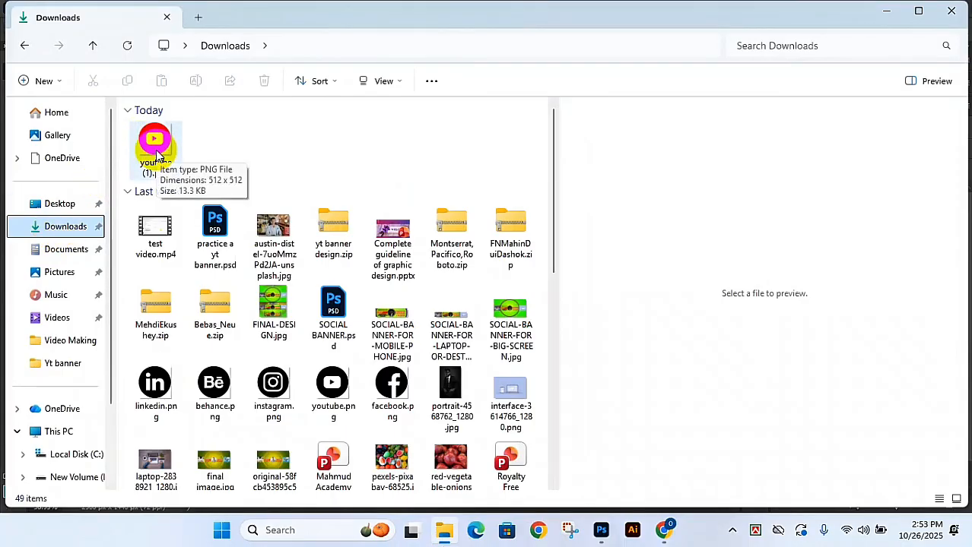
{"action": "scroll", "coordinate": [360, 229], "scroll_direction": "down", "scroll_amount": 4}
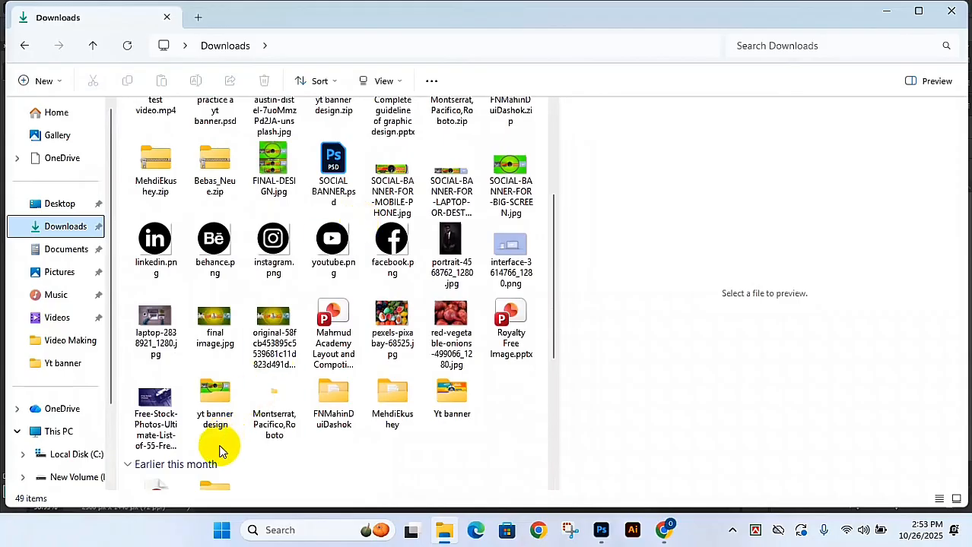
{"action": "double_click", "coordinate": [210, 409]}
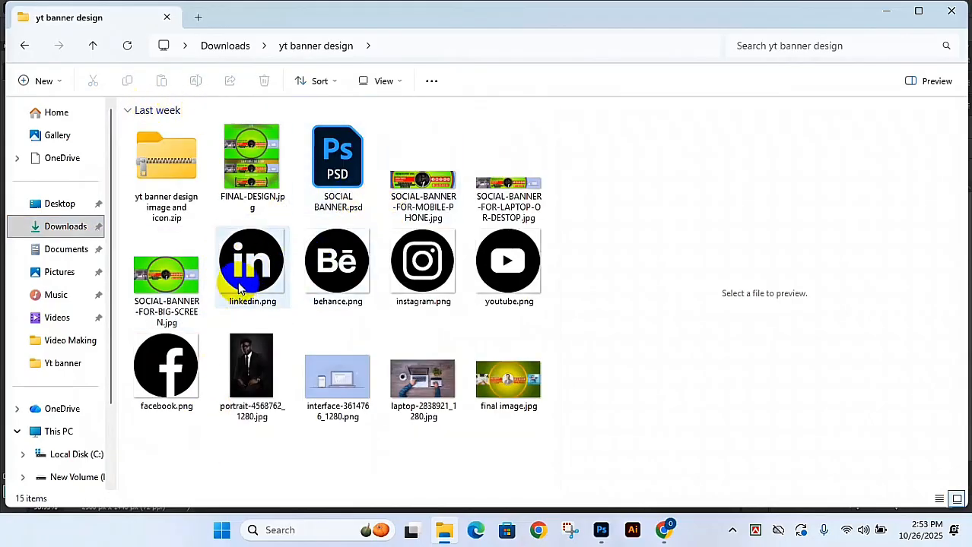
Step: Preview the linkedin.png, behance.png, instagram.png and youtube.png icon files
{"action": "left_click", "coordinate": [254, 281]}
{"action": "left_click", "coordinate": [318, 283]}
{"action": "left_click", "coordinate": [417, 295]}
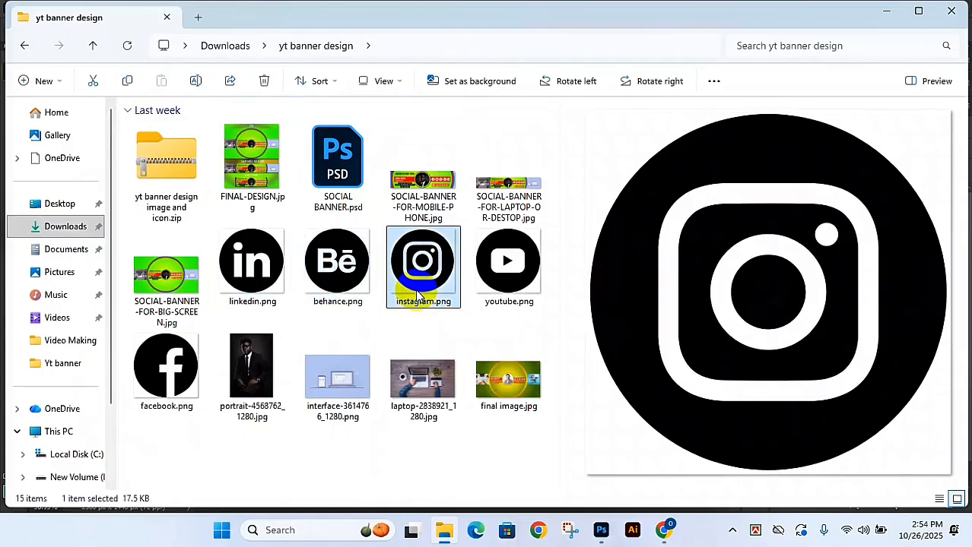
{"action": "left_click", "coordinate": [484, 286]}
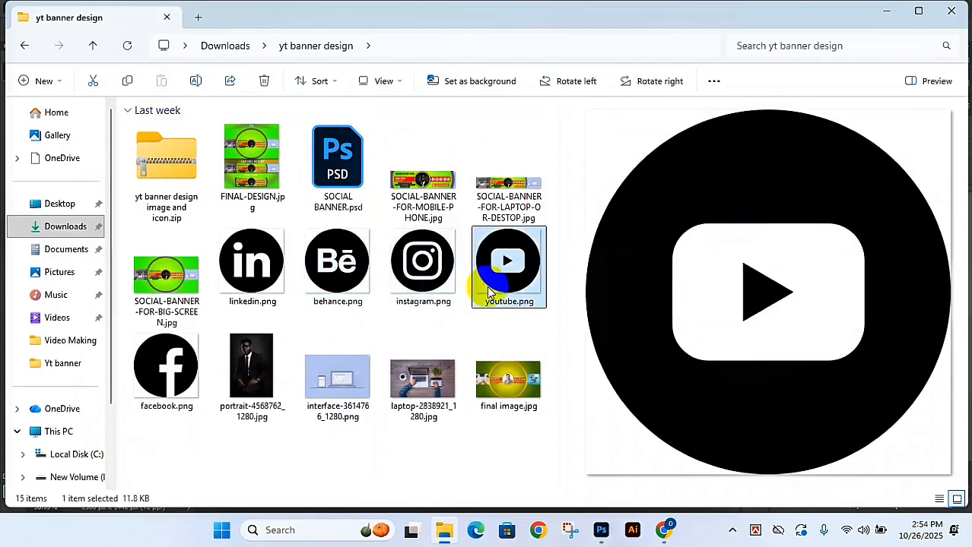
Step: Switch to Photoshop and place linkedin.png from Downloads as an embedded image at 100% scale in the banner
{"action": "left_click", "coordinate": [601, 530]}
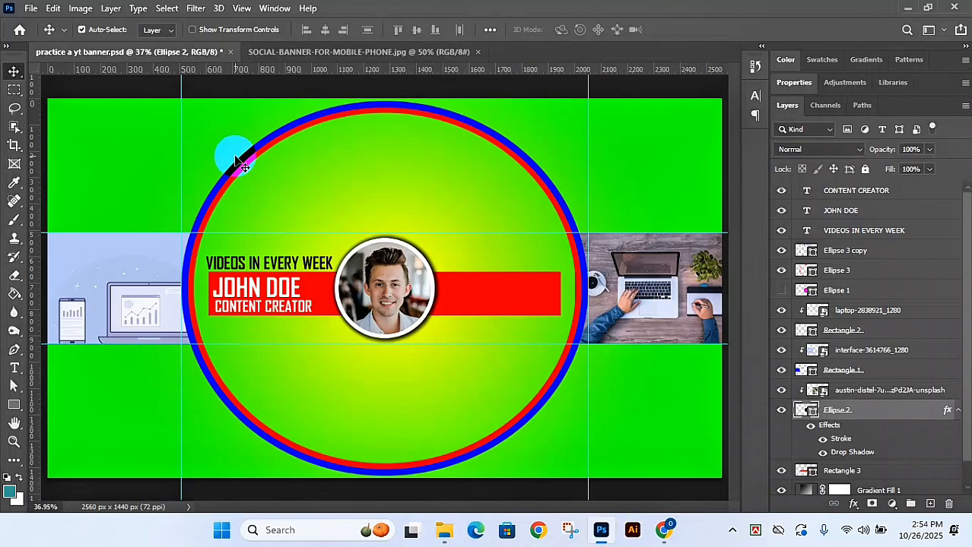
{"action": "left_click", "coordinate": [32, 7]}
{"action": "left_click", "coordinate": [47, 293]}
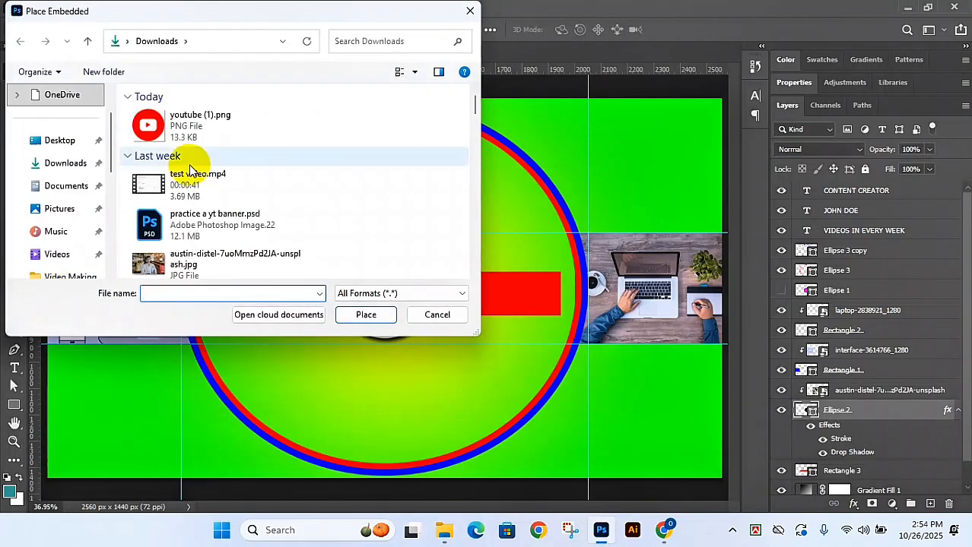
{"action": "scroll", "coordinate": [190, 171], "scroll_direction": "down", "scroll_amount": 5}
{"action": "scroll", "coordinate": [191, 171], "scroll_direction": "down", "scroll_amount": 3}
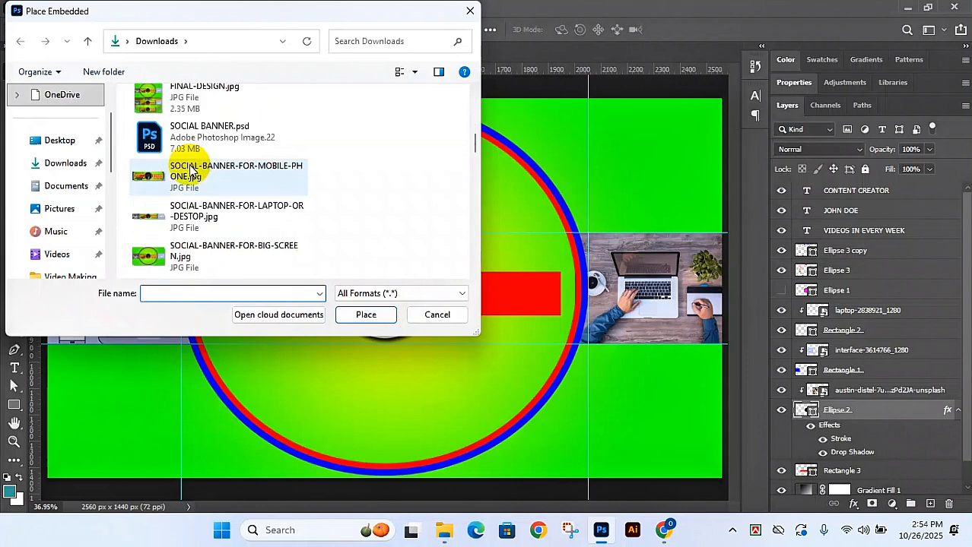
{"action": "scroll", "coordinate": [190, 171], "scroll_direction": "down", "scroll_amount": 3}
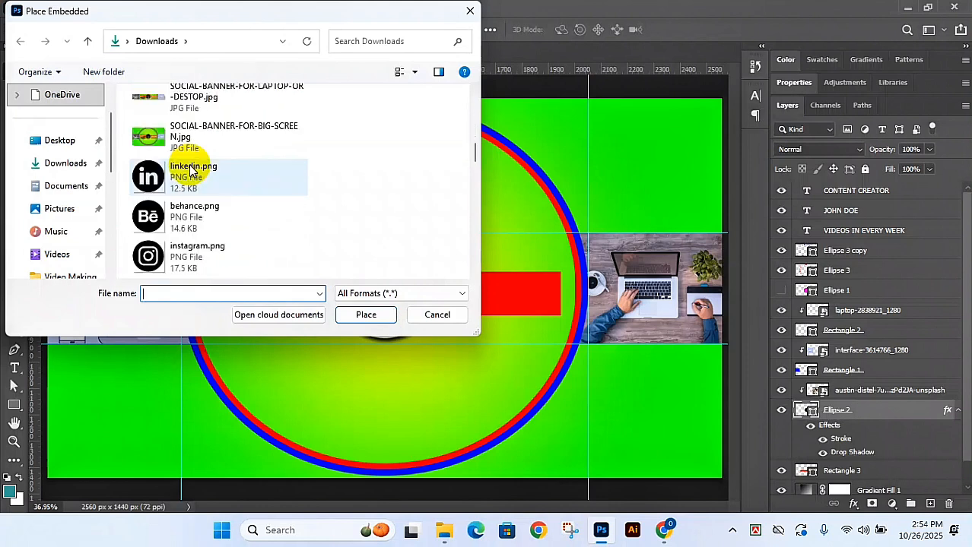
{"action": "left_click", "coordinate": [192, 171]}
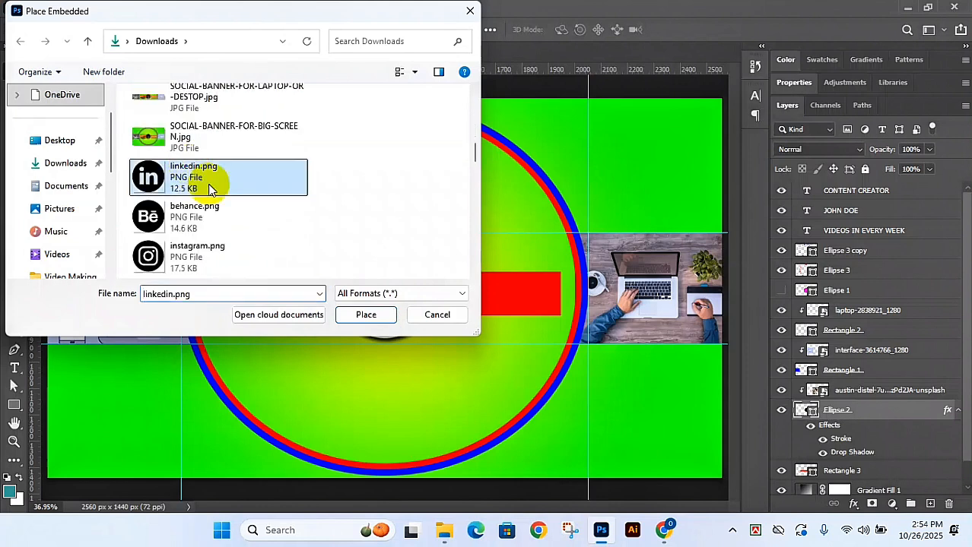
{"action": "left_click", "coordinate": [363, 316]}
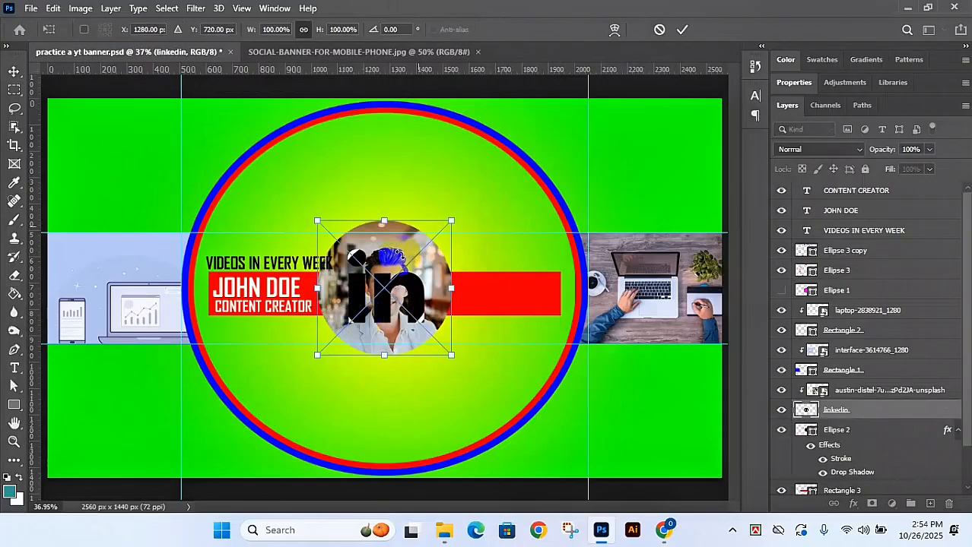
{"action": "left_click", "coordinate": [681, 29]}
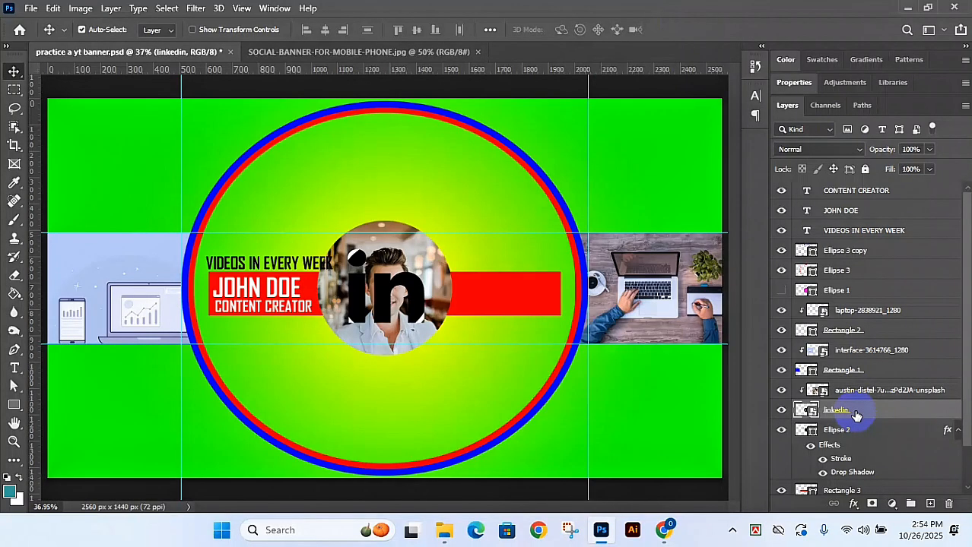
Step: Move the linkedin layer to the top of the layer stack and clip the portrait photo to Ellipse 2 again
{"action": "left_click_drag", "start_coordinate": [856, 413], "coordinate": [846, 189]}
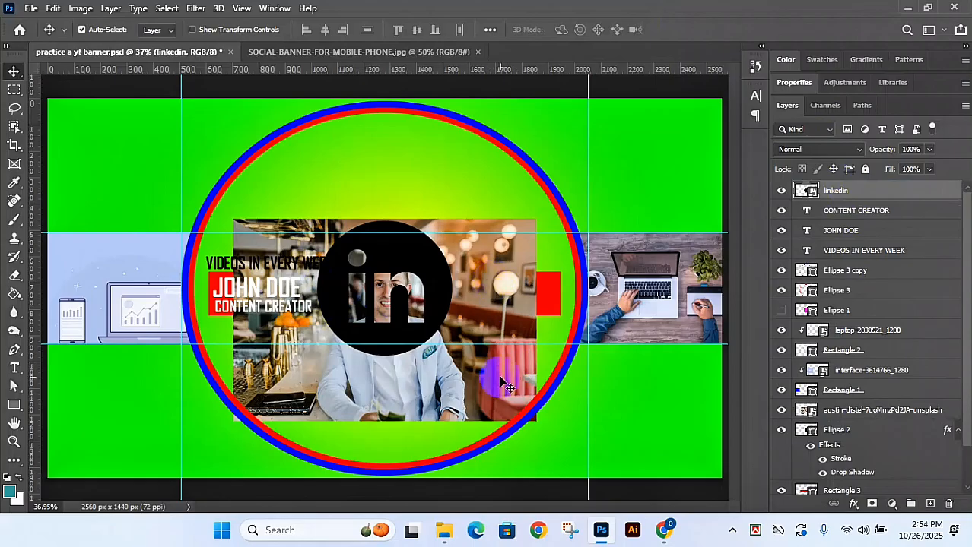
{"action": "left_click", "coordinate": [846, 412]}
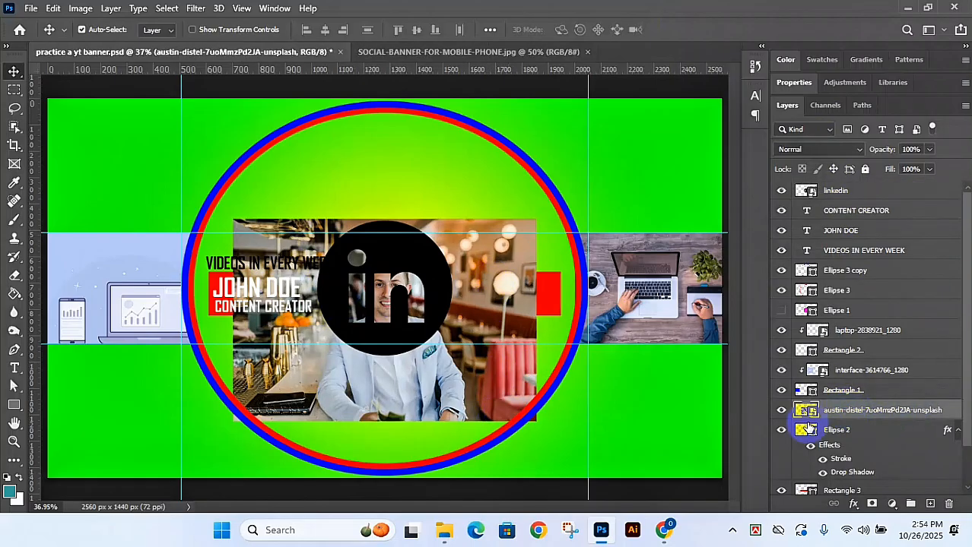
{"action": "left_click", "coordinate": [859, 417], "text": "alt"}
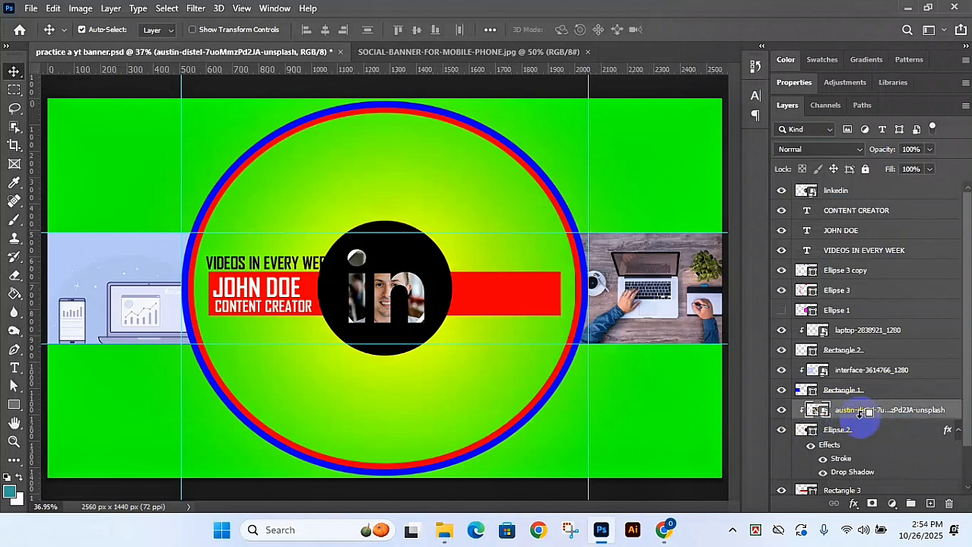
Step: Delete the linkedin layer from the banner
{"action": "left_click", "coordinate": [856, 192]}
{"action": "key", "text": "Delete"}
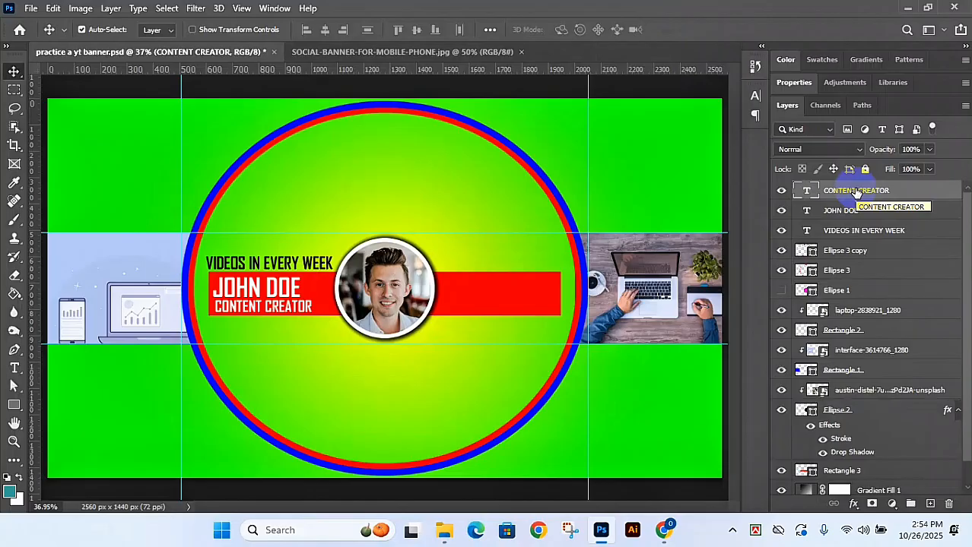
Step: Select the linkedin, behance, instagram, youtube and facebook PNG files in File Explorer and place all five in the Photoshop banner at 100% scale
{"action": "left_click", "coordinate": [443, 529]}
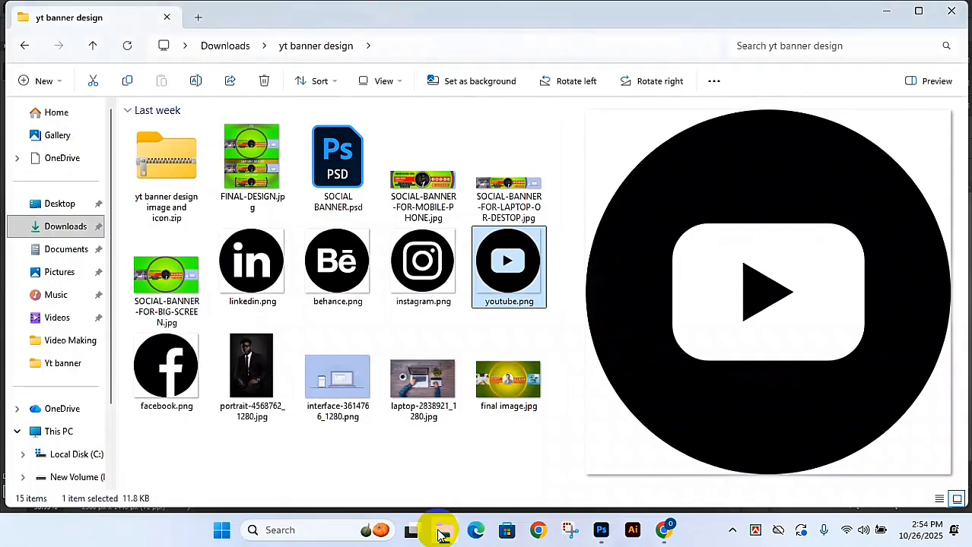
{"action": "left_click", "coordinate": [221, 282]}
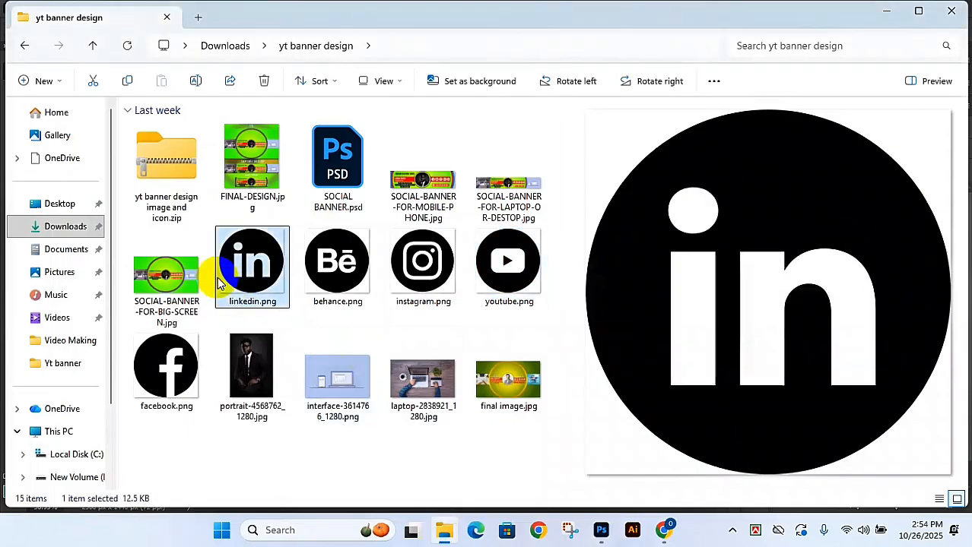
{"action": "left_click", "coordinate": [181, 368], "text": "shift"}
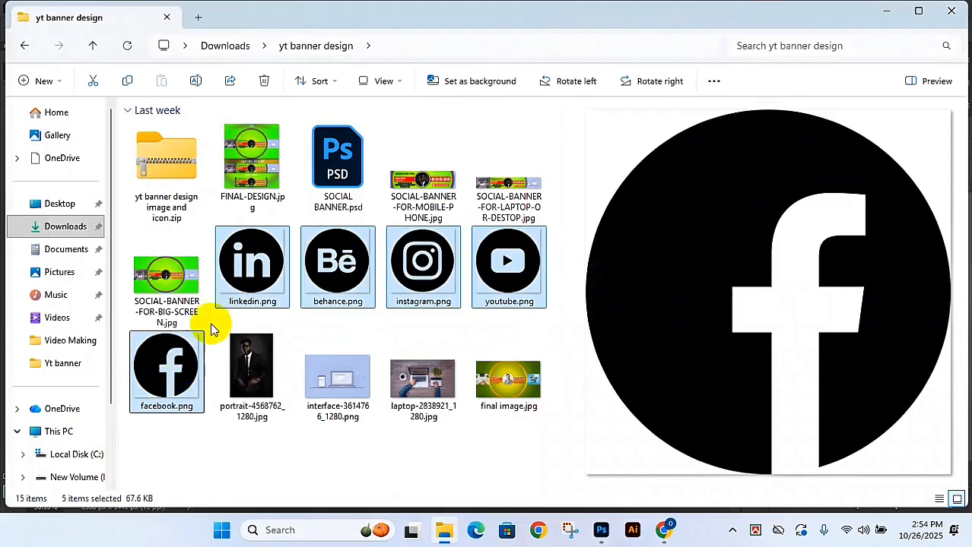
{"action": "left_click_drag", "start_coordinate": [254, 262], "coordinate": [339, 179]}
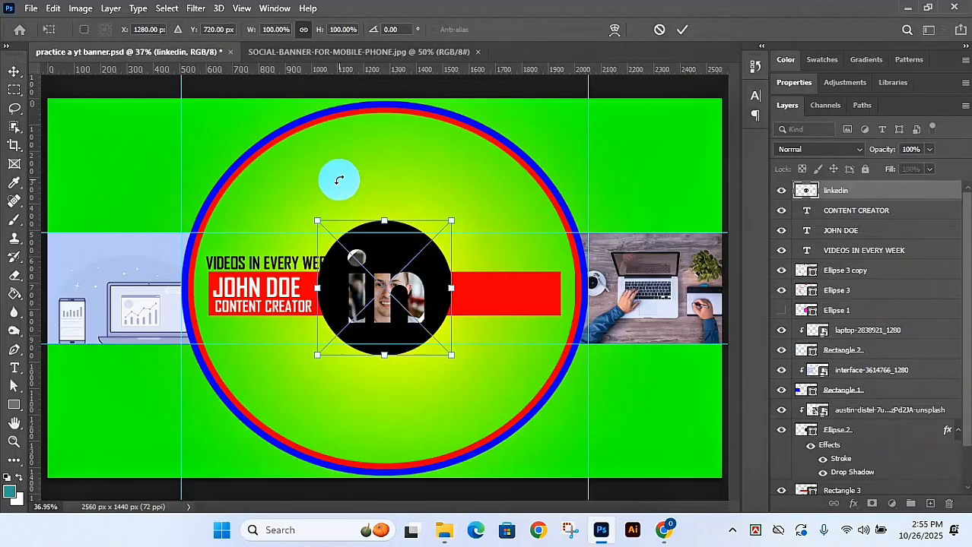
{"action": "left_click", "coordinate": [681, 30]}
{"action": "left_click", "coordinate": [678, 35]}
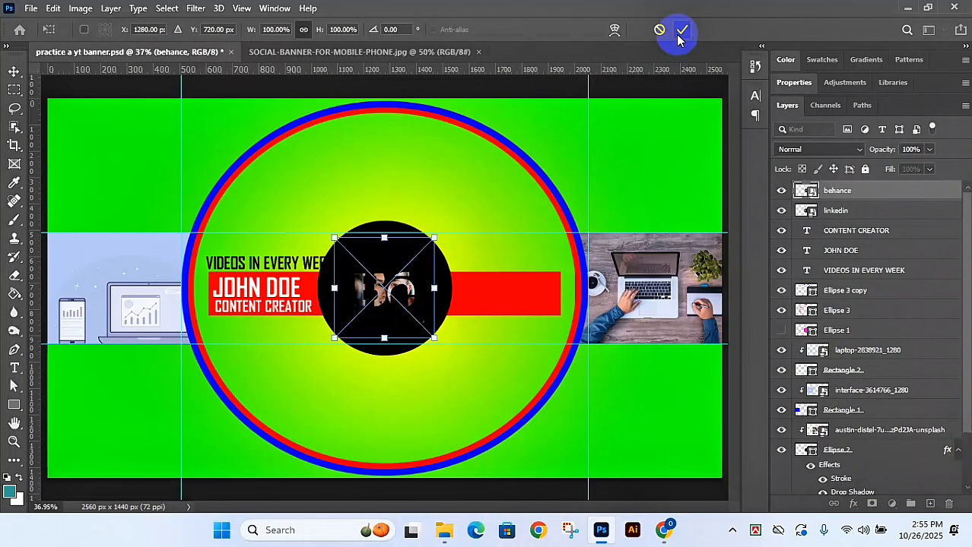
{"action": "left_click", "coordinate": [679, 37]}
{"action": "left_click", "coordinate": [679, 36]}
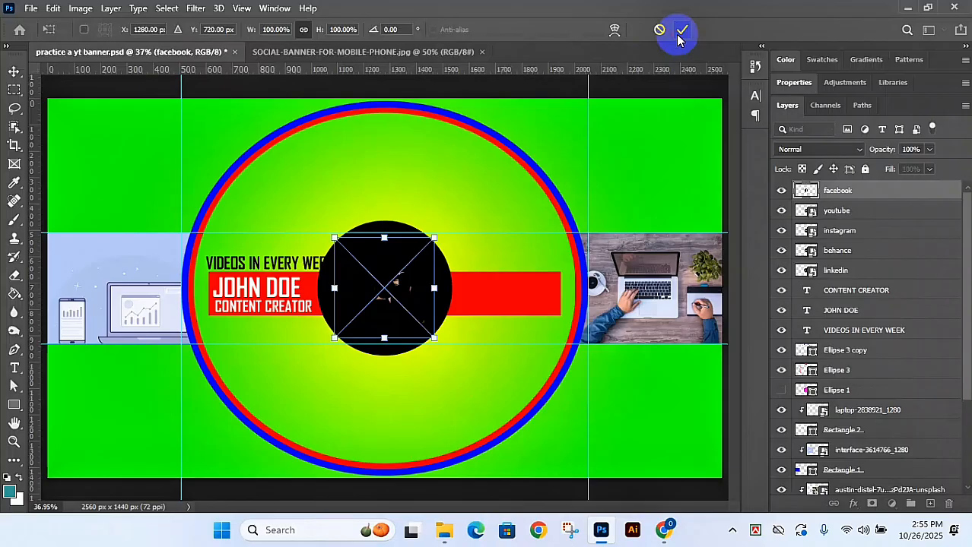
{"action": "left_click", "coordinate": [679, 36]}
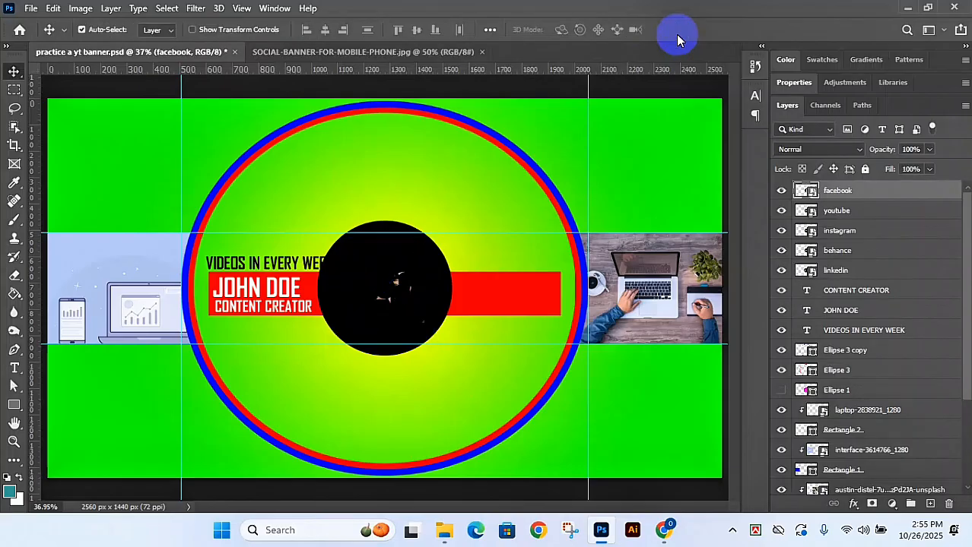
Step: Undo the placement of the five social media icons
{"action": "key", "text": "ctrl+z"}
{"action": "key", "text": "ctrl+z"}
{"action": "key", "text": "ctrl+z"}
{"action": "key", "text": "ctrl+z"}
{"action": "key", "text": "ctrl+z"}
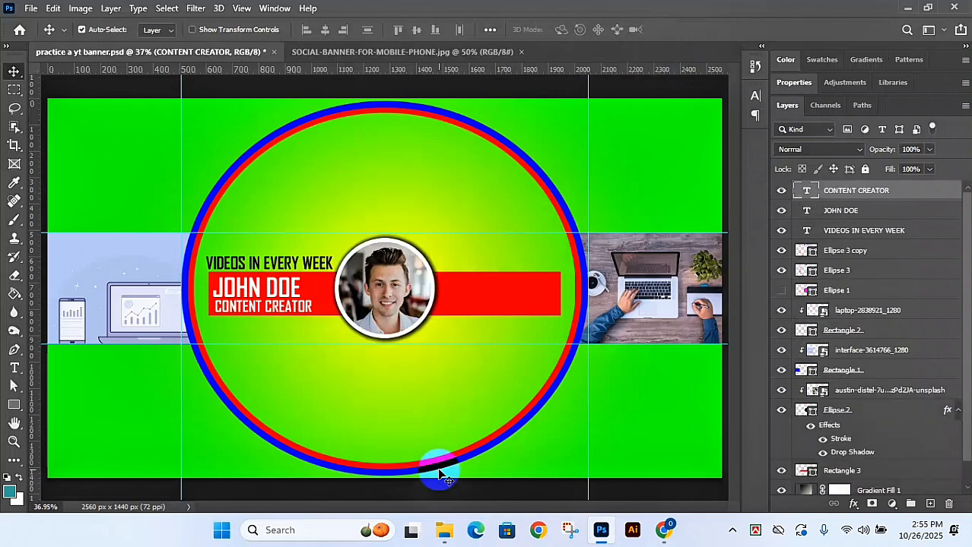
Step: Bring the five selected social media icon files from File Explorer into the Photoshop banner and commit each placement at its default size
{"action": "left_click", "coordinate": [447, 532]}
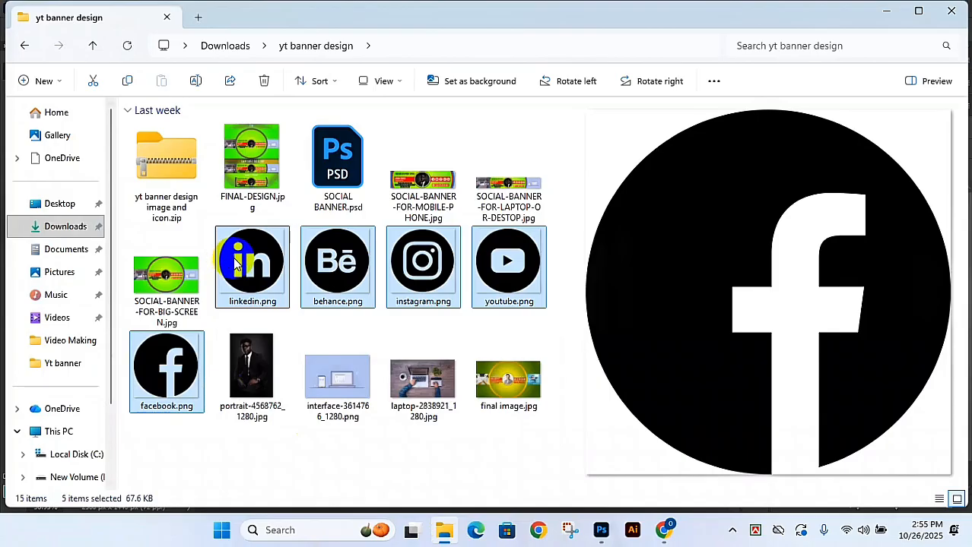
{"action": "left_click_drag", "start_coordinate": [235, 263], "coordinate": [623, 199]}
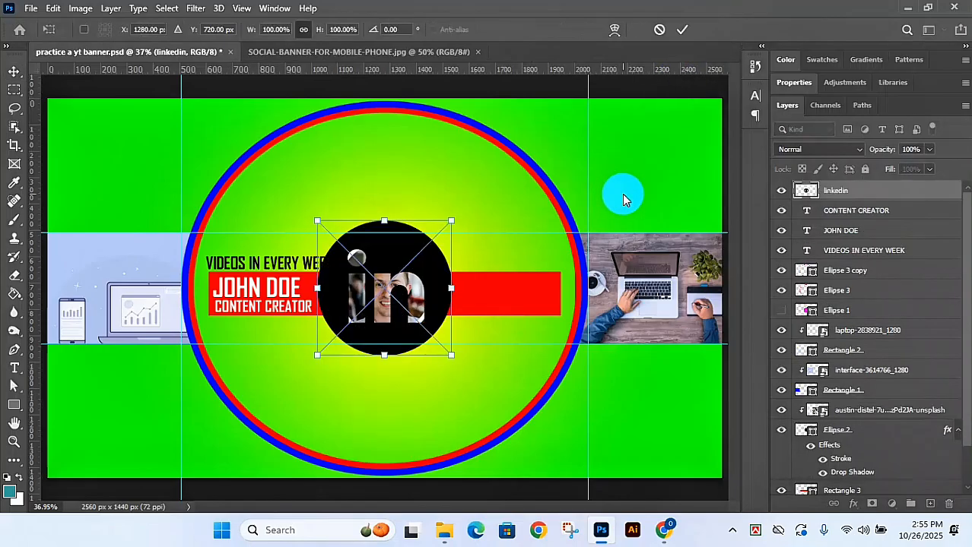
{"action": "left_click", "coordinate": [682, 30]}
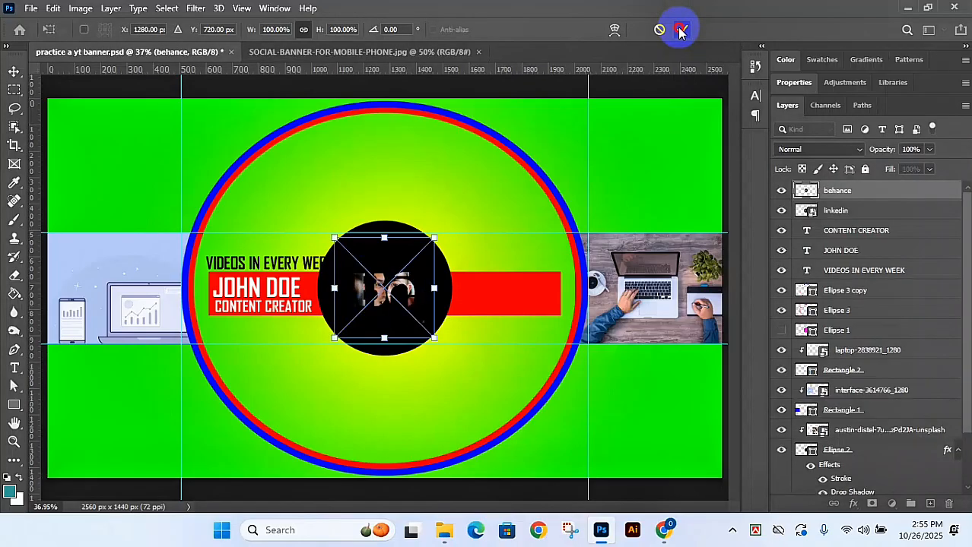
{"action": "left_click", "coordinate": [680, 29]}
{"action": "left_click", "coordinate": [680, 29]}
{"action": "left_click", "coordinate": [680, 29]}
{"action": "left_click", "coordinate": [680, 30]}
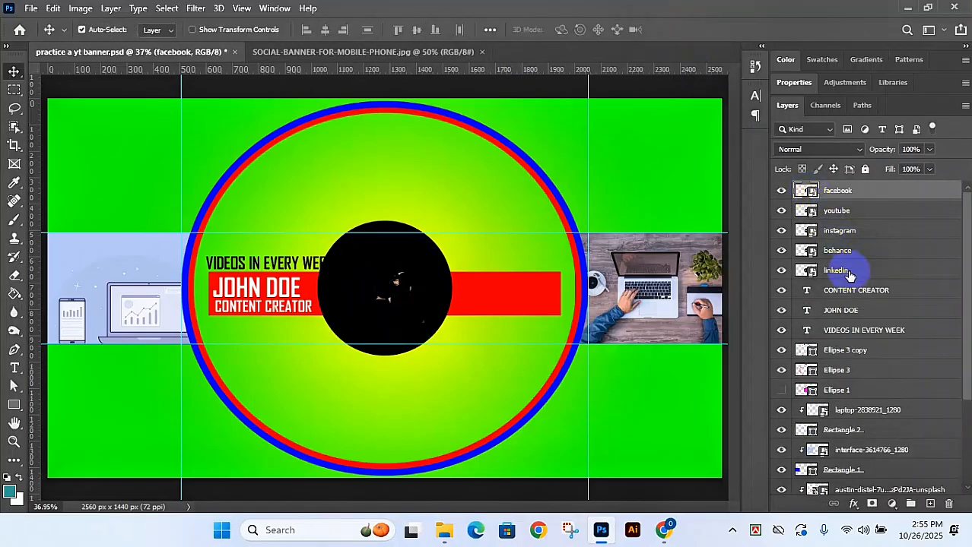
Step: Scale the facebook, youtube, instagram, behance and linkedin layers together to 20% and move them onto the red bar just right of the portrait
{"action": "left_click", "coordinate": [849, 275], "text": "shift"}
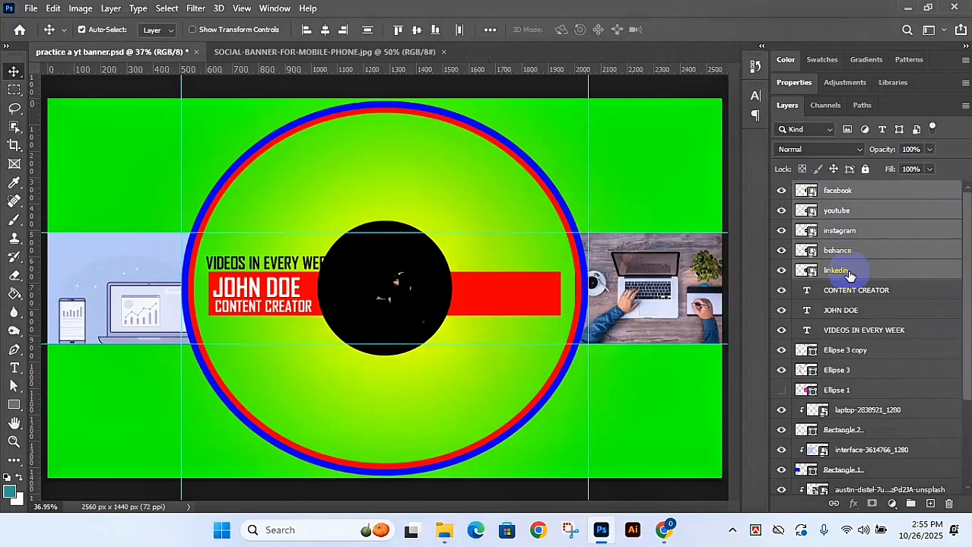
{"action": "left_click", "coordinate": [849, 193]}
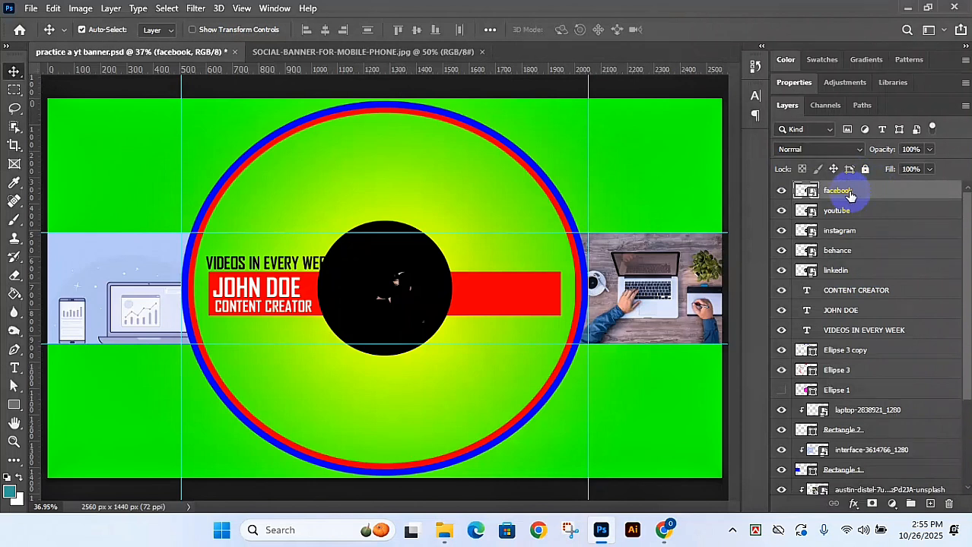
{"action": "left_click", "coordinate": [836, 270], "text": "shift"}
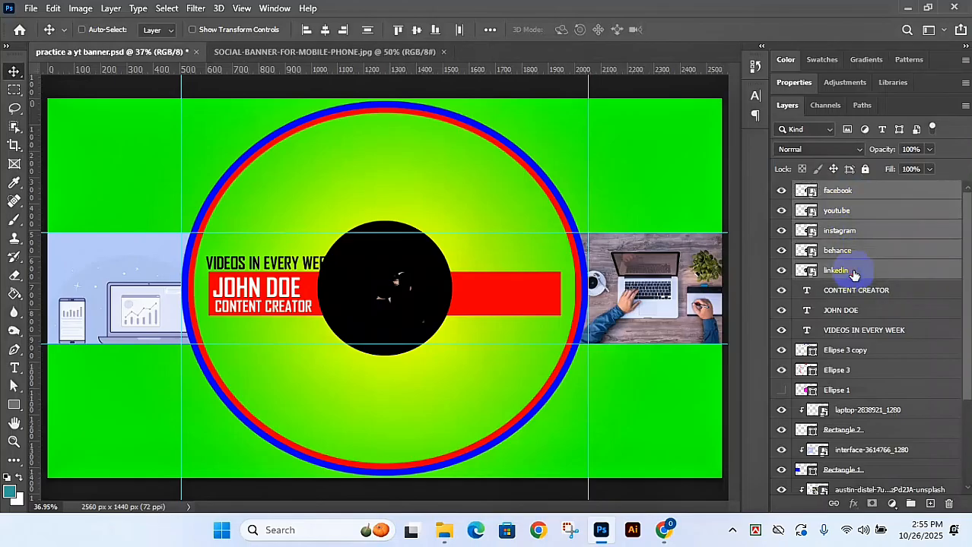
{"action": "key", "text": "ctrl+t"}
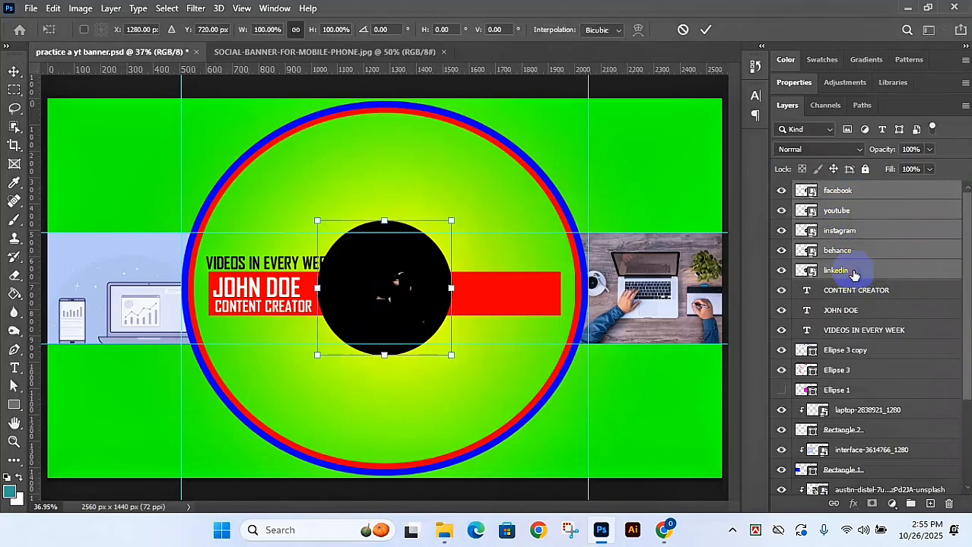
{"action": "left_click", "coordinate": [259, 30]}
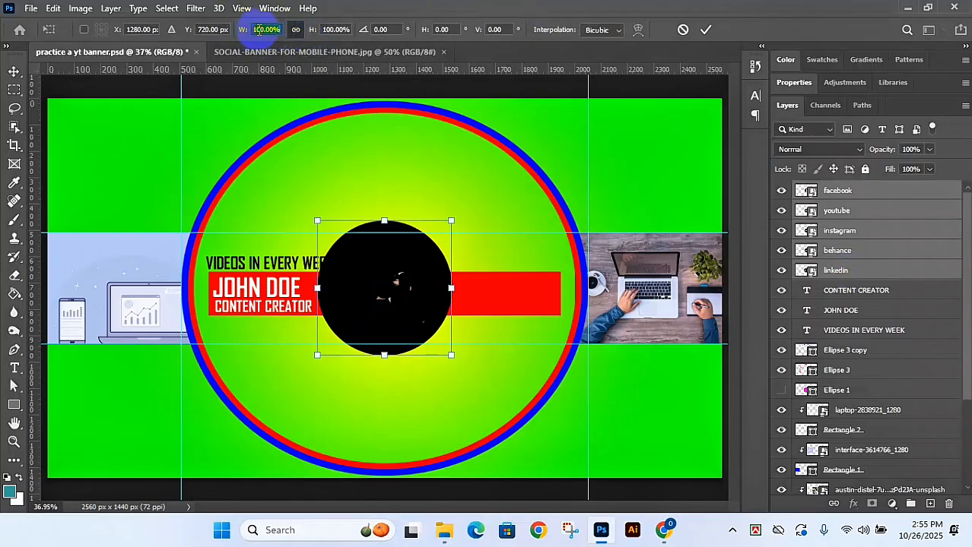
{"action": "key", "text": "Down"}
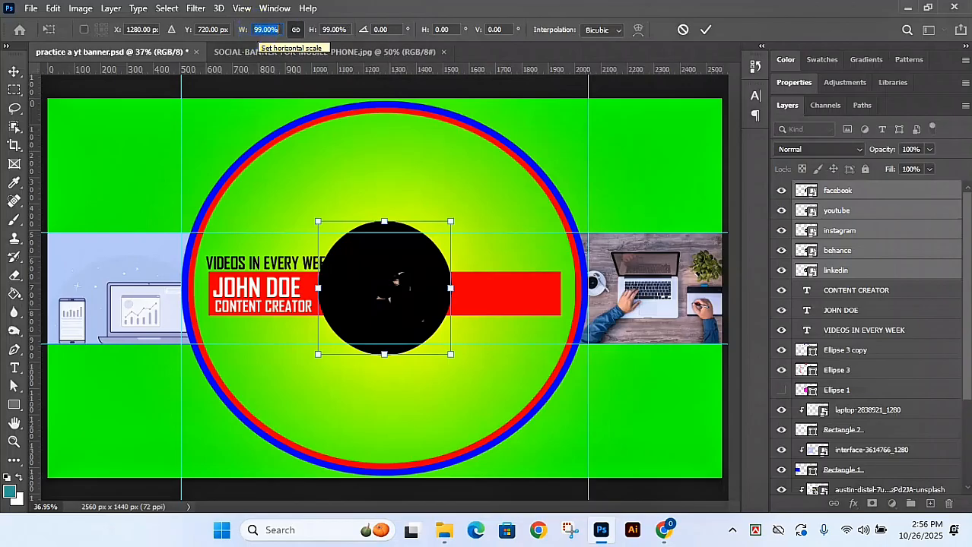
{"action": "type", "text": "20"}
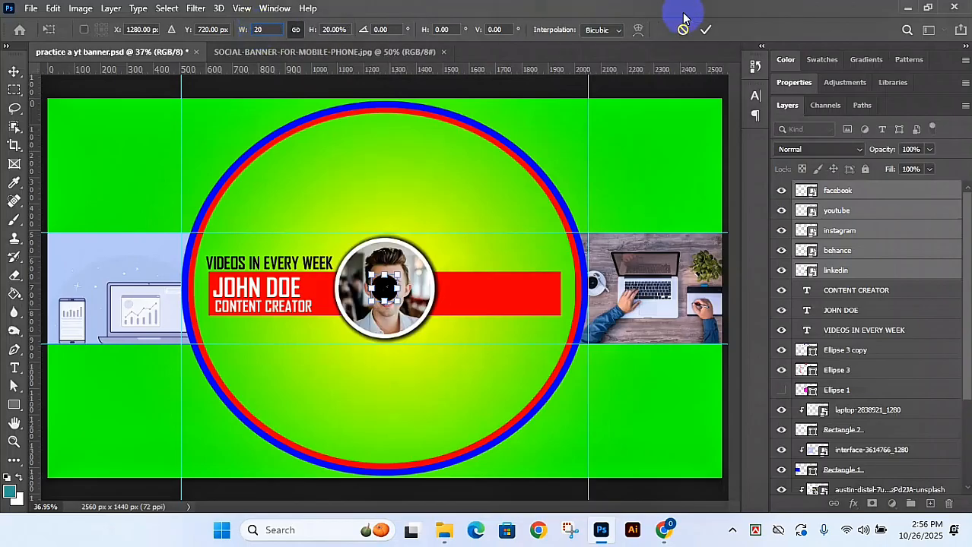
{"action": "left_click", "coordinate": [706, 30]}
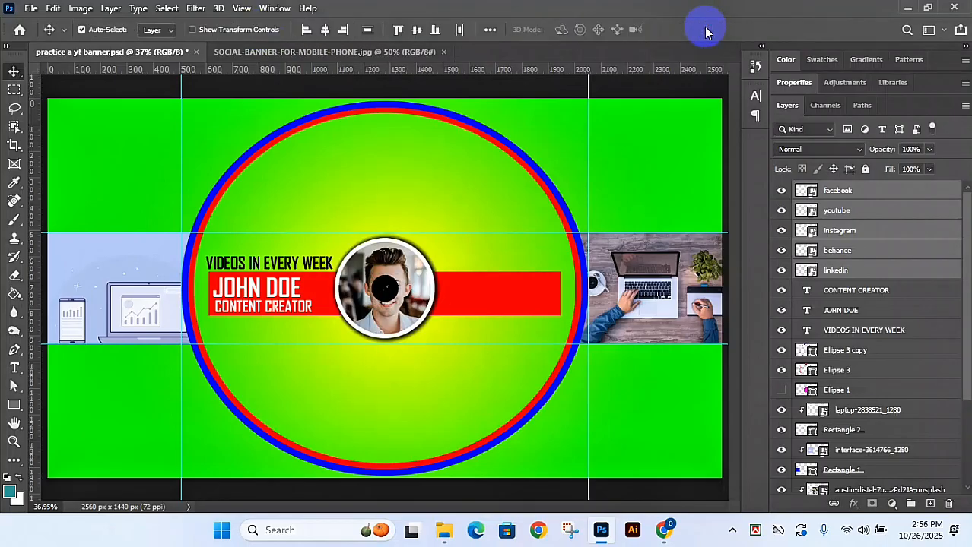
{"action": "left_click_drag", "start_coordinate": [394, 295], "coordinate": [458, 300]}
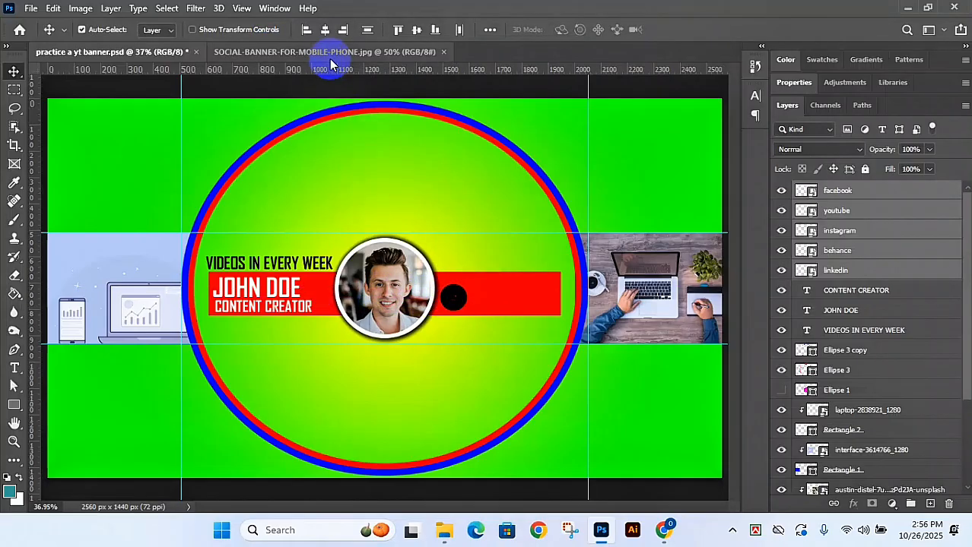
Step: Check the icon row in the SOCIAL-BANNER-FOR-MOBILE-PHONE.jpg reference and group the banner's five icon layers
{"action": "left_click", "coordinate": [329, 53]}
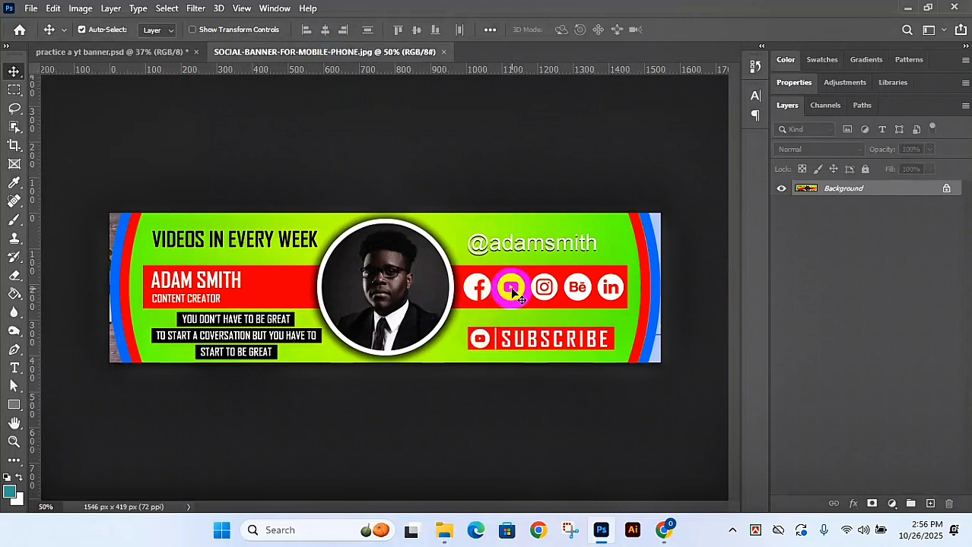
{"action": "left_click", "coordinate": [72, 53]}
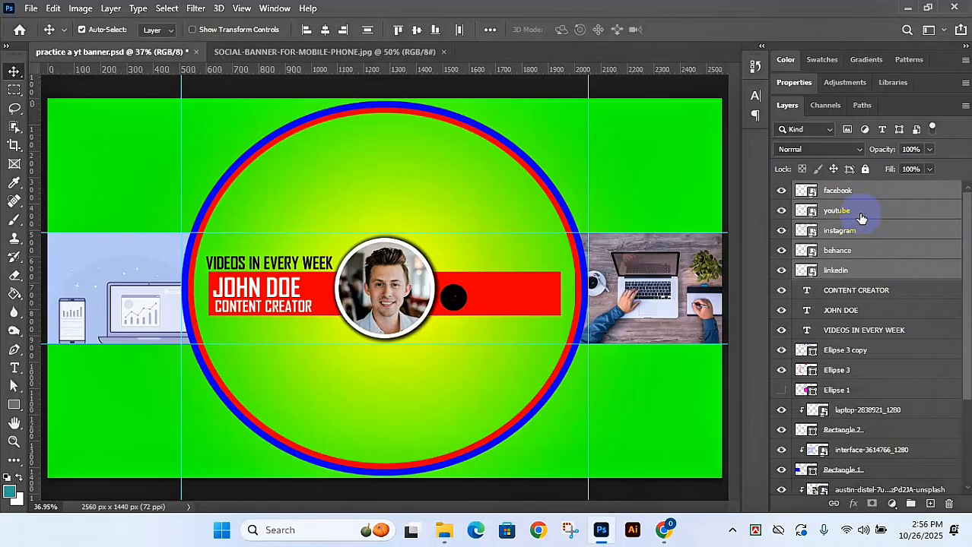
{"action": "key", "text": "ctrl+g"}
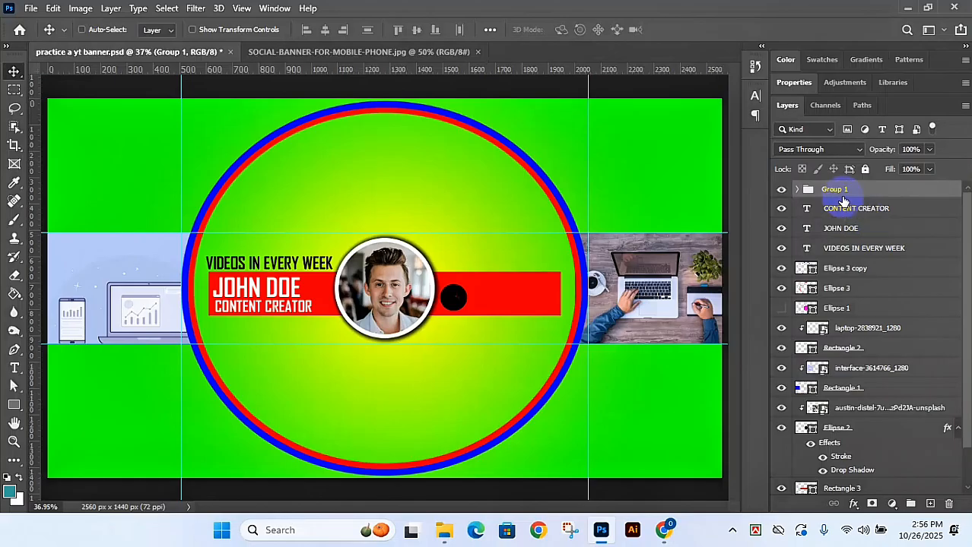
Step: Ungroup and regroup the facebook, youtube, instagram, behance and linkedin layers, and rename the group ICON
{"action": "key", "text": "ctrl+shift+g"}
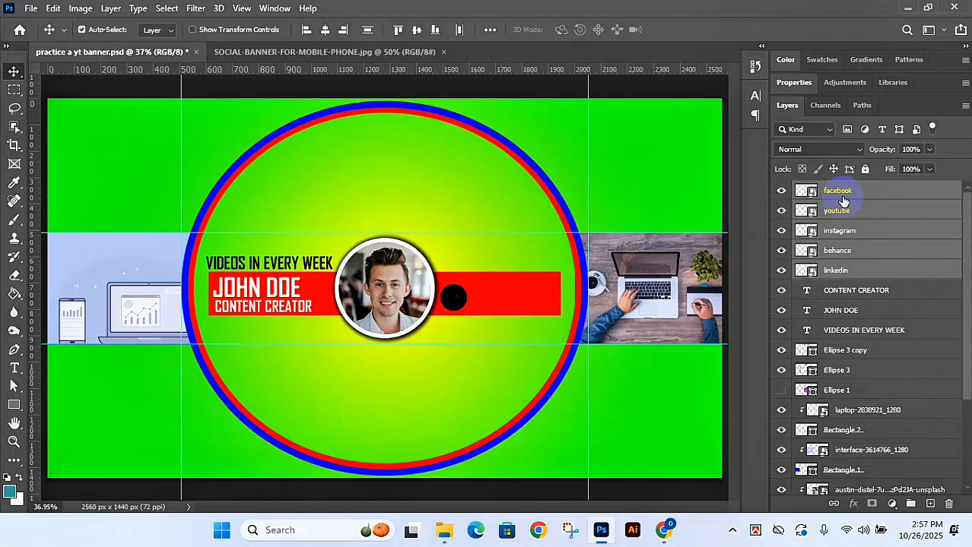
{"action": "key", "text": "ctrl"}
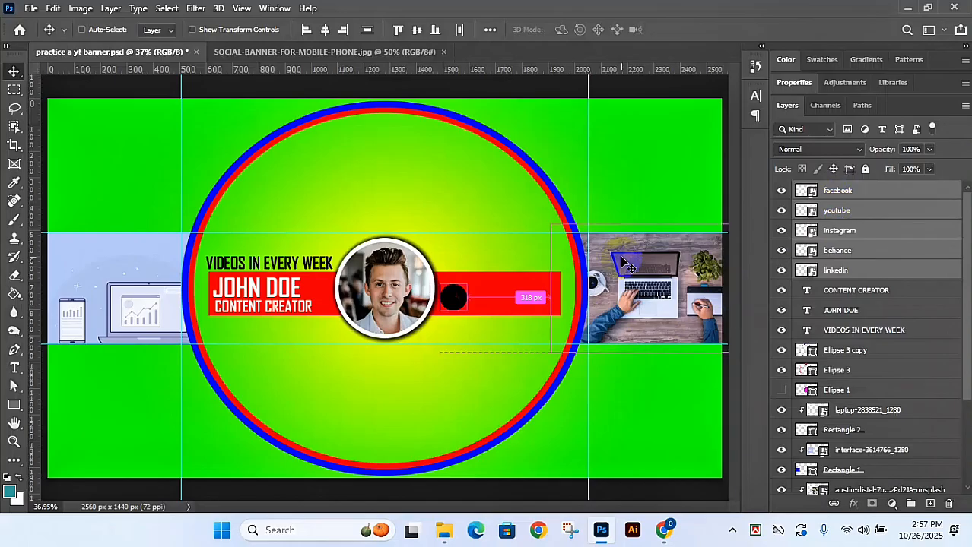
{"action": "key", "text": "ctrl+g"}
{"action": "double_click", "coordinate": [836, 190]}
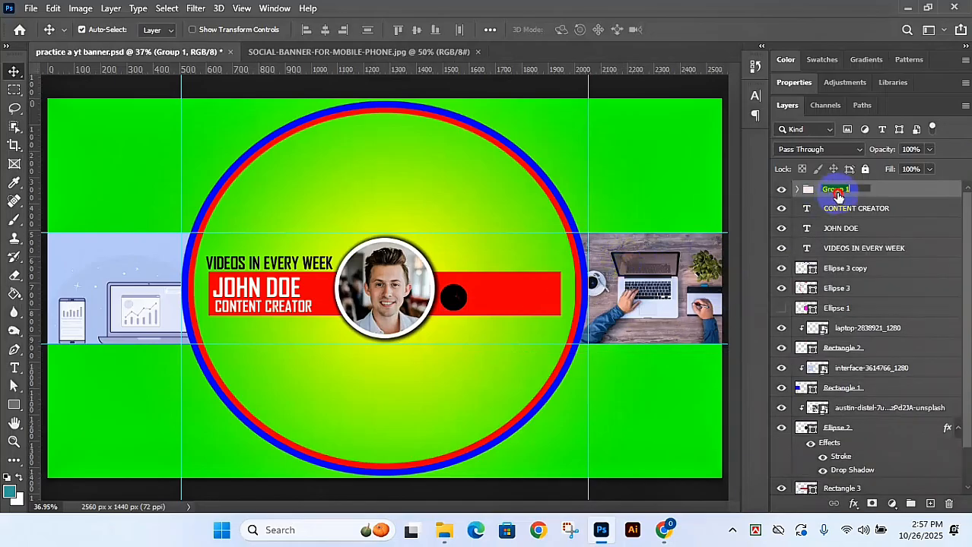
{"action": "type", "text": "1"}
{"action": "key", "text": "Escape"}
{"action": "double_click", "coordinate": [833, 190]}
{"action": "type", "text": "ICON"}
{"action": "key", "text": "Return"}
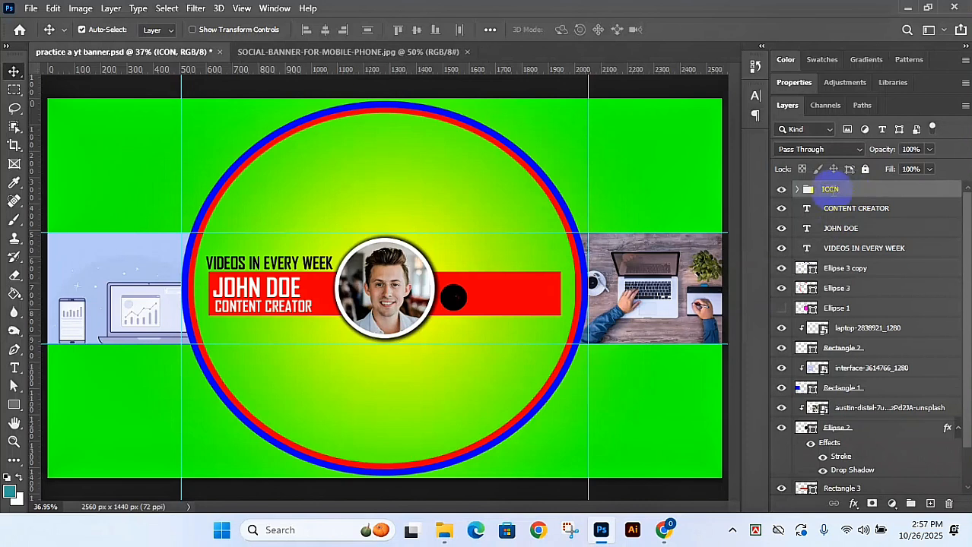
Step: Apply a yellow (#fcff00) Color Overlay layer style to the whole ICON group at 100% opacity
{"action": "left_click", "coordinate": [290, 335]}
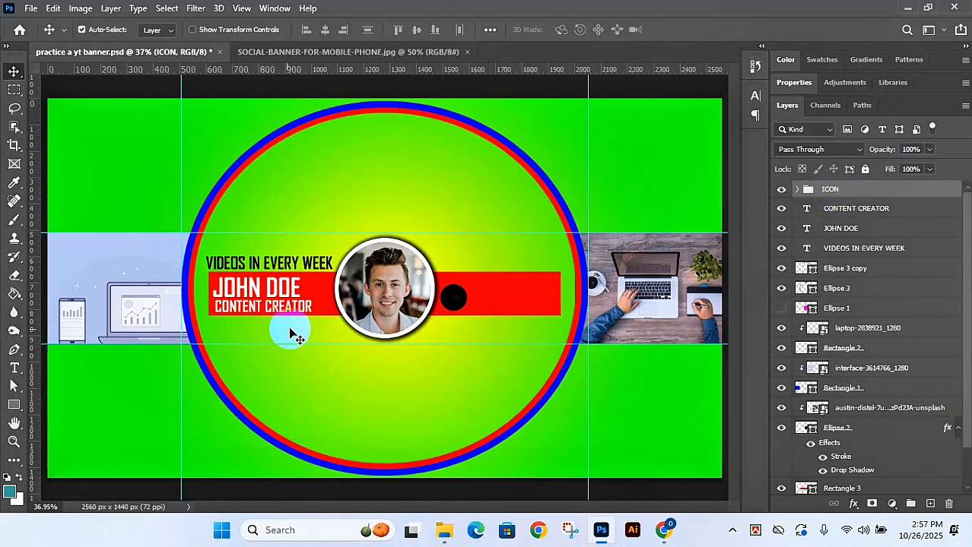
{"action": "left_click", "coordinate": [454, 299]}
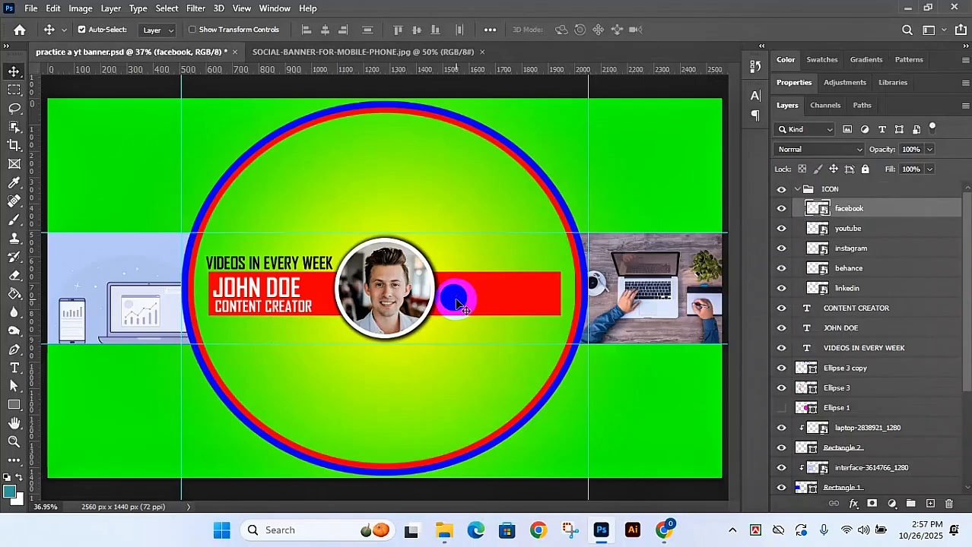
{"action": "left_click", "coordinate": [850, 191]}
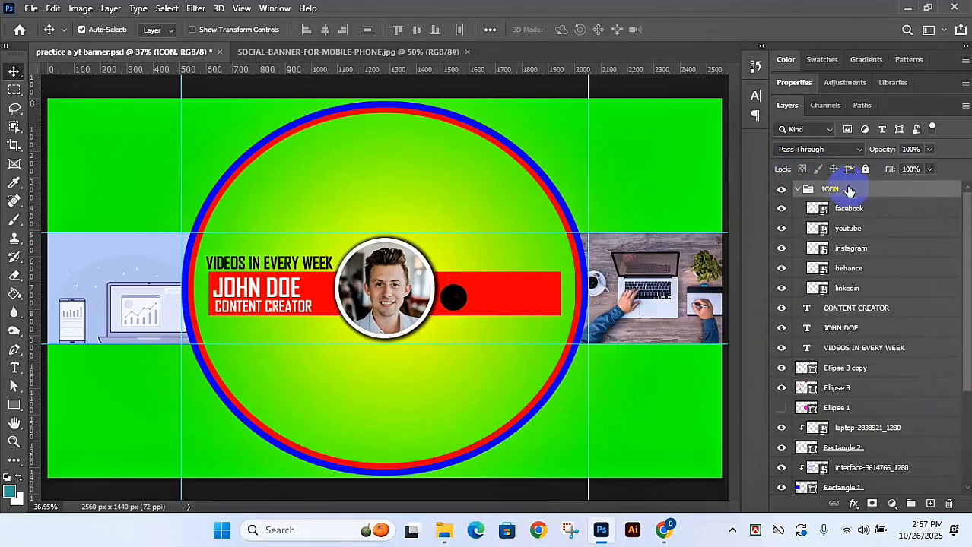
{"action": "left_click", "coordinate": [799, 188]}
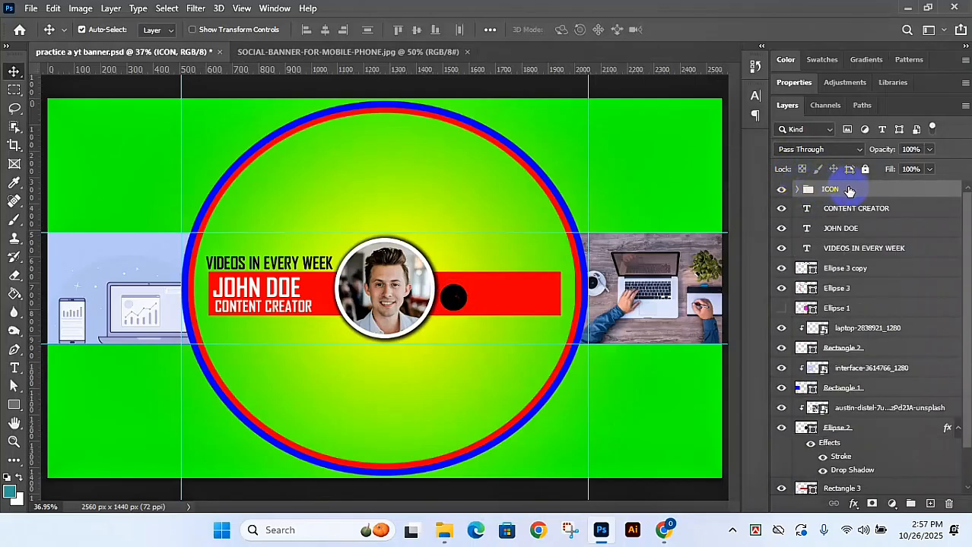
{"action": "double_click", "coordinate": [947, 192]}
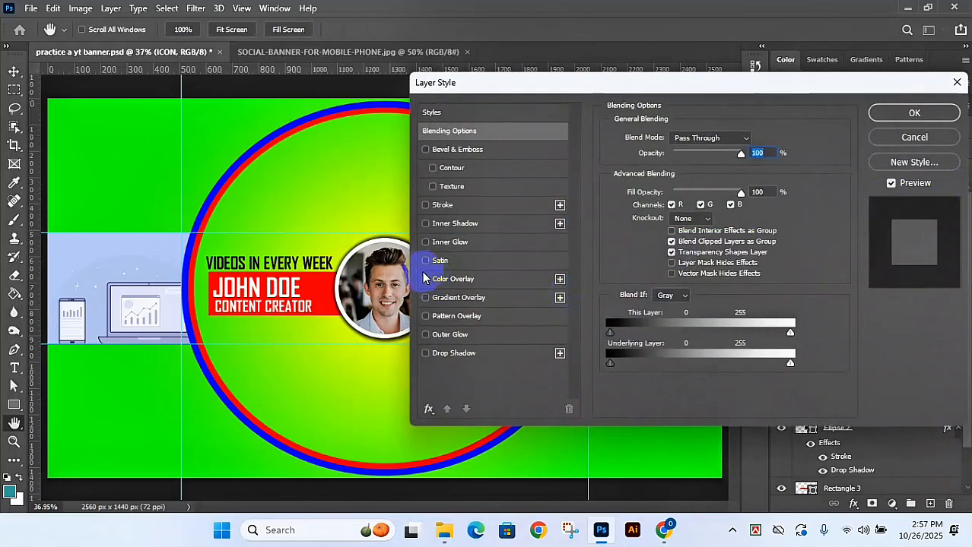
{"action": "left_click_drag", "start_coordinate": [498, 82], "coordinate": [549, 97]}
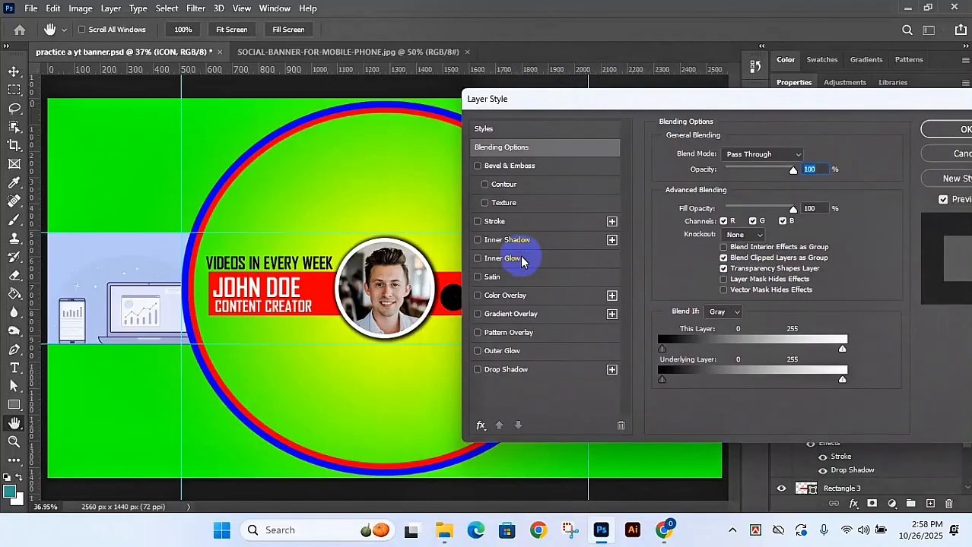
{"action": "left_click", "coordinate": [478, 296]}
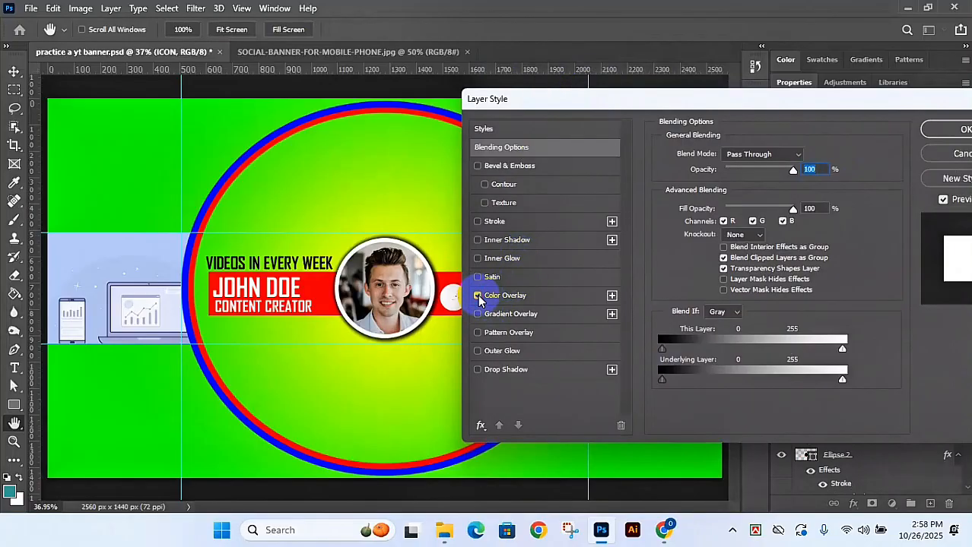
{"action": "left_click", "coordinate": [521, 297]}
{"action": "left_click", "coordinate": [804, 158]}
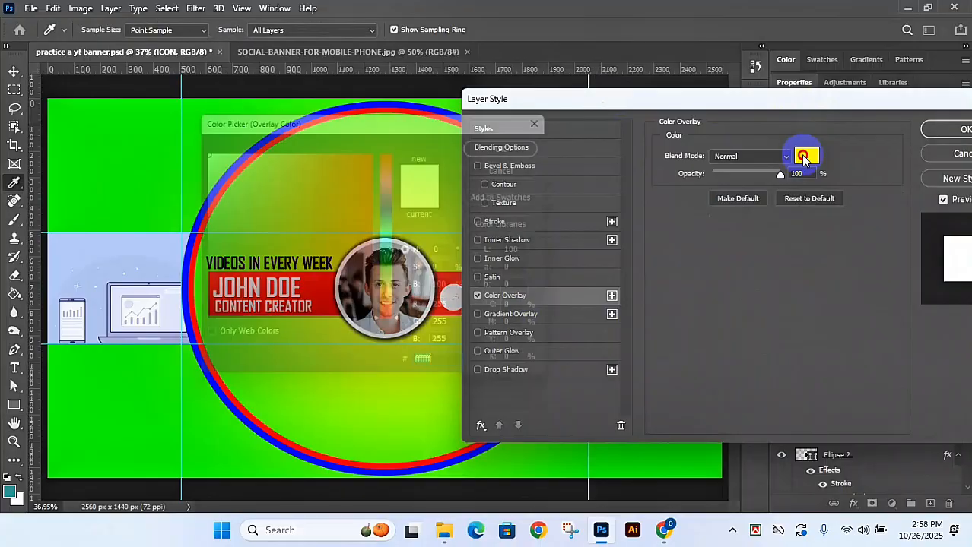
{"action": "left_click", "coordinate": [393, 297]}
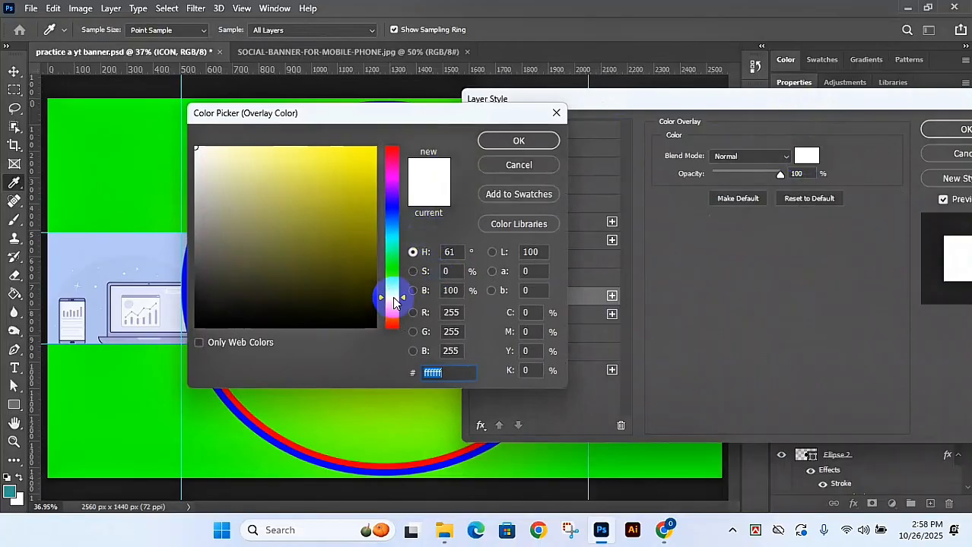
{"action": "left_click_drag", "start_coordinate": [347, 158], "coordinate": [402, 135]}
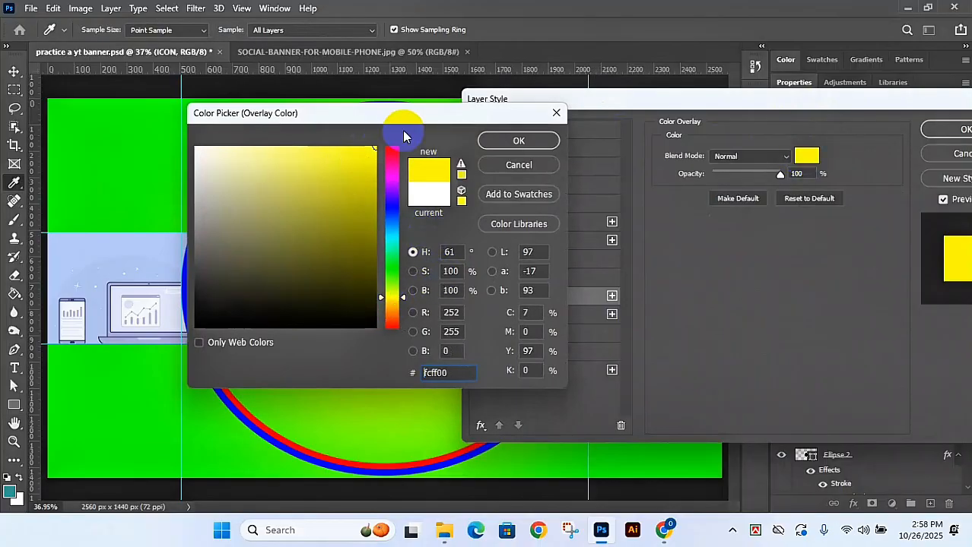
{"action": "left_click", "coordinate": [490, 144]}
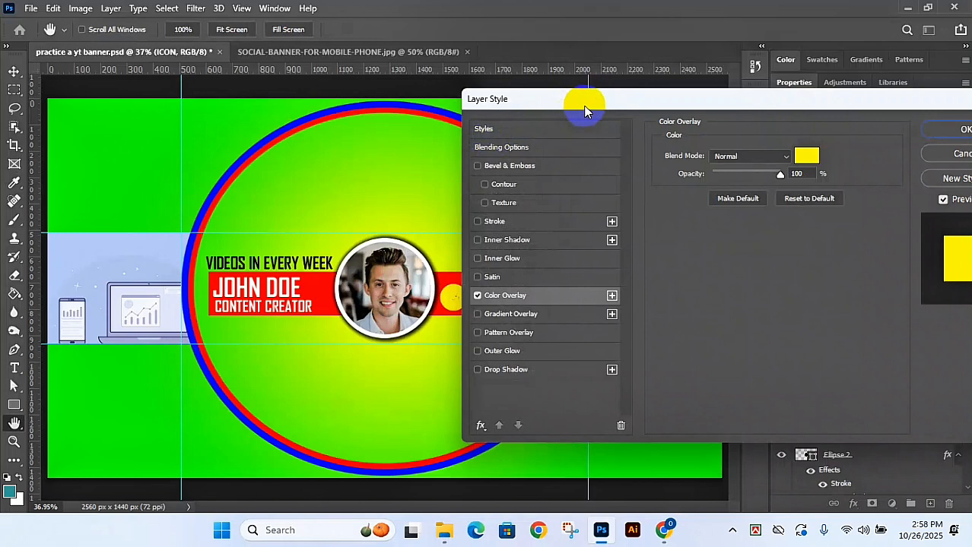
{"action": "left_click", "coordinate": [937, 128]}
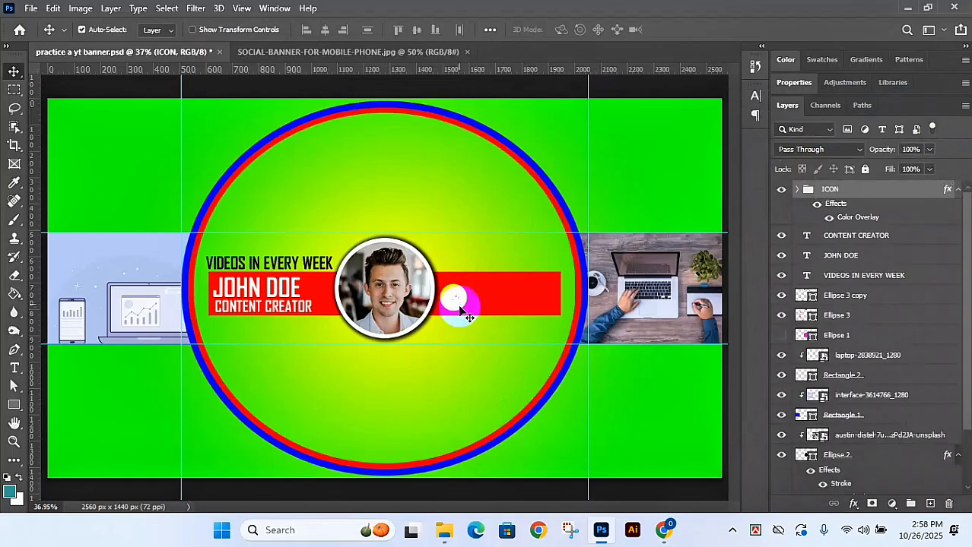
Step: Try moving the facebook icon about 353 px to the red bar's right end and distributing the five icons horizontally
{"action": "left_click", "coordinate": [459, 307]}
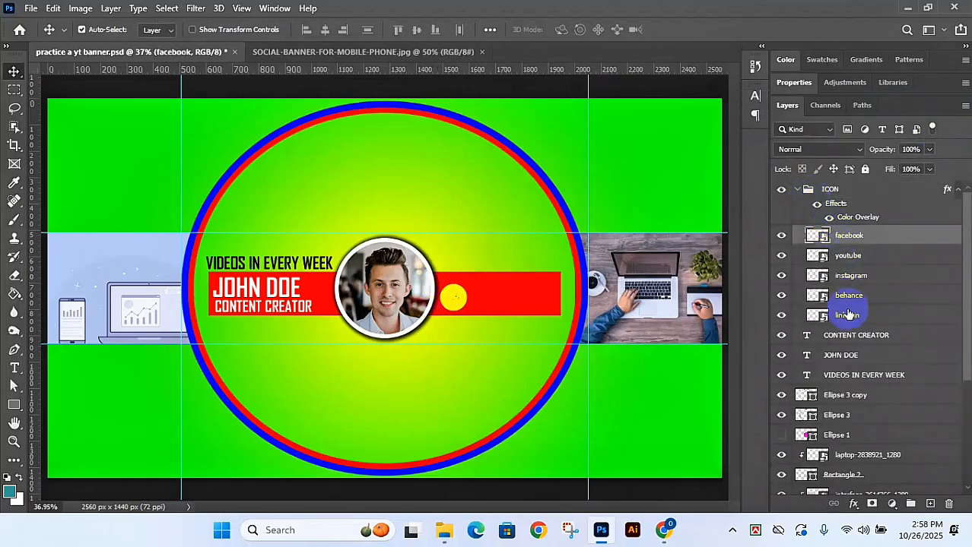
{"action": "left_click", "coordinate": [847, 315]}
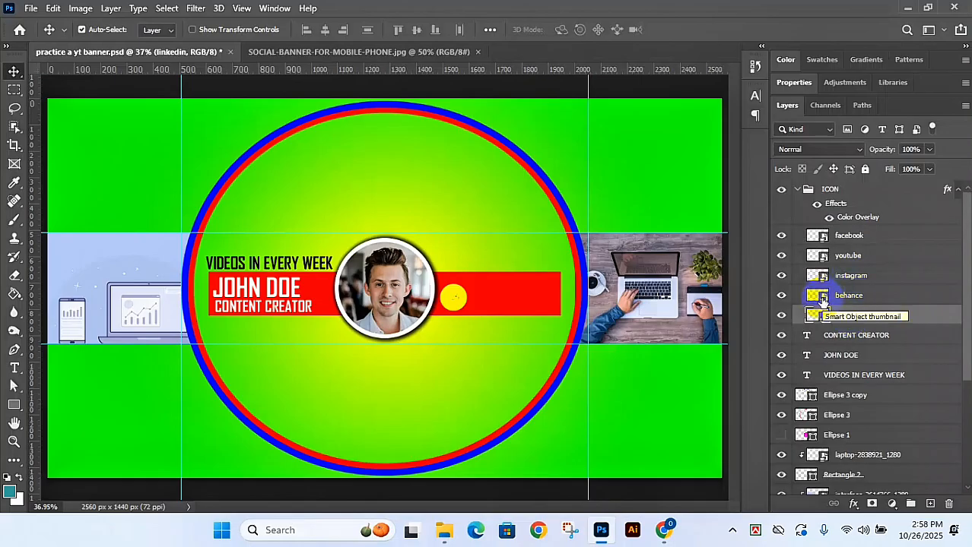
{"action": "left_click", "coordinate": [847, 237]}
{"action": "key", "text": "ctrl+t"}
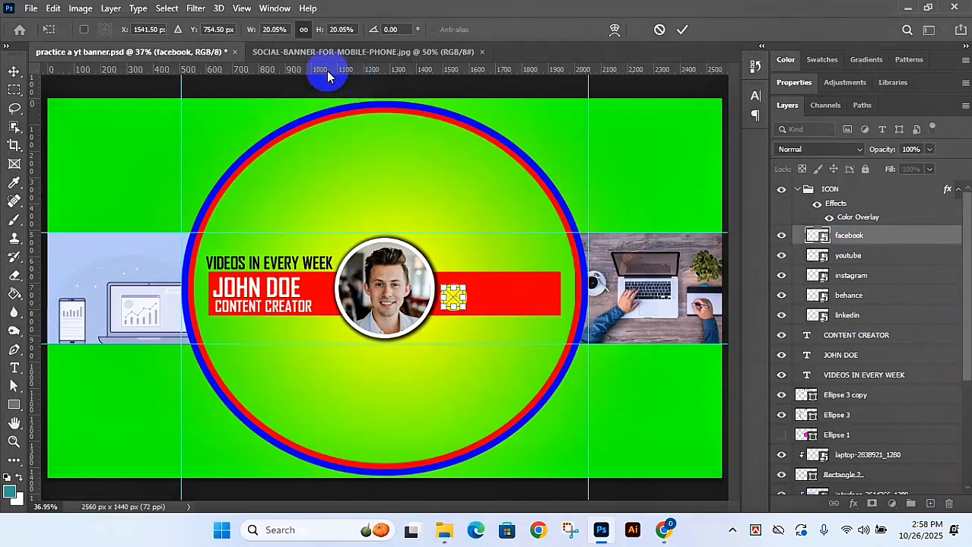
{"action": "key", "text": "ctrl+plus"}
{"action": "key", "text": "ctrl+plus"}
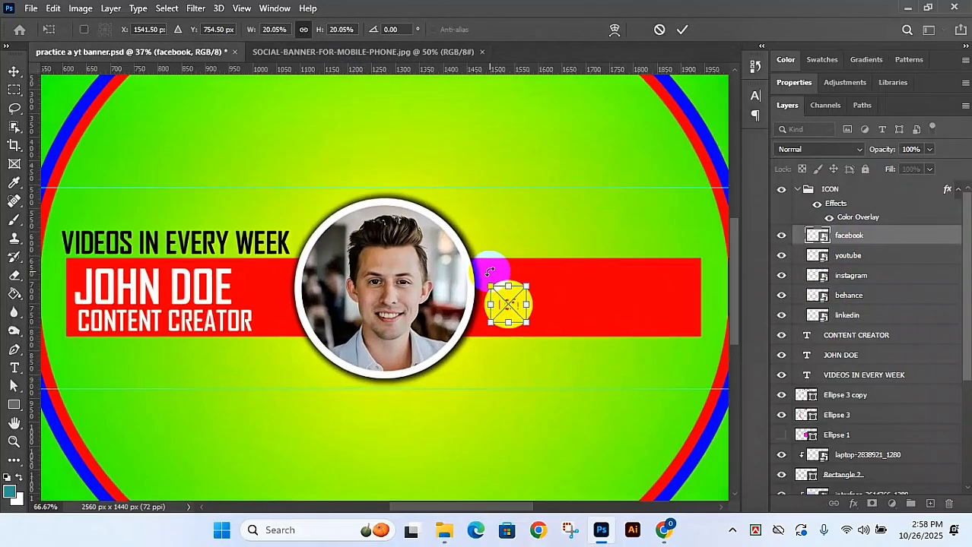
{"action": "left_click_drag", "start_coordinate": [494, 301], "coordinate": [667, 302]}
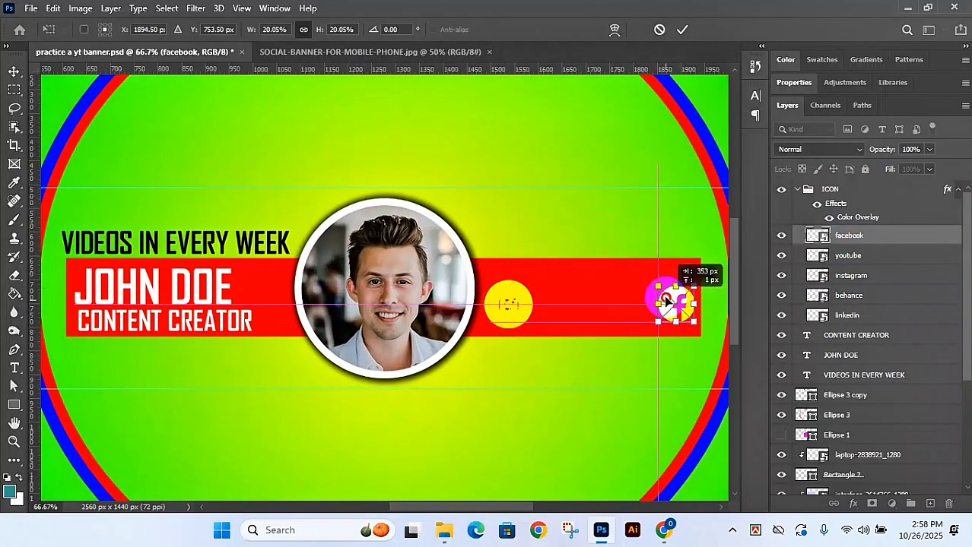
{"action": "key", "text": "Return"}
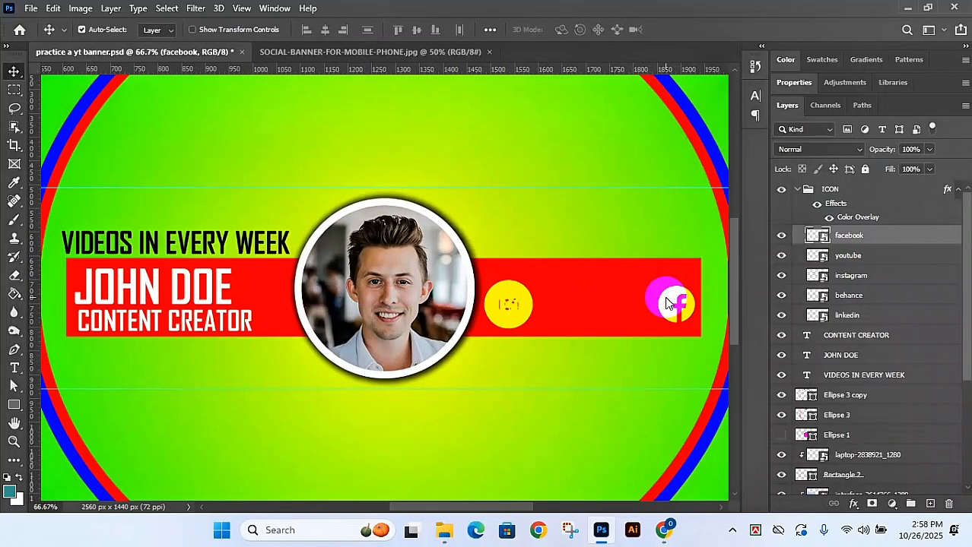
{"action": "left_click", "coordinate": [847, 316], "text": "shift"}
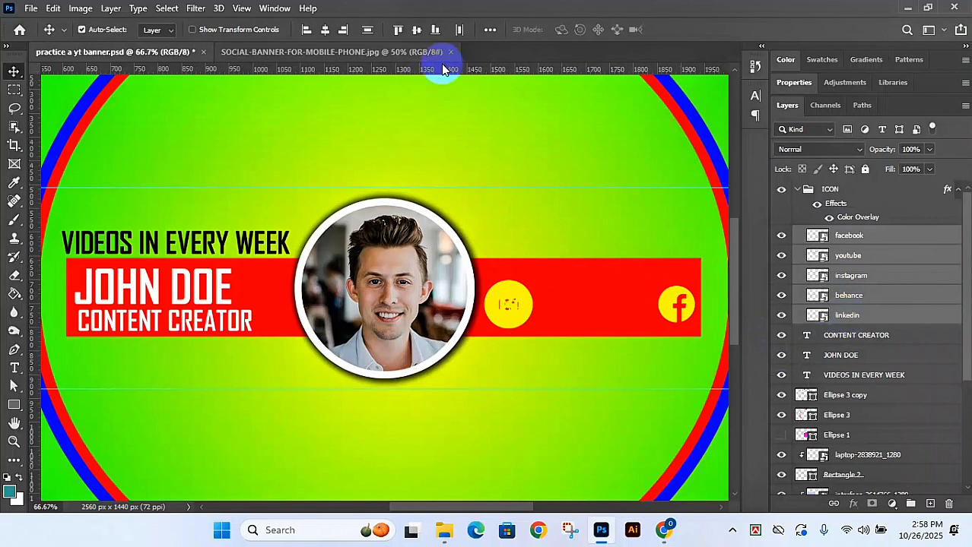
{"action": "left_click", "coordinate": [460, 31]}
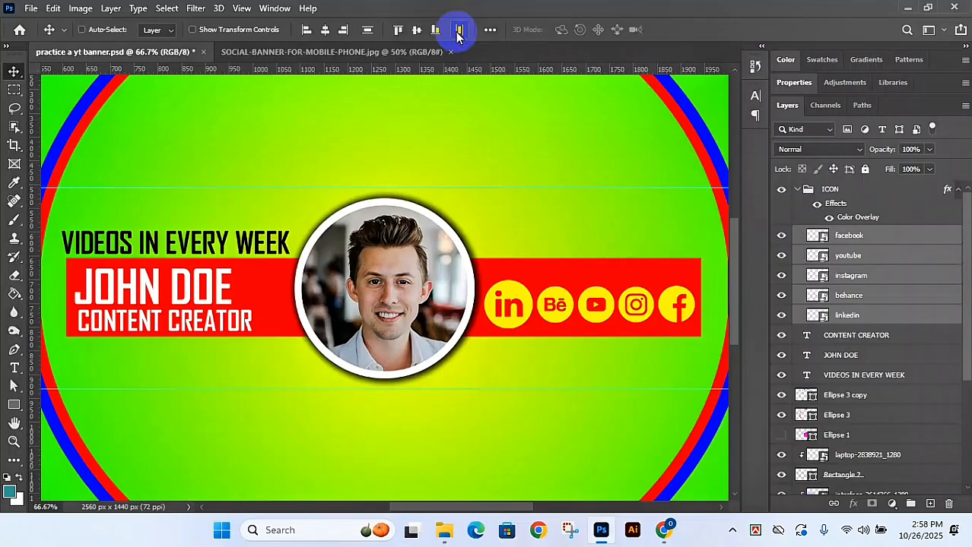
Step: Undo the horizontal distribution of the icons and the facebook icon's move
{"action": "key", "text": "ctrl+z"}
{"action": "key", "text": "ctrl+z"}
{"action": "key", "text": "ctrl+z"}
{"action": "key", "text": "ctrl+z"}
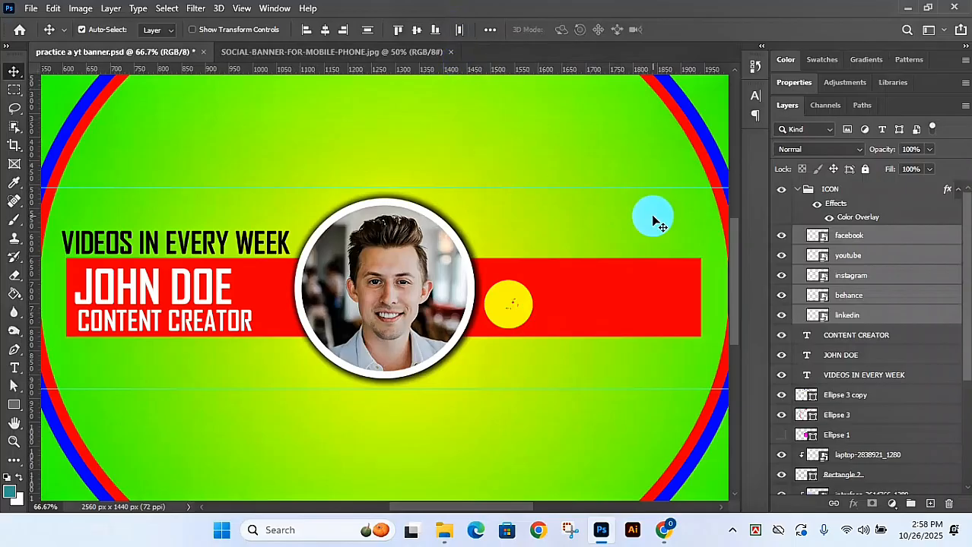
Step: Move the linkedin icon about 339 px to the right, onto the right end of the red bar
{"action": "left_click", "coordinate": [847, 236]}
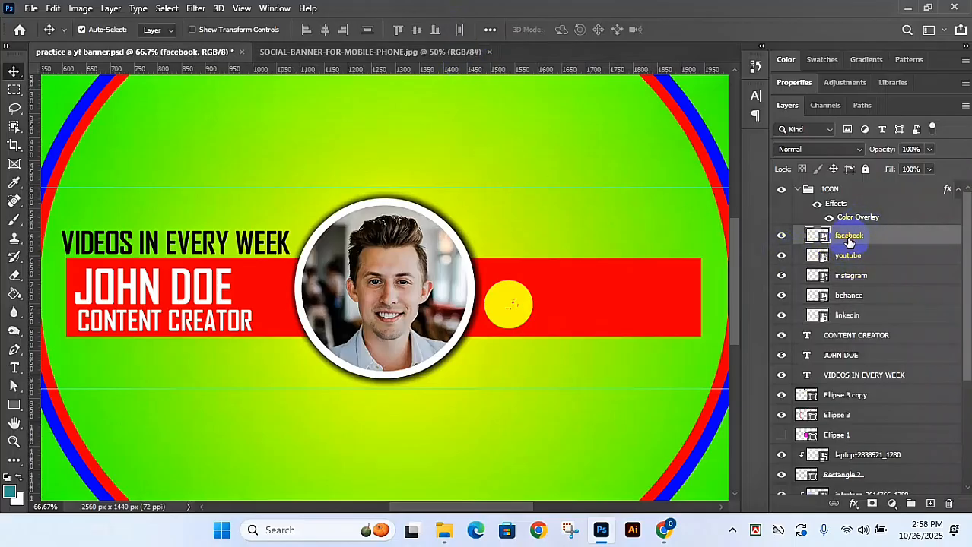
{"action": "left_click", "coordinate": [850, 316]}
{"action": "key", "text": "ctrl+t"}
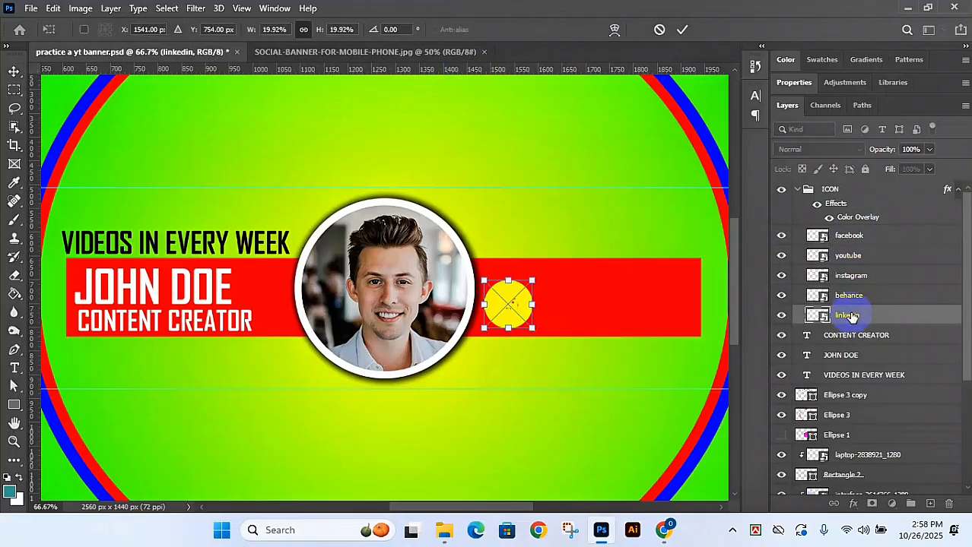
{"action": "left_click_drag", "start_coordinate": [508, 300], "coordinate": [670, 302]}
{"action": "key", "text": "Return"}
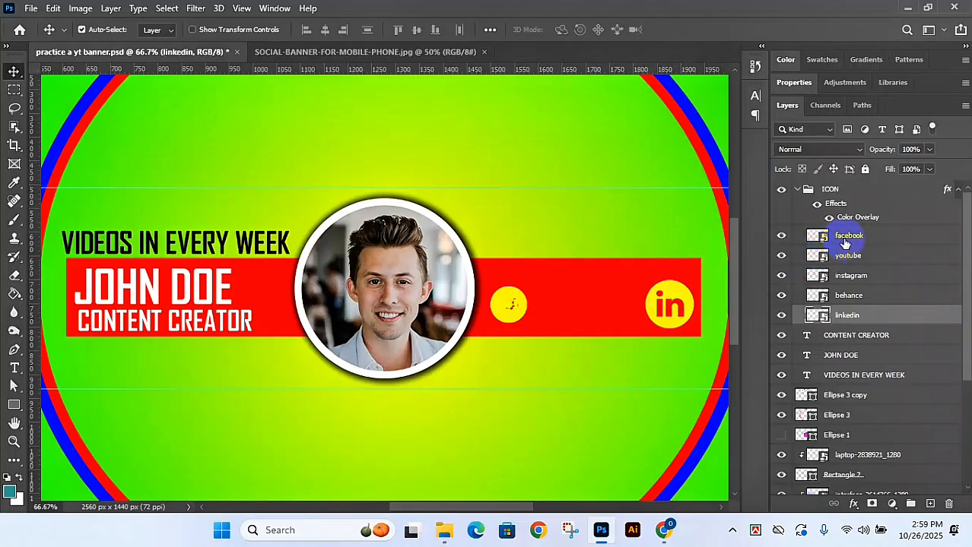
Step: Distribute the five icon layers horizontally along the red bar, undoing a trial alignment of their horizontal centers
{"action": "left_click", "coordinate": [844, 240], "text": "shift"}
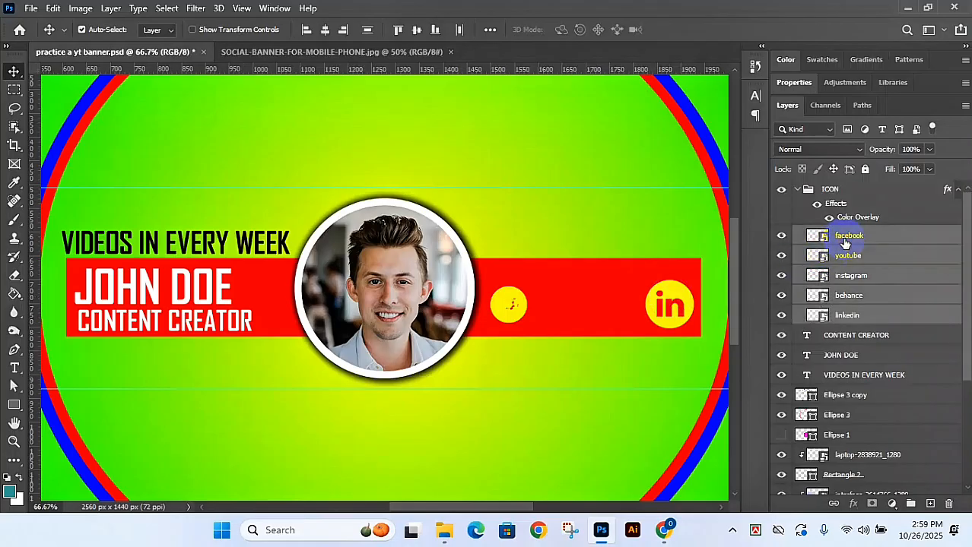
{"action": "left_click", "coordinate": [460, 30]}
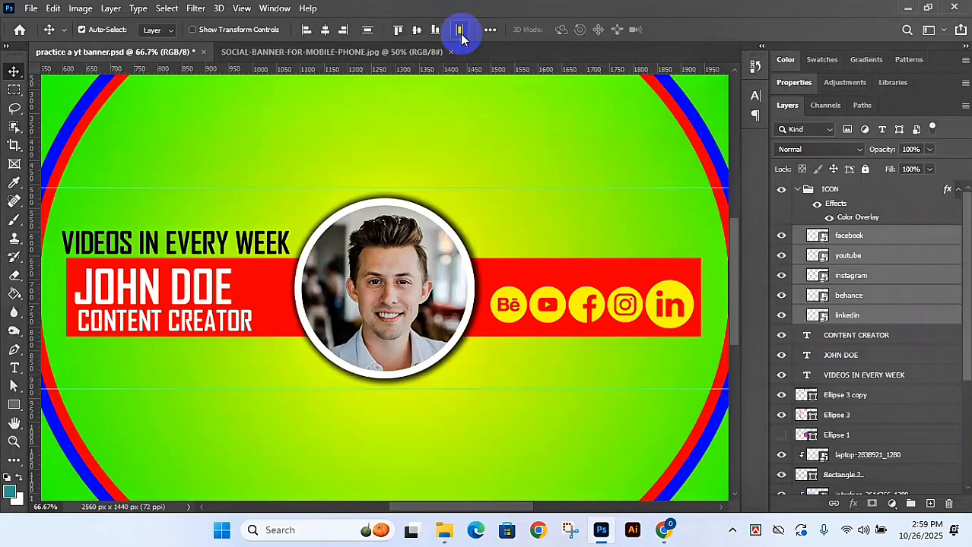
{"action": "left_click", "coordinate": [325, 30]}
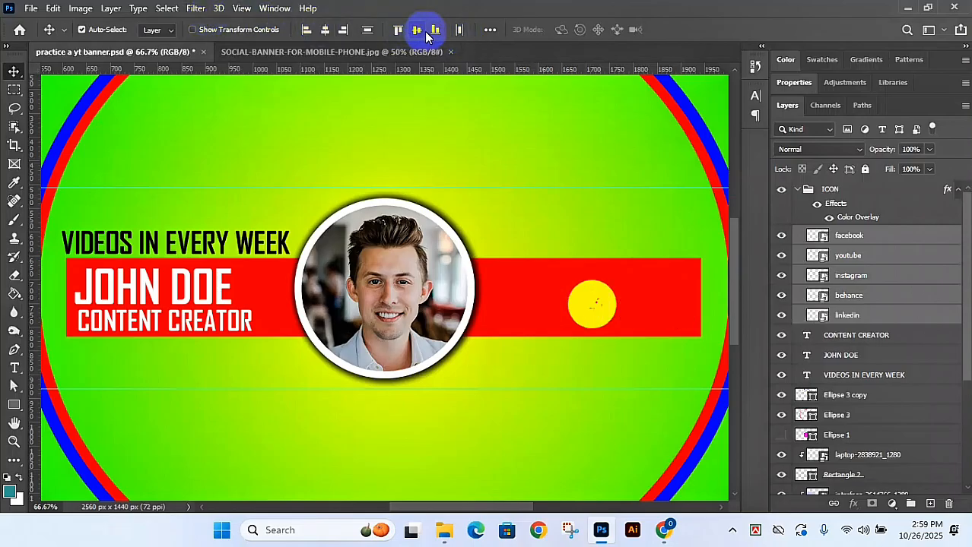
{"action": "key", "text": "ctrl+z"}
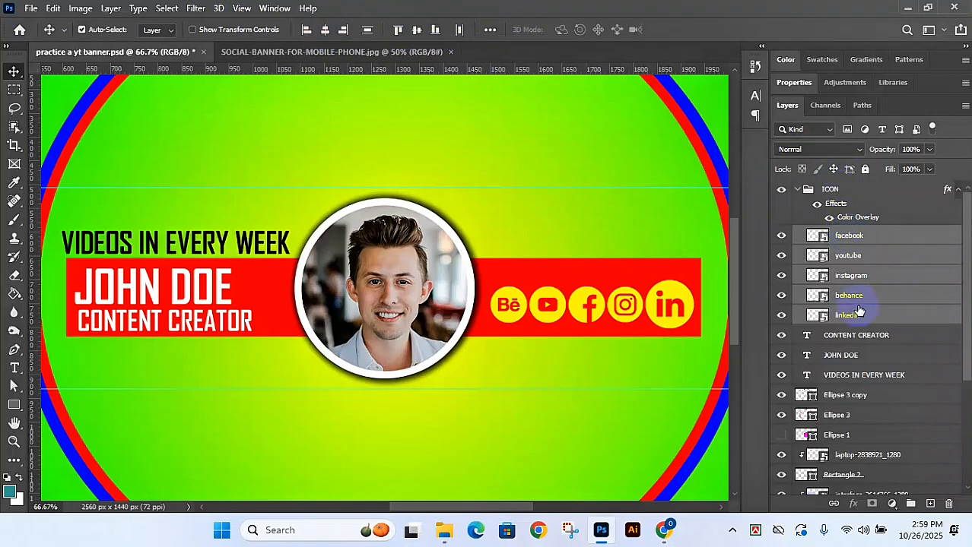
Step: Scale the linkedin icon proportionally to 13.92% so it matches the size of the other social icons
{"action": "left_click", "coordinate": [858, 277]}
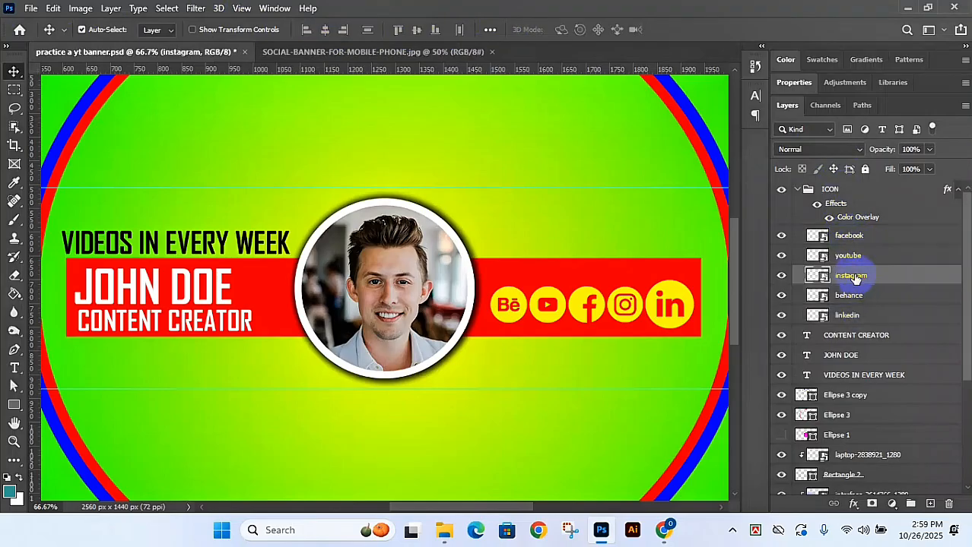
{"action": "left_click", "coordinate": [844, 316]}
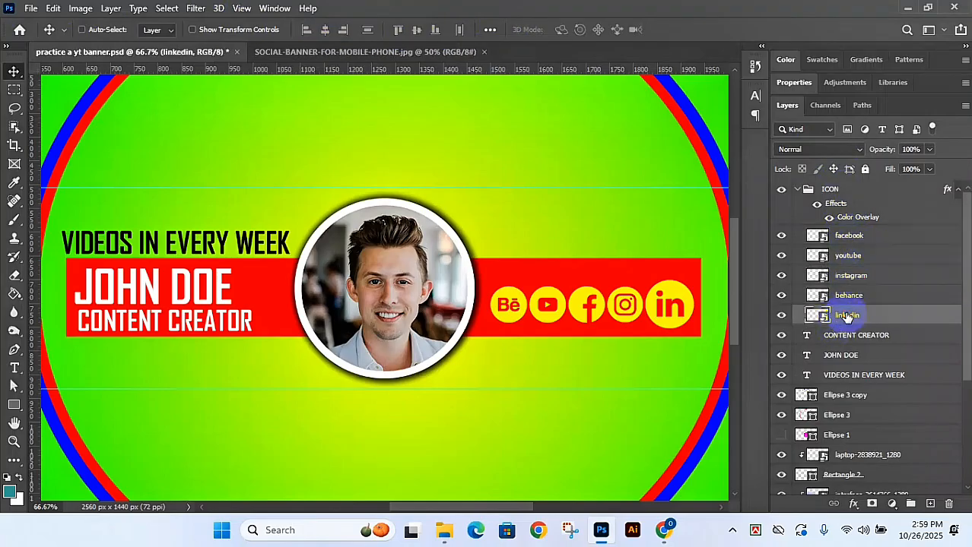
{"action": "key", "text": "ctrl+t"}
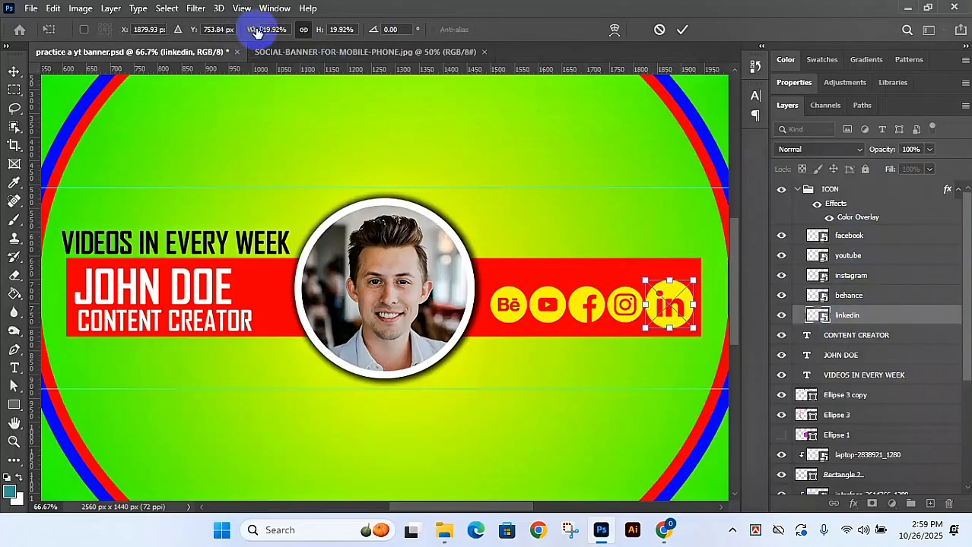
{"action": "left_click_drag", "start_coordinate": [254, 30], "coordinate": [250, 30]}
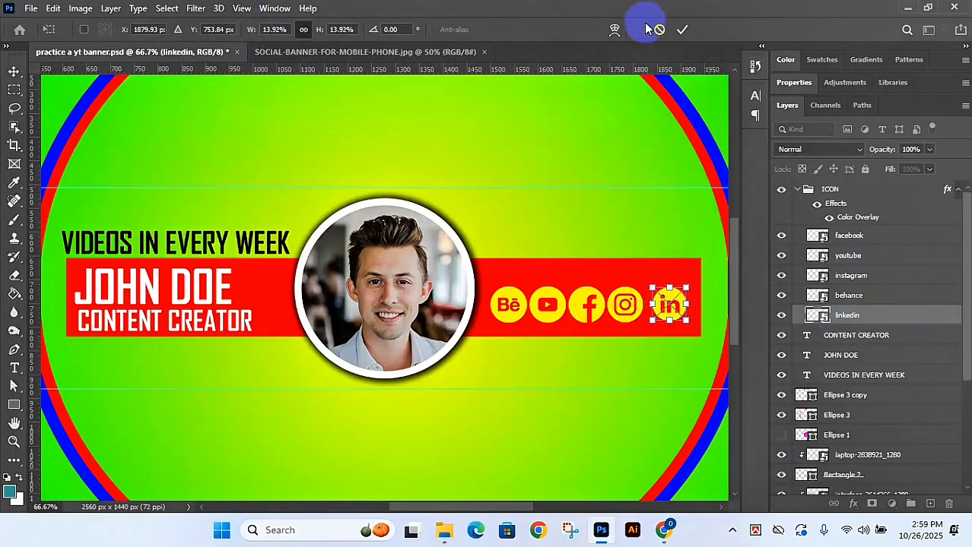
{"action": "left_click", "coordinate": [682, 28]}
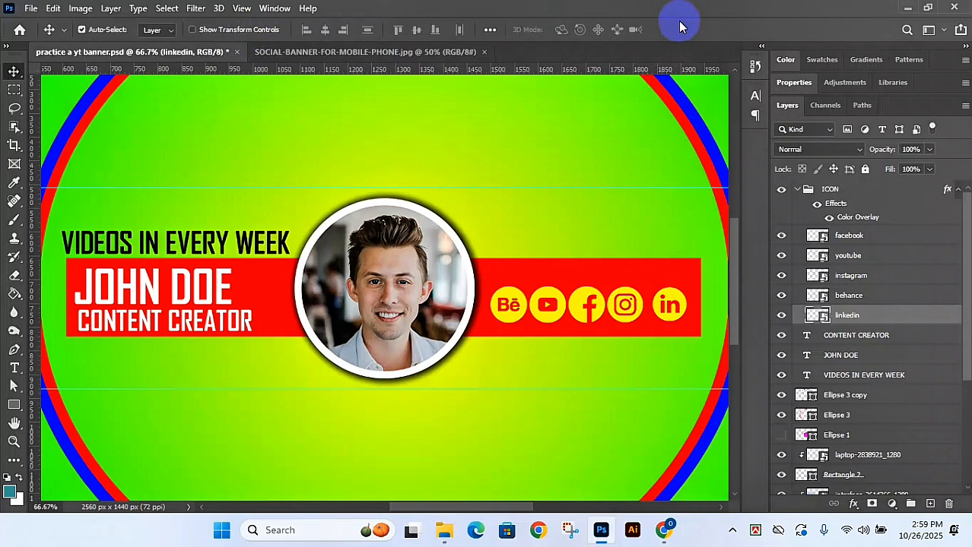
Step: Distribute the five icon layers from facebook to linkedin horizontally along the red bar
{"action": "left_click", "coordinate": [838, 241], "text": "shift"}
{"action": "left_click", "coordinate": [458, 30]}
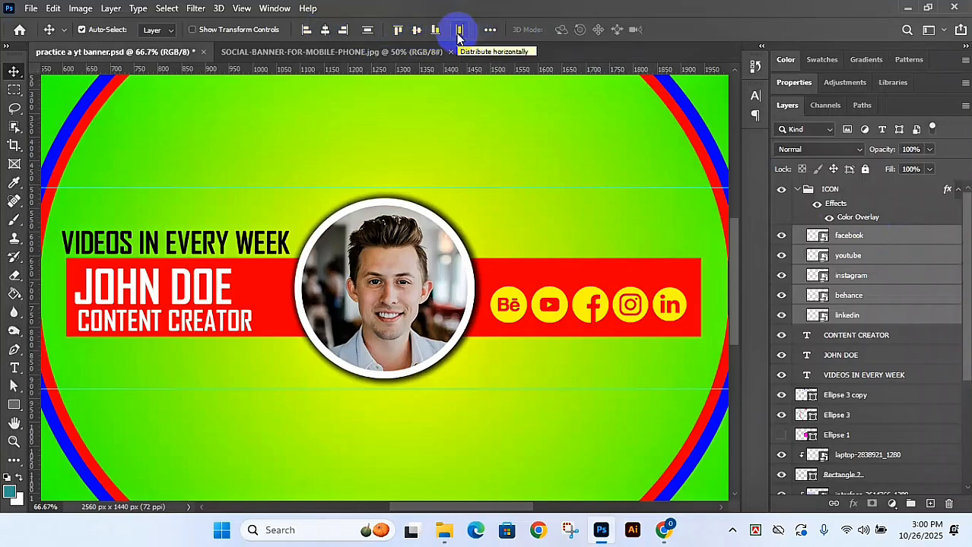
{"action": "left_click_drag", "start_coordinate": [499, 275], "coordinate": [506, 300]}
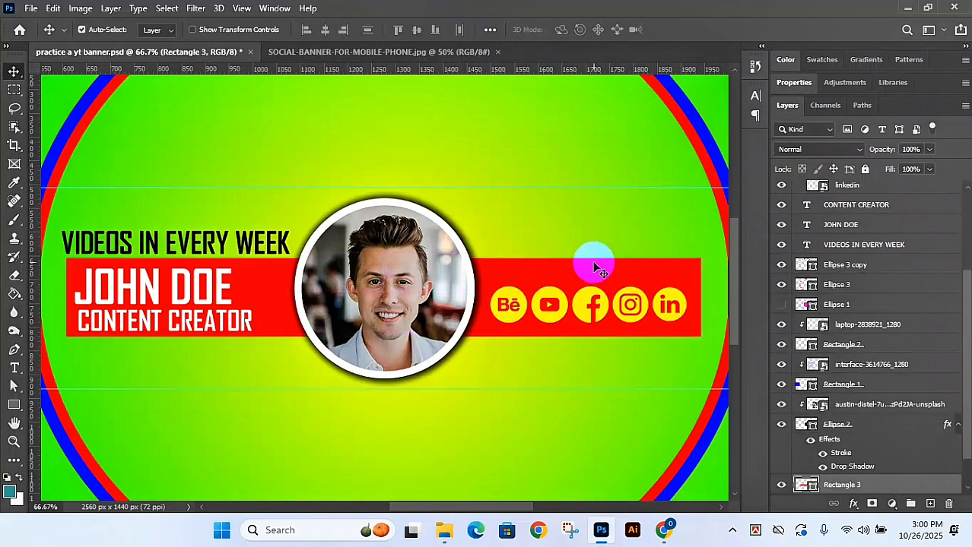
Step: Collapse the ICON group and check its contents by hiding and showing it again
{"action": "left_click", "coordinate": [969, 251]}
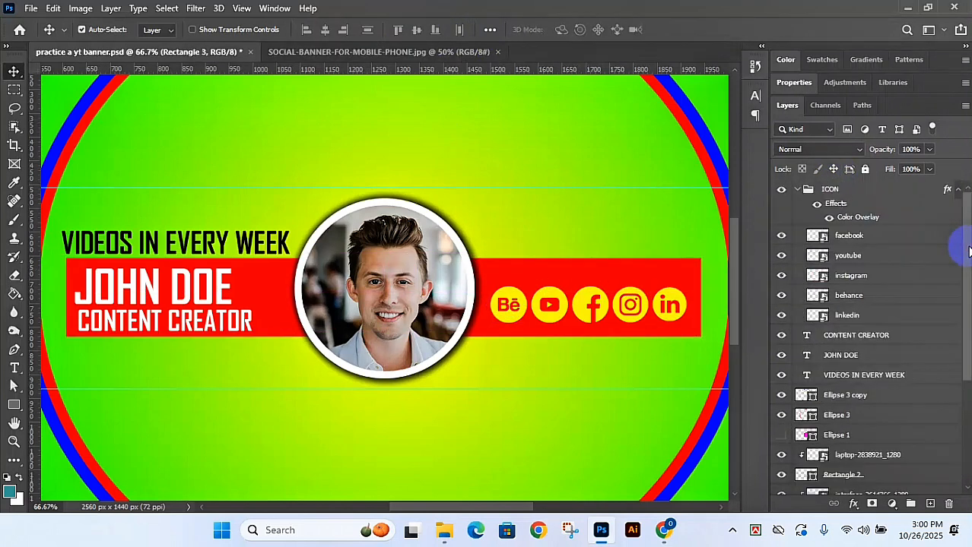
{"action": "left_click", "coordinate": [797, 190]}
{"action": "left_click", "coordinate": [830, 190]}
{"action": "left_click", "coordinate": [779, 190]}
{"action": "left_click", "coordinate": [779, 191]}
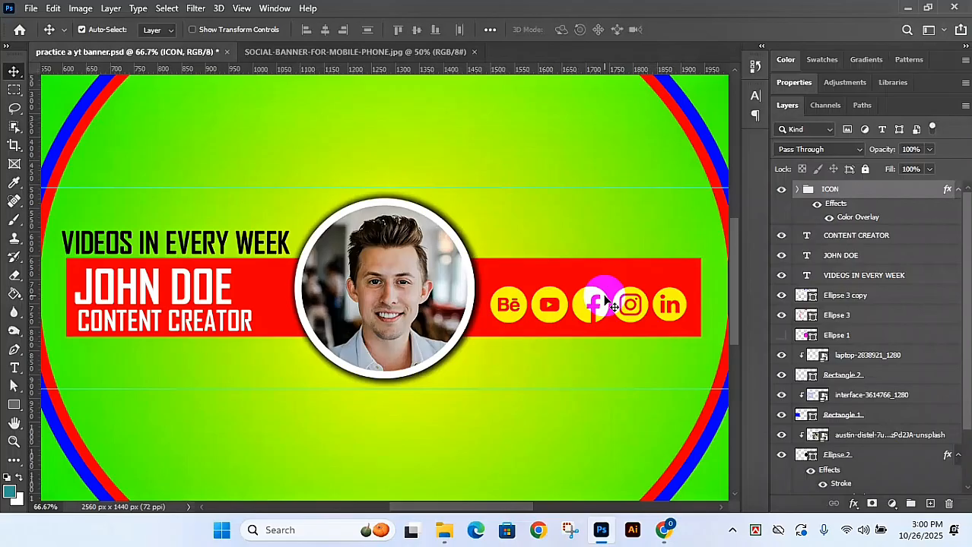
Step: Center the ICON group vertically on the red bar, using the Rectangle 3 outline as a selection, and deselect it
{"action": "left_click", "coordinate": [679, 281]}
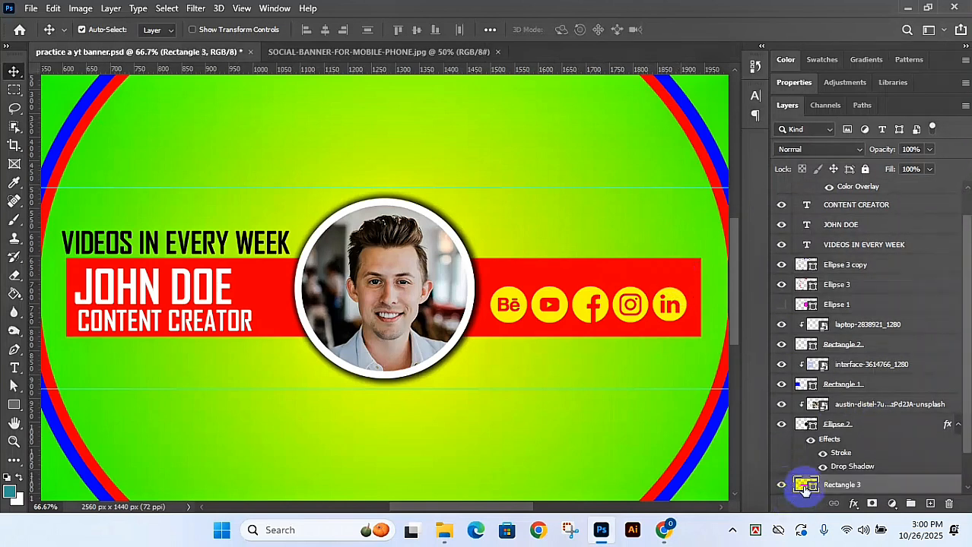
{"action": "left_click", "coordinate": [805, 487], "text": "ctrl"}
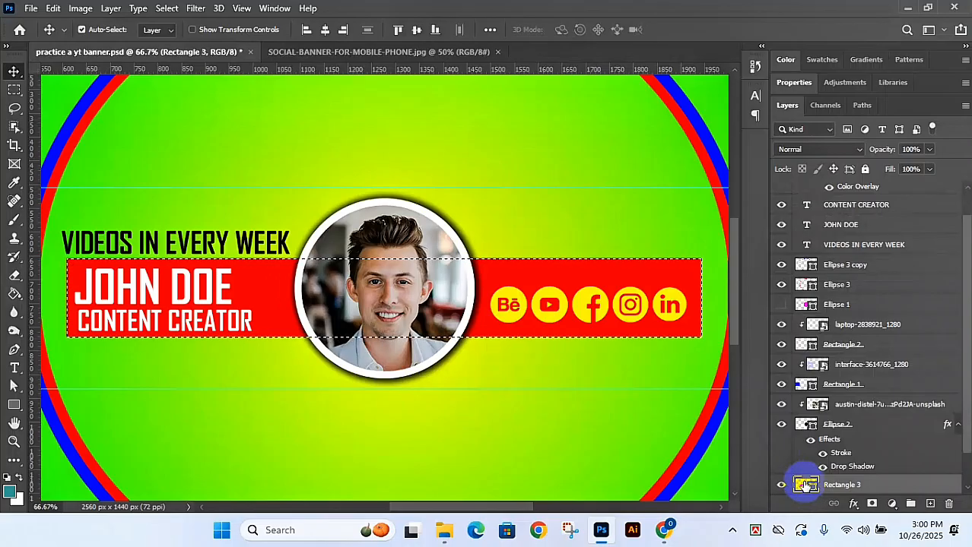
{"action": "left_click", "coordinate": [802, 427], "text": "ctrl"}
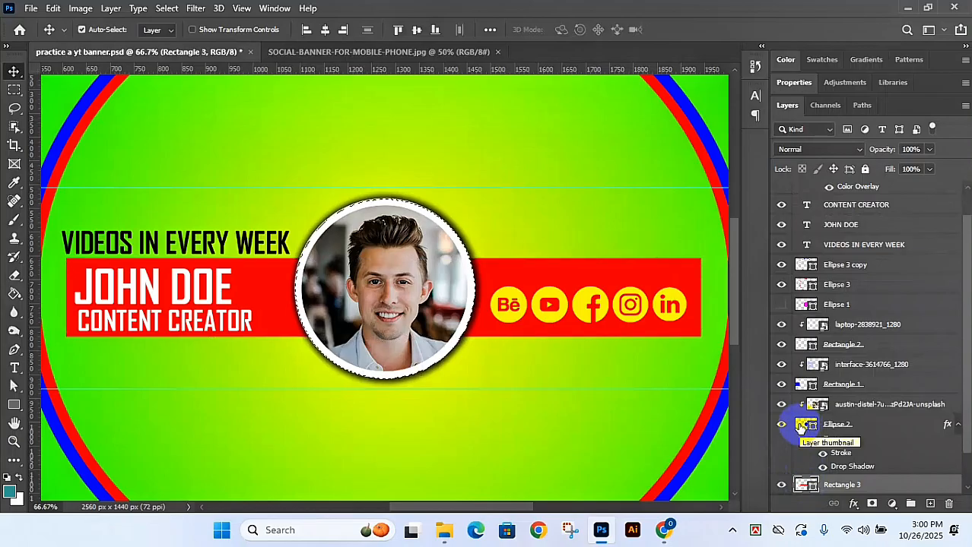
{"action": "left_click", "coordinate": [804, 485]}
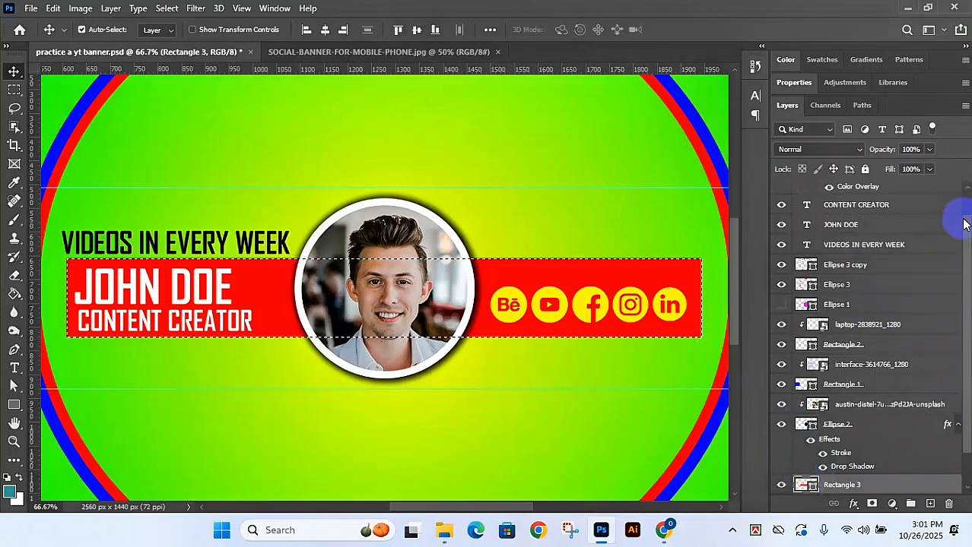
{"action": "left_click", "coordinate": [966, 211]}
{"action": "left_click", "coordinate": [864, 192]}
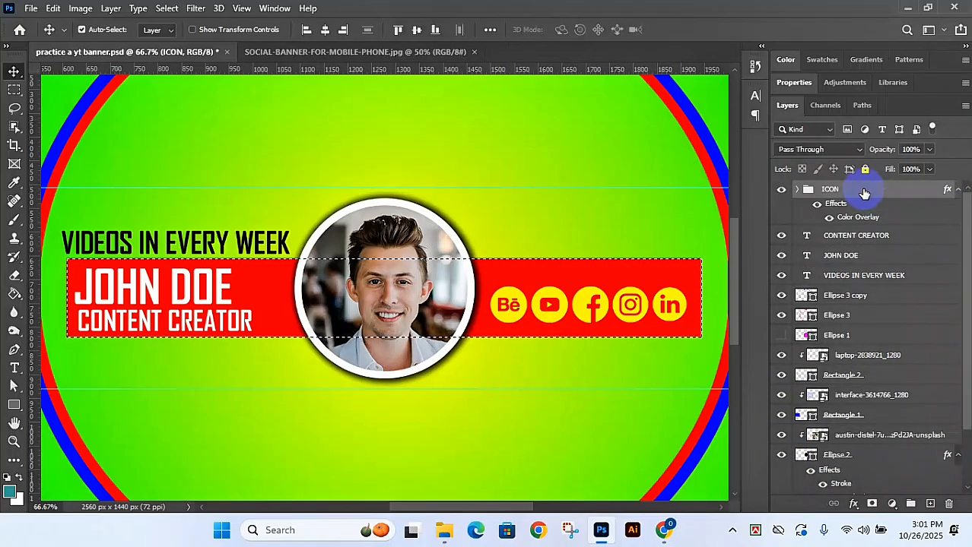
{"action": "left_click", "coordinate": [417, 31]}
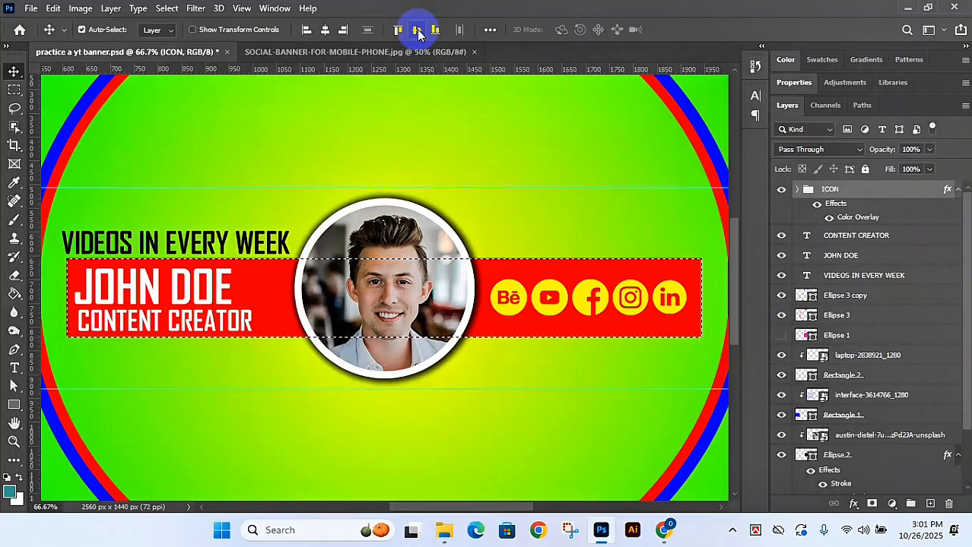
{"action": "key", "text": "ctrl"}
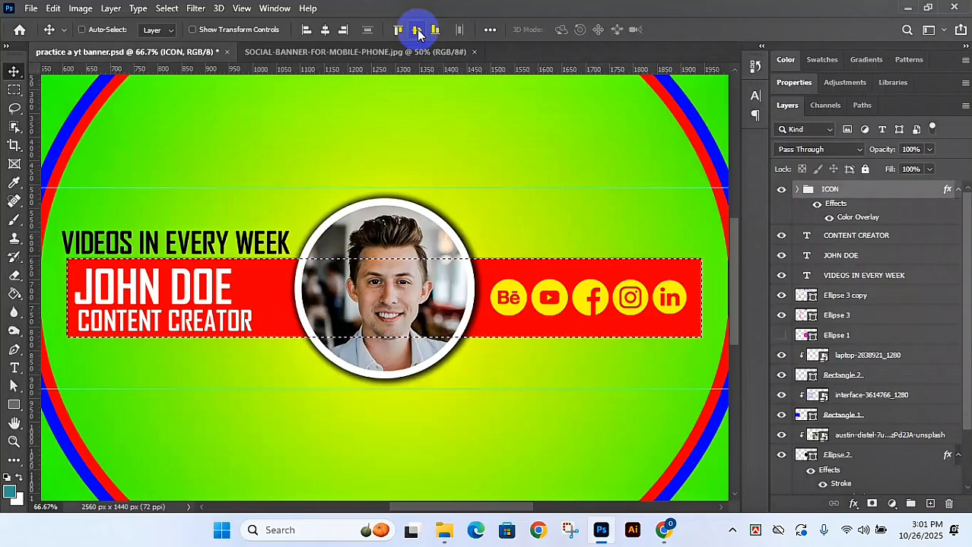
{"action": "key", "text": "ctrl+d"}
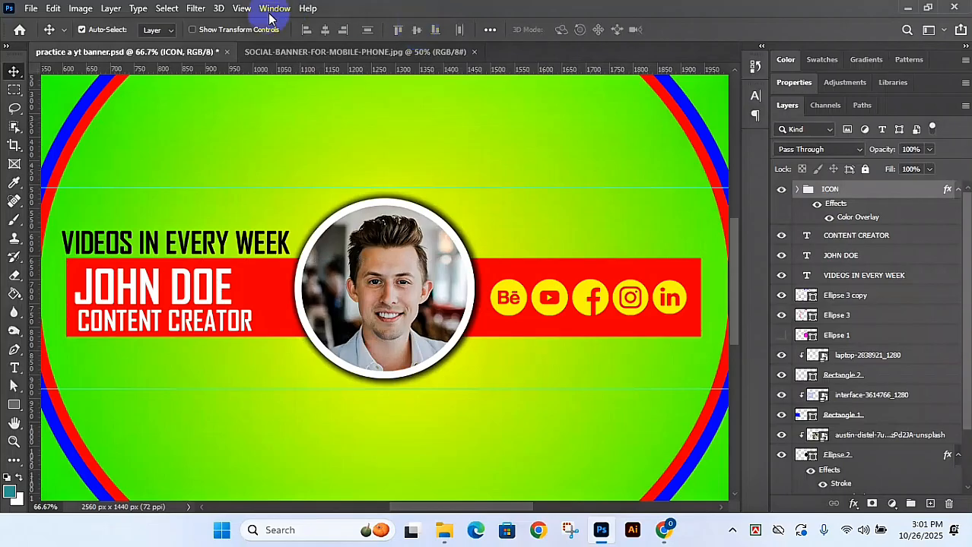
Step: Move the VIDEOS IN EVERY WEEK text up and slightly right, in line with the red bar's left end
{"action": "left_click_drag", "start_coordinate": [131, 240], "coordinate": [142, 227]}
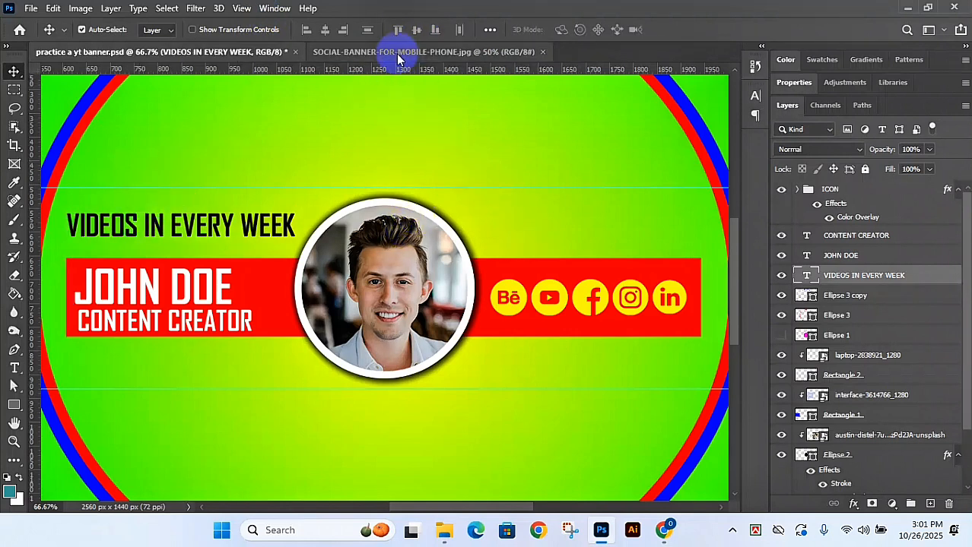
Step: Change the ICON group's Color Overlay from yellow to white and bring up SOCIAL-BANNER-FOR-MOBILE-PHONE.jpg for reference
{"action": "left_click", "coordinate": [835, 194]}
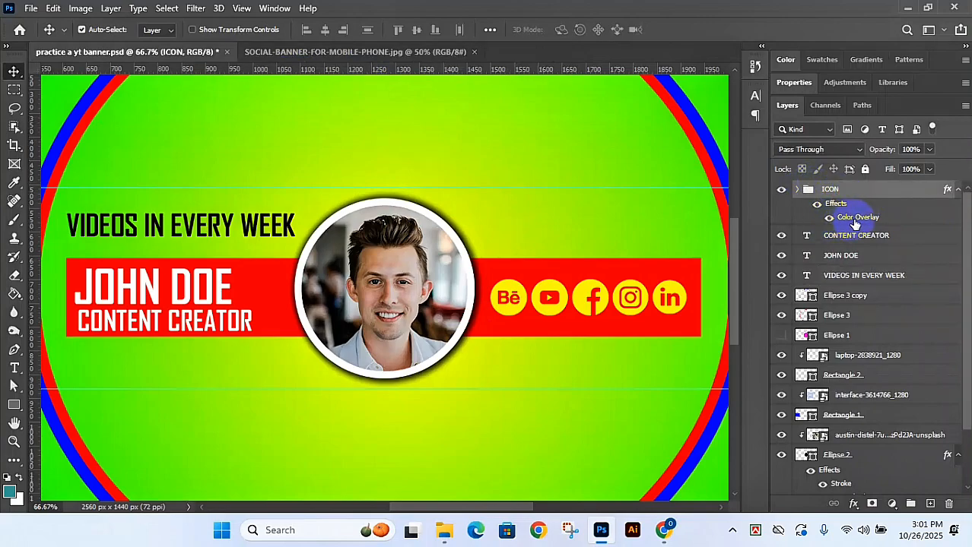
{"action": "double_click", "coordinate": [855, 221]}
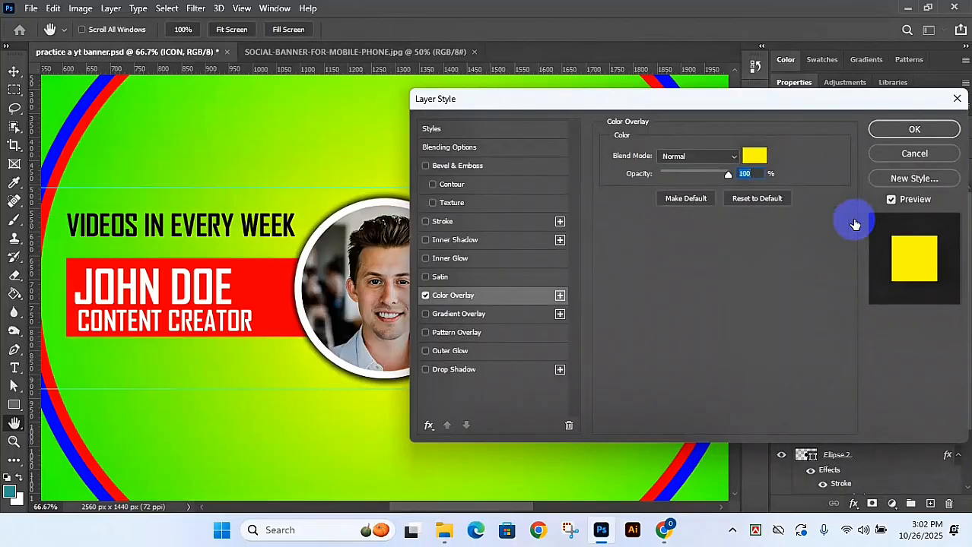
{"action": "left_click", "coordinate": [754, 157]}
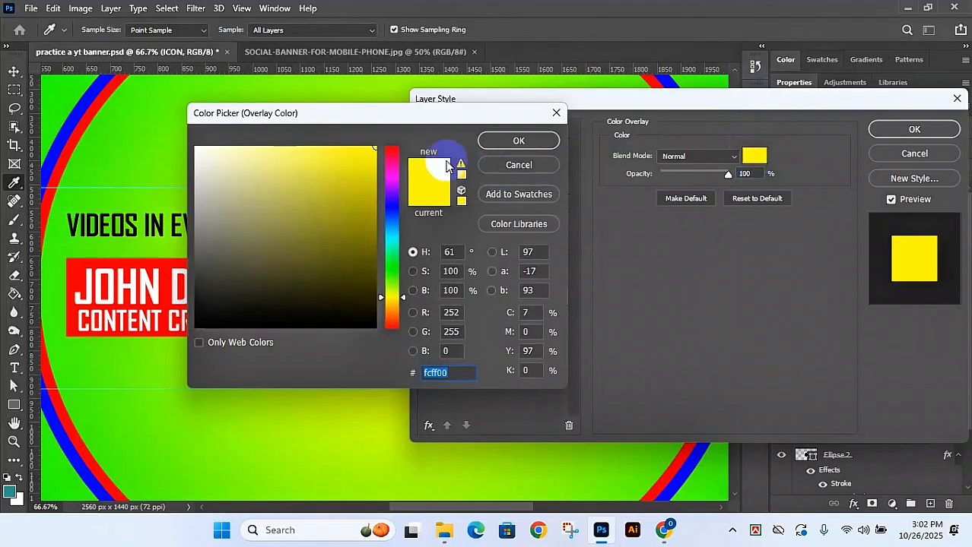
{"action": "mouse_move", "coordinate": [263, 157]}
{"action": "left_mouse_down"}
{"action": "mouse_move", "coordinate": [239, 158]}
{"action": "mouse_move", "coordinate": [163, 124]}
{"action": "left_mouse_up"}
{"action": "left_click", "coordinate": [506, 143]}
{"action": "left_click", "coordinate": [916, 127]}
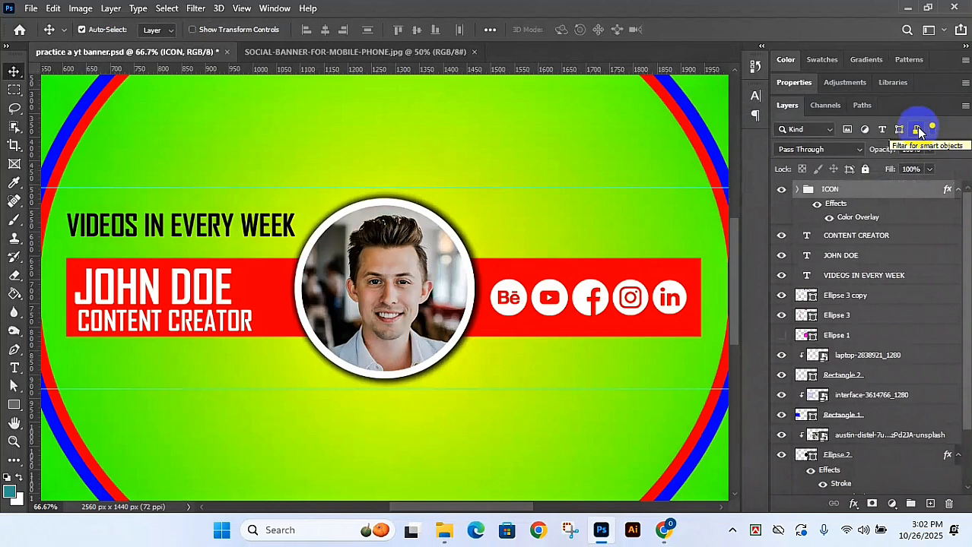
{"action": "left_click", "coordinate": [248, 51]}
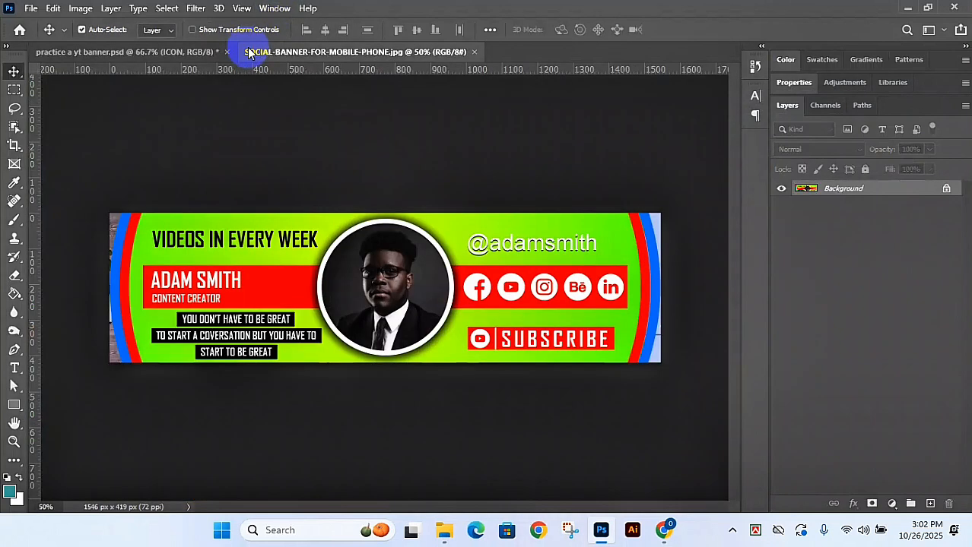
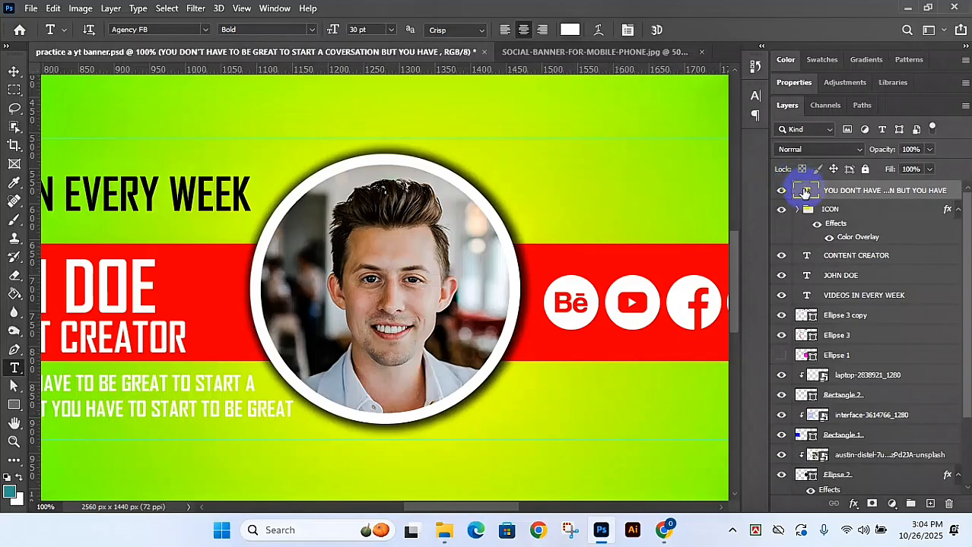
Step: Set the leading of the YOU DON'T HAVE TO BE GREAT quote text to 48 pt, trying Auto in between
{"action": "double_click", "coordinate": [805, 192]}
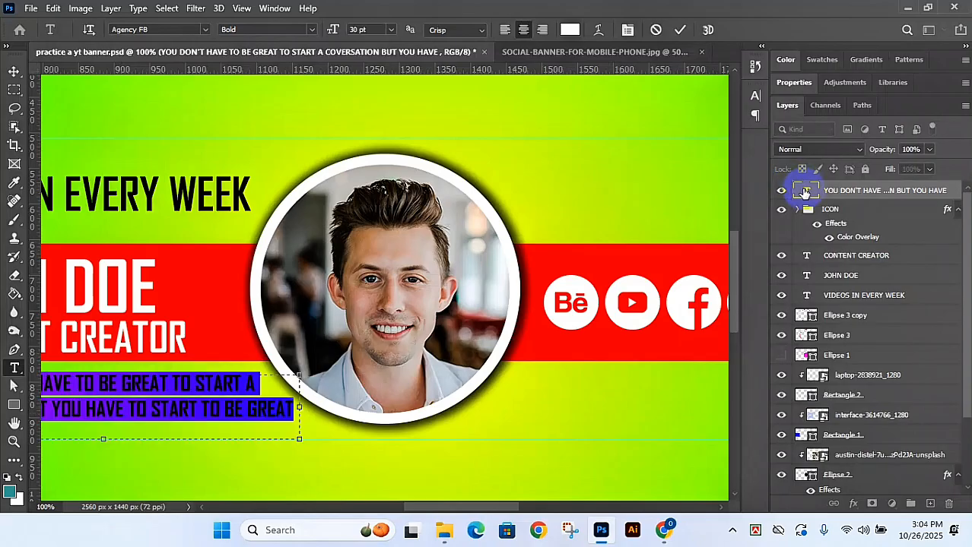
{"action": "left_click", "coordinate": [755, 98]}
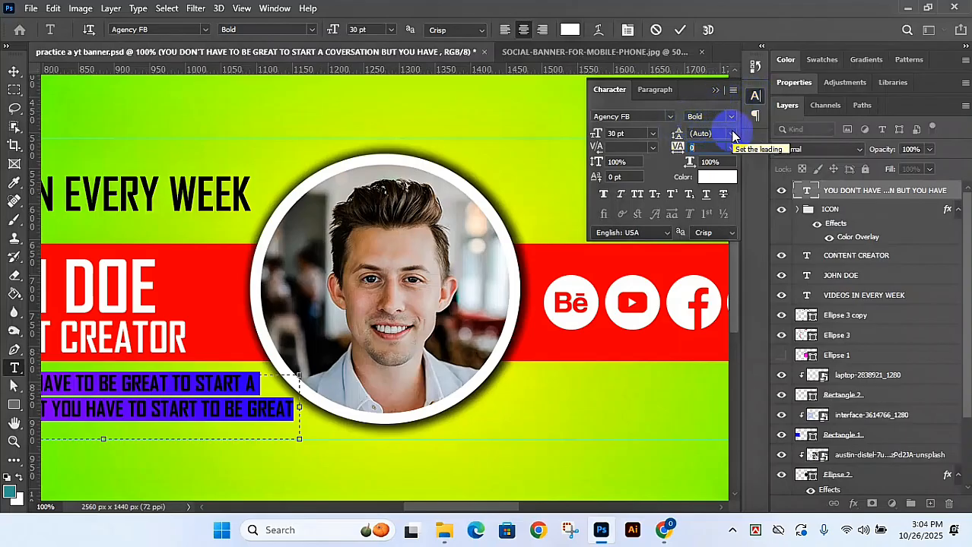
{"action": "left_click", "coordinate": [732, 135]}
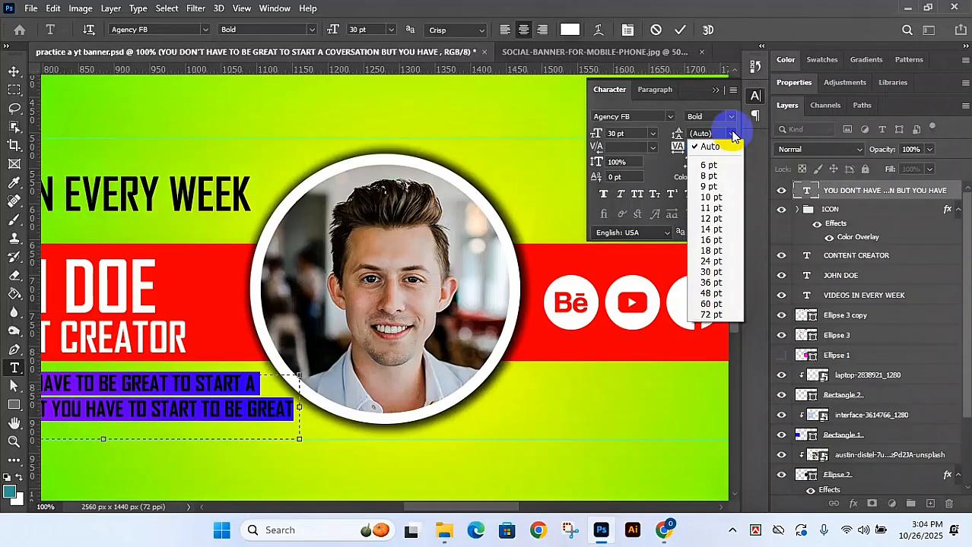
{"action": "left_click", "coordinate": [710, 297]}
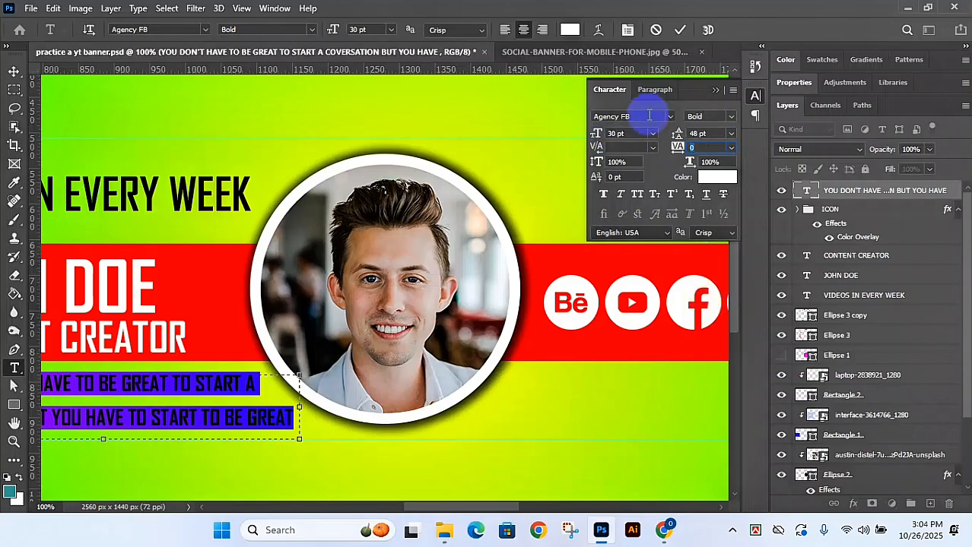
{"action": "left_click", "coordinate": [731, 135]}
{"action": "left_click", "coordinate": [710, 146]}
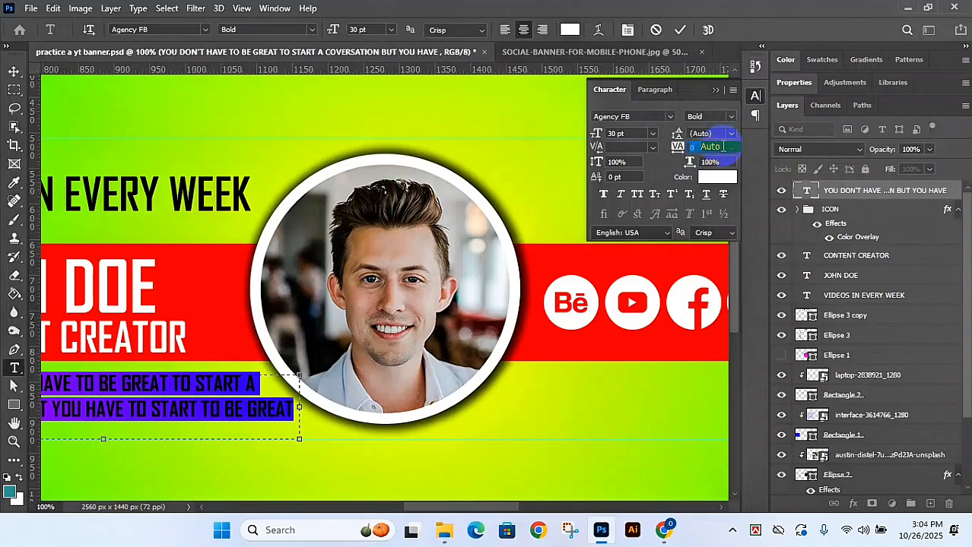
{"action": "left_click", "coordinate": [733, 134]}
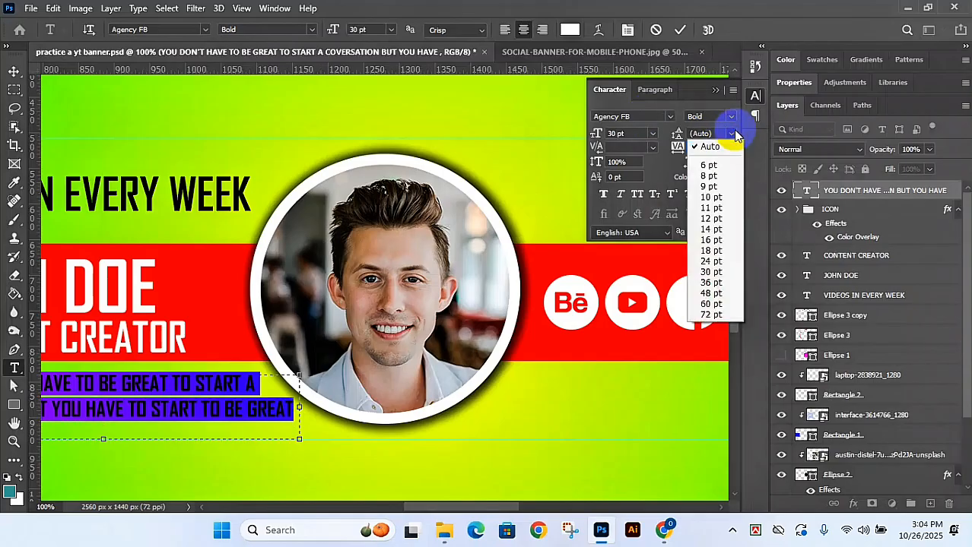
{"action": "left_click", "coordinate": [697, 293]}
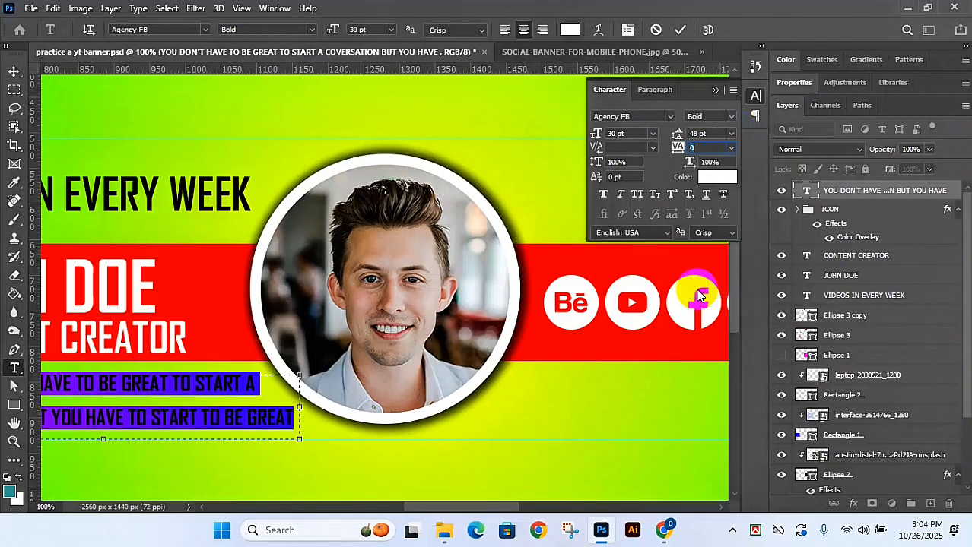
{"action": "left_click", "coordinate": [682, 31]}
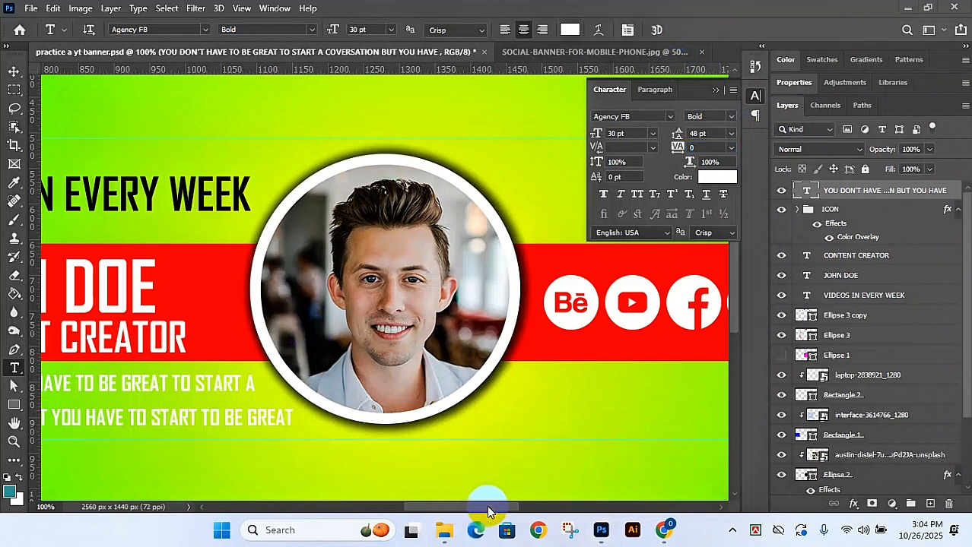
Step: Examine how the quote lines are styled in SOCIAL-BANNER-FOR-MOBILE-PHONE.jpg and return to practice a yt banner.psd
{"action": "left_click_drag", "start_coordinate": [472, 508], "coordinate": [431, 508]}
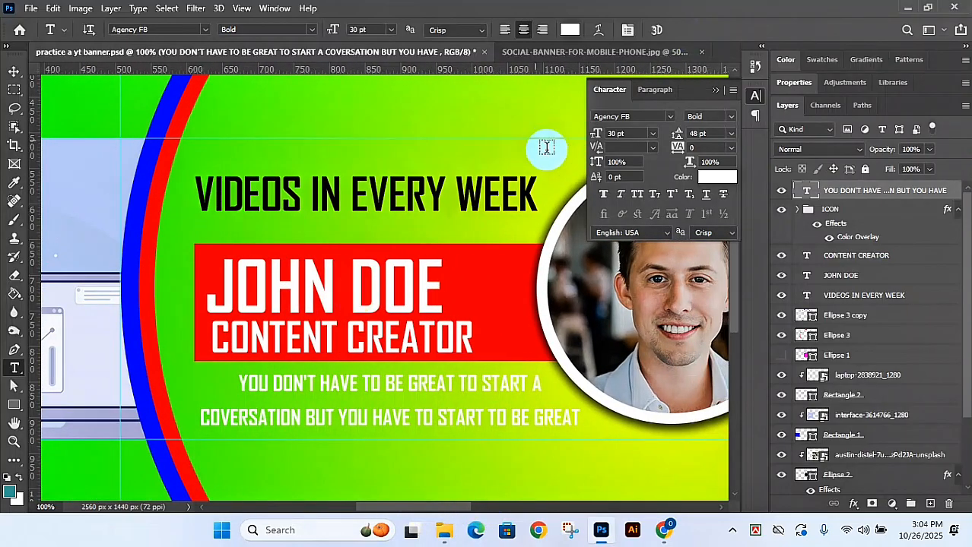
{"action": "left_click", "coordinate": [528, 53]}
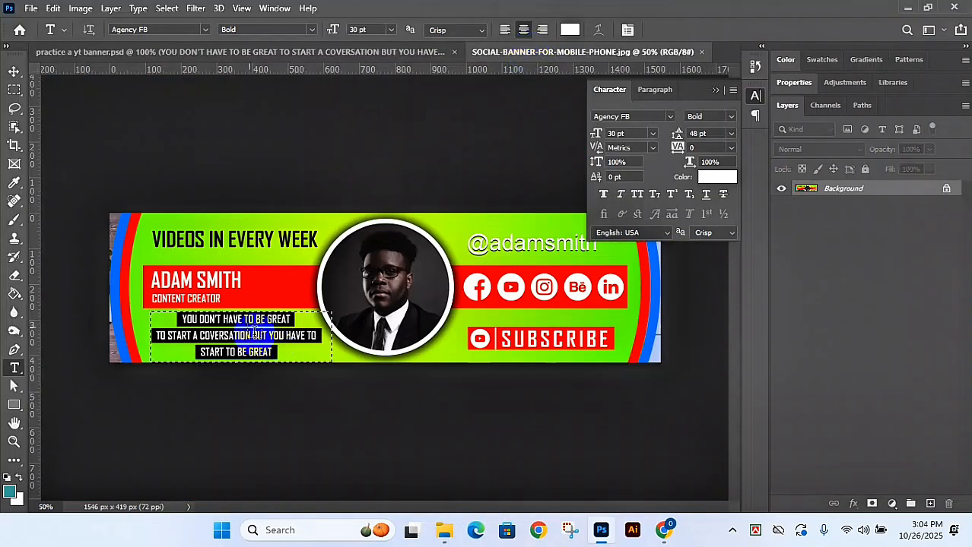
{"action": "left_click", "coordinate": [205, 57]}
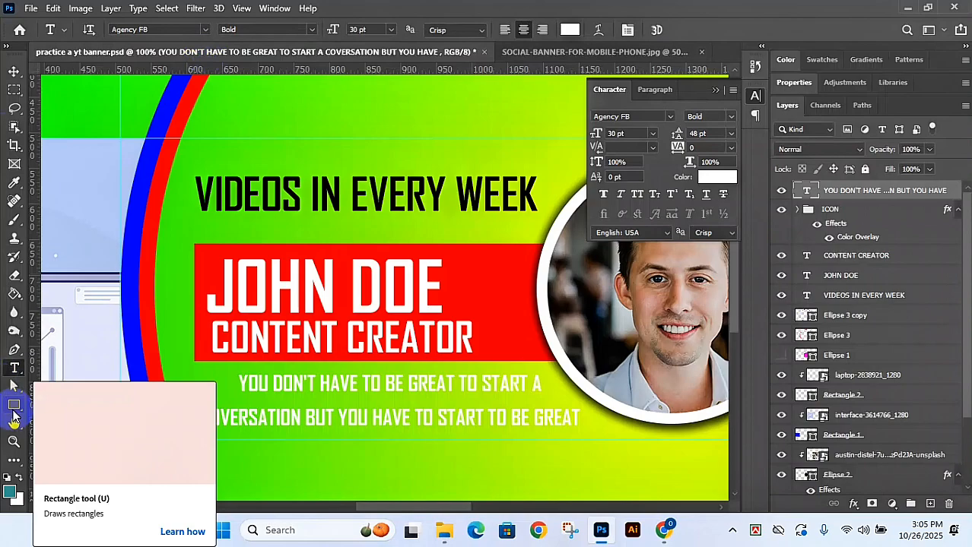
Step: Draw a rectangle about 451 × 48 px over the first line of the quote text
{"action": "left_click", "coordinate": [14, 407]}
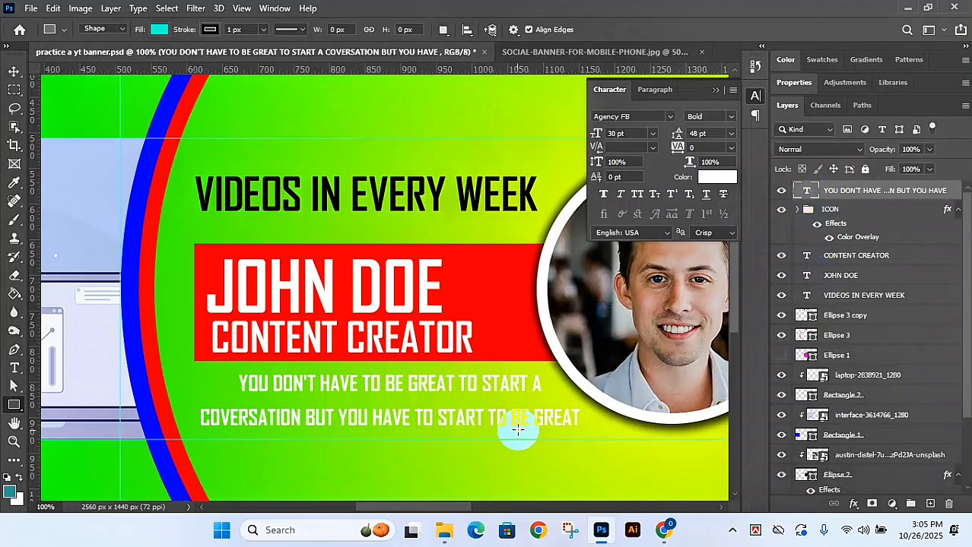
{"action": "left_click", "coordinate": [865, 318]}
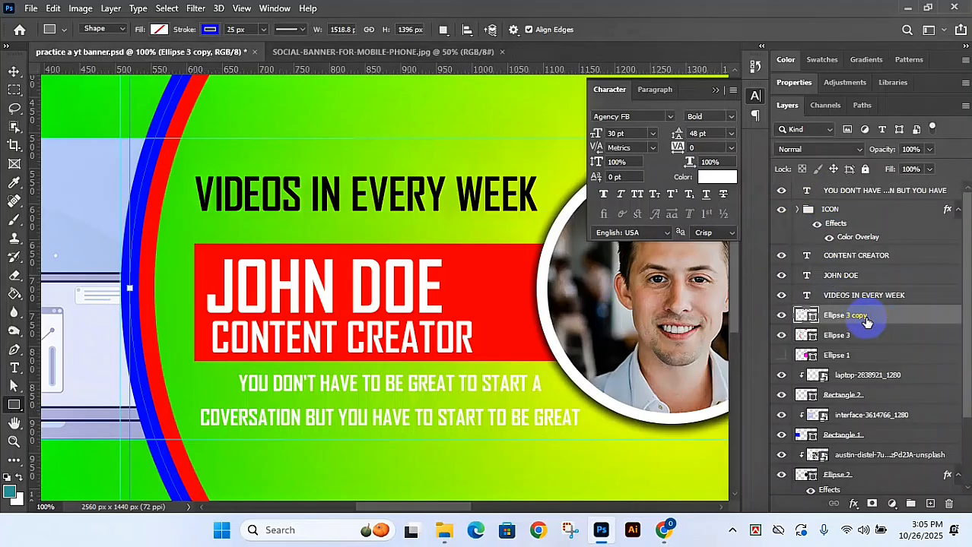
{"action": "left_click", "coordinate": [845, 193]}
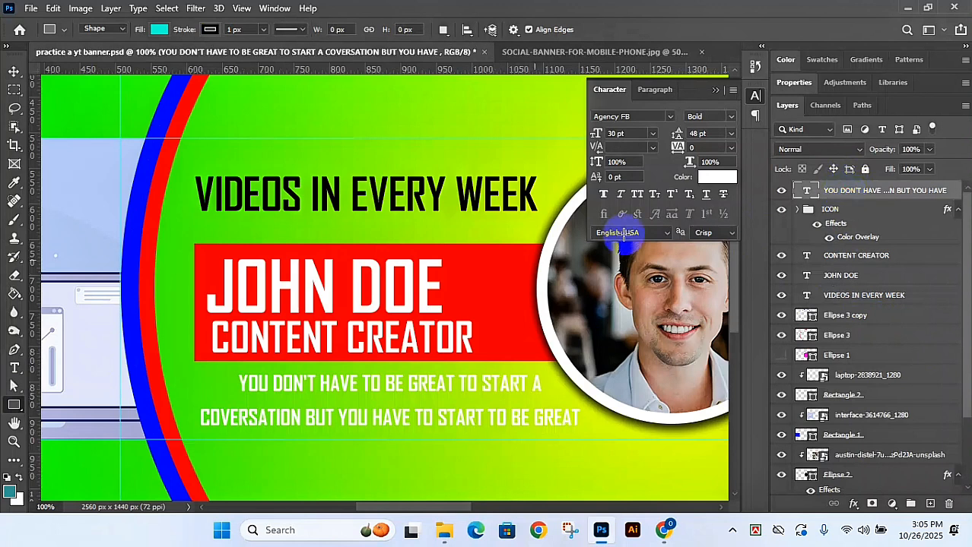
{"action": "left_click_drag", "start_coordinate": [226, 366], "coordinate": [547, 398]}
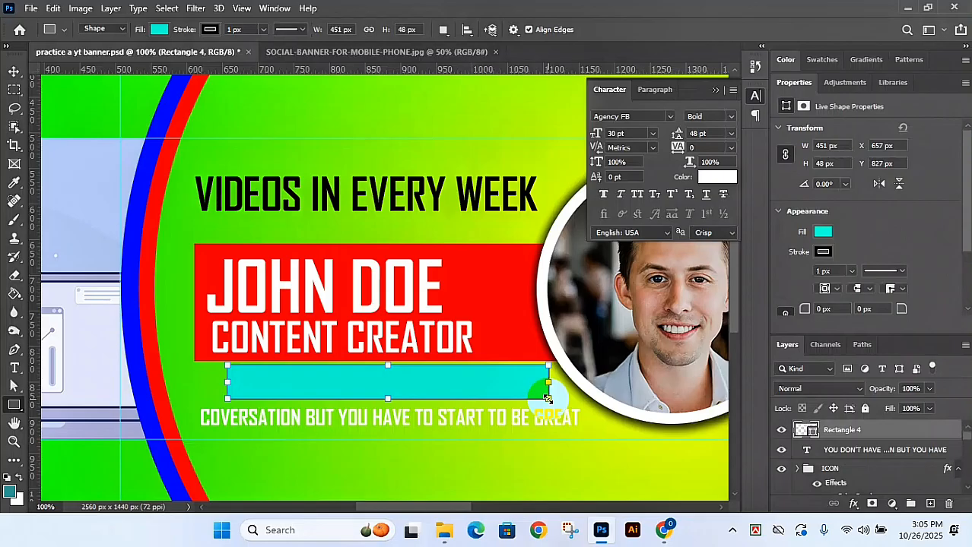
Step: Give the new rectangle no stroke and a black fill, and place its layer directly below the quote text layer
{"action": "left_click", "coordinate": [823, 252]}
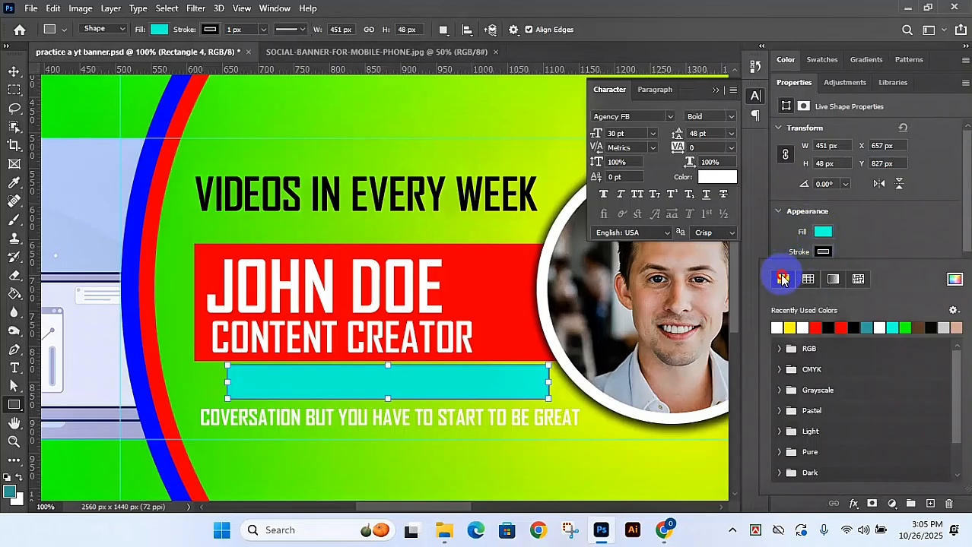
{"action": "left_click", "coordinate": [782, 280]}
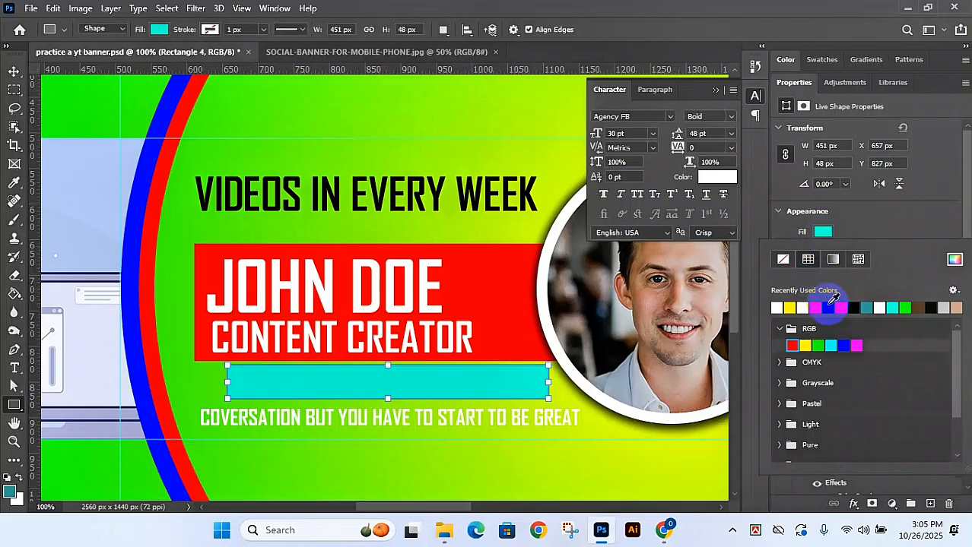
{"action": "left_click", "coordinate": [834, 301]}
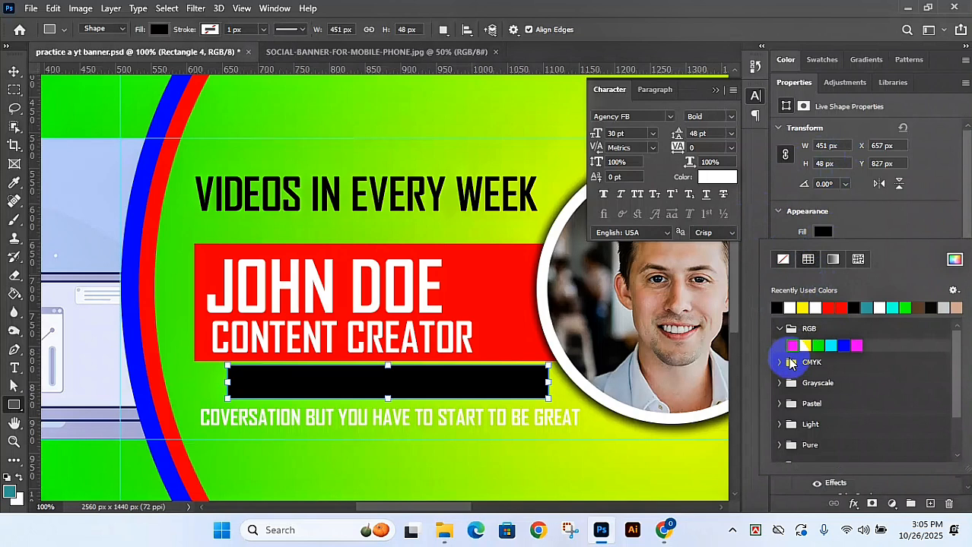
{"action": "left_click", "coordinate": [794, 84]}
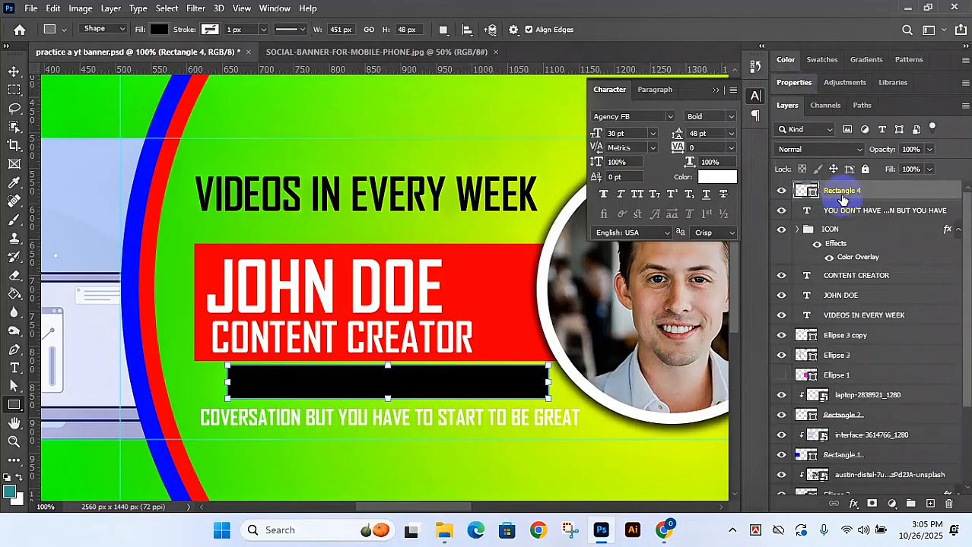
{"action": "left_click_drag", "start_coordinate": [842, 191], "coordinate": [860, 225]}
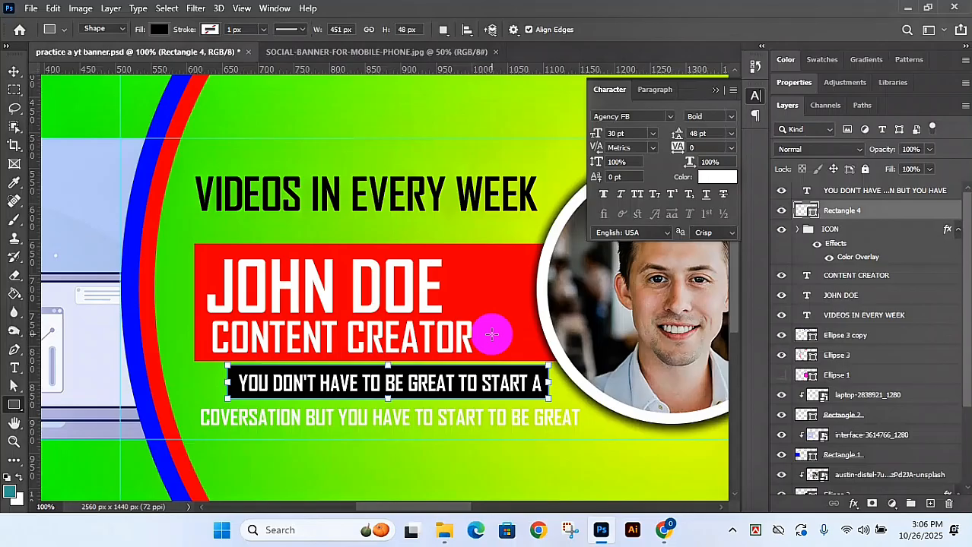
Step: Duplicate the black bar onto the second quote line and widen it on both sides to about 541 px
{"action": "key", "text": "ctrl+j"}
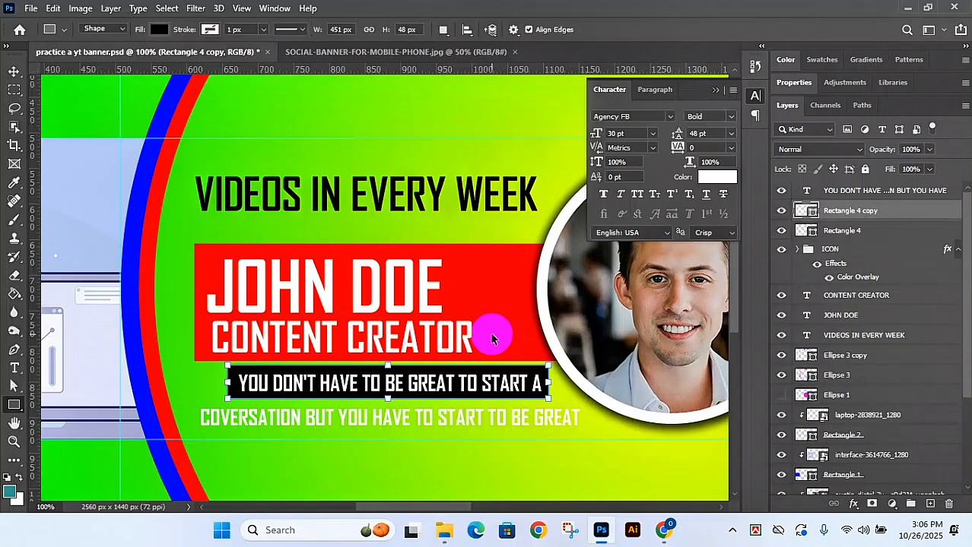
{"action": "key", "text": "ctrl+t"}
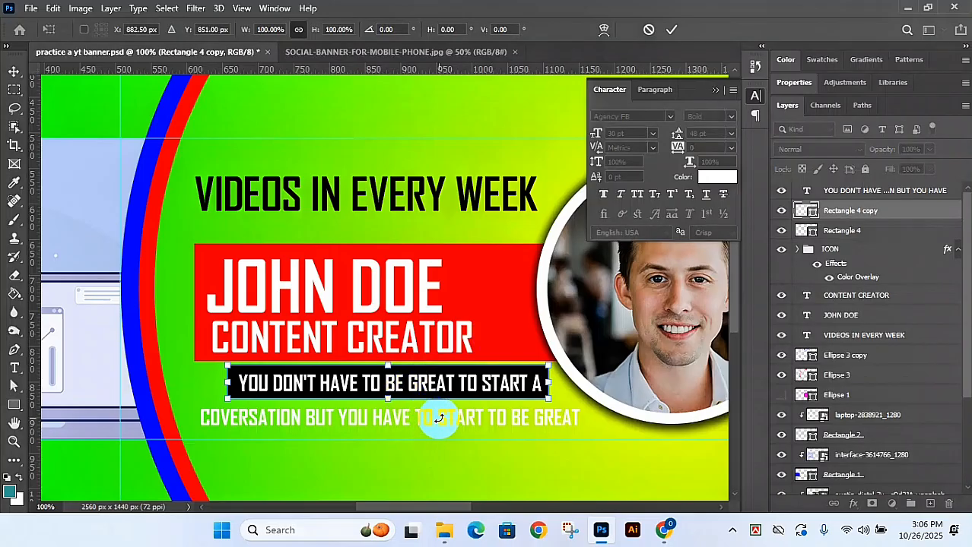
{"action": "left_click_drag", "start_coordinate": [428, 390], "coordinate": [430, 422]}
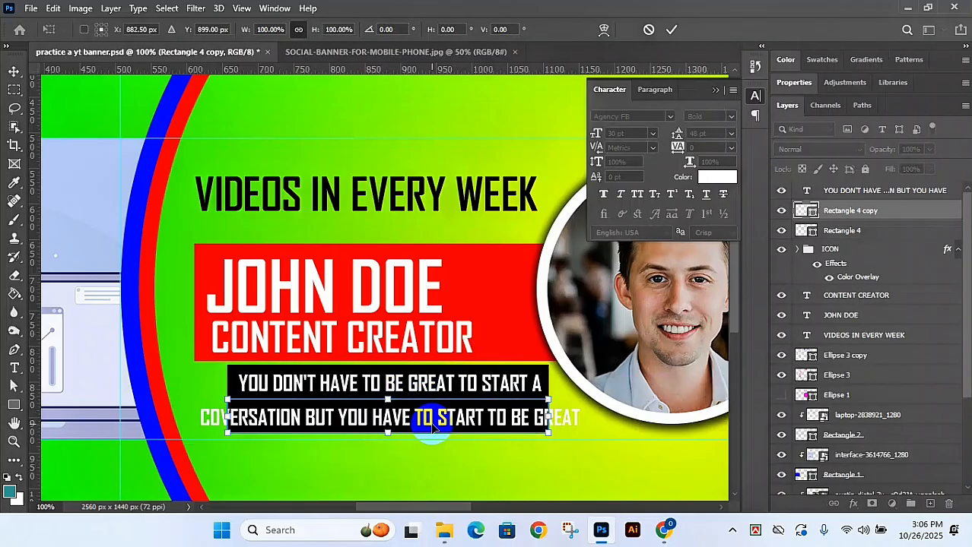
{"action": "key", "text": "Return"}
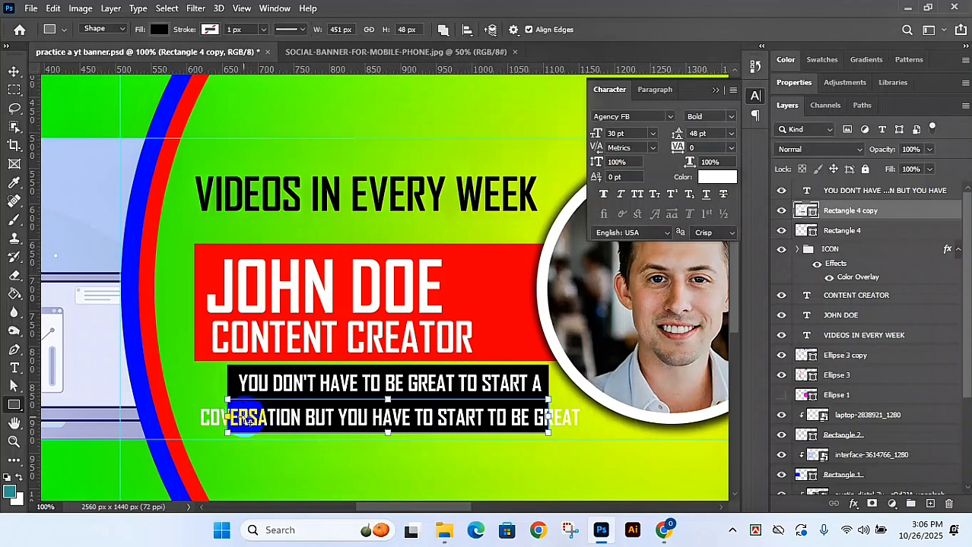
{"action": "left_click_drag", "start_coordinate": [228, 416], "coordinate": [196, 421]}
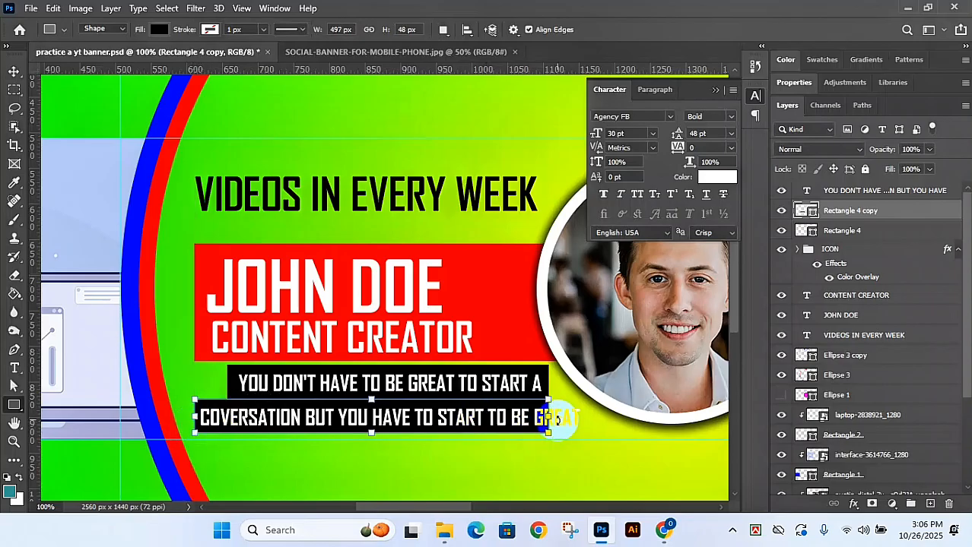
{"action": "left_click_drag", "start_coordinate": [550, 418], "coordinate": [583, 420]}
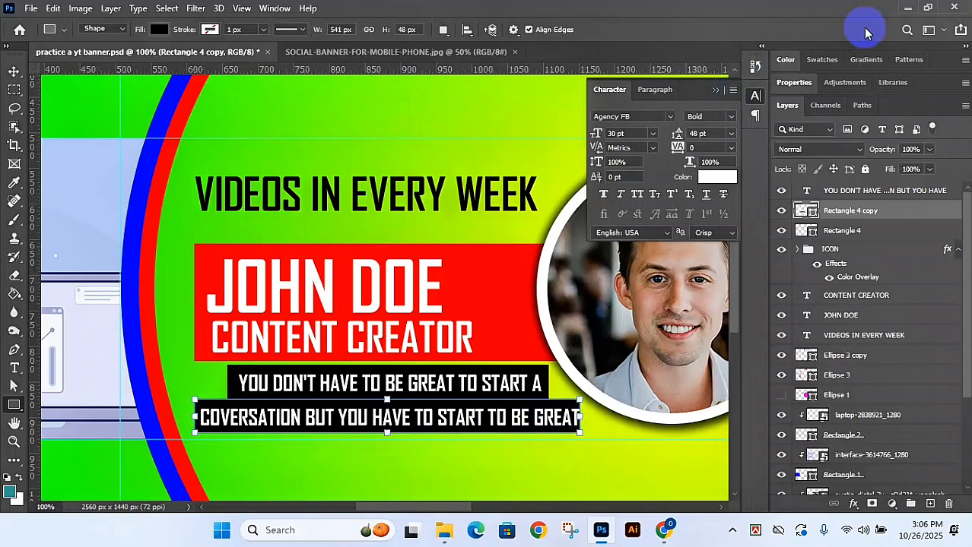
Step: Shrink the second quote line's black bar from its upper edge to about 77% height and nudge it up behind the text
{"action": "left_click", "coordinate": [13, 71]}
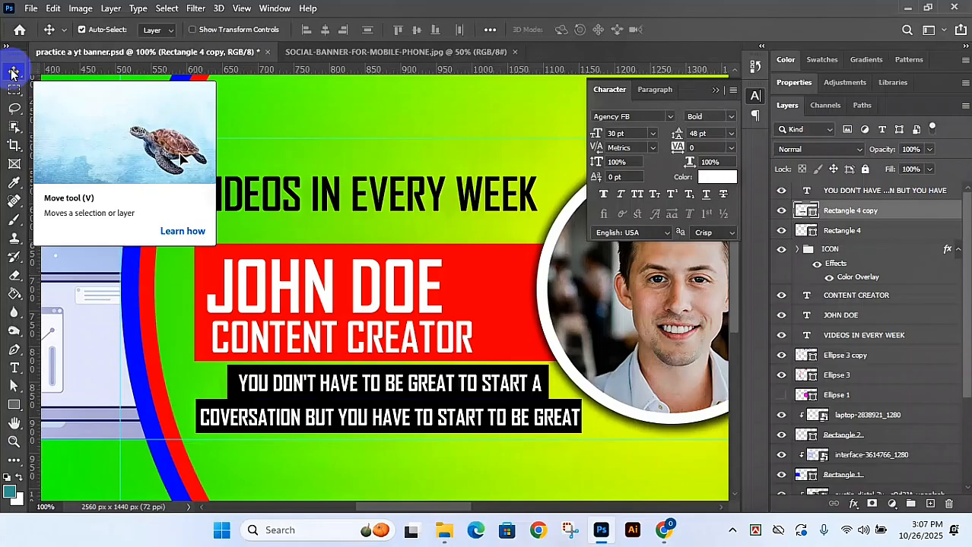
{"action": "left_click", "coordinate": [145, 387]}
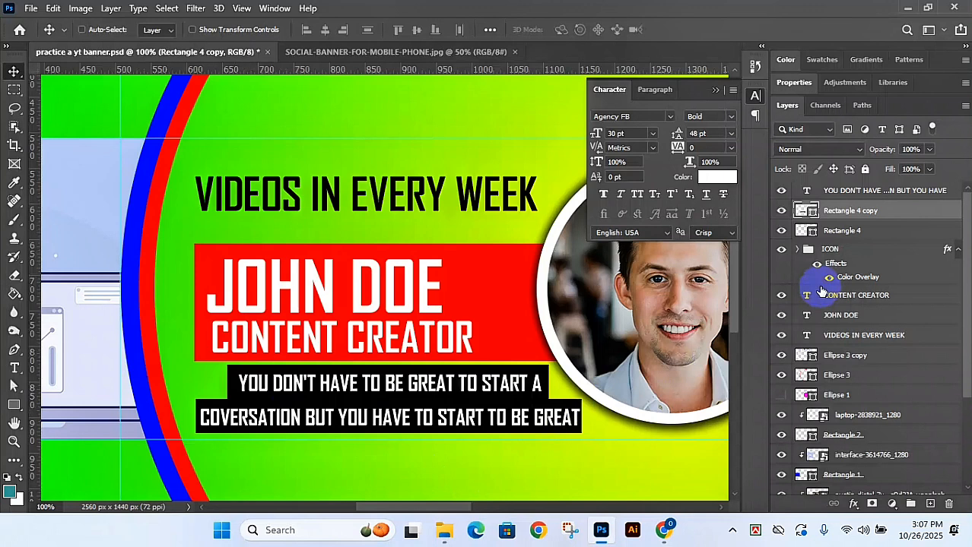
{"action": "key", "text": "ctrl+t"}
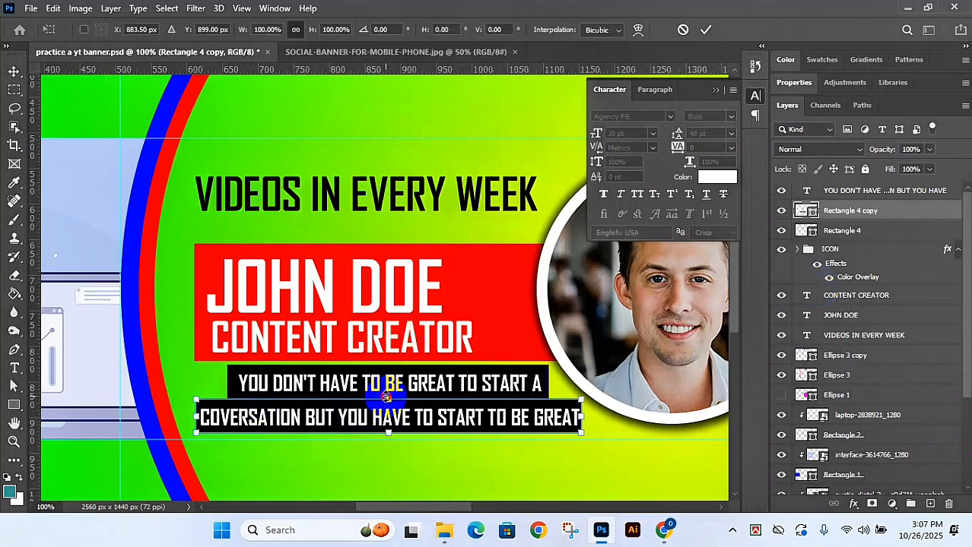
{"action": "left_click_drag", "start_coordinate": [385, 399], "coordinate": [388, 401]}
{"action": "key", "text": "Up"}
{"action": "key", "text": "Up"}
{"action": "key", "text": "Up"}
{"action": "key", "text": "Up"}
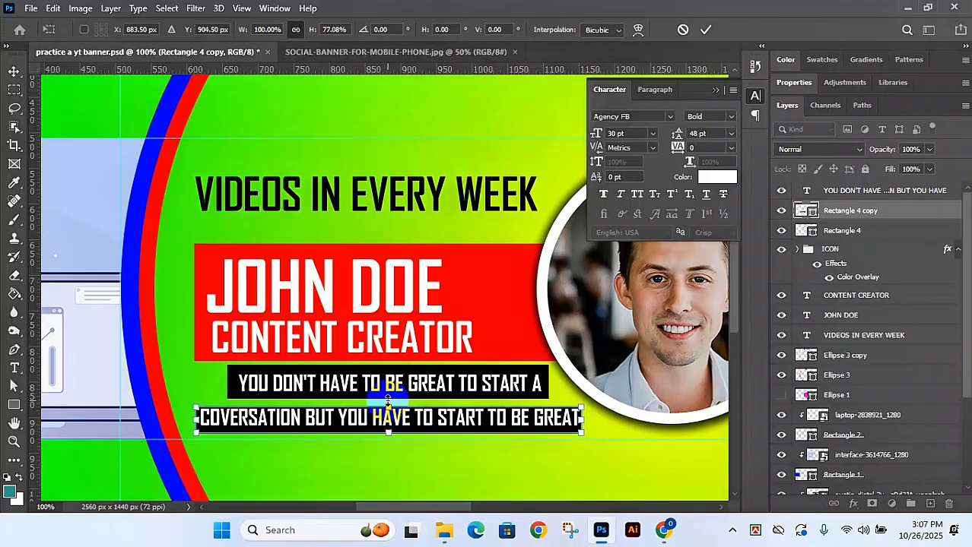
{"action": "key", "text": "Return"}
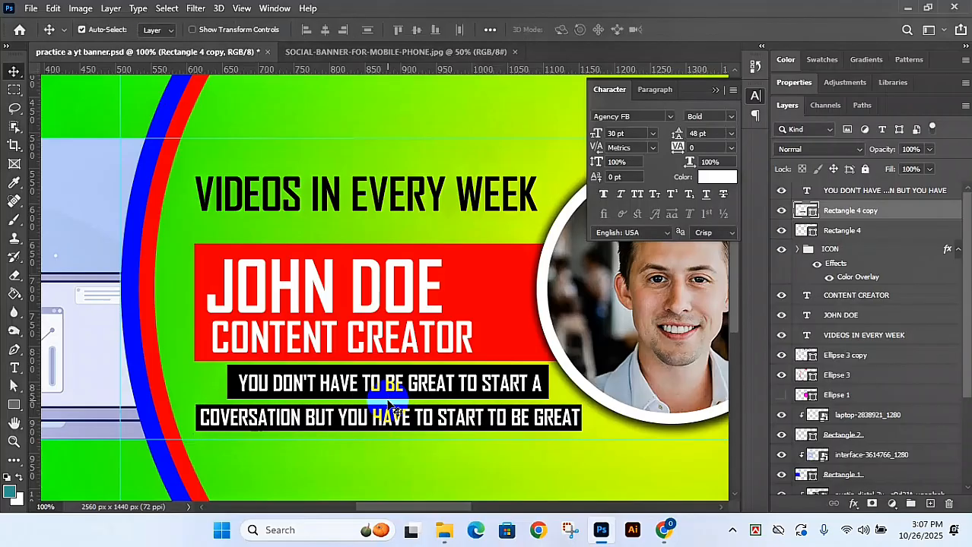
Step: Shrink the first quote line's black bar from its lower edge to about 77% height and nudge it down behind the text
{"action": "left_click", "coordinate": [861, 232]}
{"action": "key", "text": "ctrl+t"}
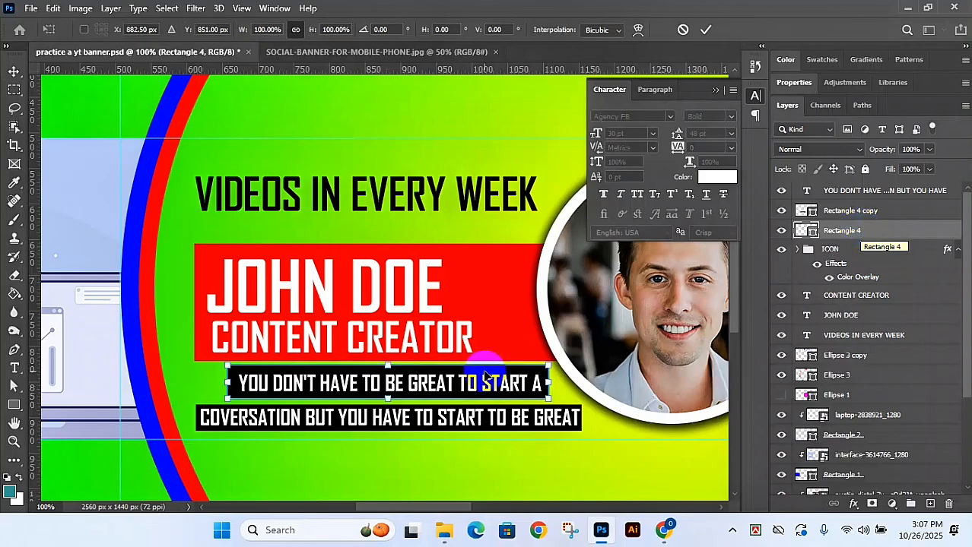
{"action": "left_click_drag", "start_coordinate": [388, 397], "coordinate": [390, 390]}
{"action": "key", "text": "Down"}
{"action": "key", "text": "Down"}
{"action": "key", "text": "Down"}
{"action": "key", "text": "Down"}
{"action": "key", "text": "Down"}
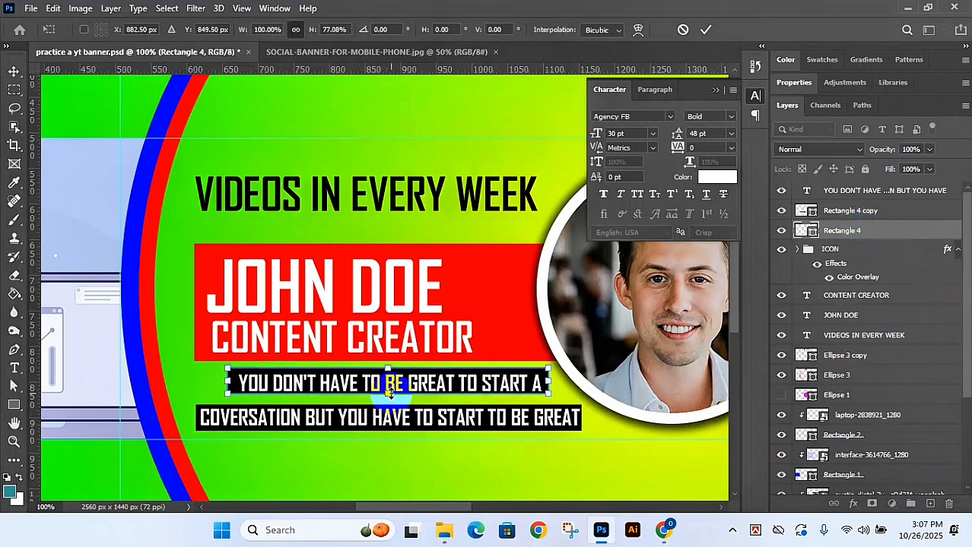
{"action": "key", "text": "Return"}
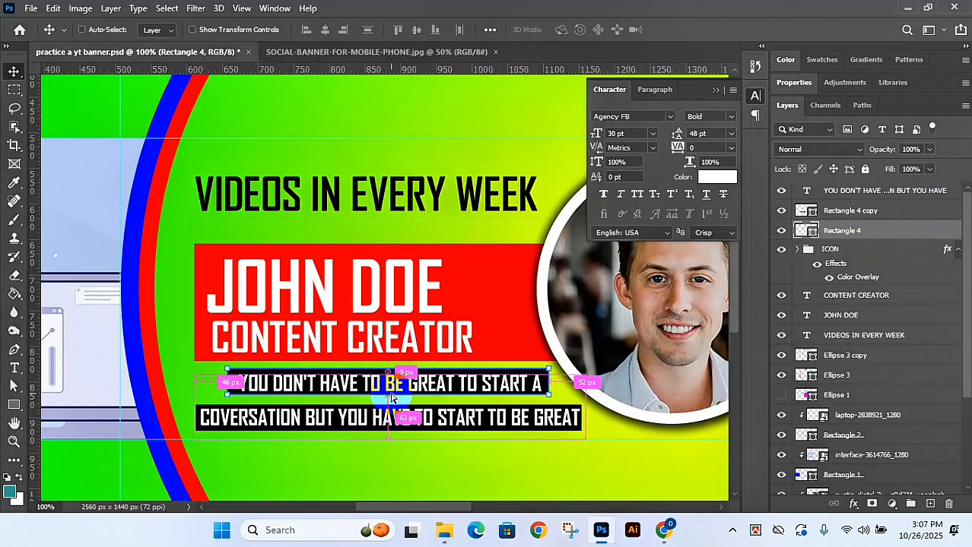
Step: Check the SUBSCRIBE bar in SOCIAL-BANNER-FOR-MOBILE-PHONE.jpg and draw a rectangle about 430 × 82 px below the social icons in practice a yt banner.psd
{"action": "key", "text": "ctrl+0"}
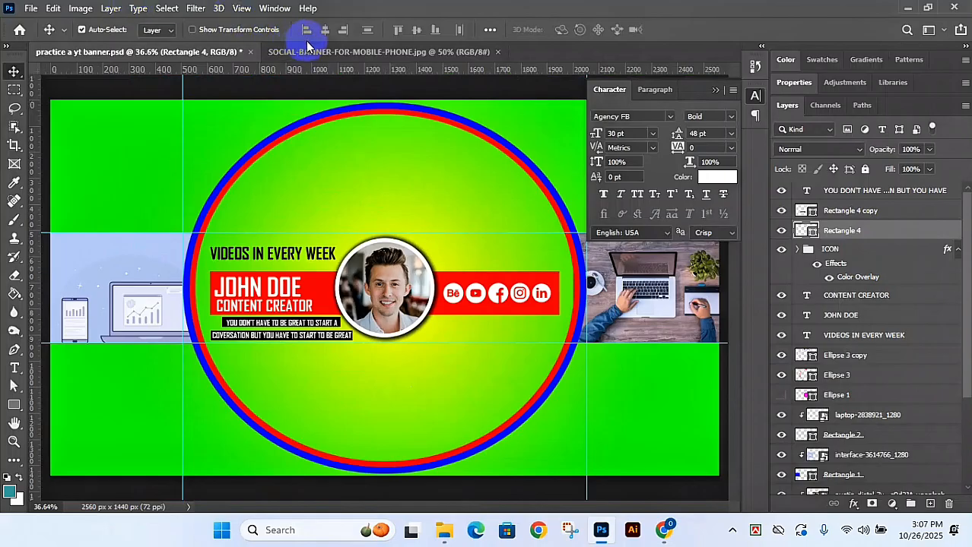
{"action": "left_click", "coordinate": [327, 52]}
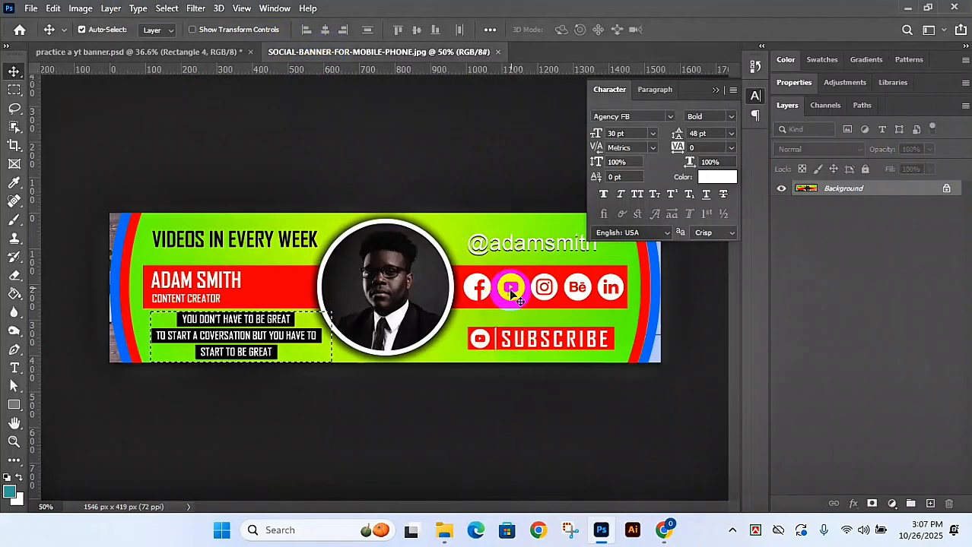
{"action": "left_click", "coordinate": [173, 51]}
{"action": "key", "text": "ctrl+0"}
{"action": "key", "text": "ctrl+plus"}
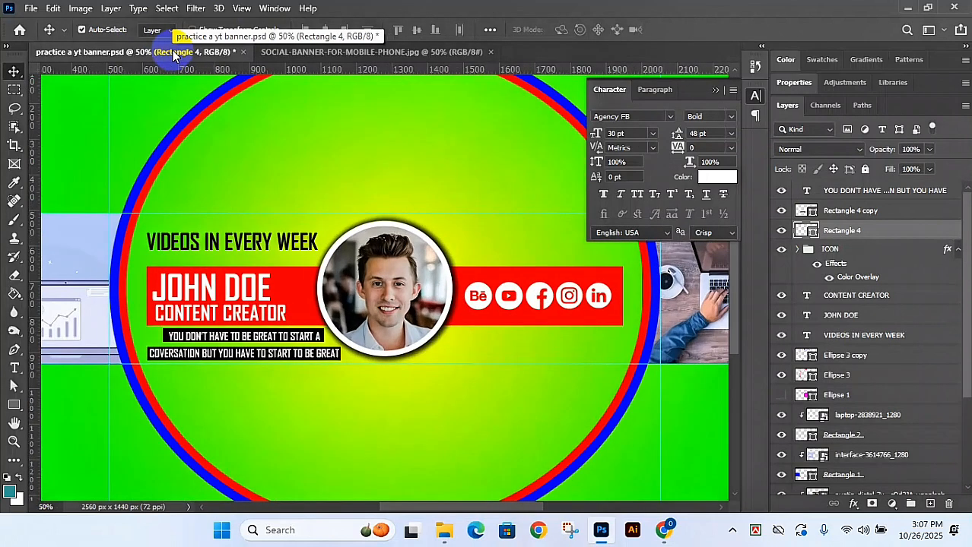
{"action": "left_click", "coordinate": [14, 411]}
{"action": "left_click_drag", "start_coordinate": [466, 335], "coordinate": [619, 365]}
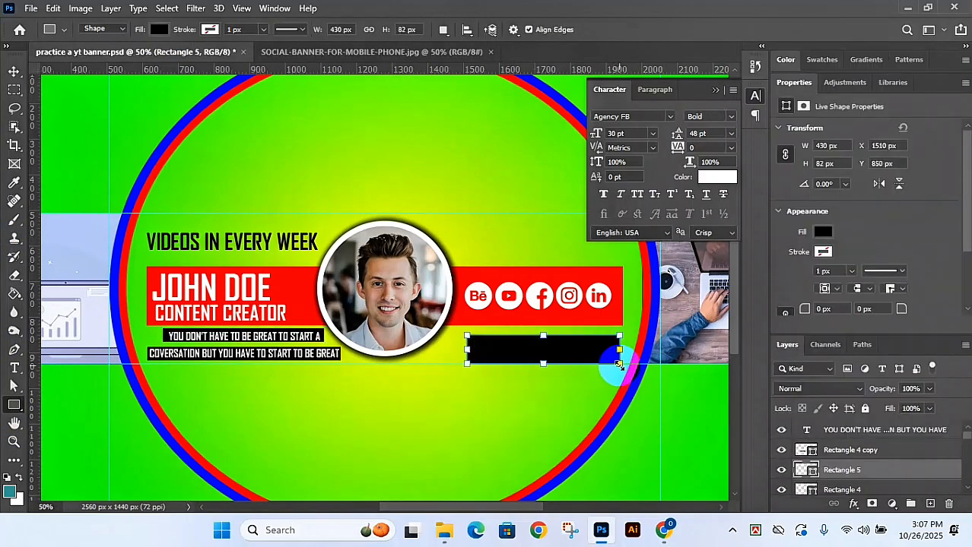
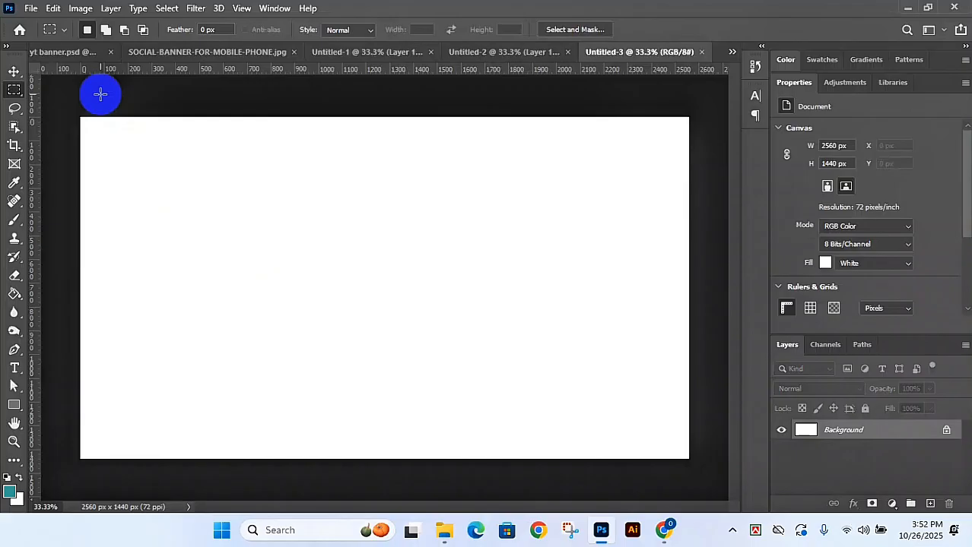
Step: Extend the blank Untitled-3 canvas downward with the Crop tool and trim it to about 2560 × 2938 px
{"action": "key", "text": "c"}
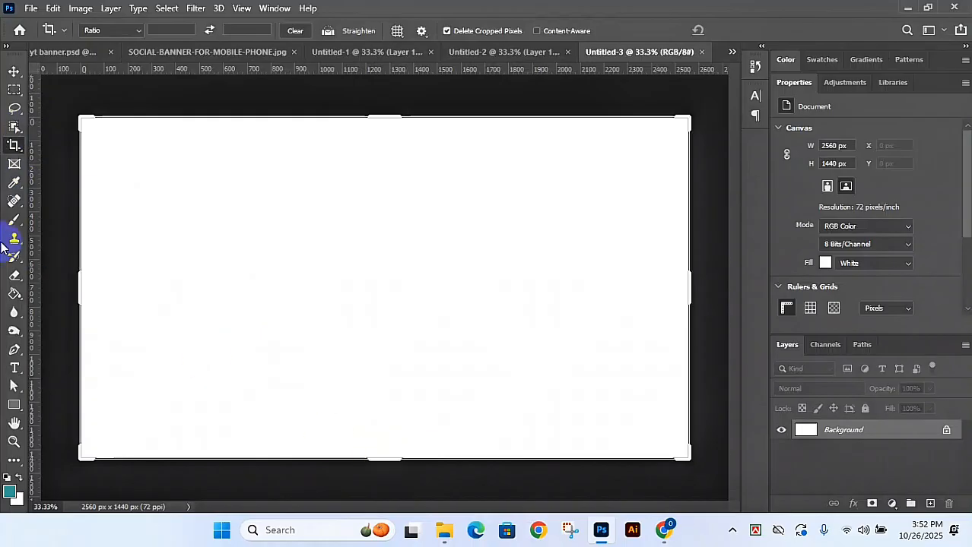
{"action": "left_click_drag", "start_coordinate": [407, 459], "coordinate": [404, 380]}
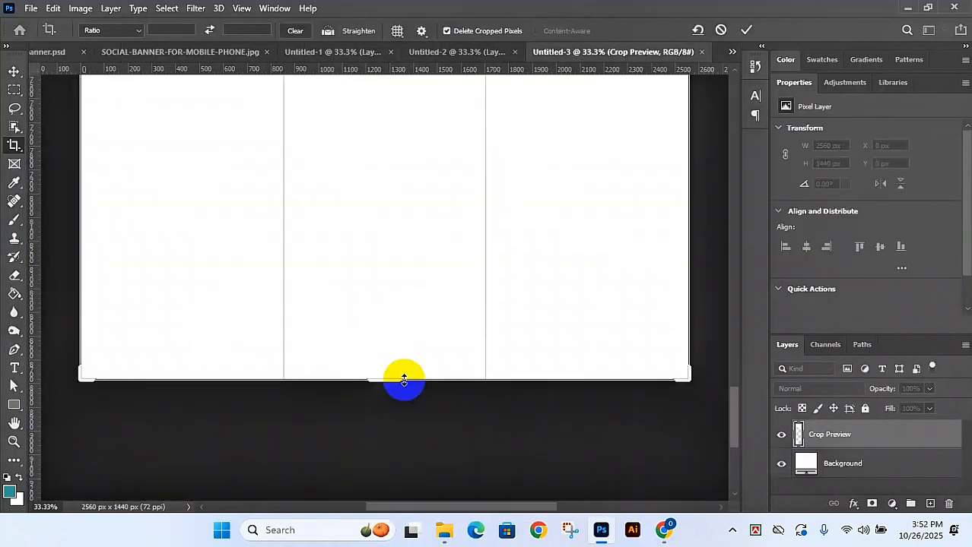
{"action": "key", "text": "Return"}
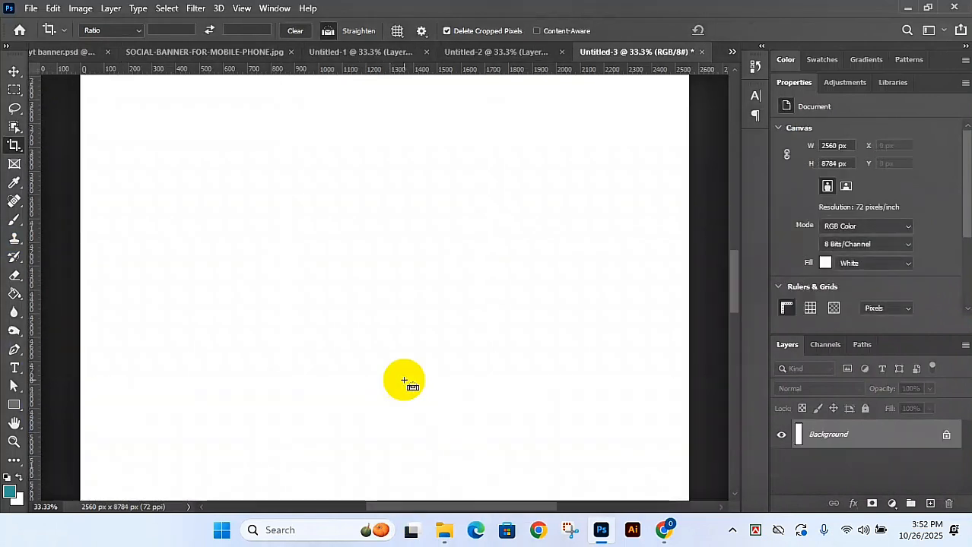
{"action": "key", "text": "ctrl+0"}
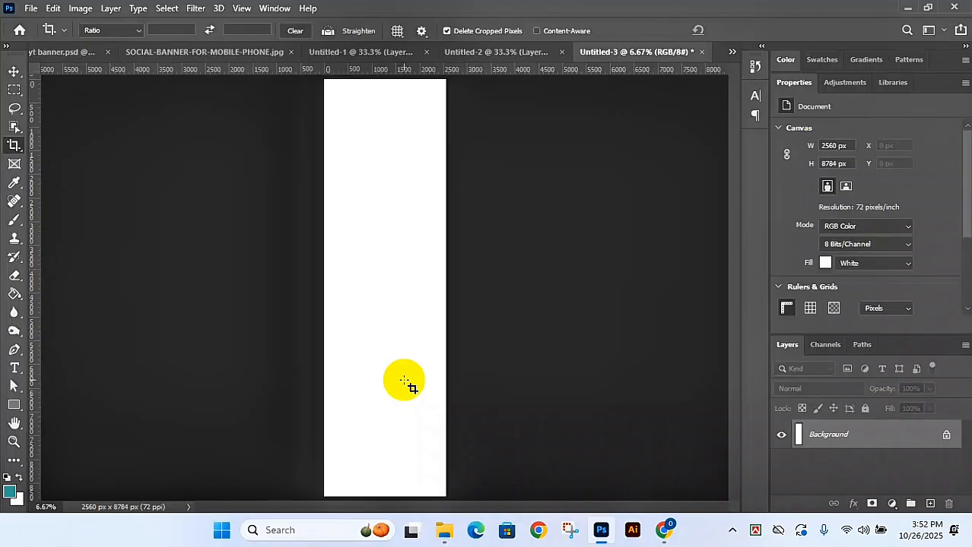
{"action": "left_click", "coordinate": [375, 447]}
{"action": "left_click_drag", "start_coordinate": [381, 490], "coordinate": [399, 358]}
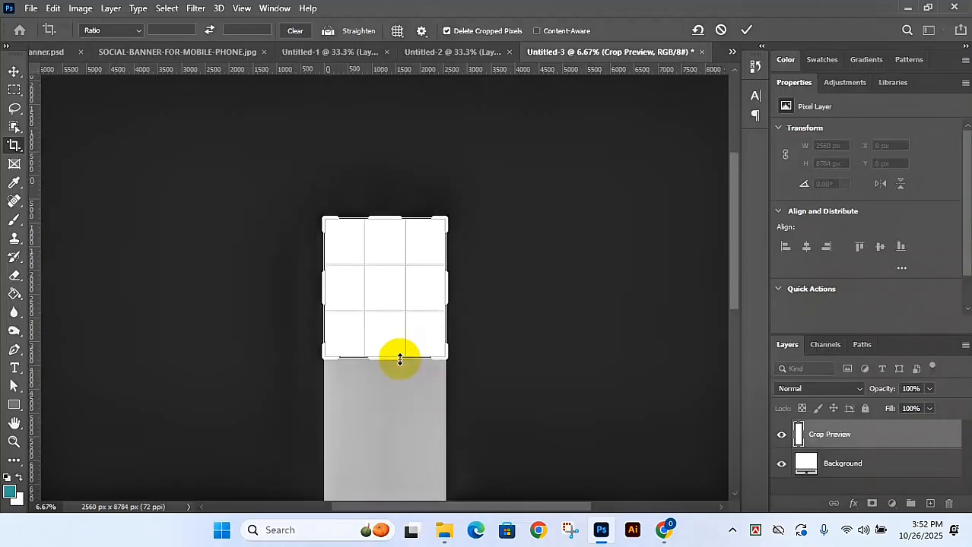
{"action": "left_click", "coordinate": [745, 29]}
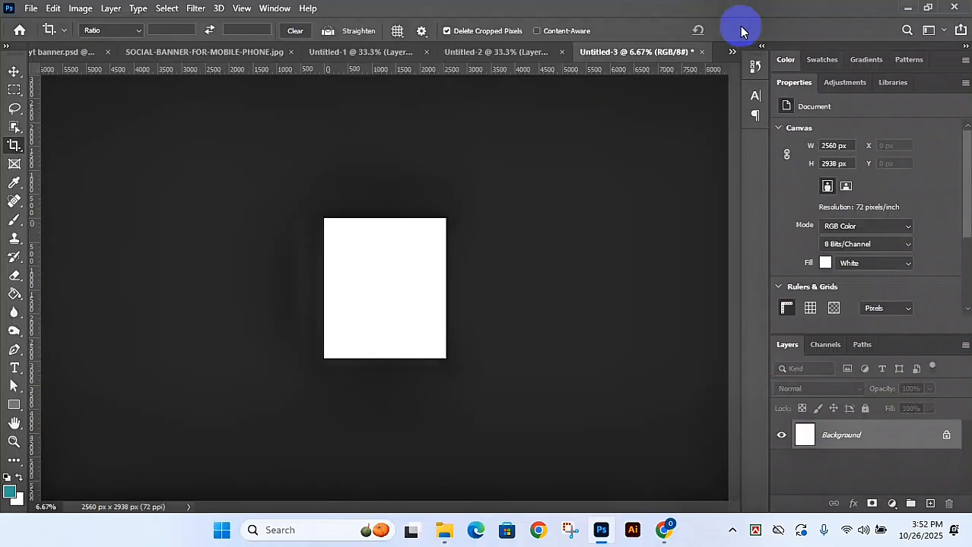
Step: Place youtube-banner-for-portfolio.jpg from Downloads as an embedded image on the blank Untitled-3 canvas
{"action": "left_click", "coordinate": [31, 9]}
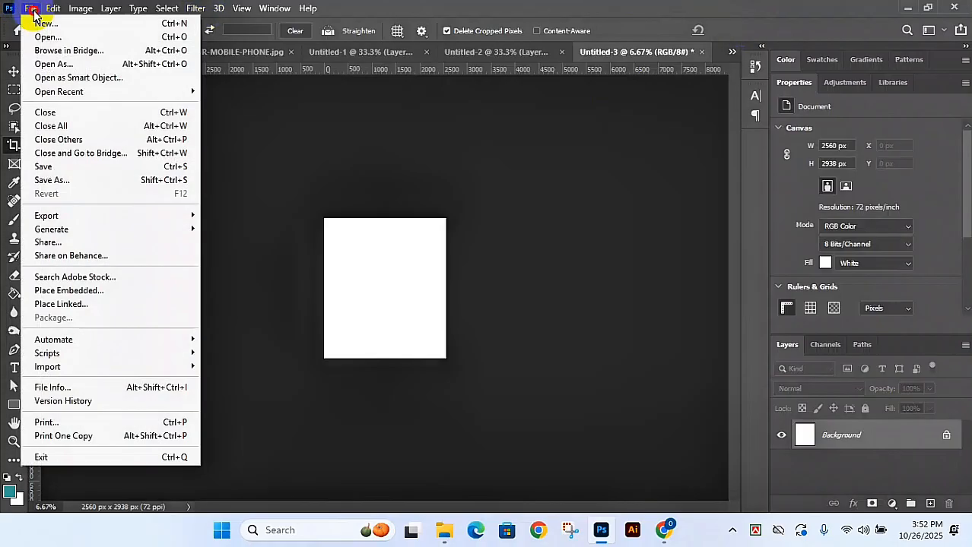
{"action": "left_click", "coordinate": [379, 353]}
{"action": "key", "text": "ctrl+0"}
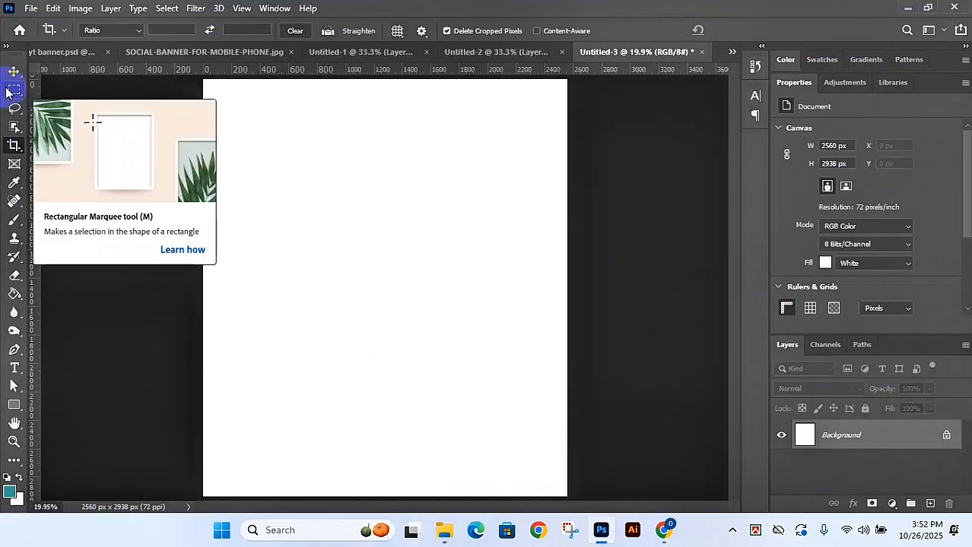
{"action": "left_click", "coordinate": [30, 8]}
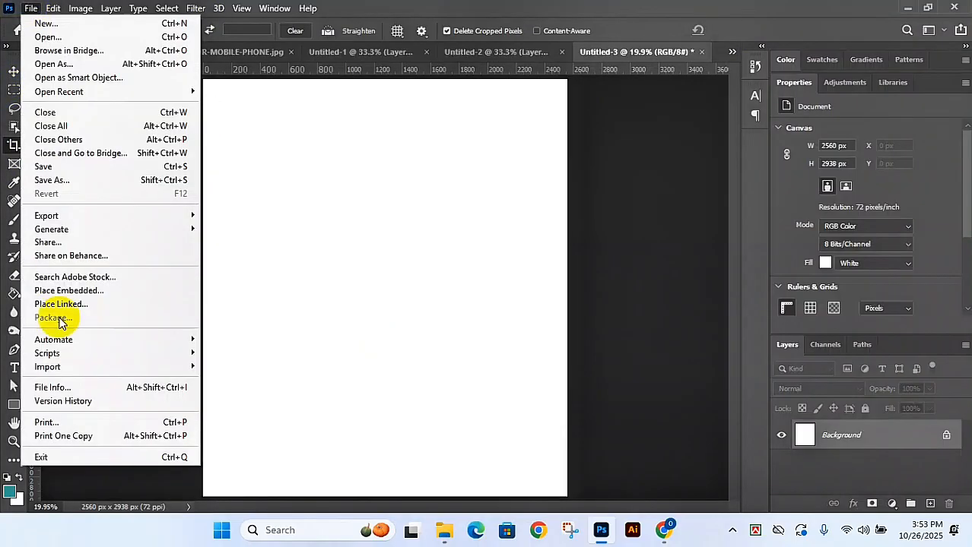
{"action": "left_click", "coordinate": [67, 290]}
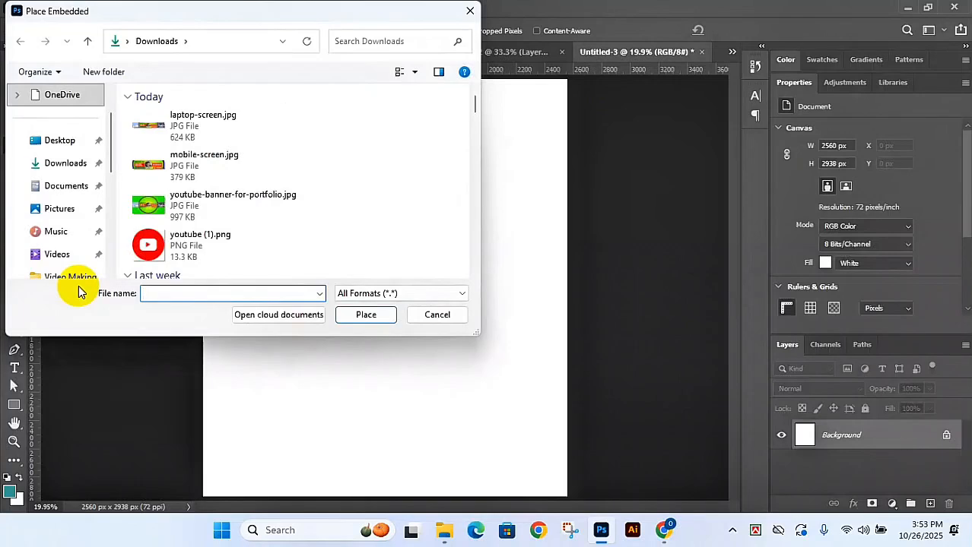
{"action": "left_click", "coordinate": [212, 206]}
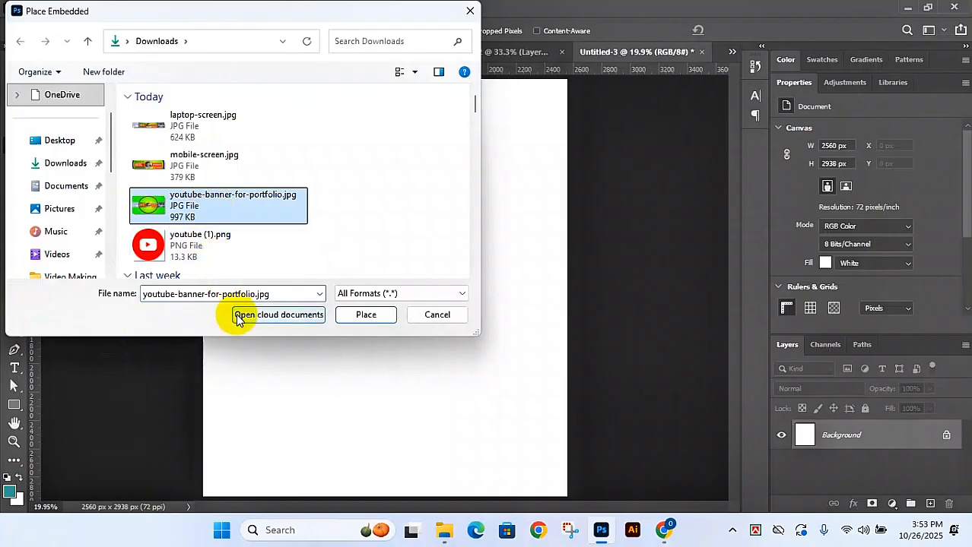
{"action": "left_click", "coordinate": [365, 318]}
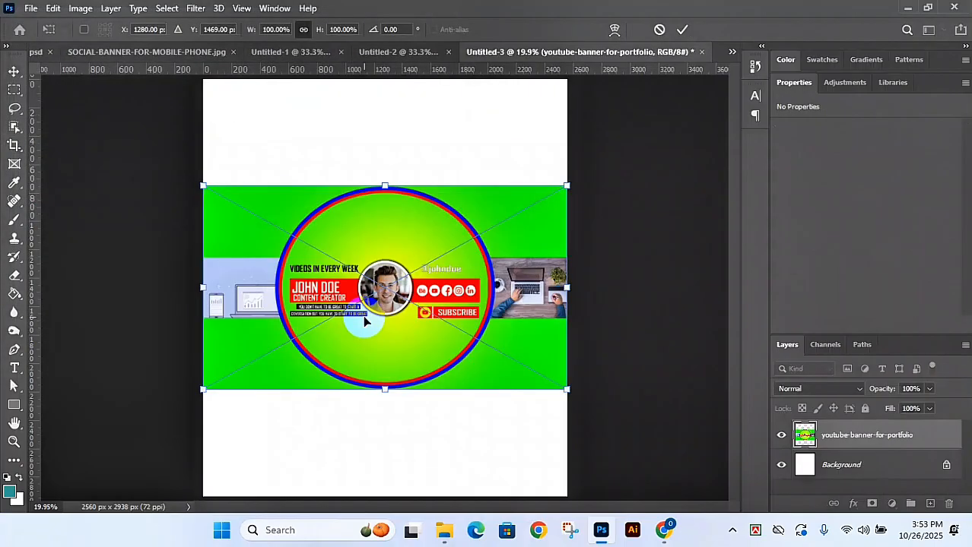
Step: Move the placed full banner to the upper part of the canvas and scale it to about 72%, centred horizontally
{"action": "left_click_drag", "start_coordinate": [423, 315], "coordinate": [424, 205]}
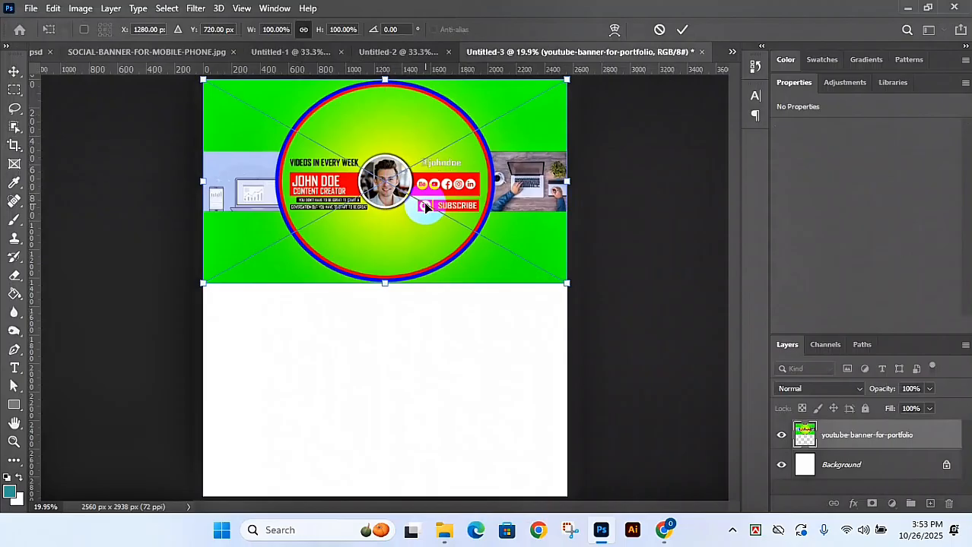
{"action": "left_click_drag", "start_coordinate": [383, 282], "coordinate": [389, 223]}
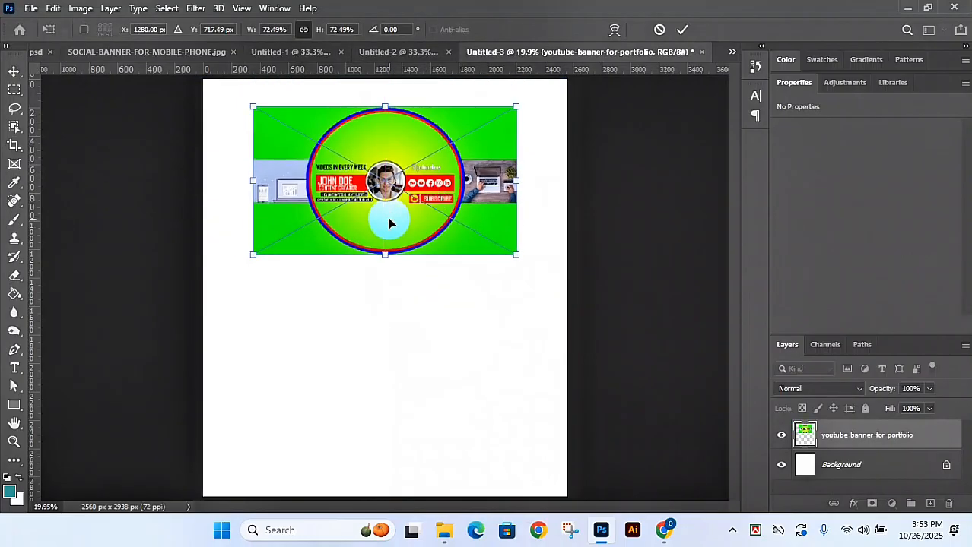
{"action": "key", "text": "Return"}
{"action": "key", "text": "c"}
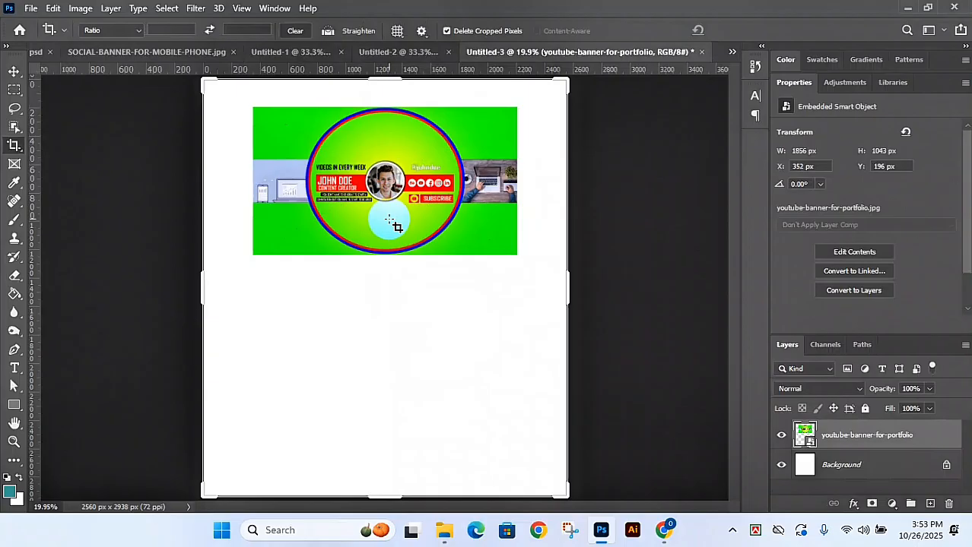
Step: Place laptop-screen.jpg as an embedded image, scaled to about 86% and centred below the full banner with a gap
{"action": "left_click", "coordinate": [36, 10]}
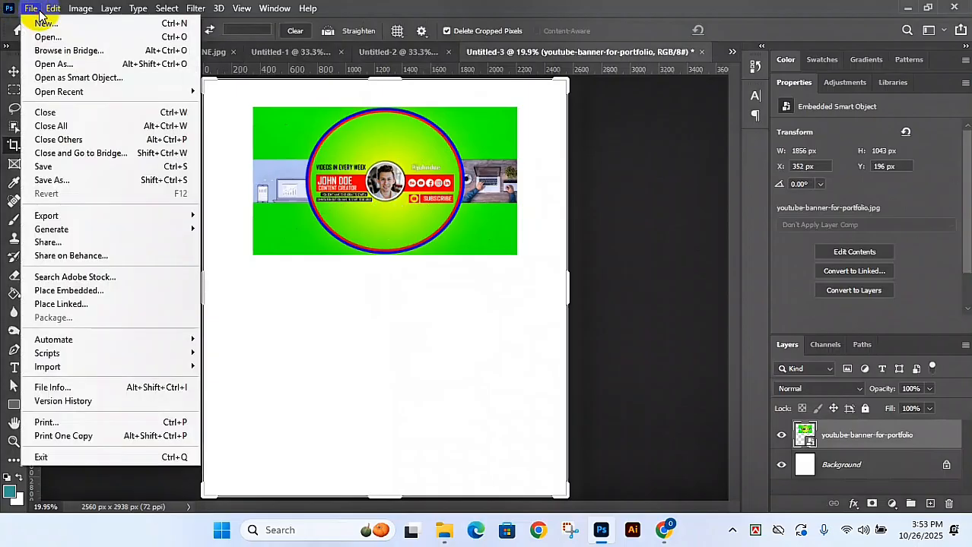
{"action": "left_click", "coordinate": [71, 291]}
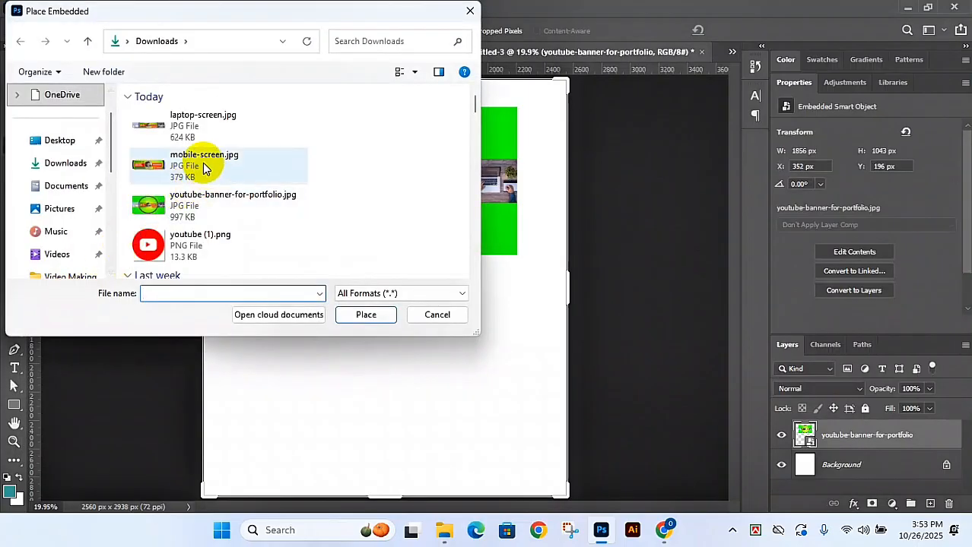
{"action": "double_click", "coordinate": [185, 120]}
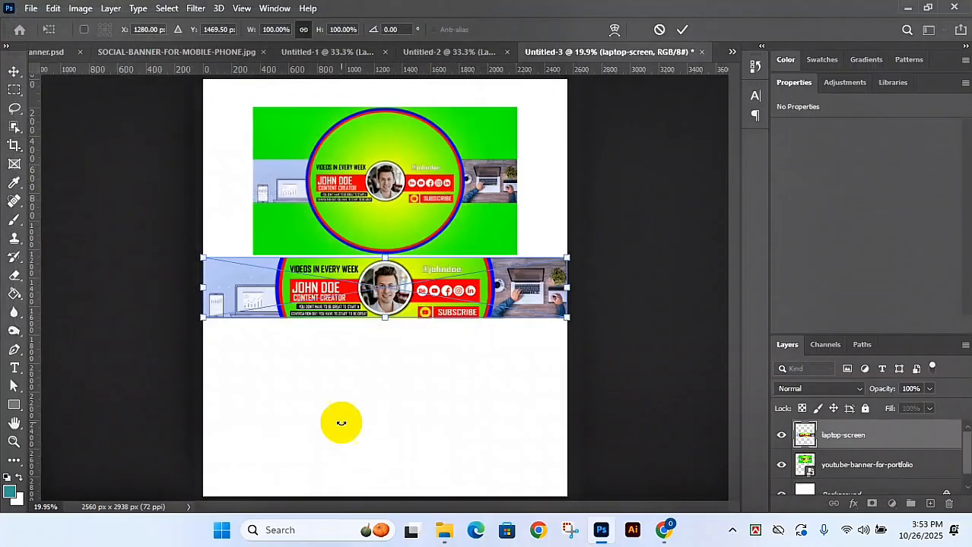
{"action": "left_click_drag", "start_coordinate": [348, 293], "coordinate": [377, 338]}
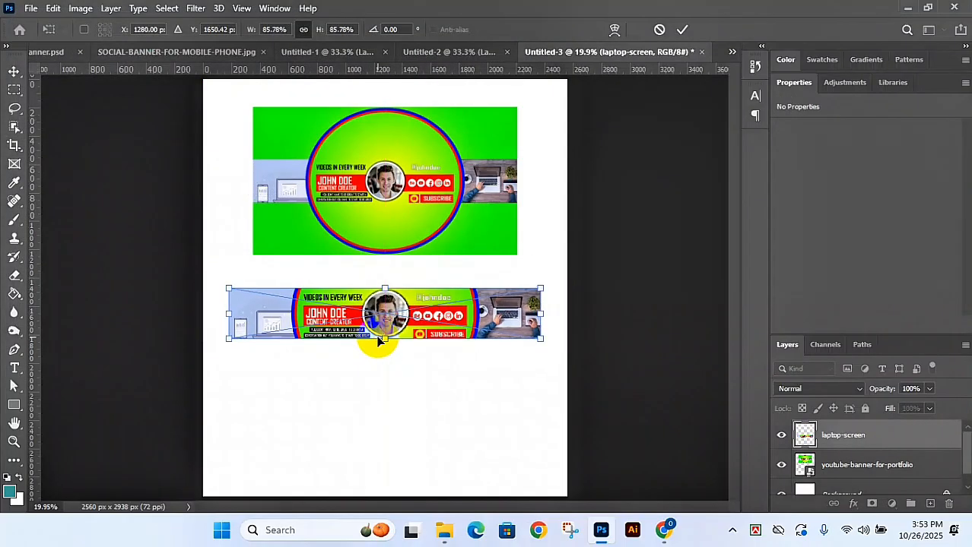
{"action": "key", "text": "Return"}
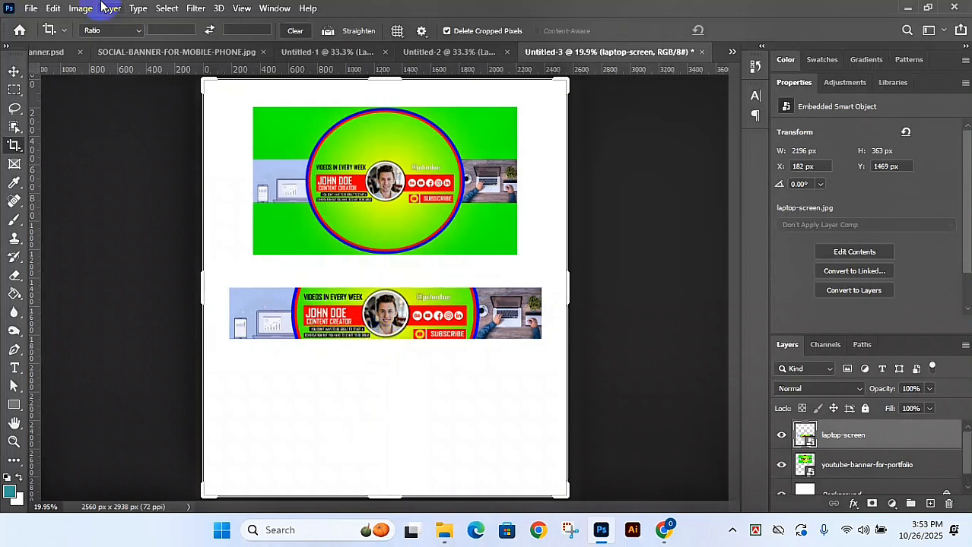
{"action": "left_click", "coordinate": [30, 9]}
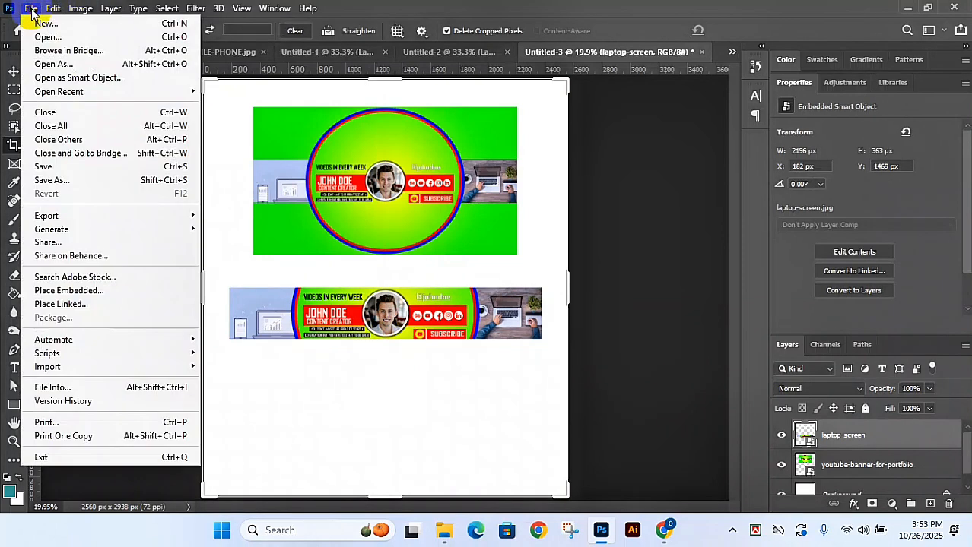
{"action": "left_click", "coordinate": [69, 290]}
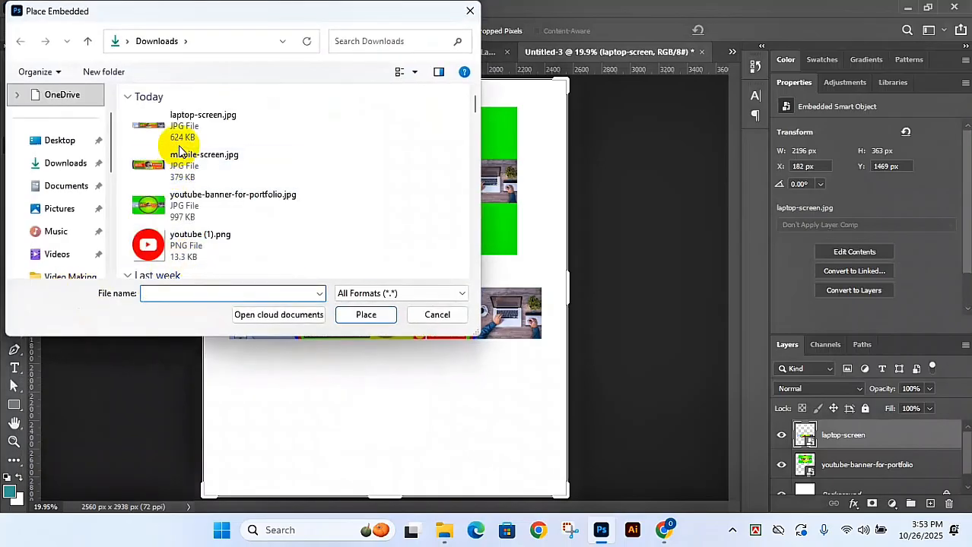
{"action": "double_click", "coordinate": [214, 126]}
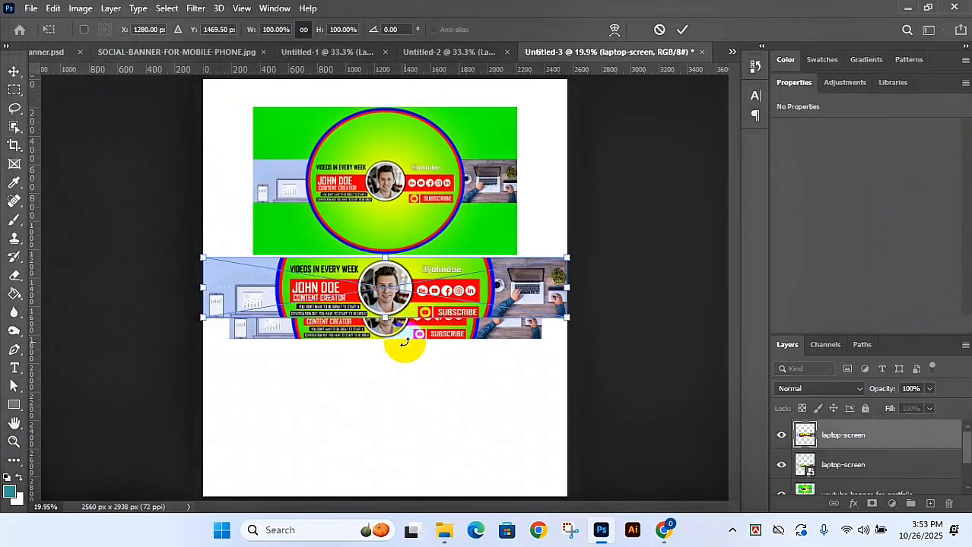
{"action": "key", "text": "Escape"}
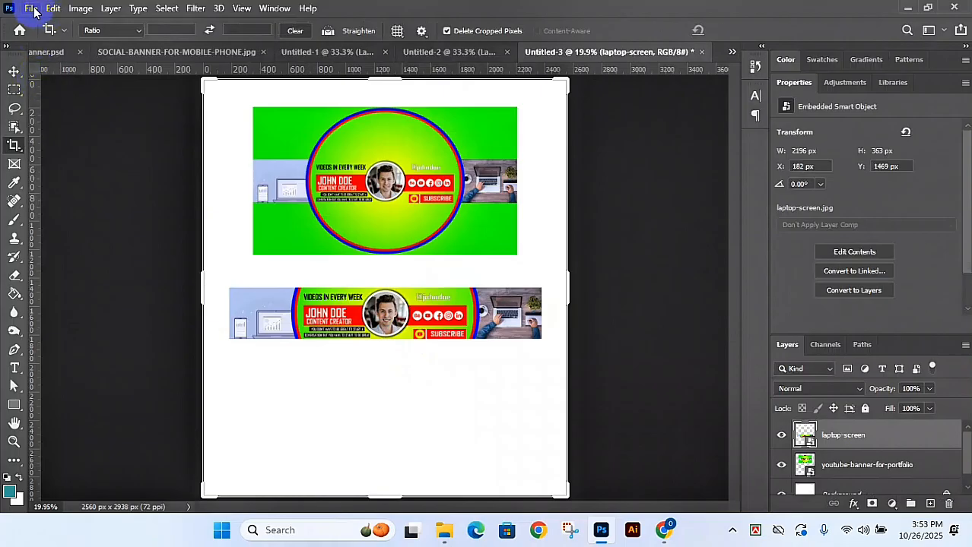
Step: Place mobile-screen.jpg as an embedded image, scaled to about 136% and centred horizontally below the laptop banner
{"action": "left_click", "coordinate": [31, 7]}
{"action": "left_click", "coordinate": [70, 290]}
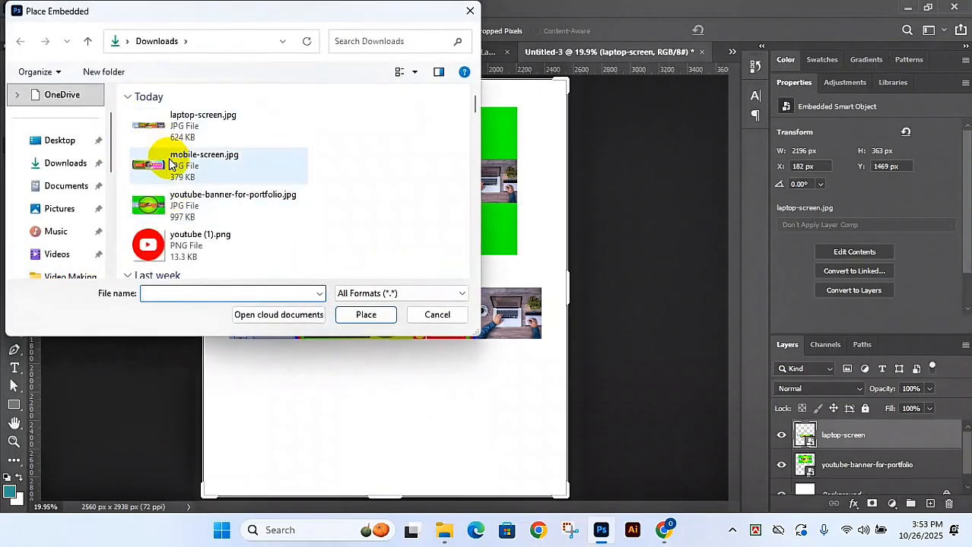
{"action": "double_click", "coordinate": [168, 162]}
{"action": "left_click_drag", "start_coordinate": [384, 318], "coordinate": [384, 336]}
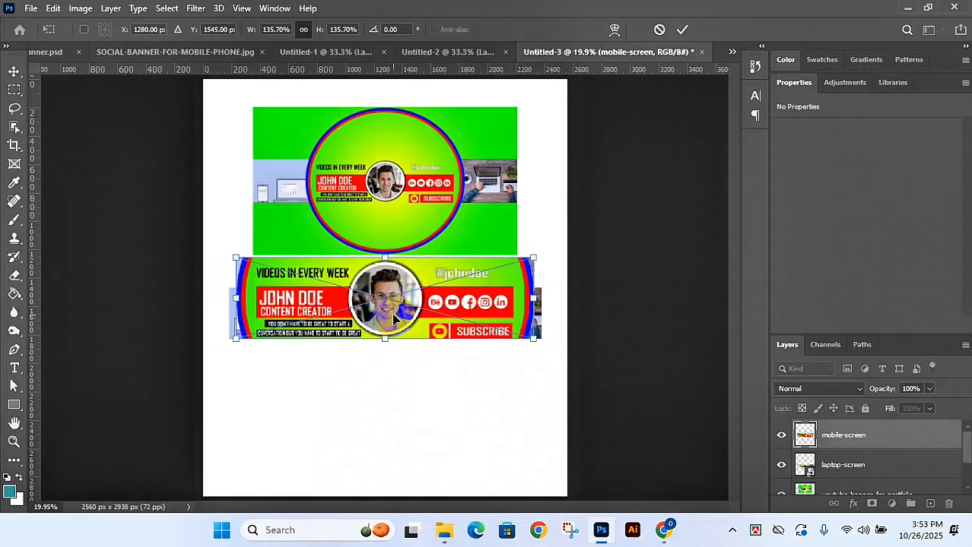
{"action": "left_click_drag", "start_coordinate": [409, 301], "coordinate": [414, 411]}
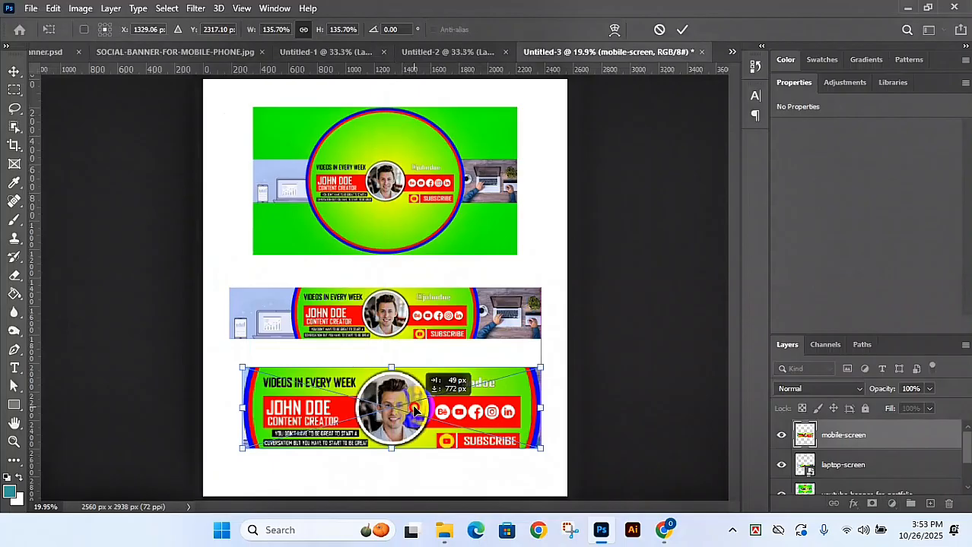
{"action": "key", "text": "Return"}
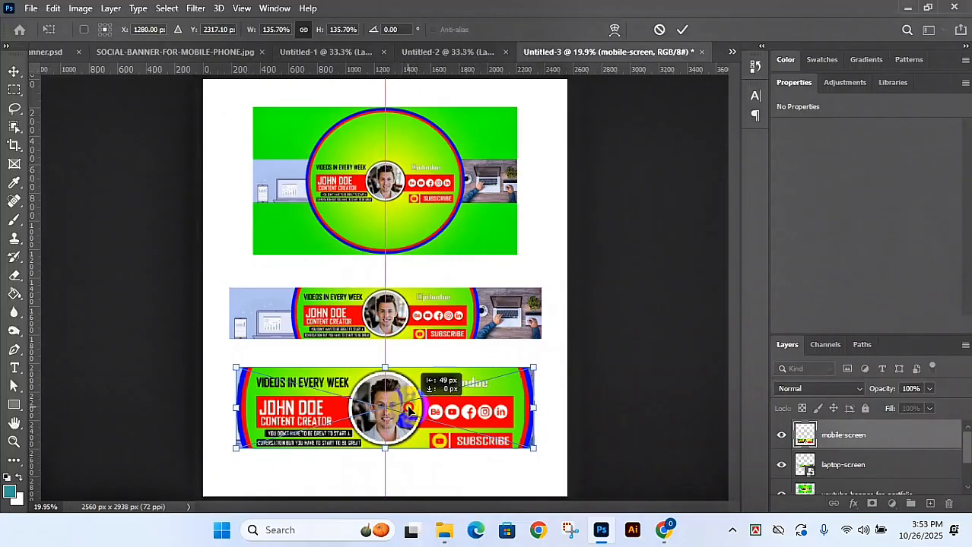
{"action": "key", "text": "c"}
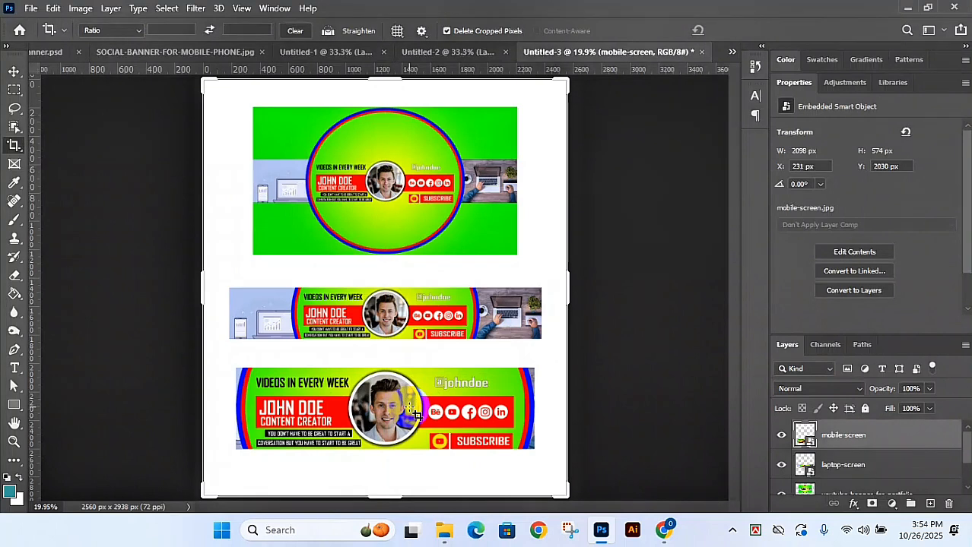
Step: Export the three-banner layout for web as a quality 100 JPEG named final-presentation-iimg.jpg in Downloads
{"action": "key", "text": "ctrl"}
{"action": "key", "text": "ctrl+alt+shift+s"}
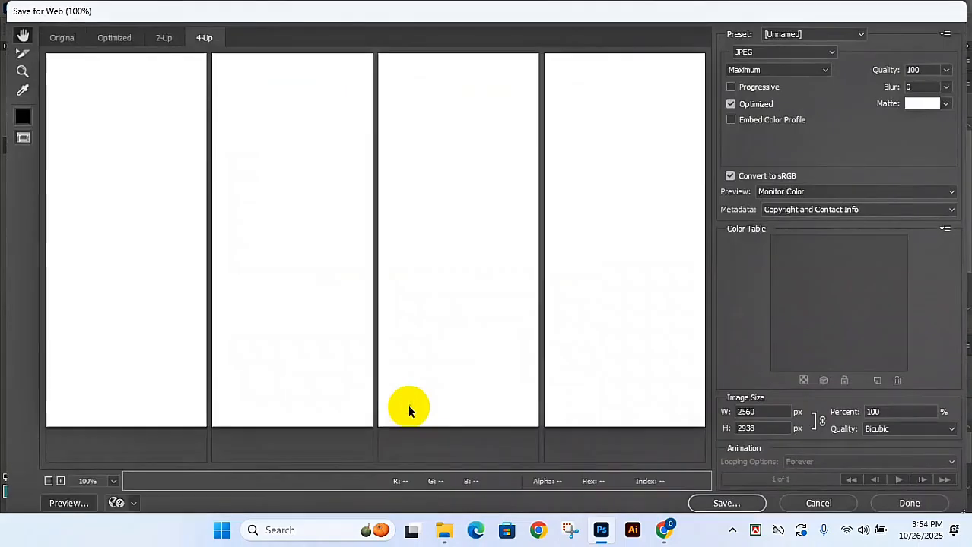
{"action": "left_click", "coordinate": [113, 482]}
{"action": "left_click", "coordinate": [109, 463]}
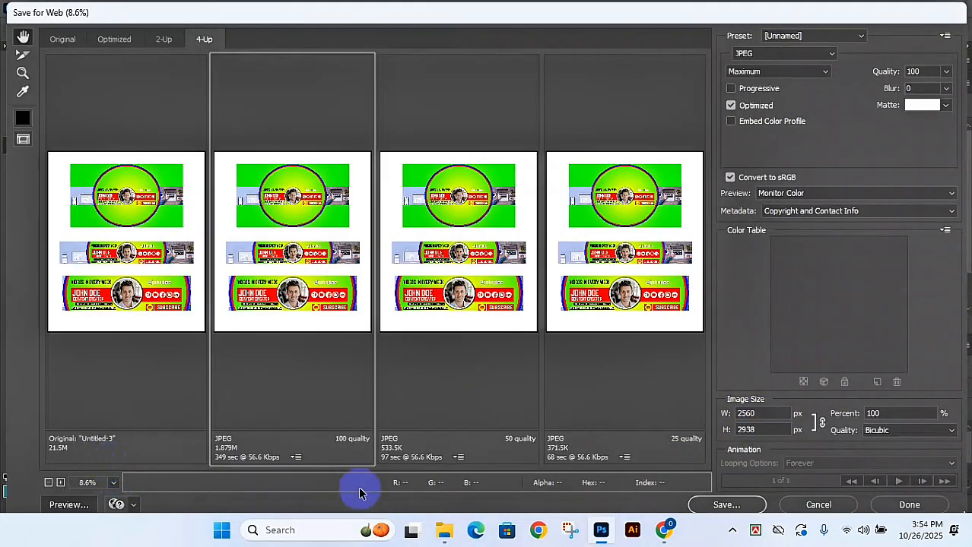
{"action": "left_click", "coordinate": [725, 504]}
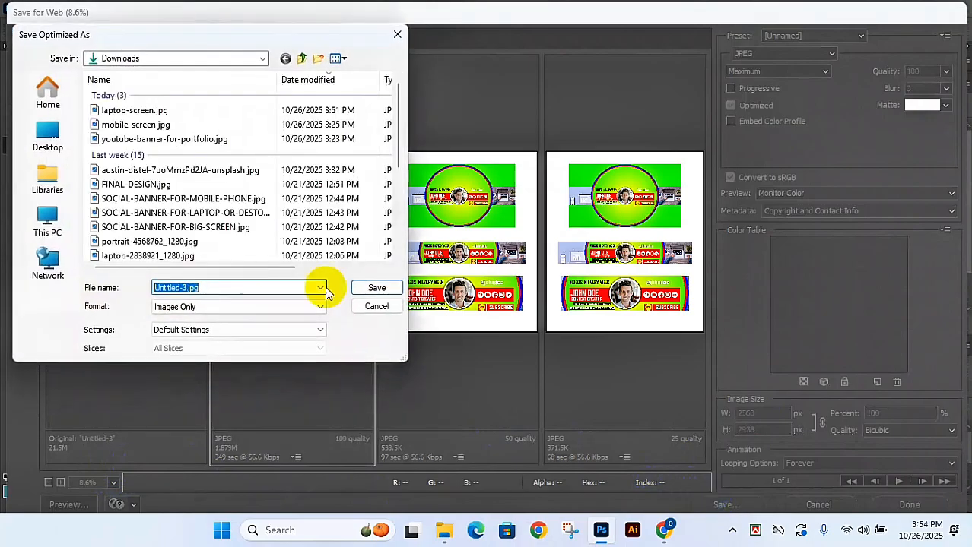
{"action": "type", "text": "final"}
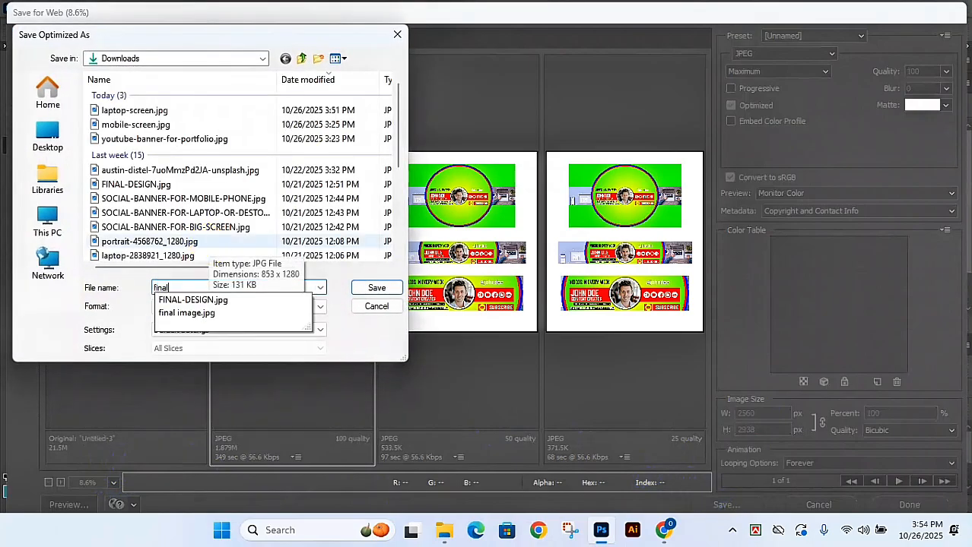
{"action": "type", "text": " pre"}
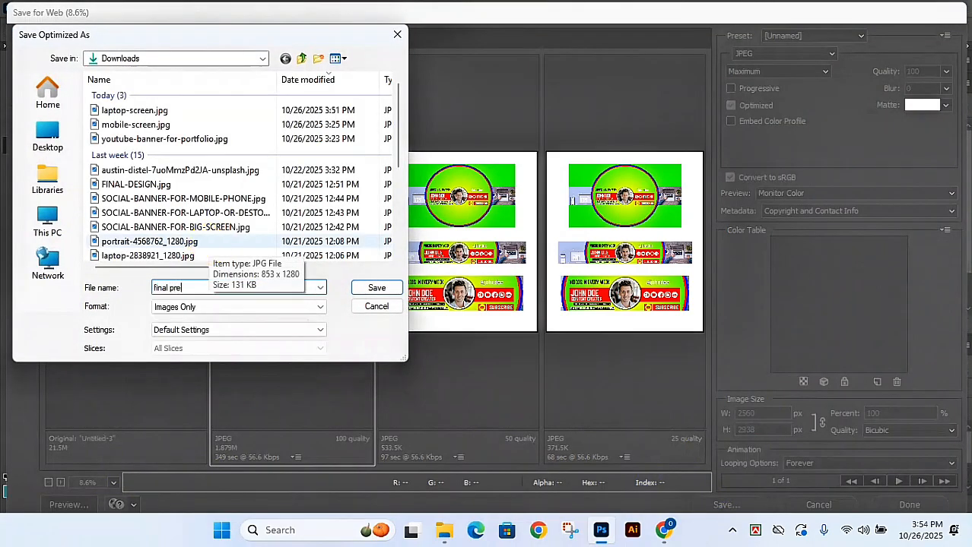
{"action": "type", "text": "sentation"}
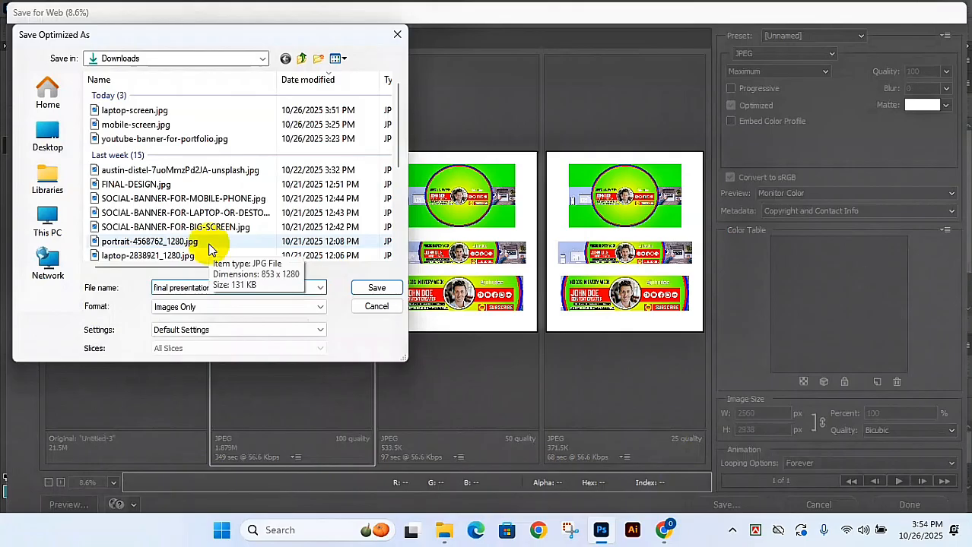
{"action": "key", "text": "Return"}
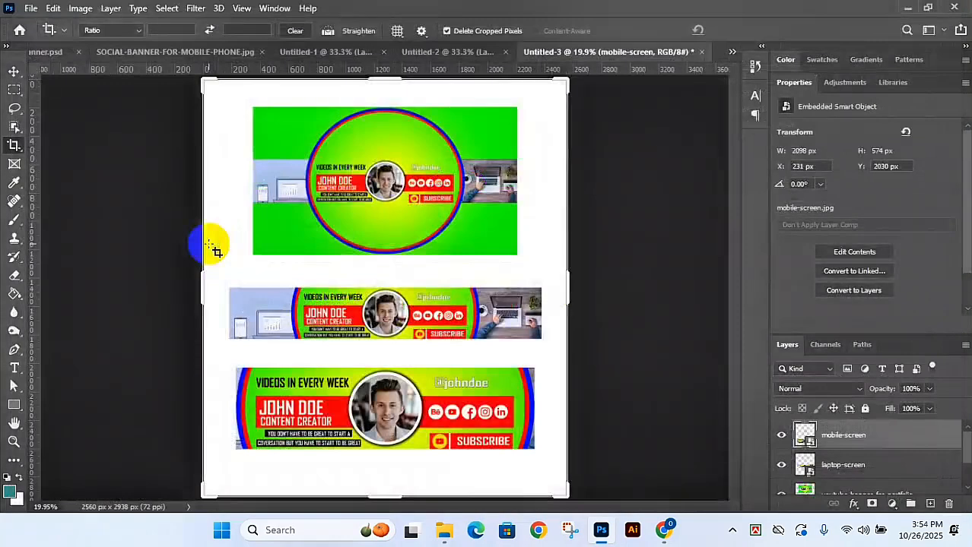
Step: Switch to the Downloads folder in File Explorer and open final-presentation-iimg.jpg to check the exported layout
{"action": "left_click", "coordinate": [445, 533]}
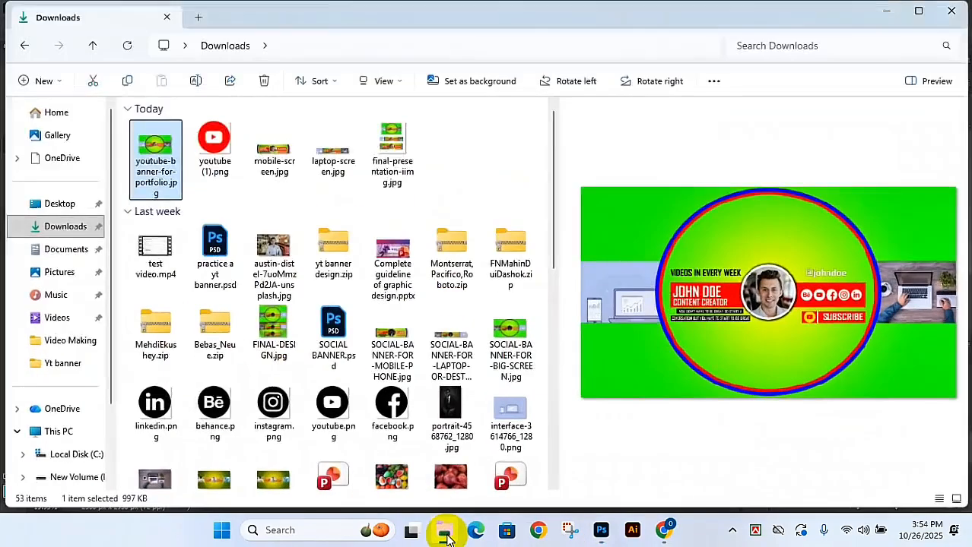
{"action": "left_click", "coordinate": [460, 169]}
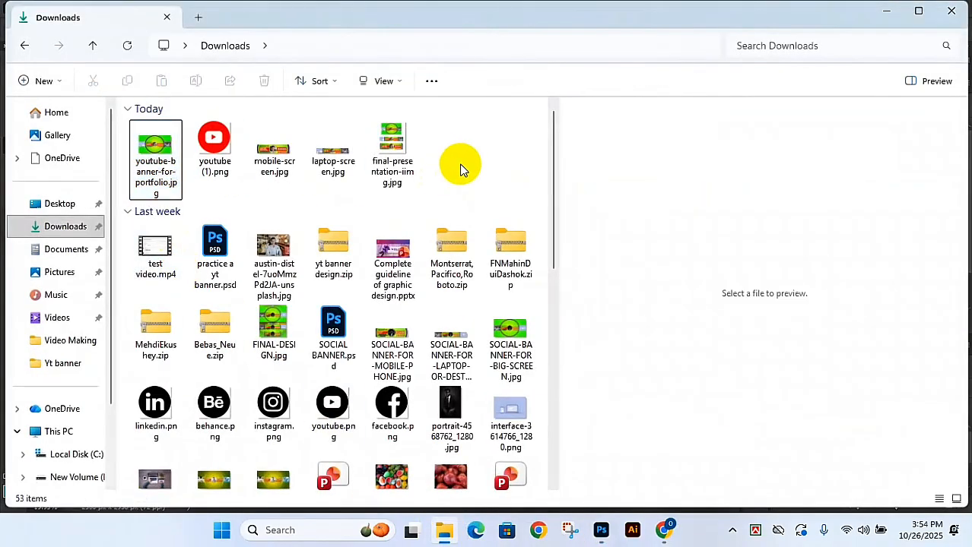
{"action": "left_click", "coordinate": [393, 156]}
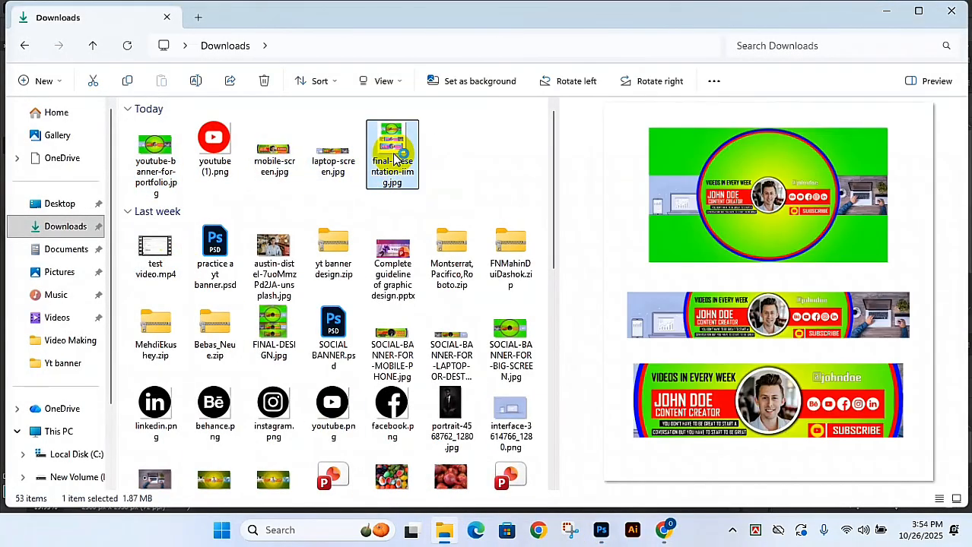
{"action": "double_click", "coordinate": [393, 156]}
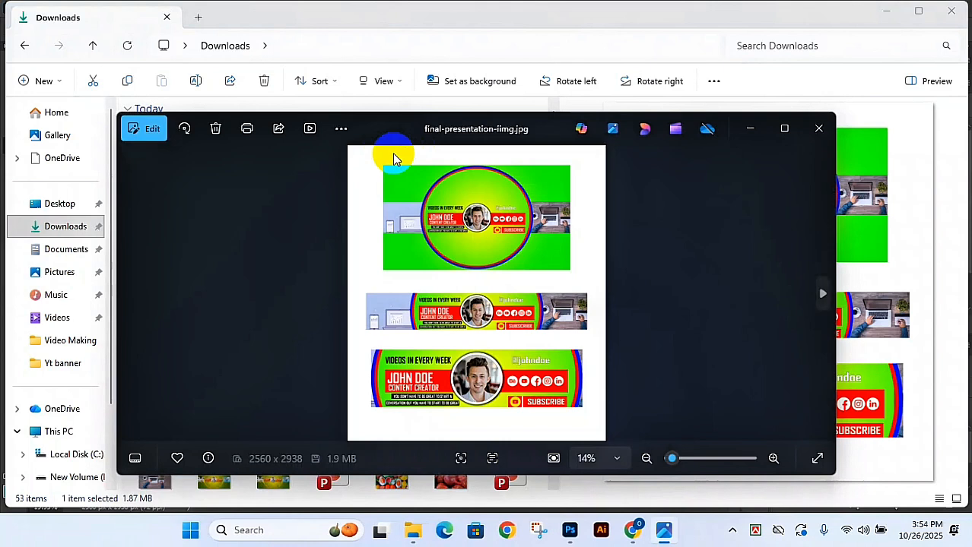